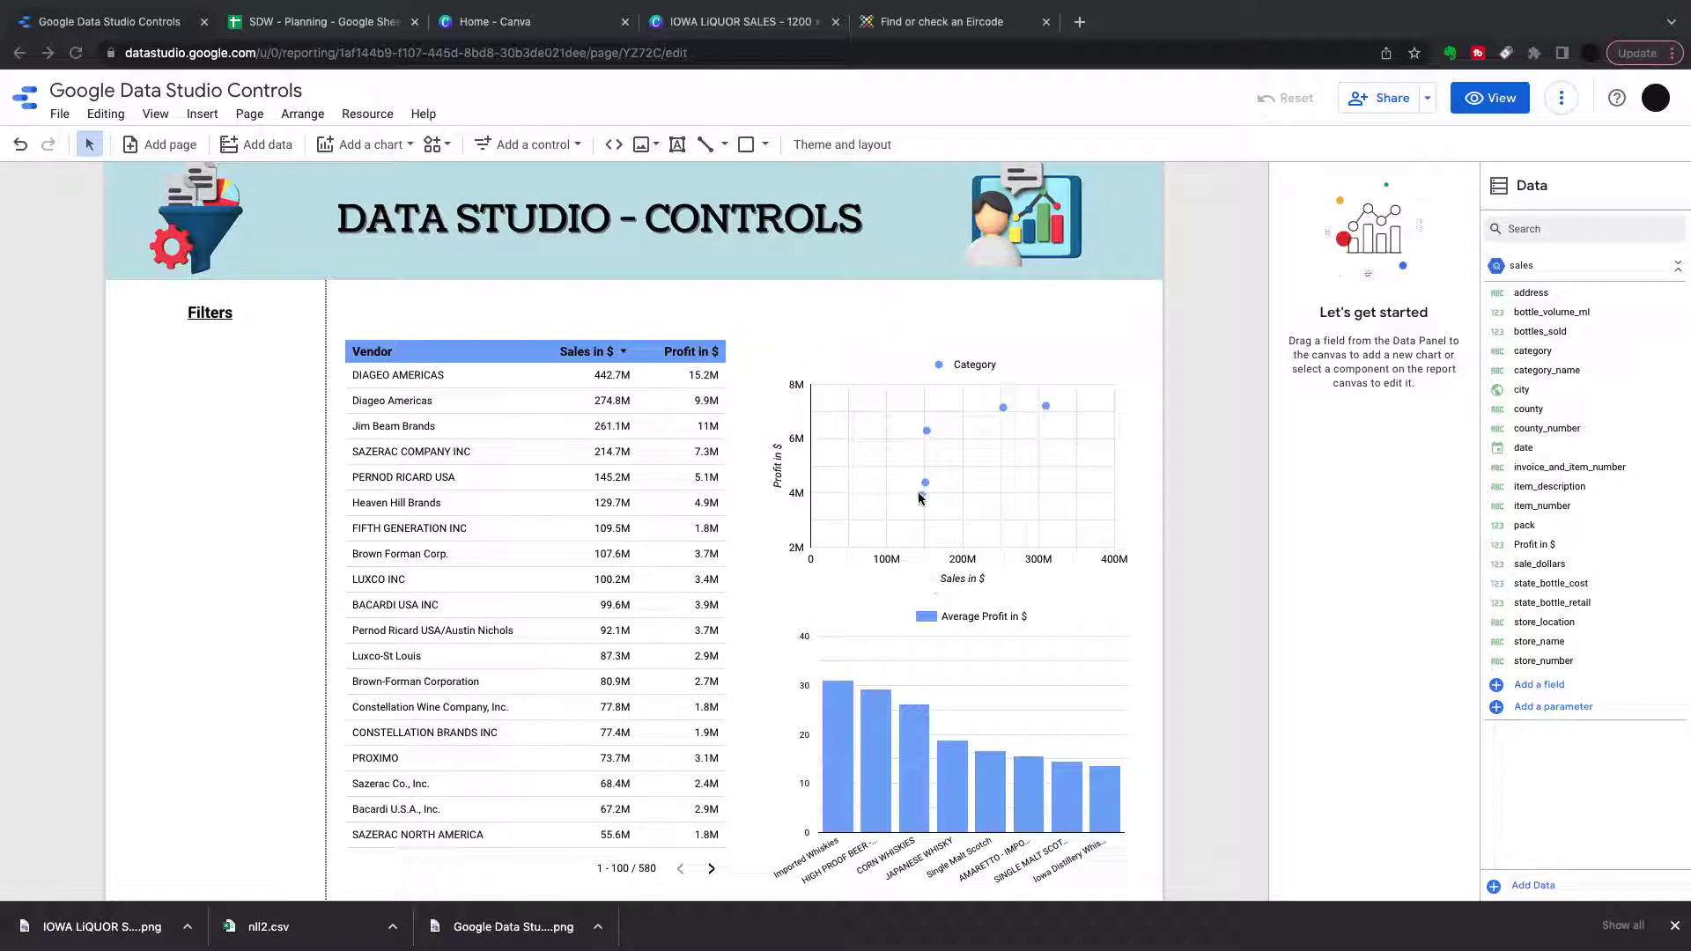
- Set the Category scatter chart's Number of bubbles to 50 in its Style settings
left_click(949, 433)
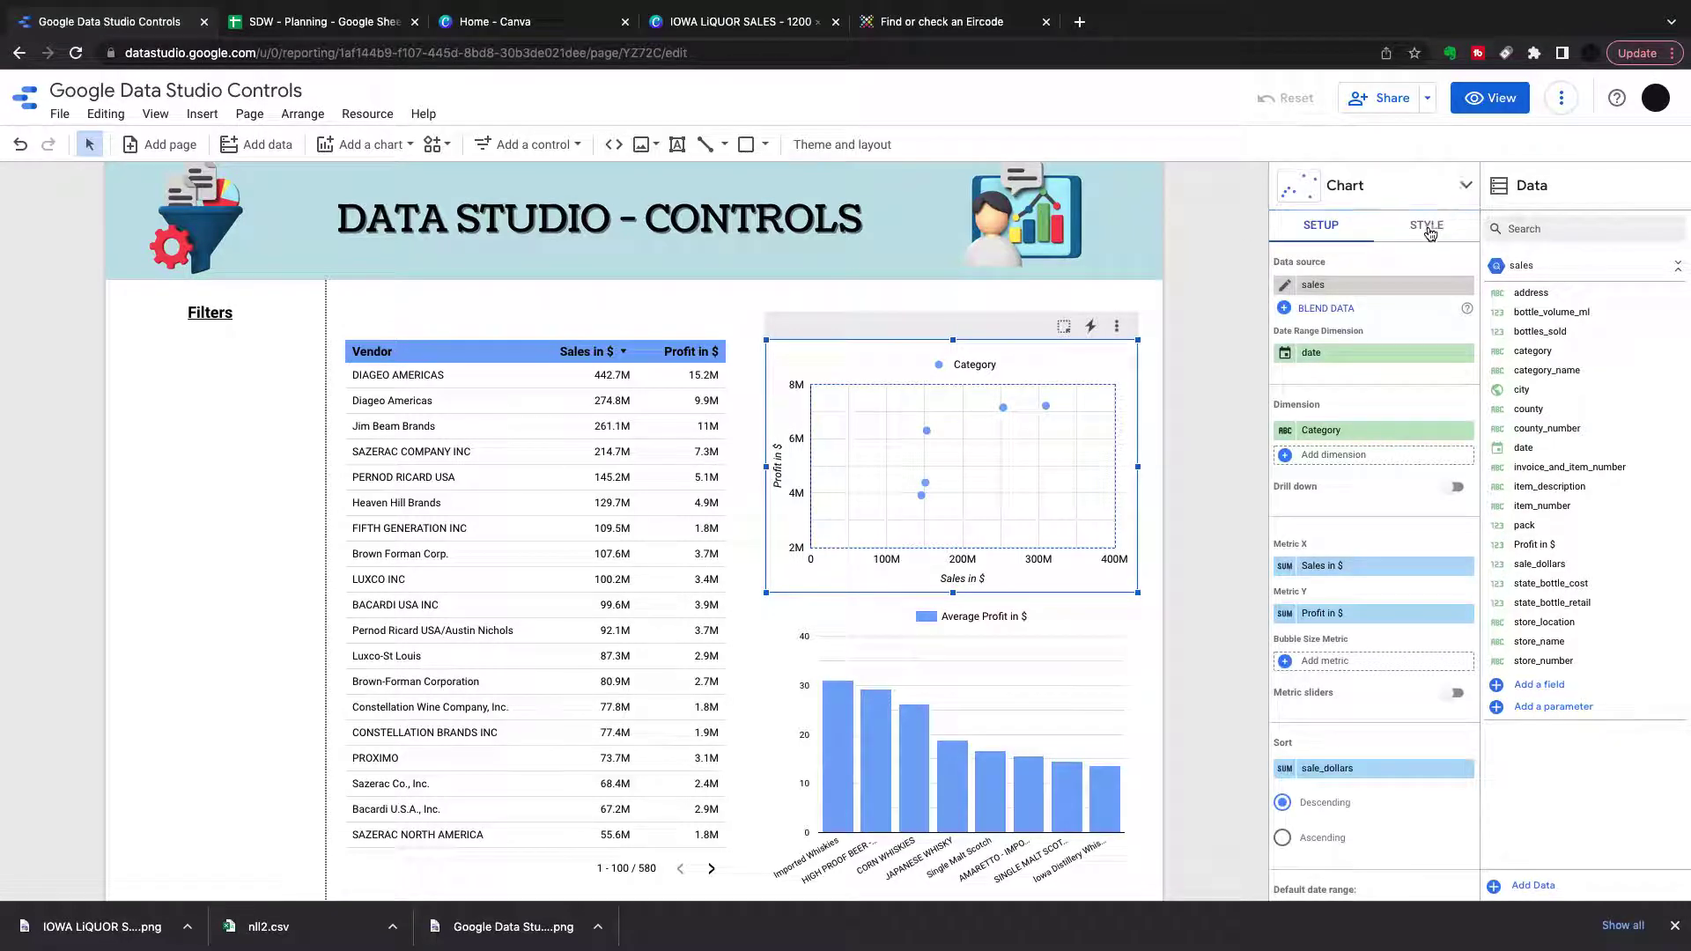
left_click(1427, 227)
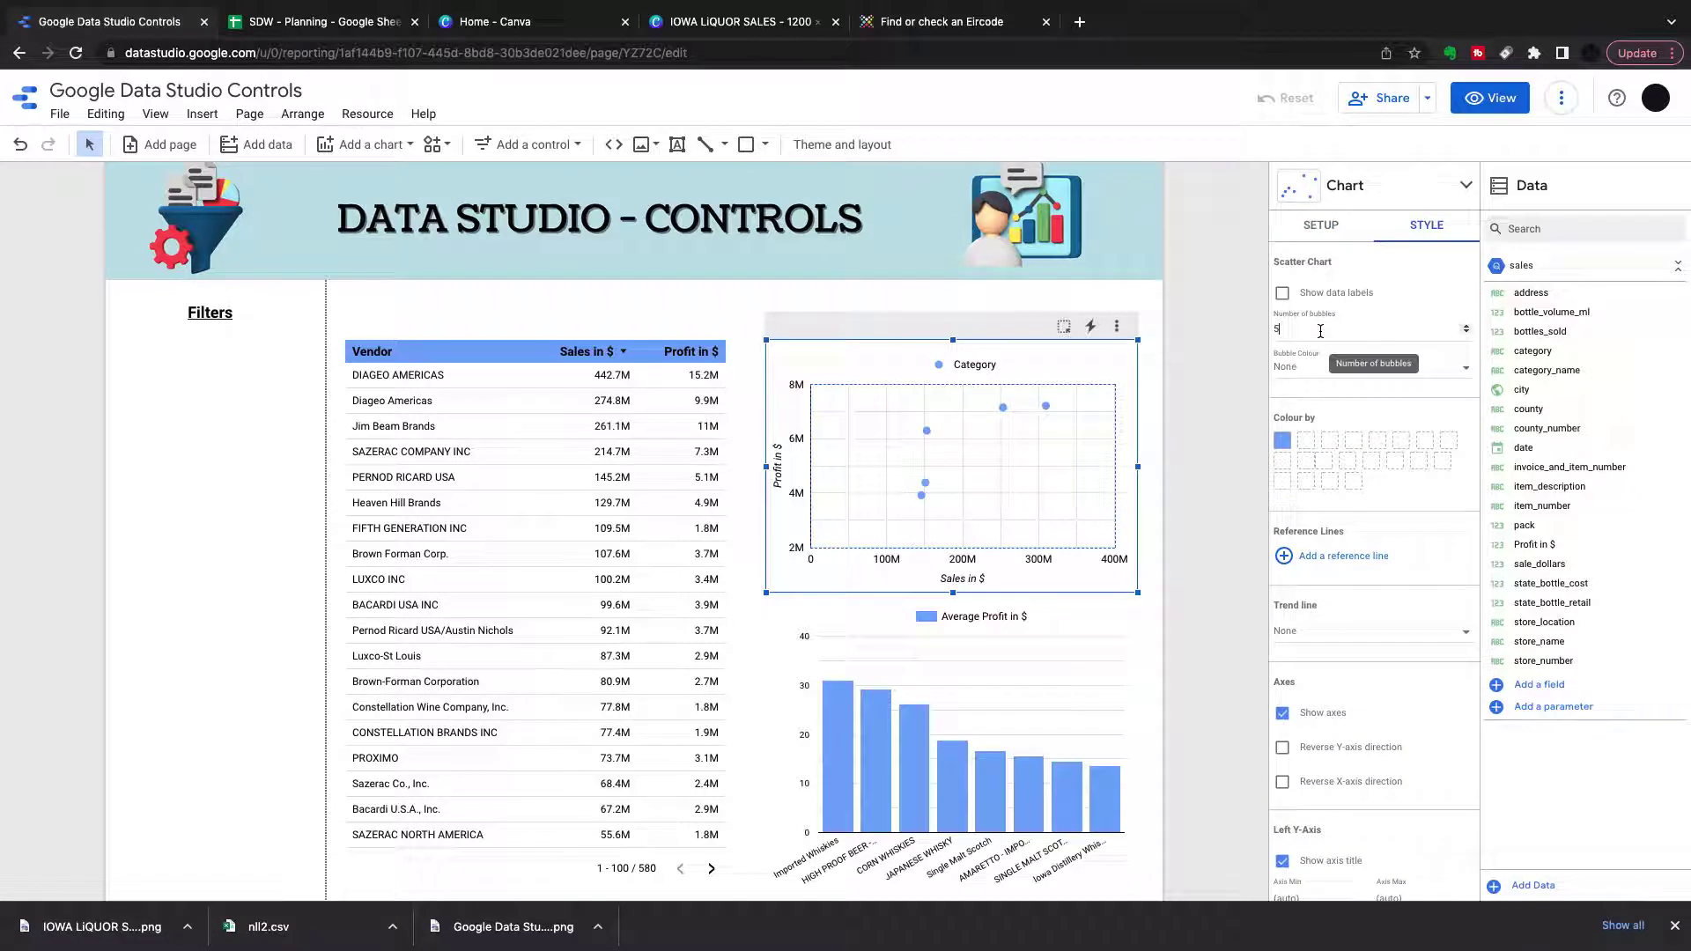
type("50")
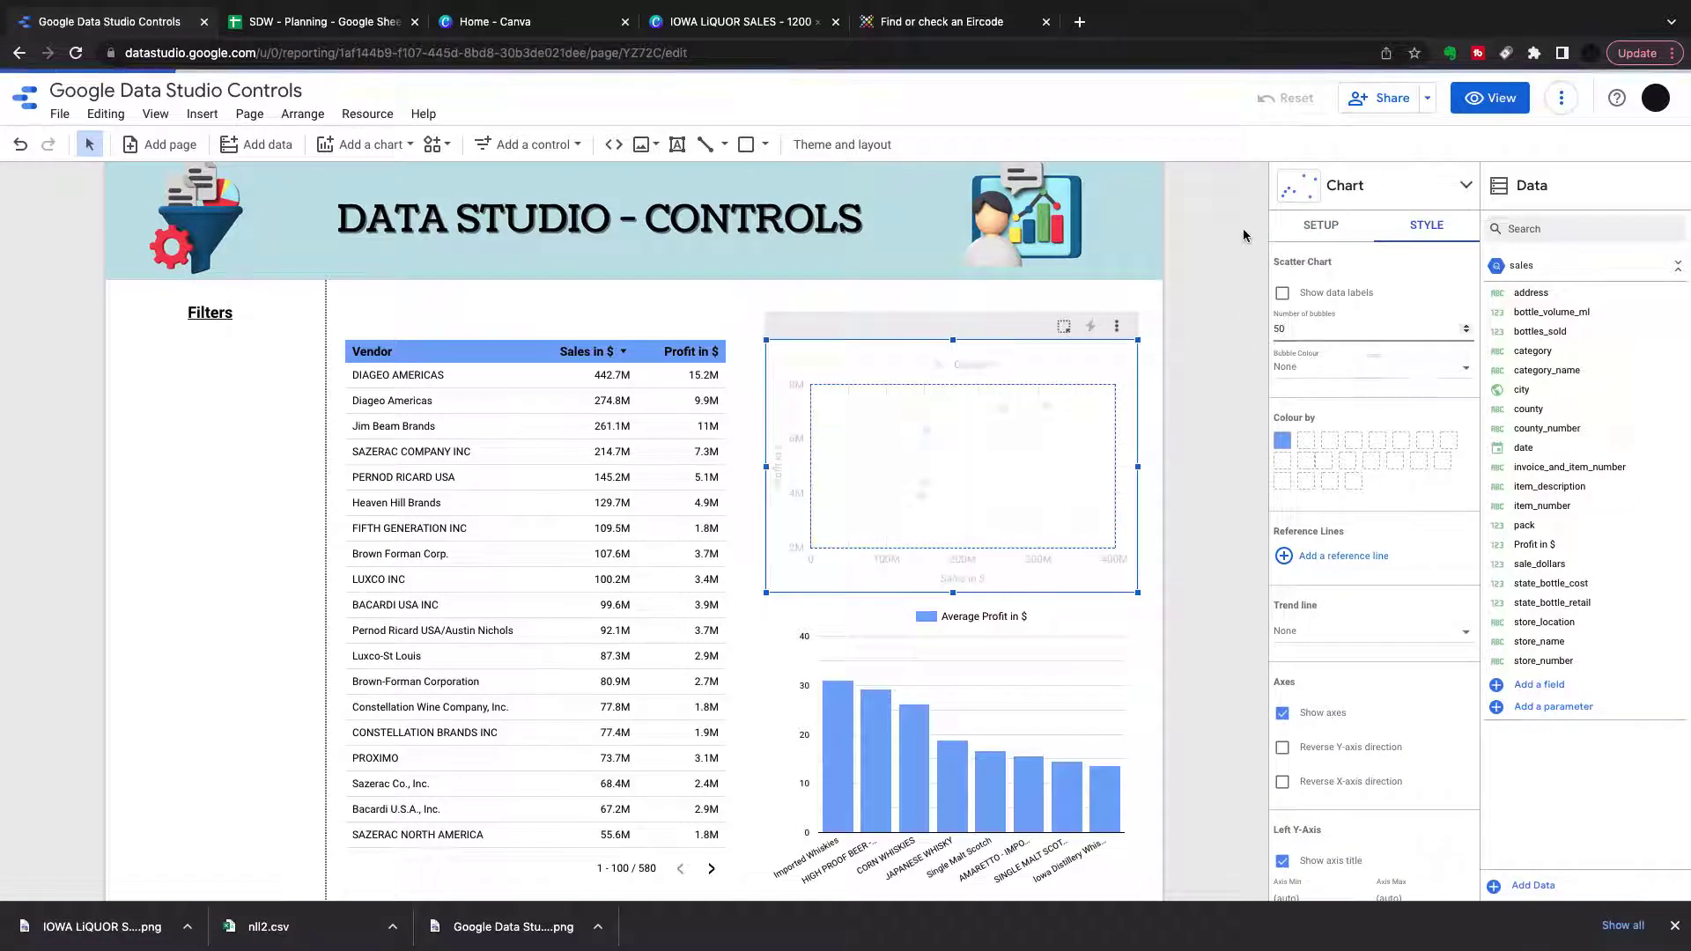
left_click(1323, 226)
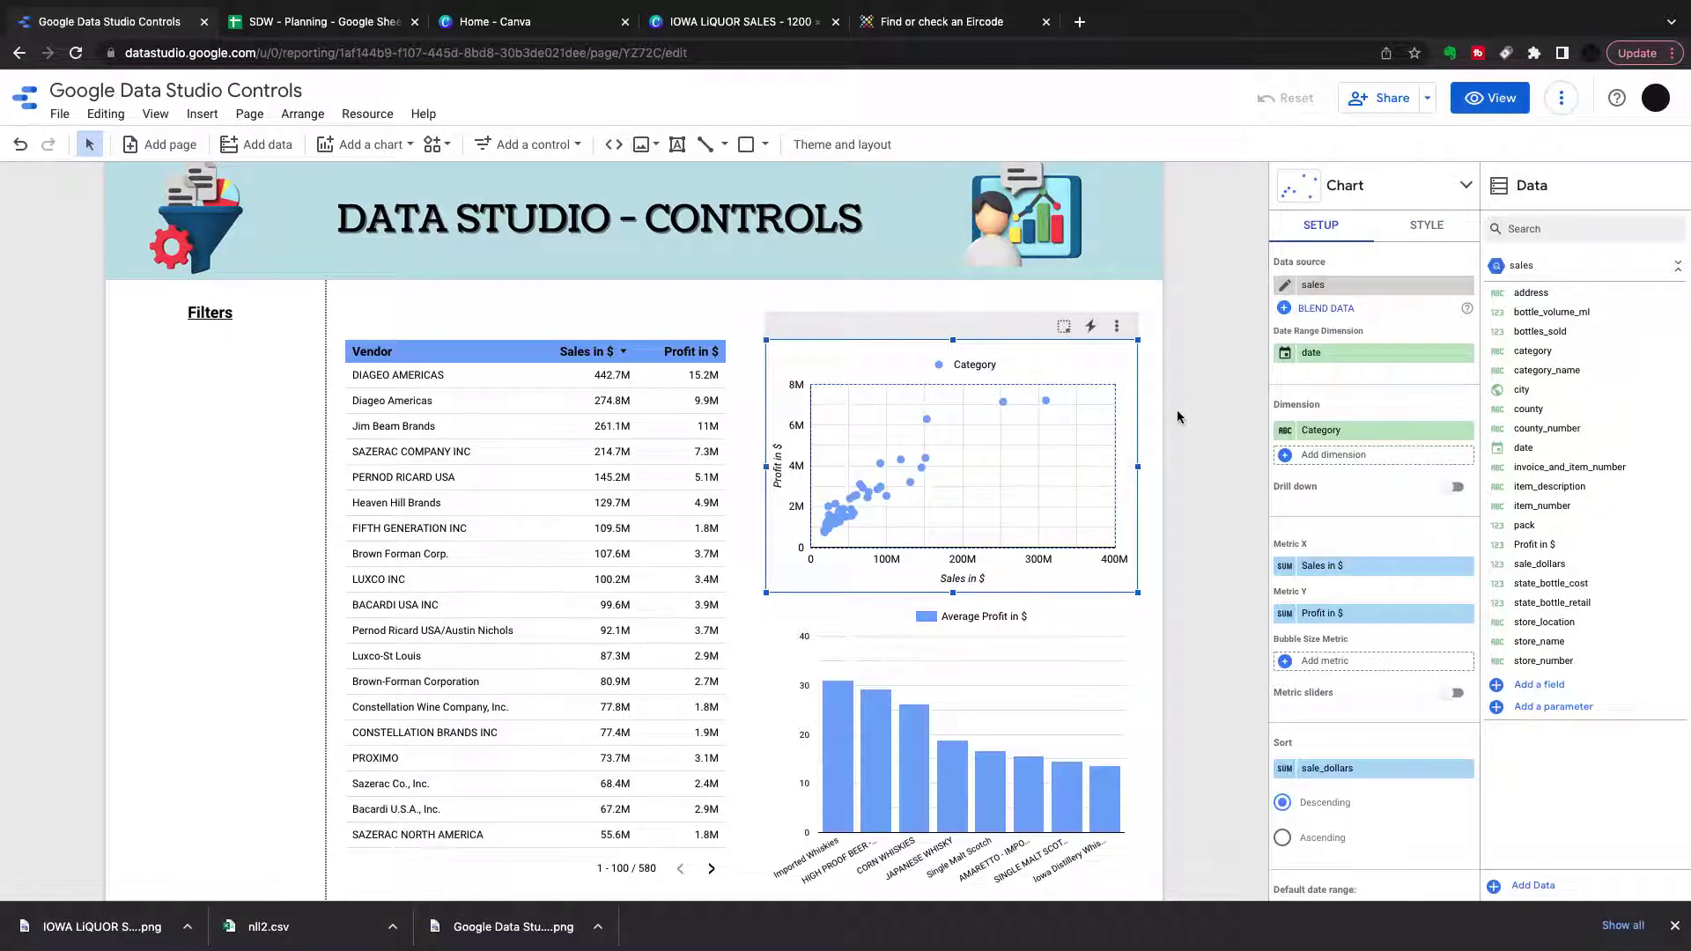
scroll(1187, 411, "down", 1)
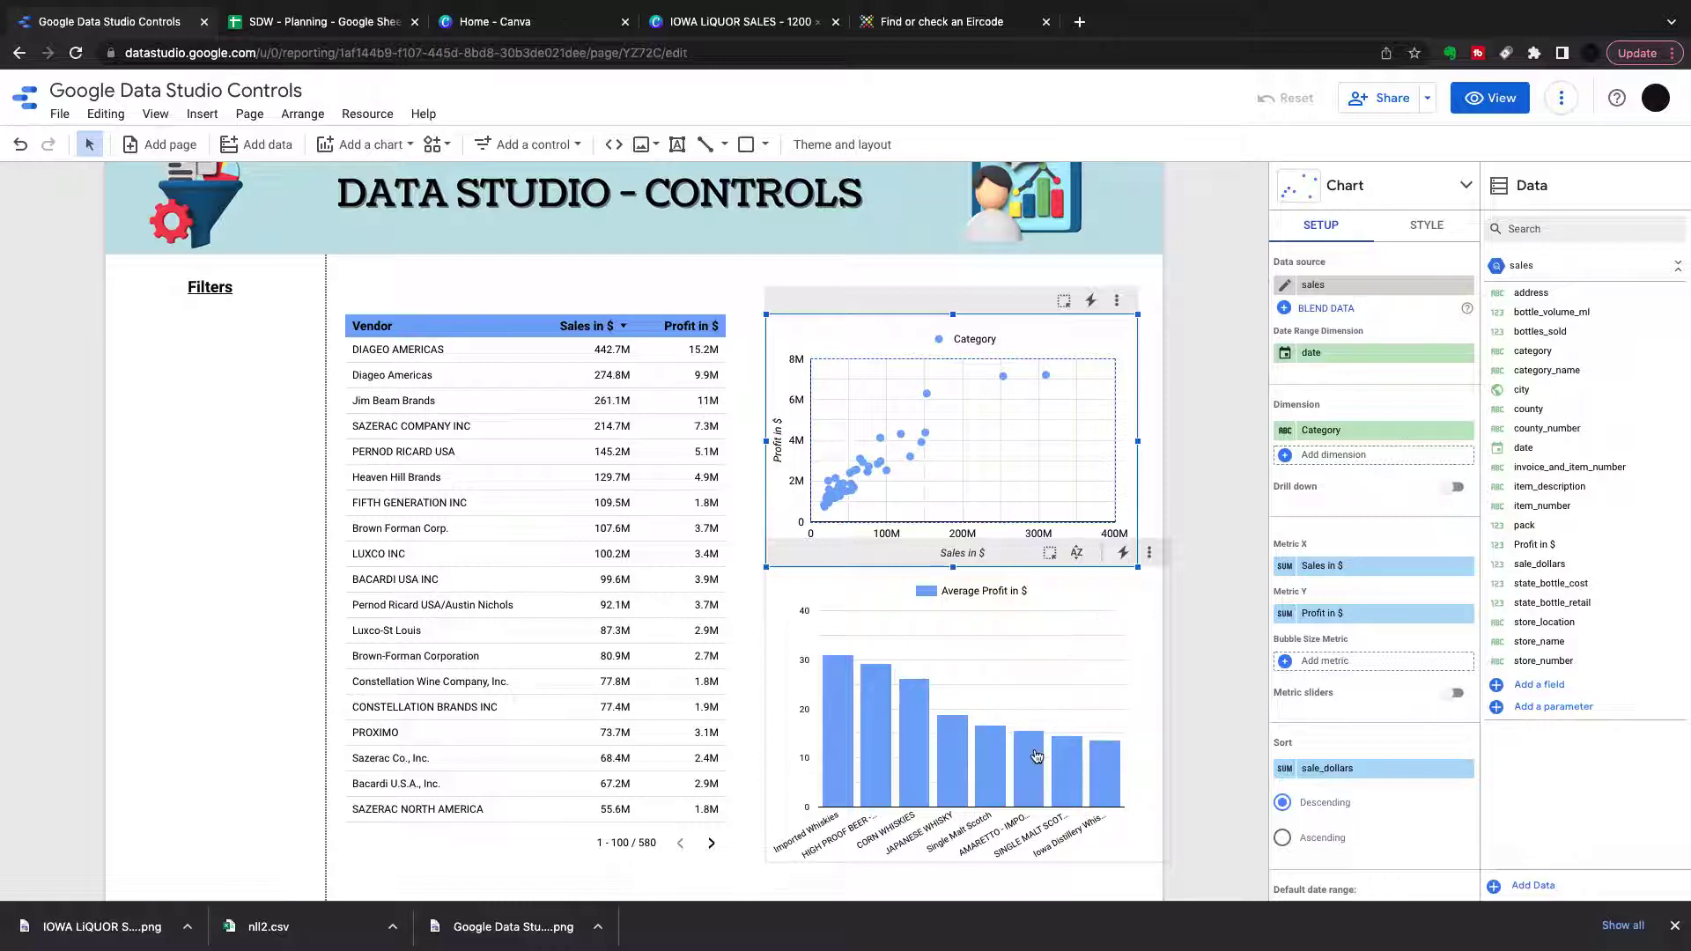
mouse_move(1036, 756)
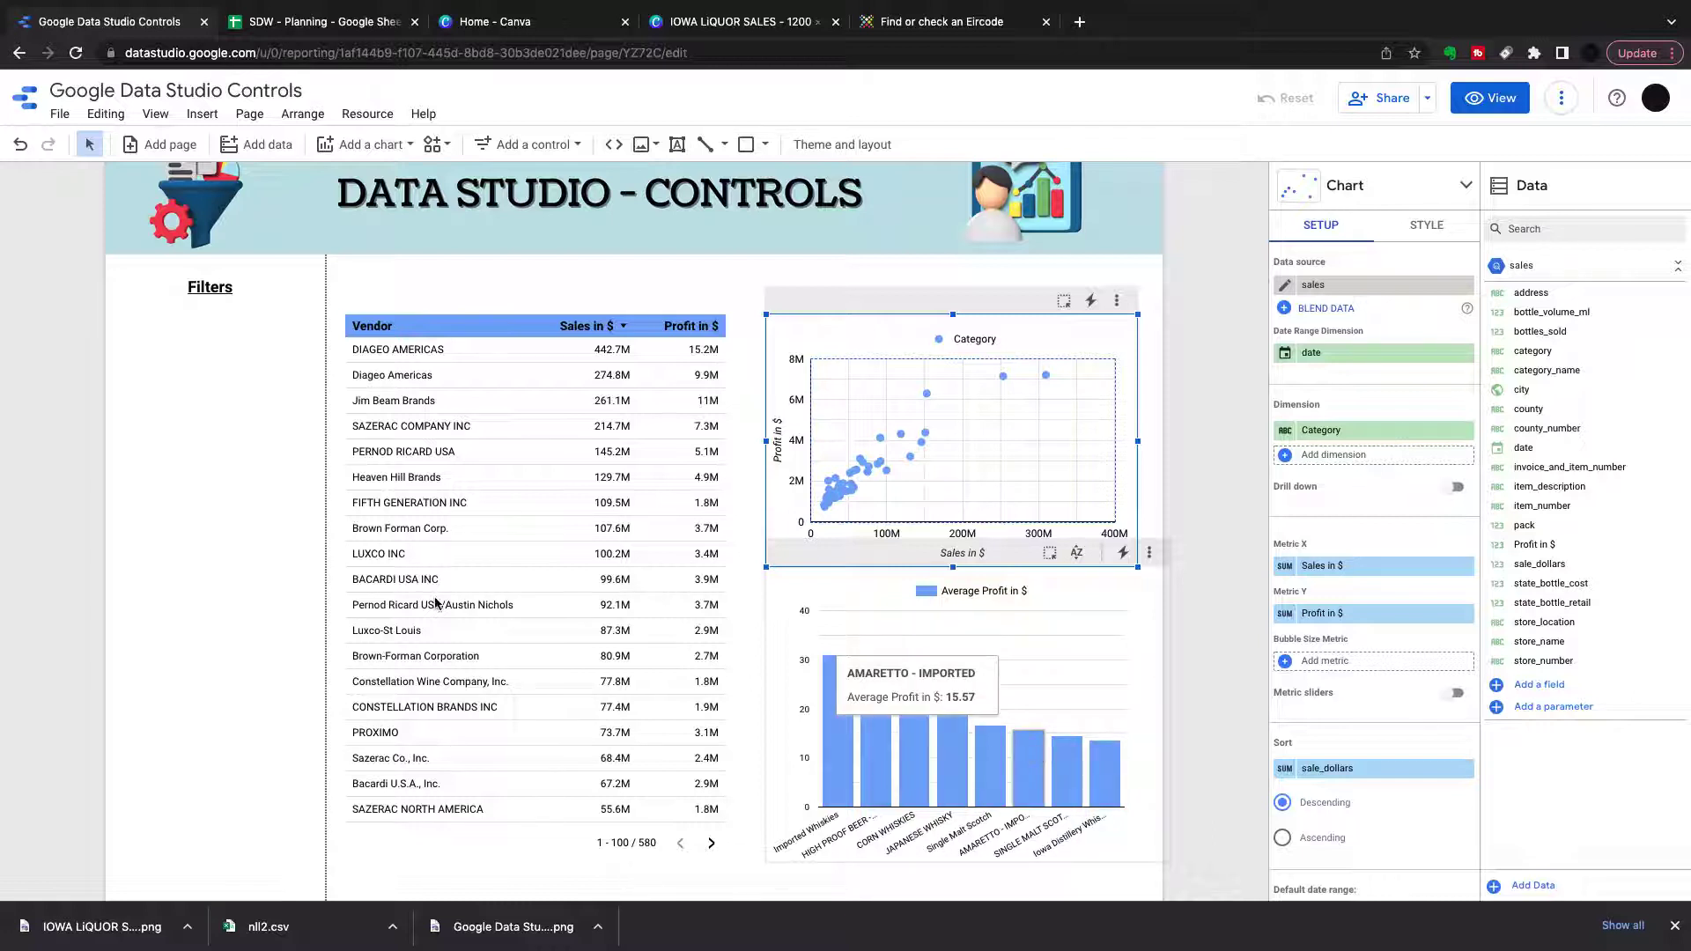
scroll(201, 397, "up", 1)
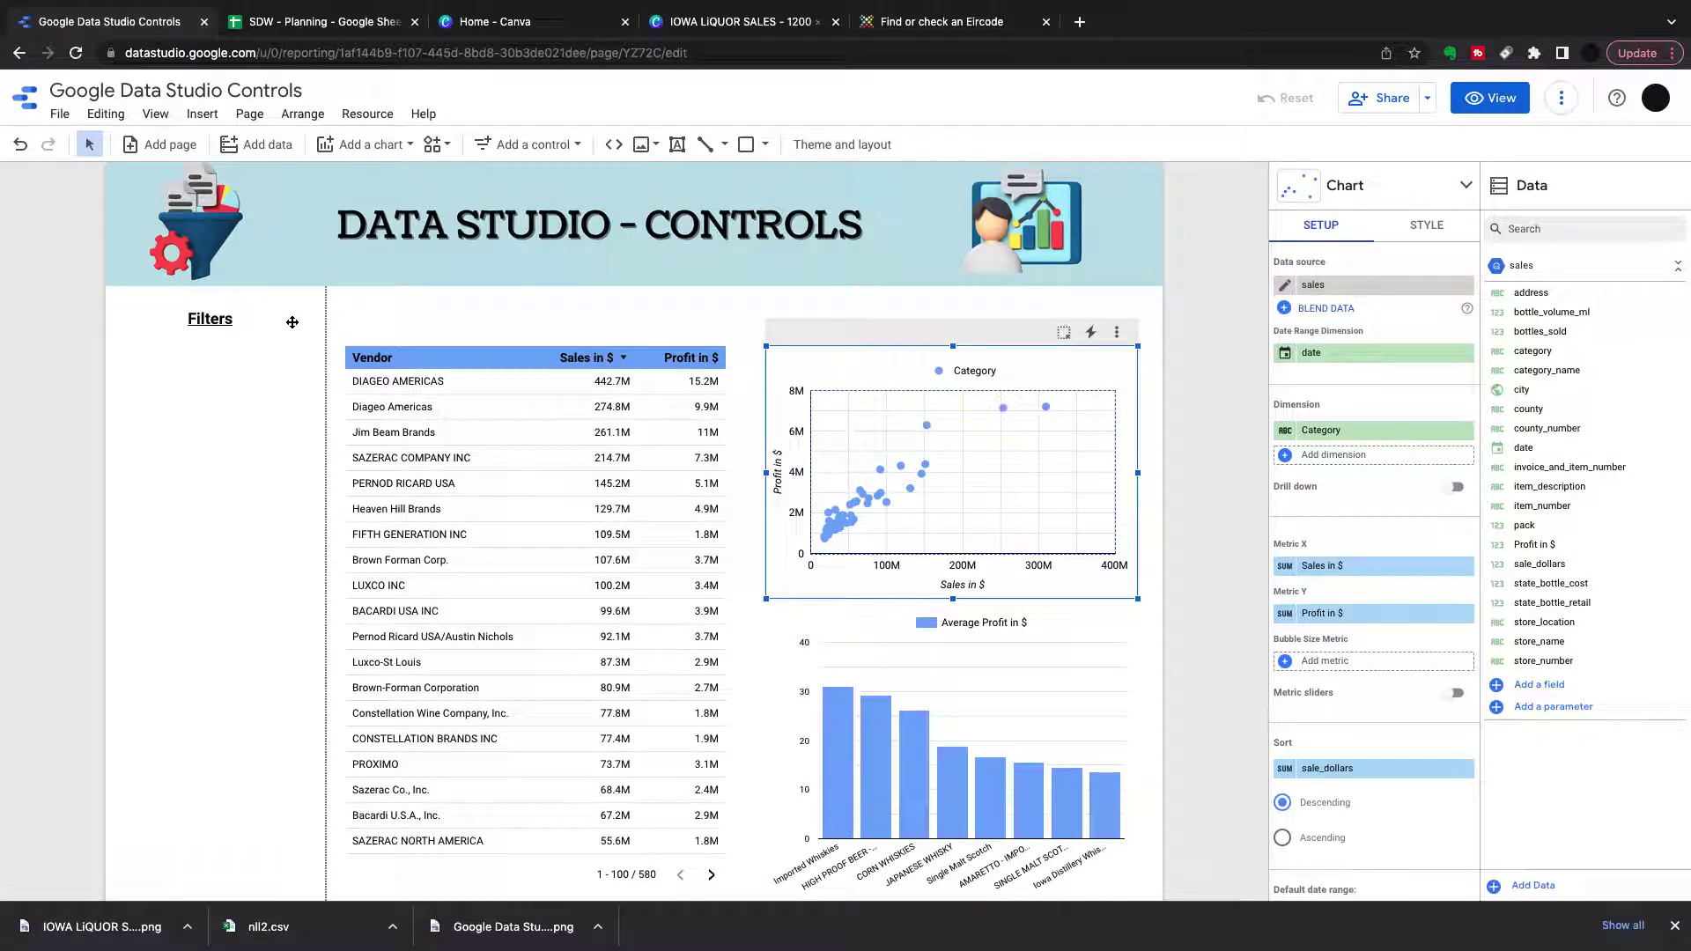
- Draw a drop-down list control under the Filters heading, using category_name as its control field
left_click(574, 148)
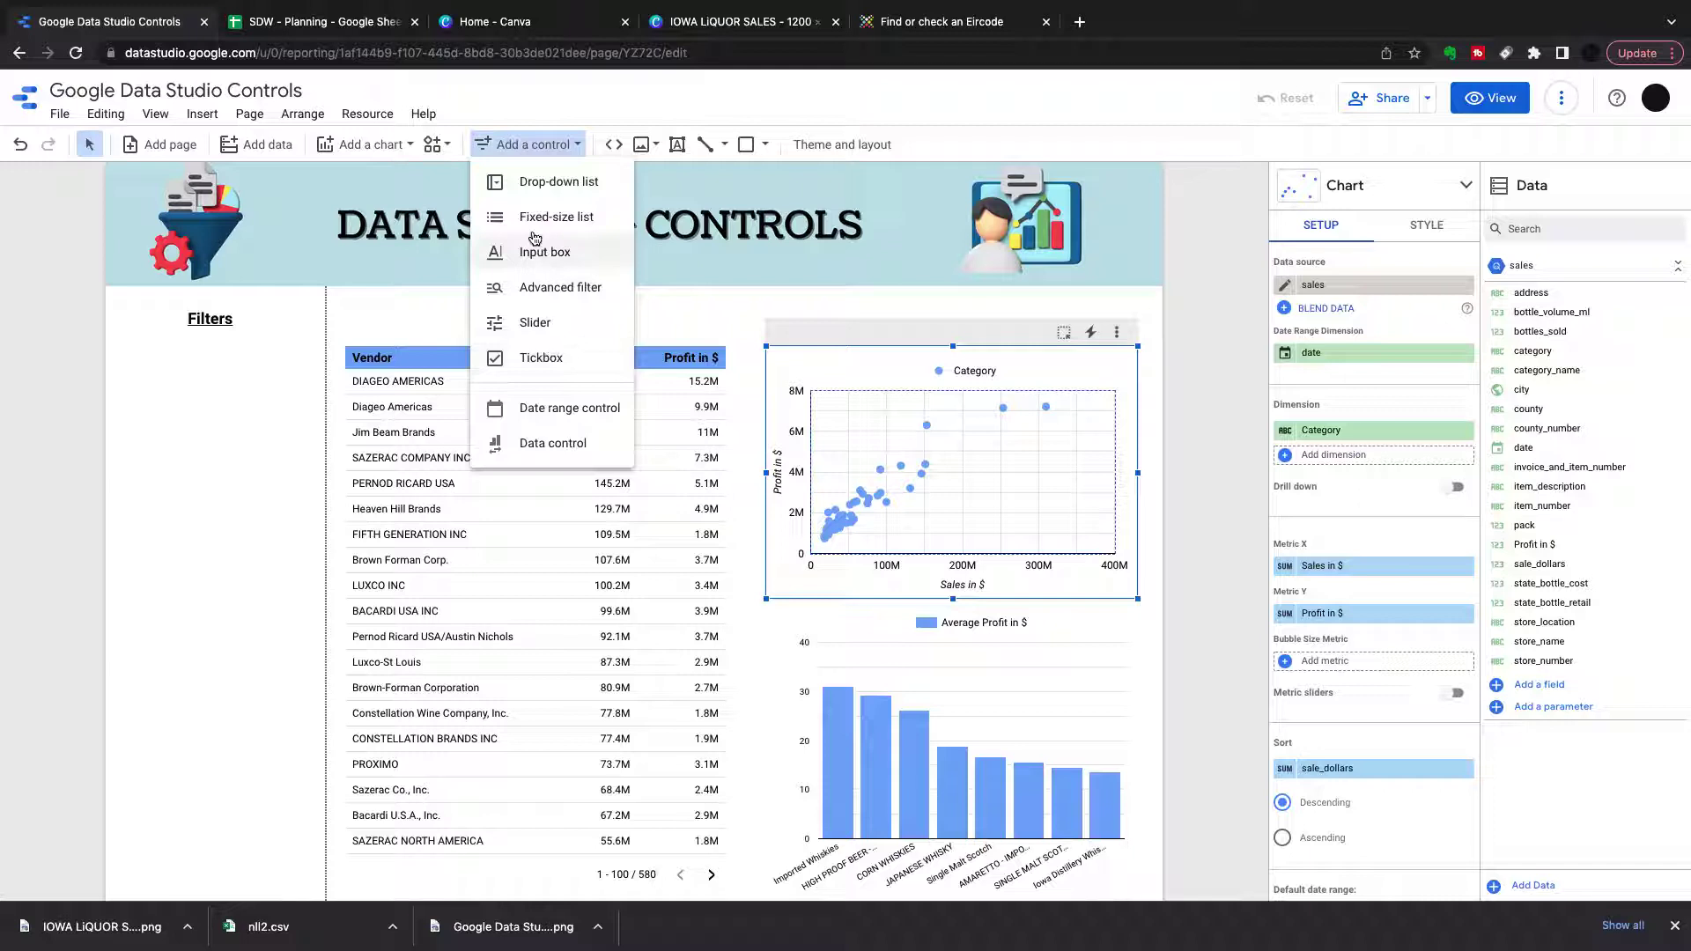
left_click(537, 180)
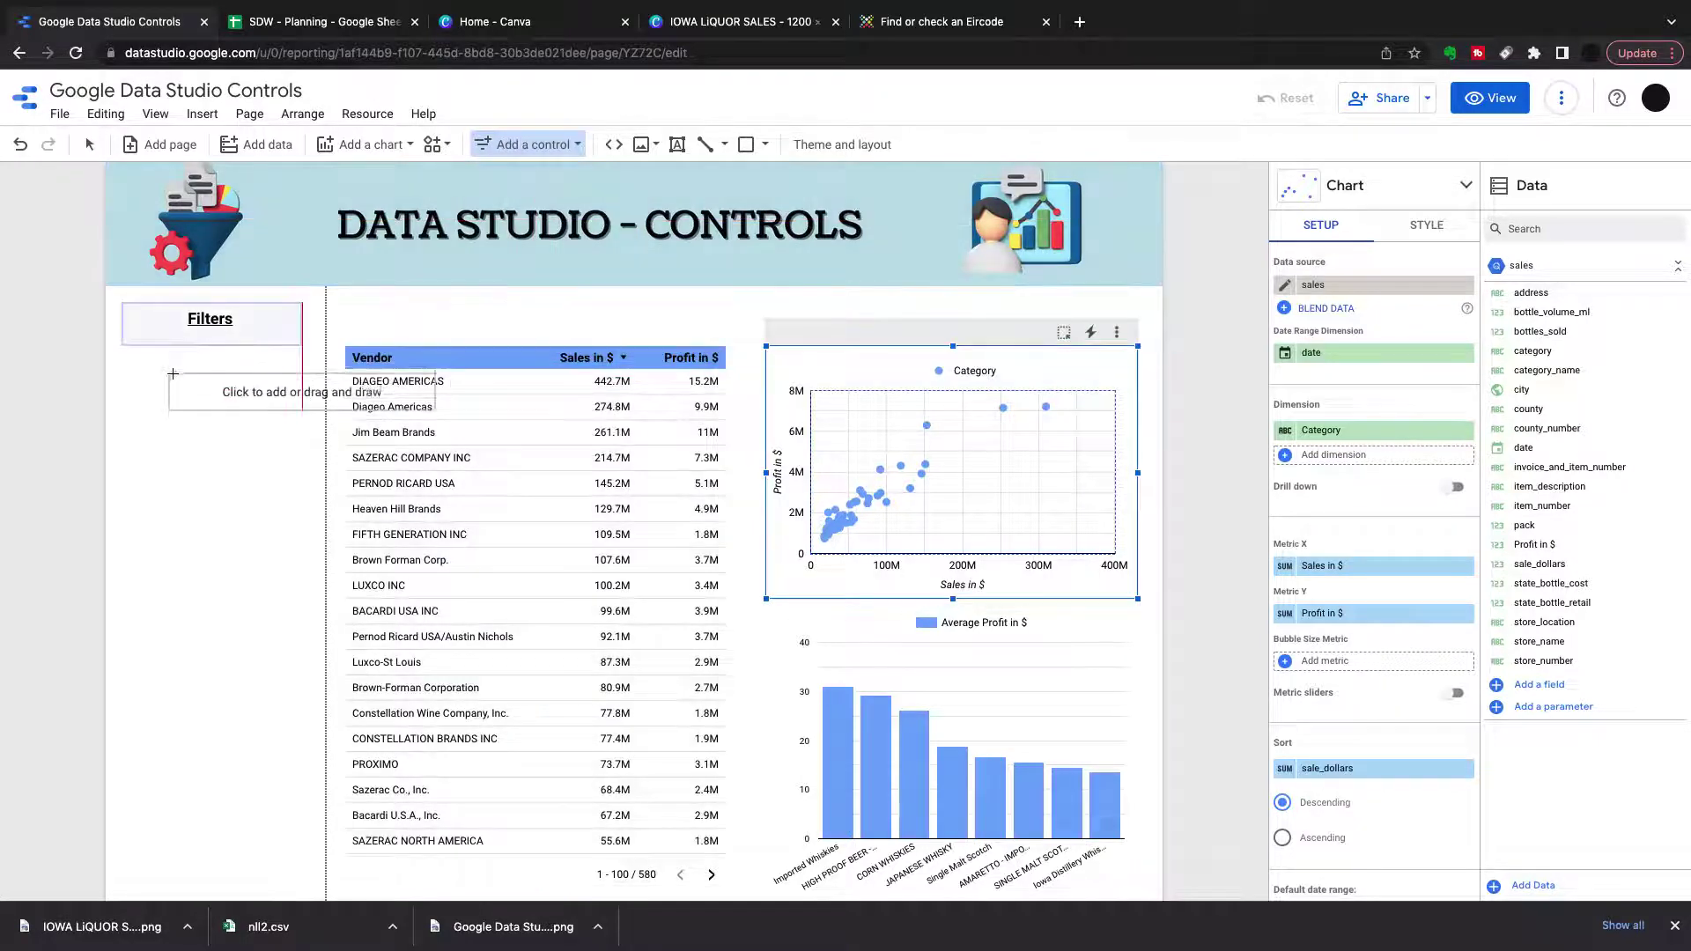
mouse_move(113, 351)
left_mouse_down()
mouse_move(378, 398)
mouse_move(363, 374)
mouse_move(306, 371)
left_mouse_up()
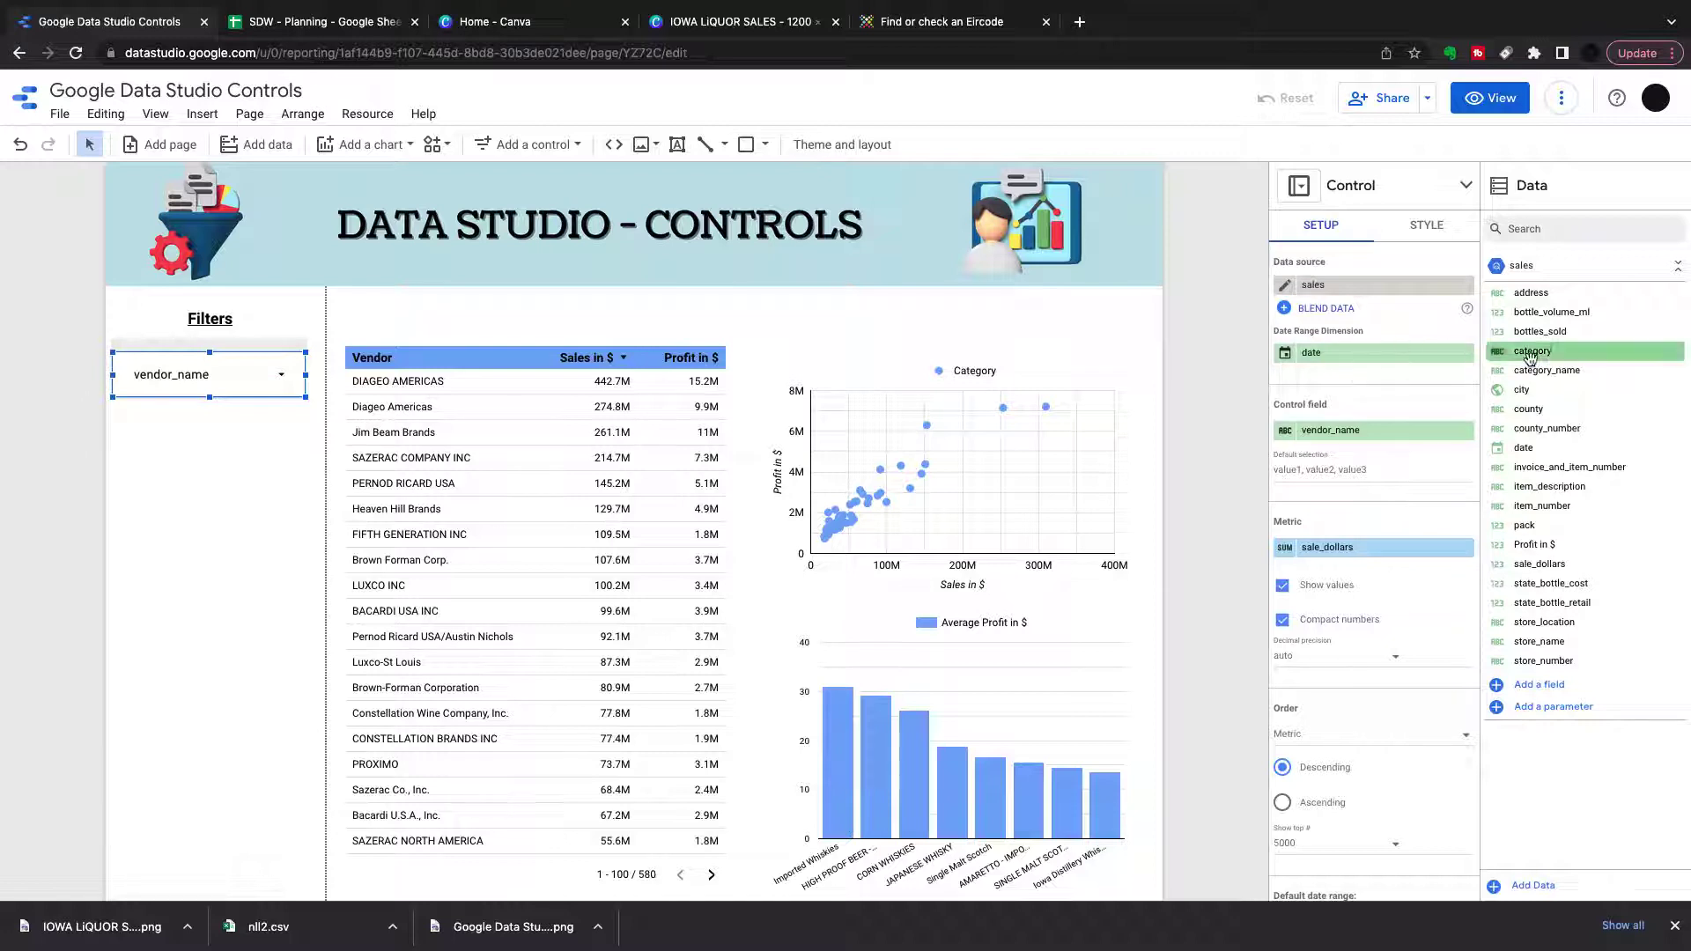
left_click_drag(1552, 368, 1350, 429)
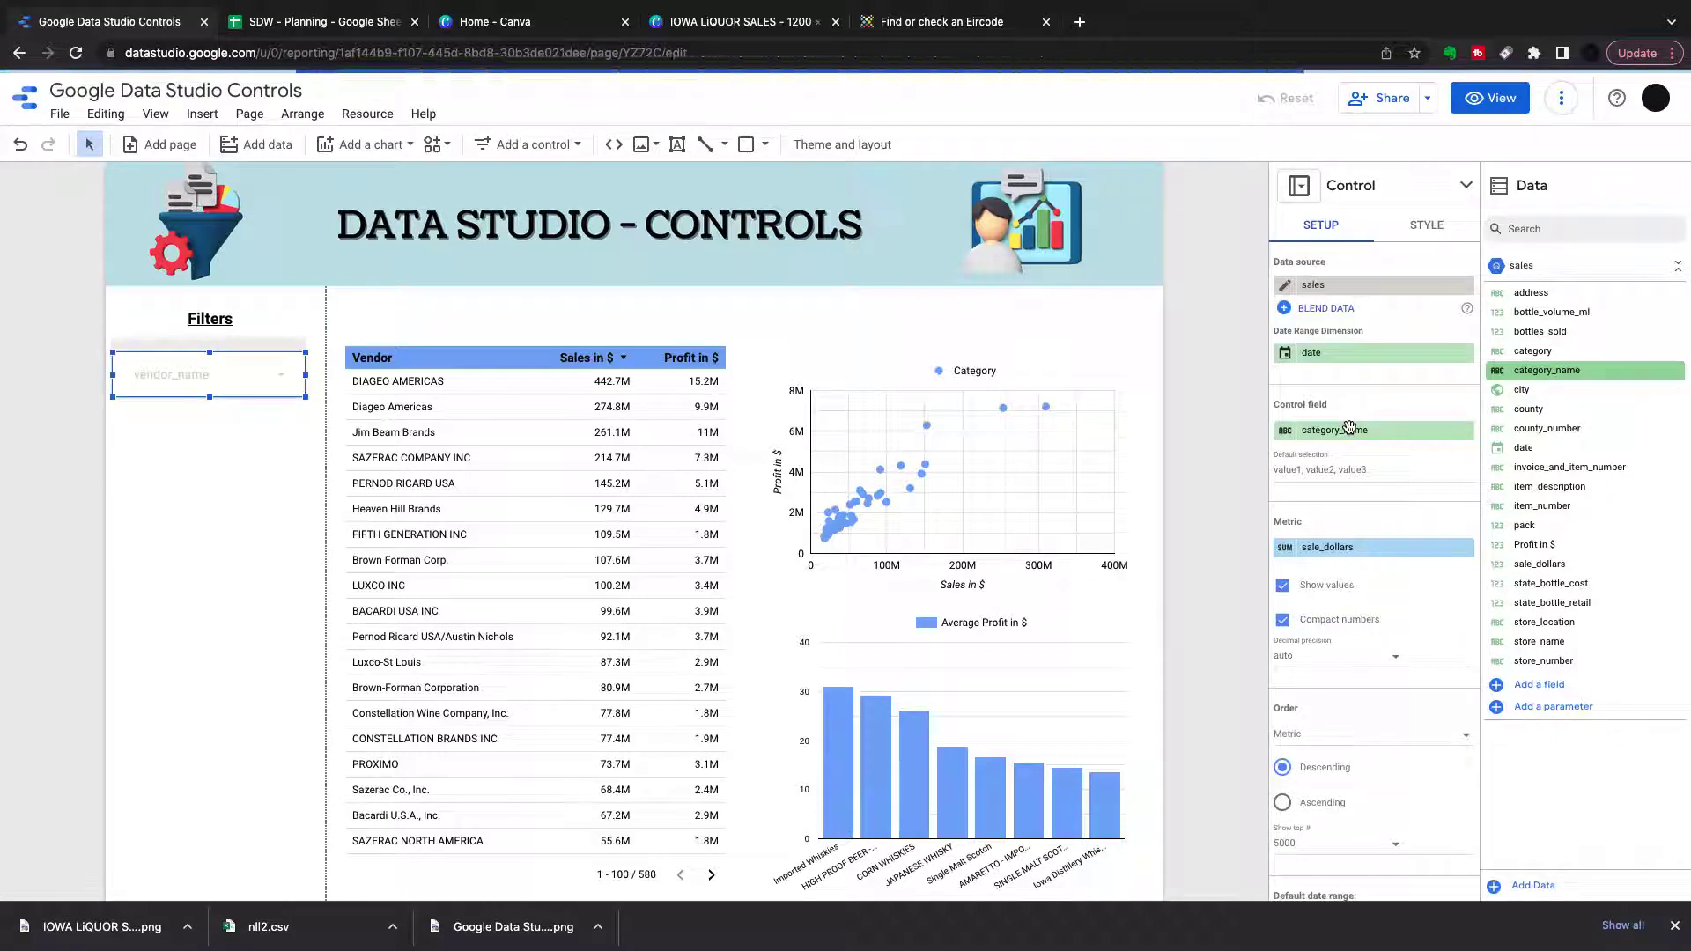
- Rename the control's category_name field to Category and preview the filter's category list
left_click(1320, 469)
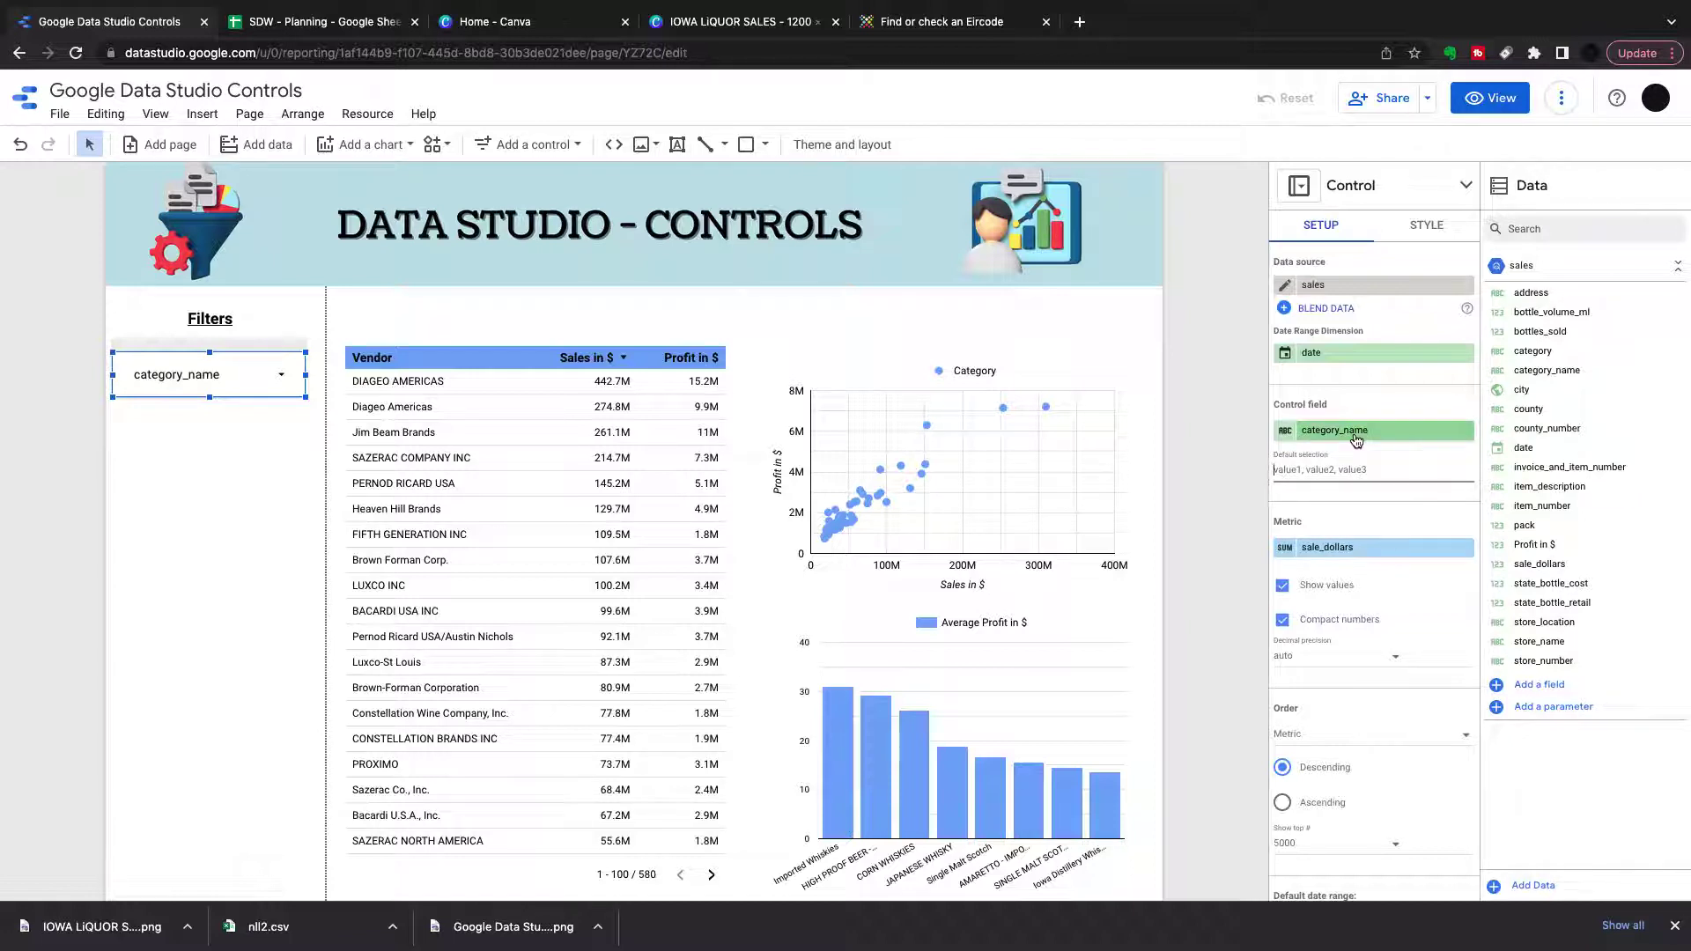
left_click(1284, 430)
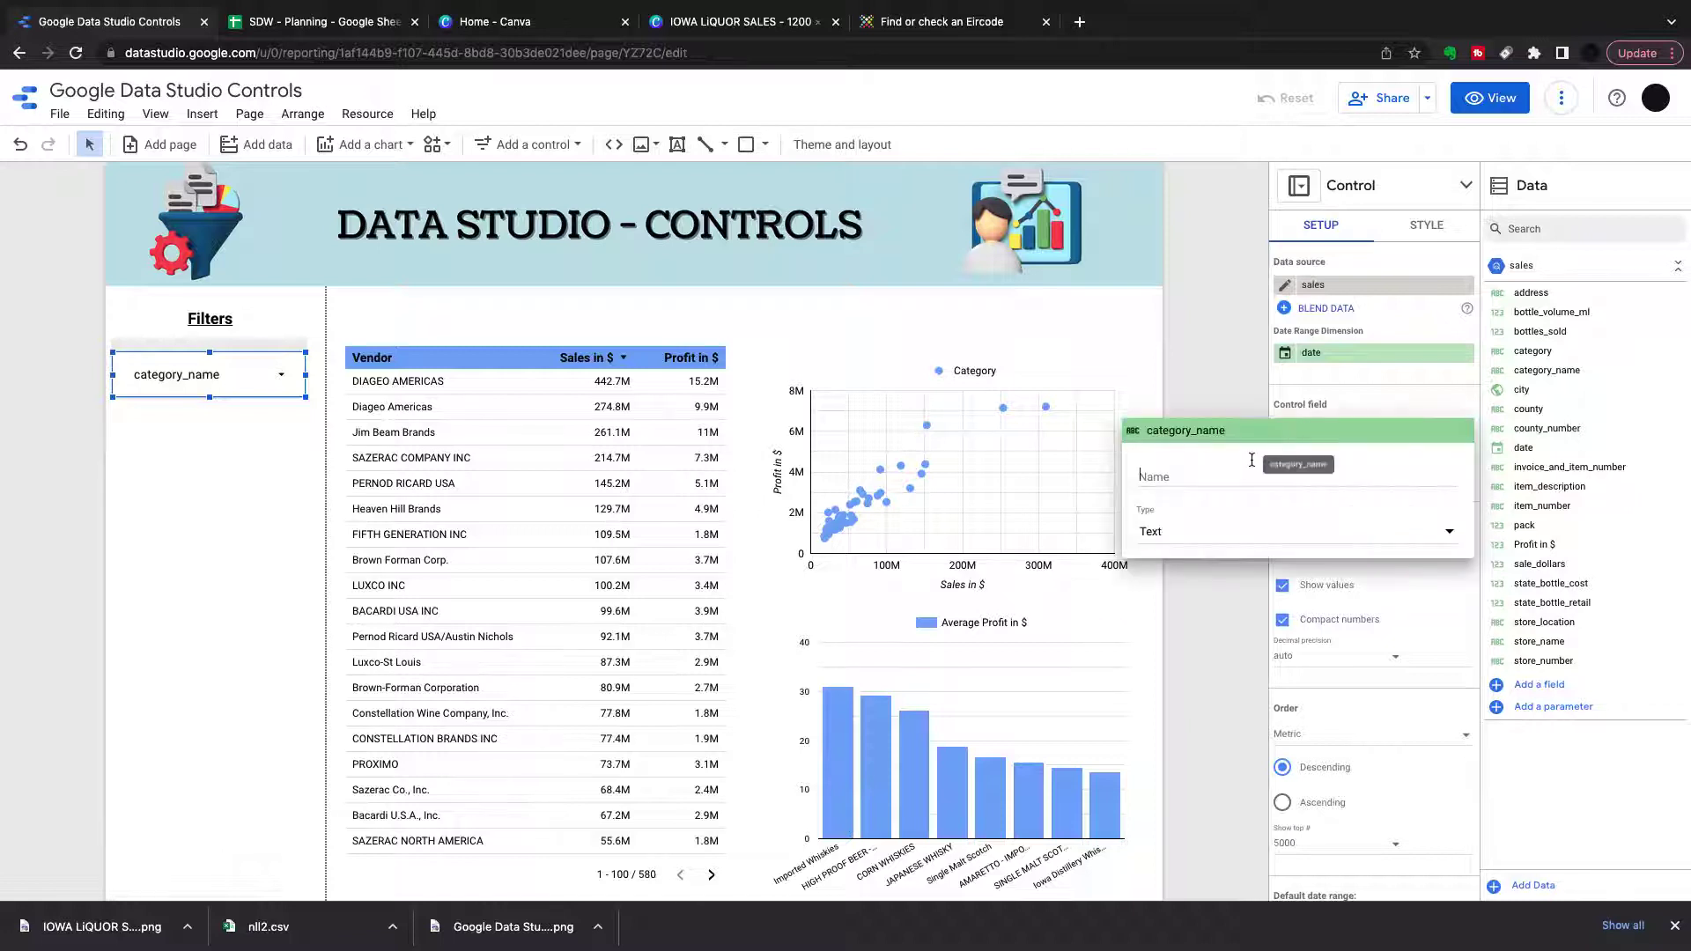
type("Category")
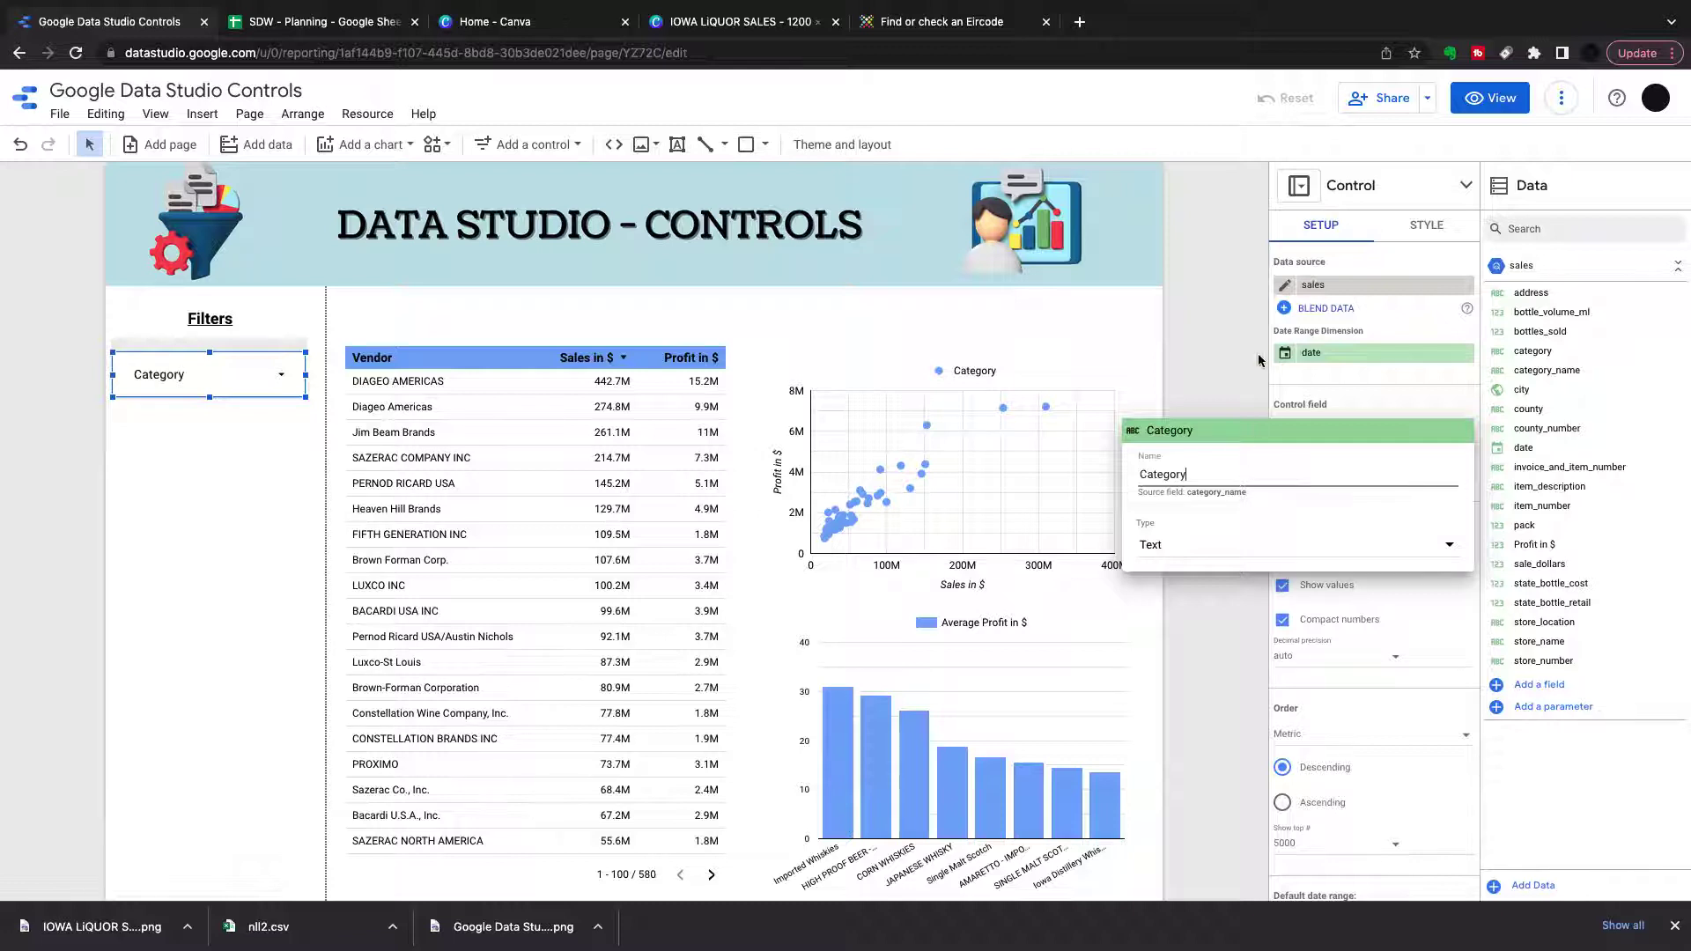
left_click(1224, 340)
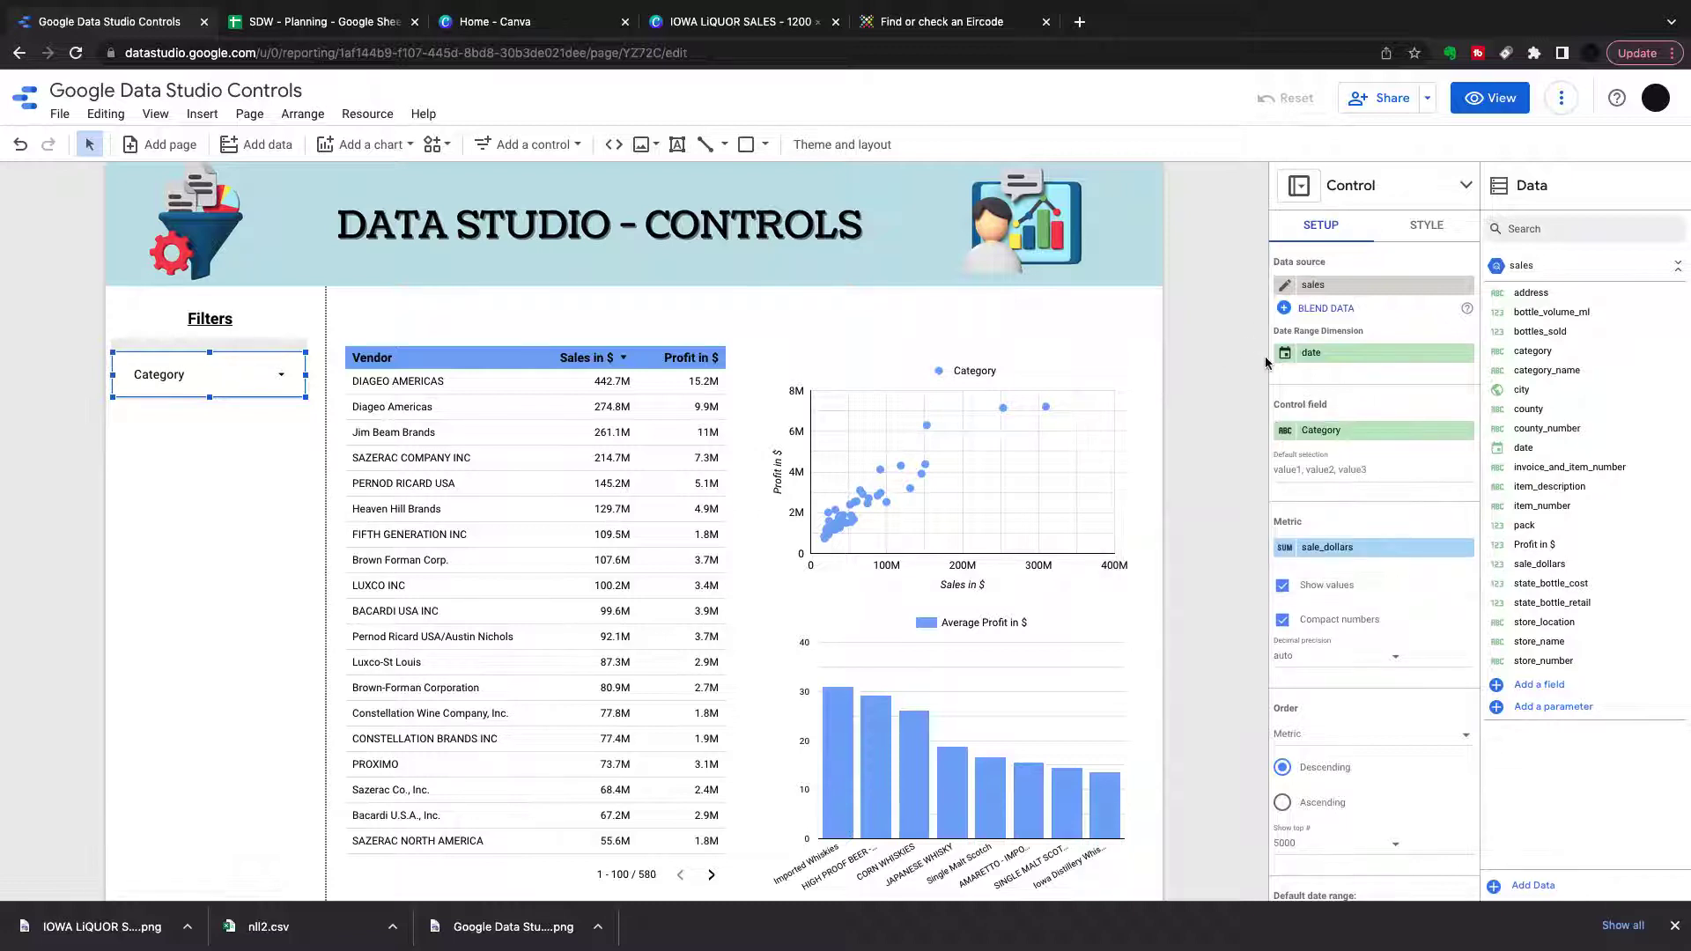
left_click(282, 379)
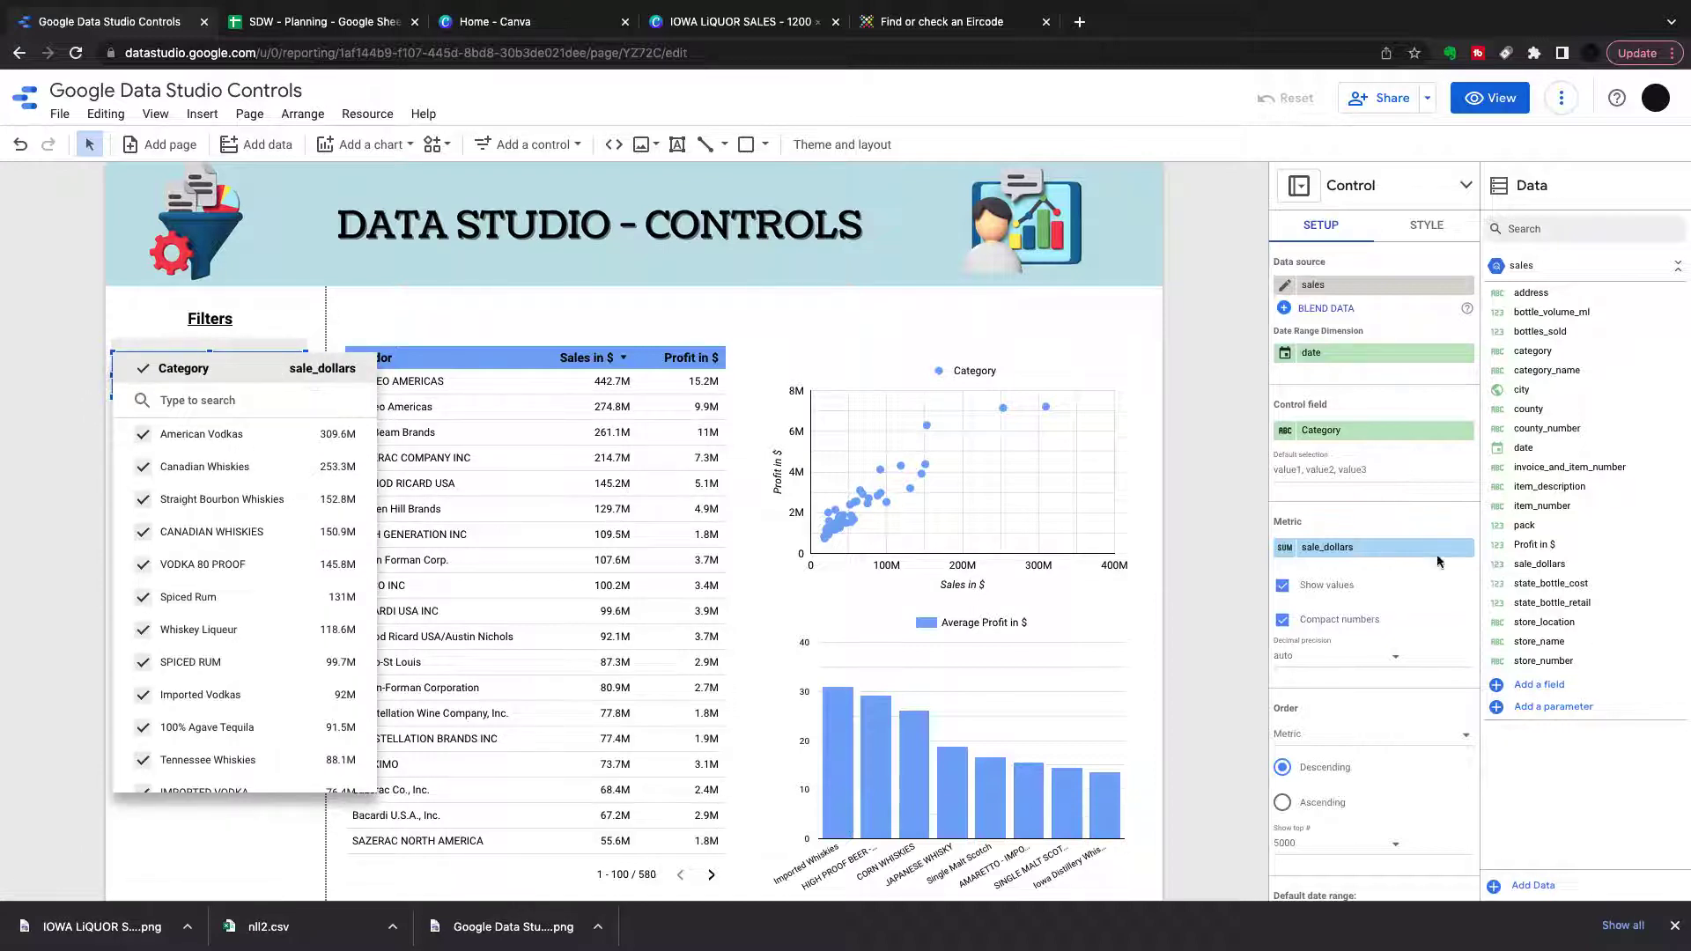
- Rename the filter's sale_dollars metric to 'Sales in $' and check the list values
left_click(1292, 549)
left_click(1292, 549)
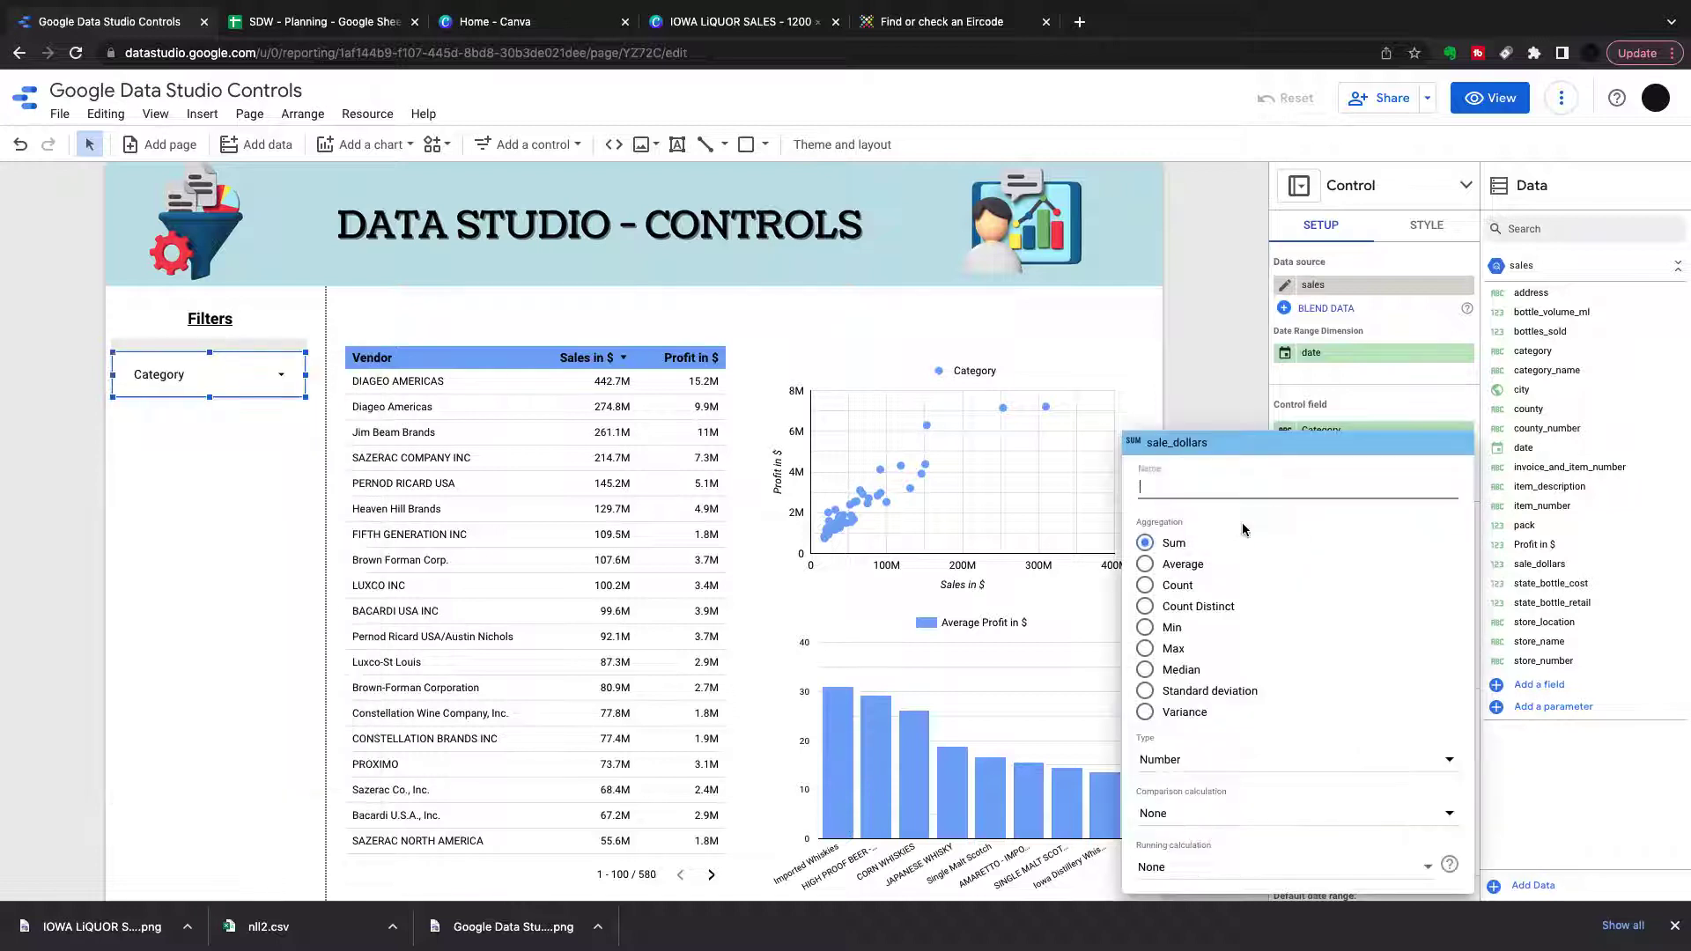
type("Sales in $")
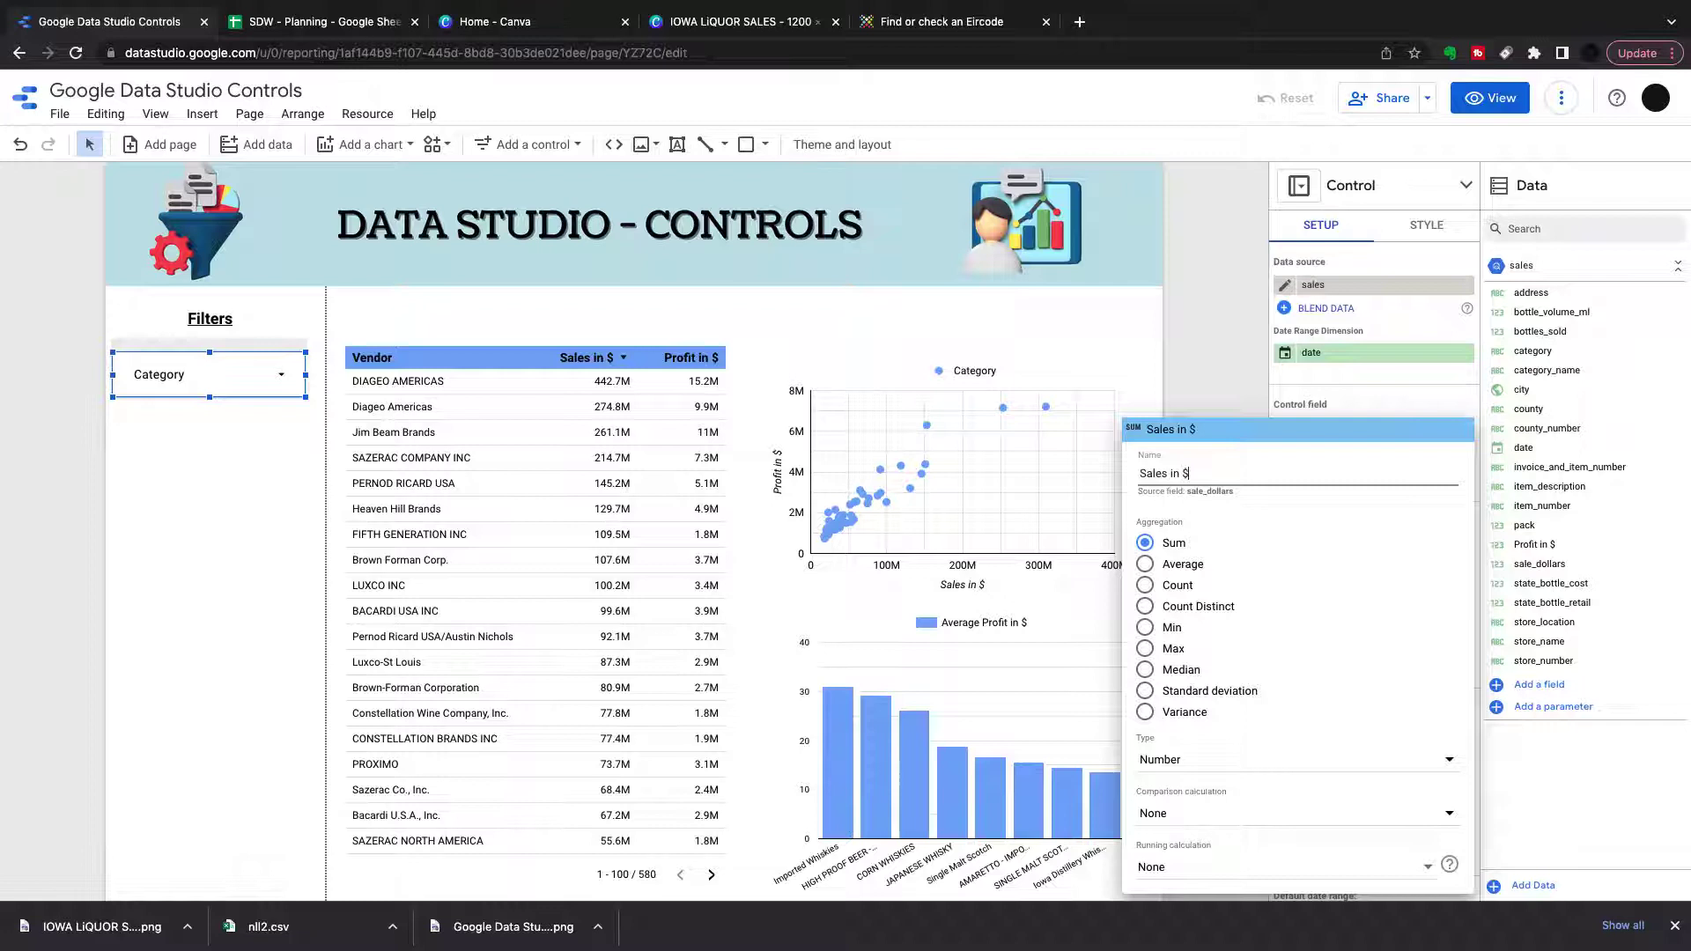
left_click(261, 465)
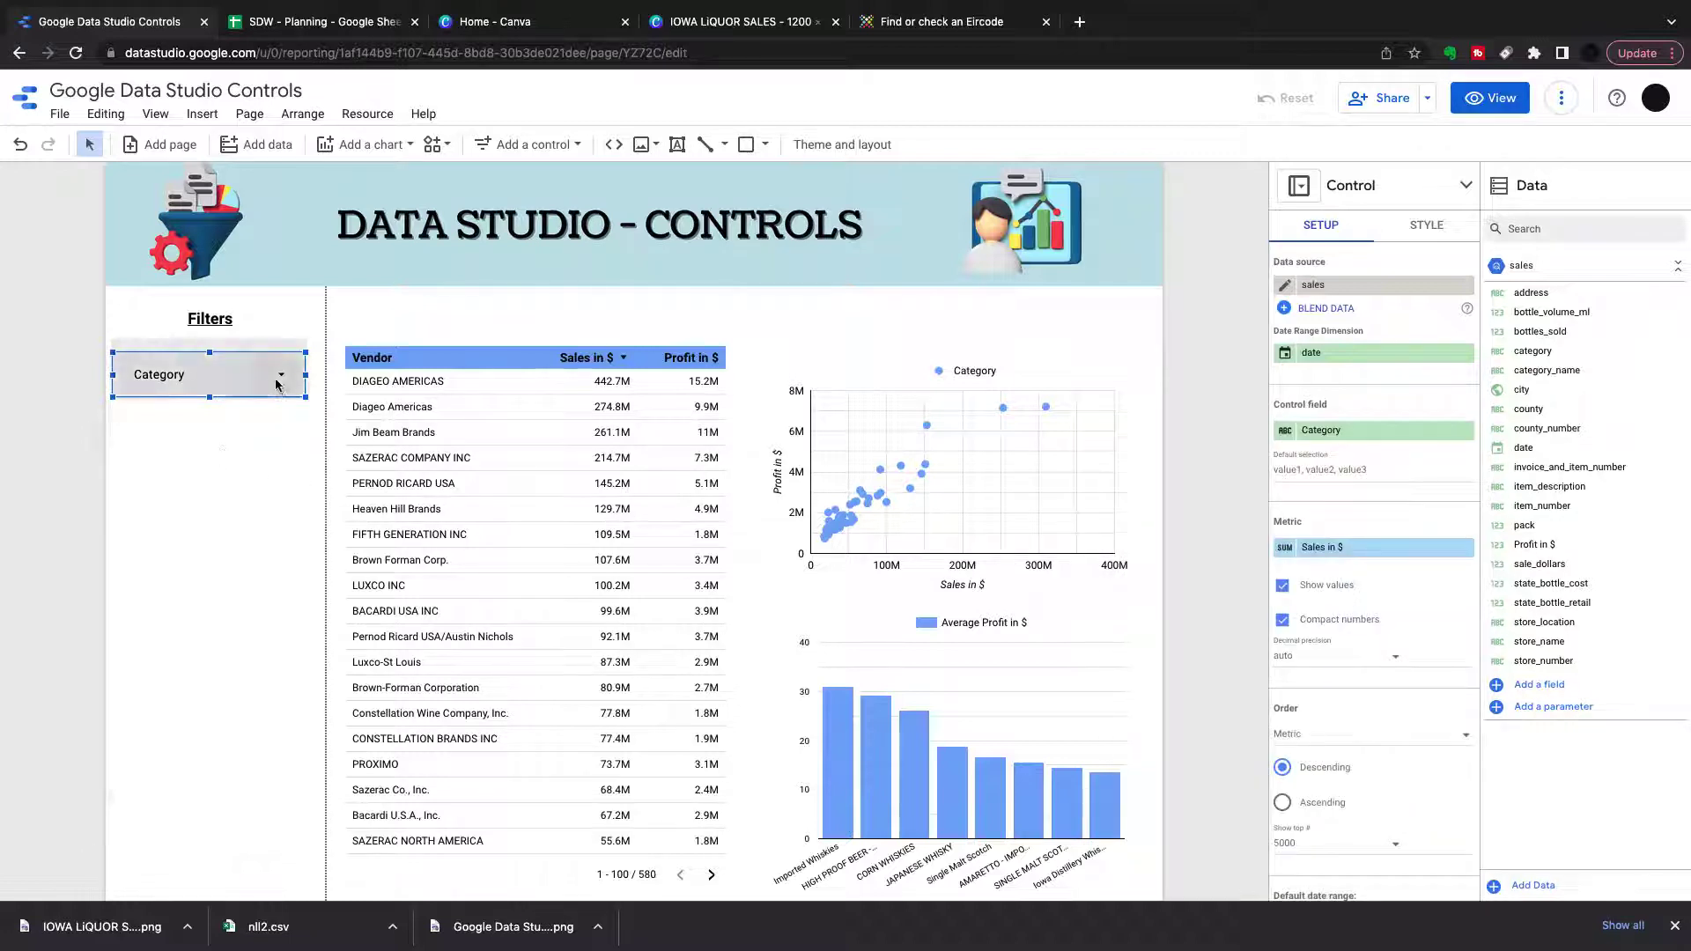
left_click(275, 378)
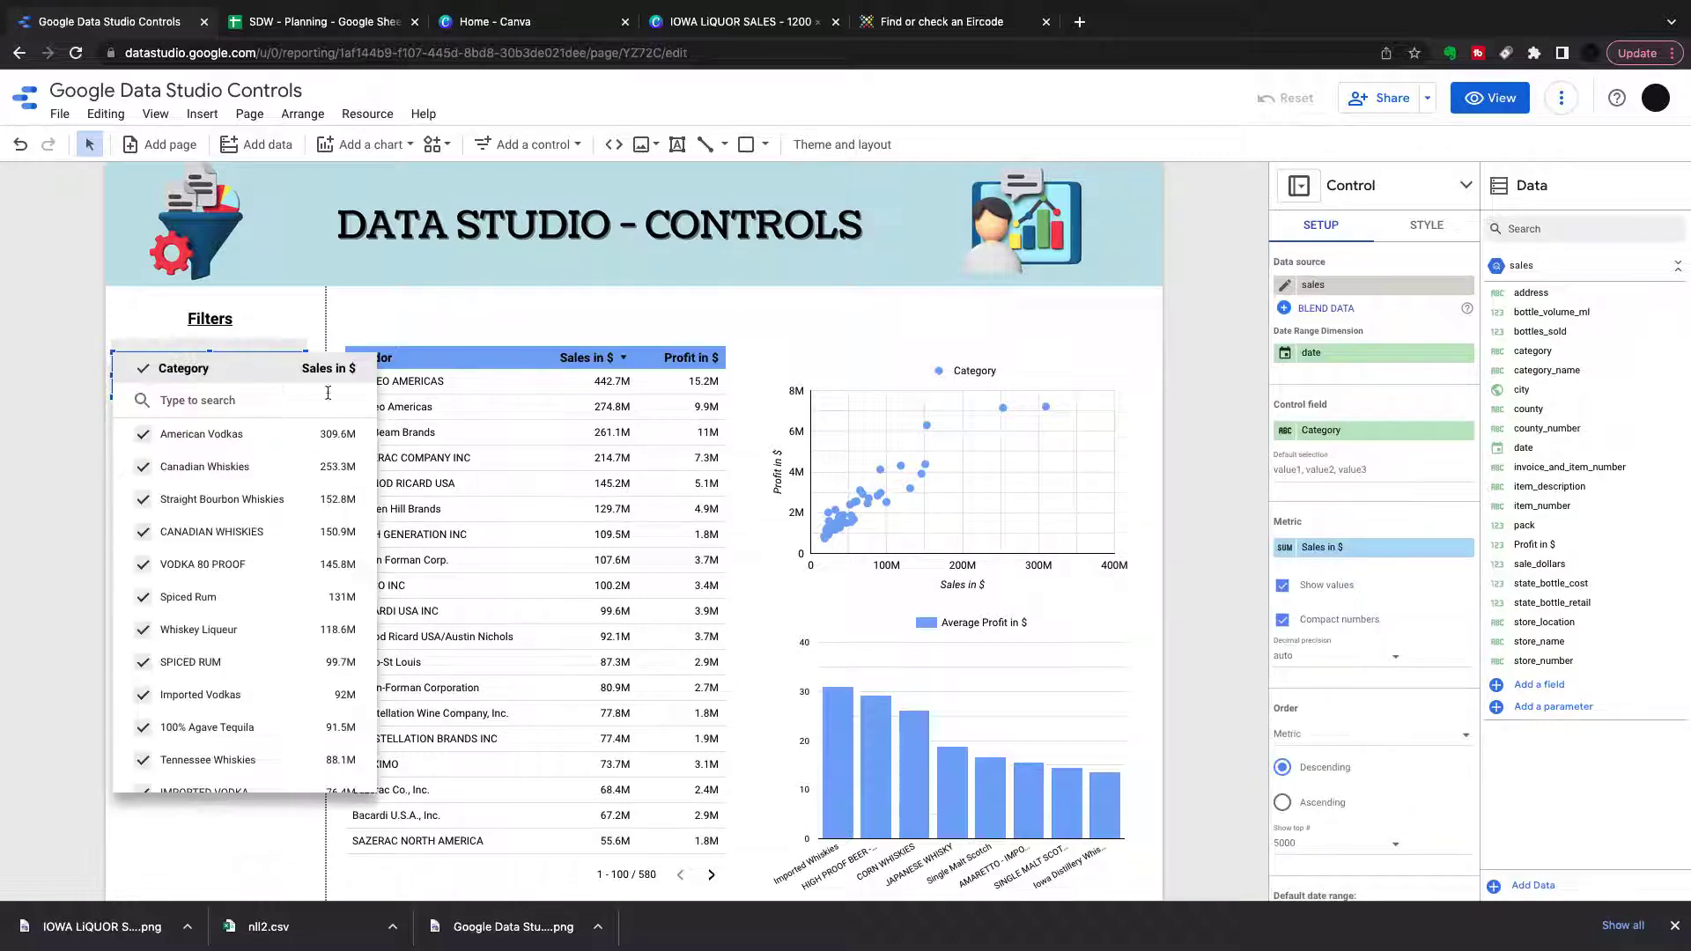
left_click(239, 830)
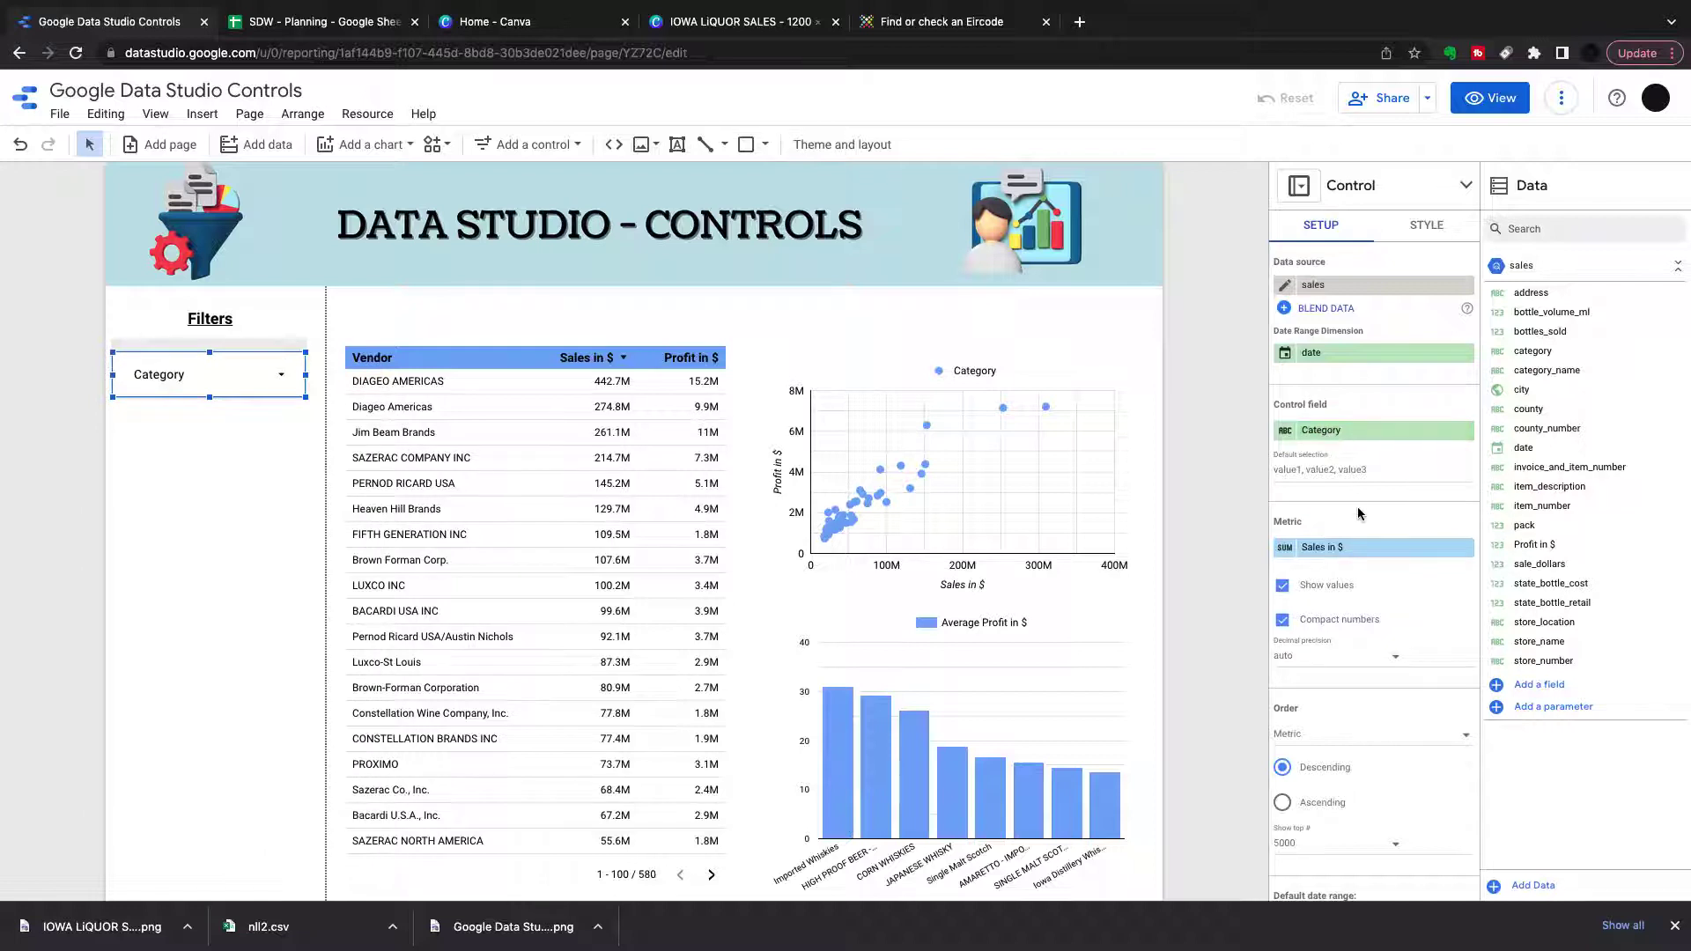
- Set the filter values' decimal precision to 0
scroll(1301, 528, "down", 1)
scroll(1297, 549, "down", 1)
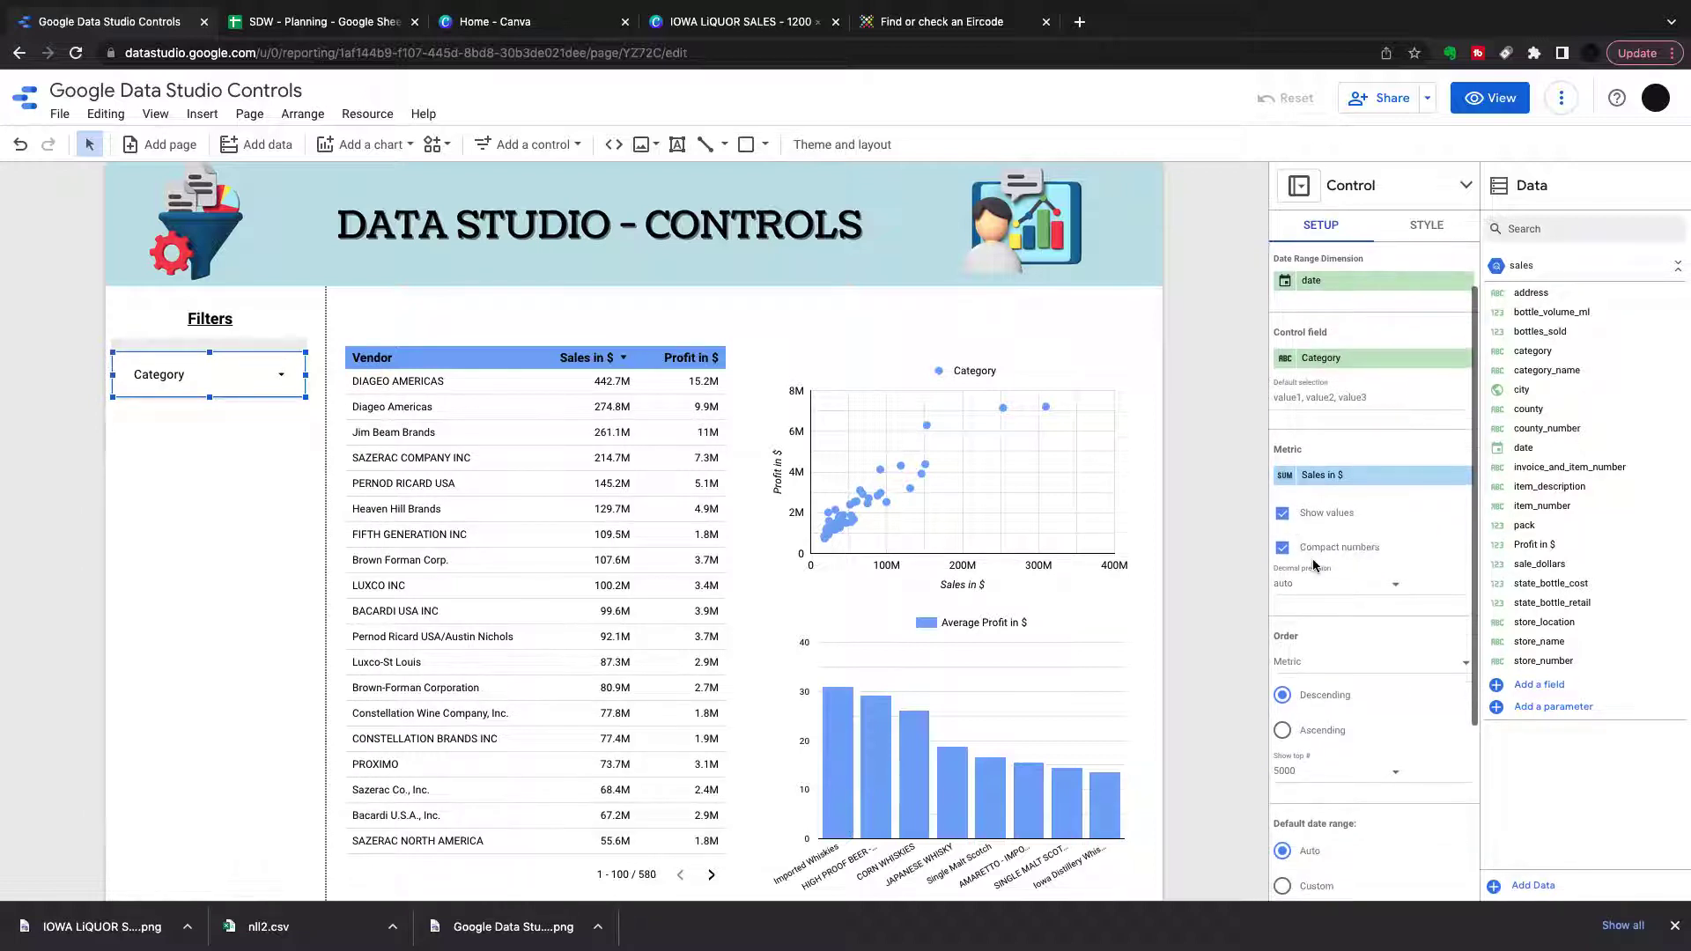
left_click(1394, 584)
left_click(1345, 624)
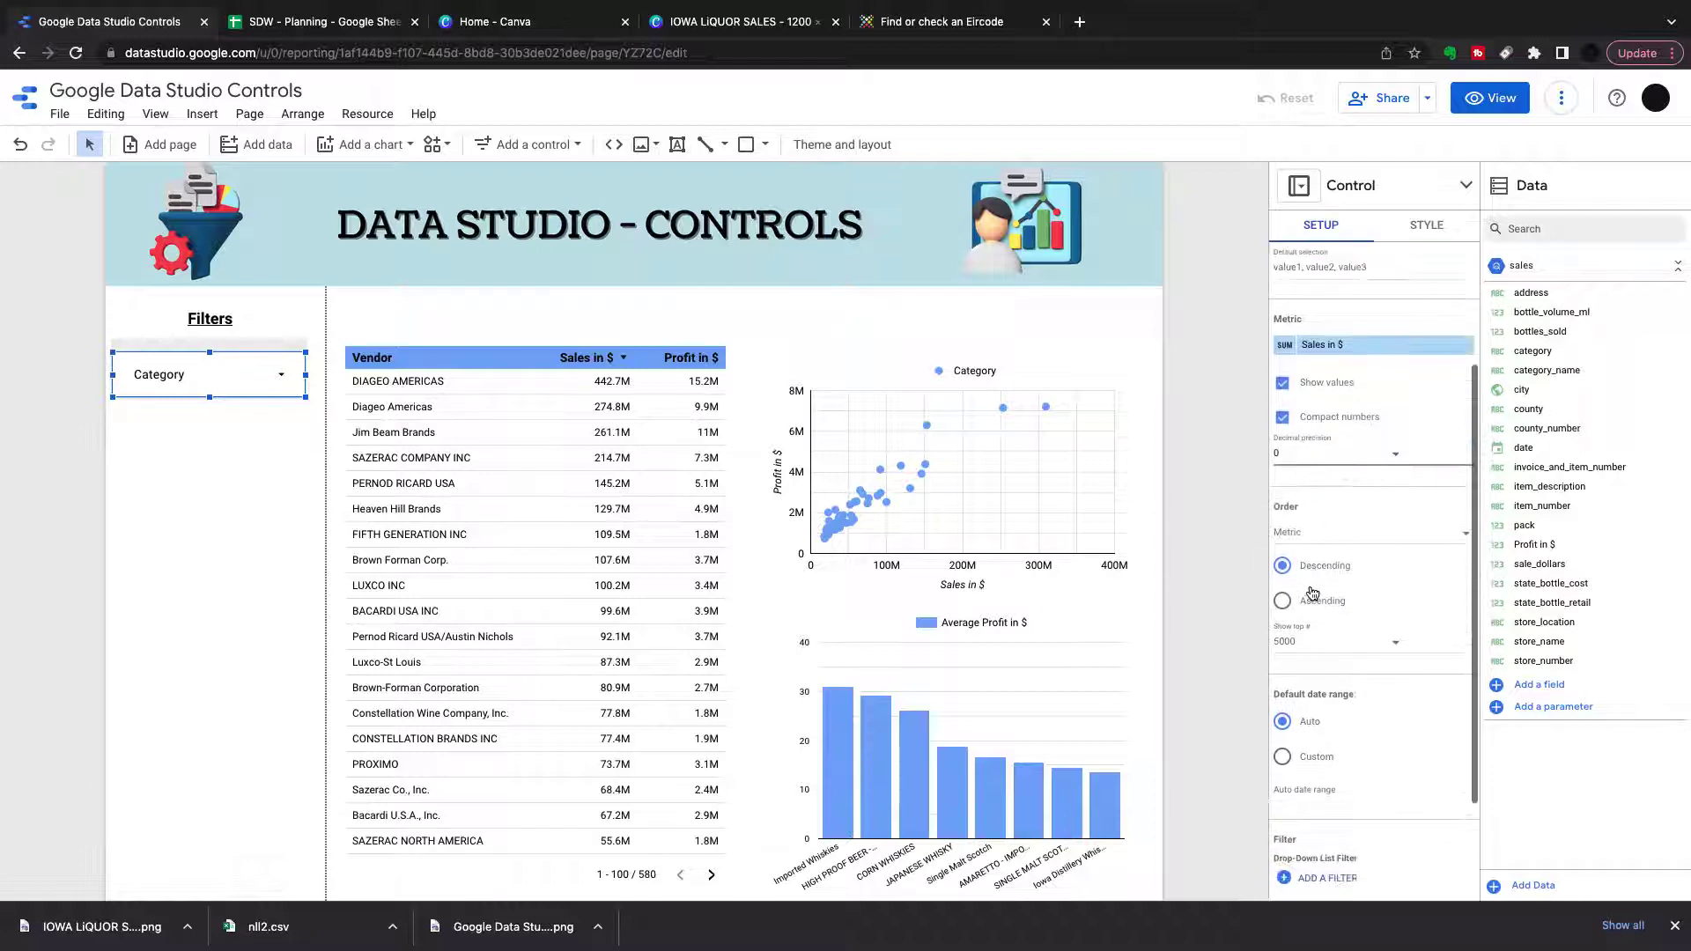
scroll(1312, 592, "down", 4)
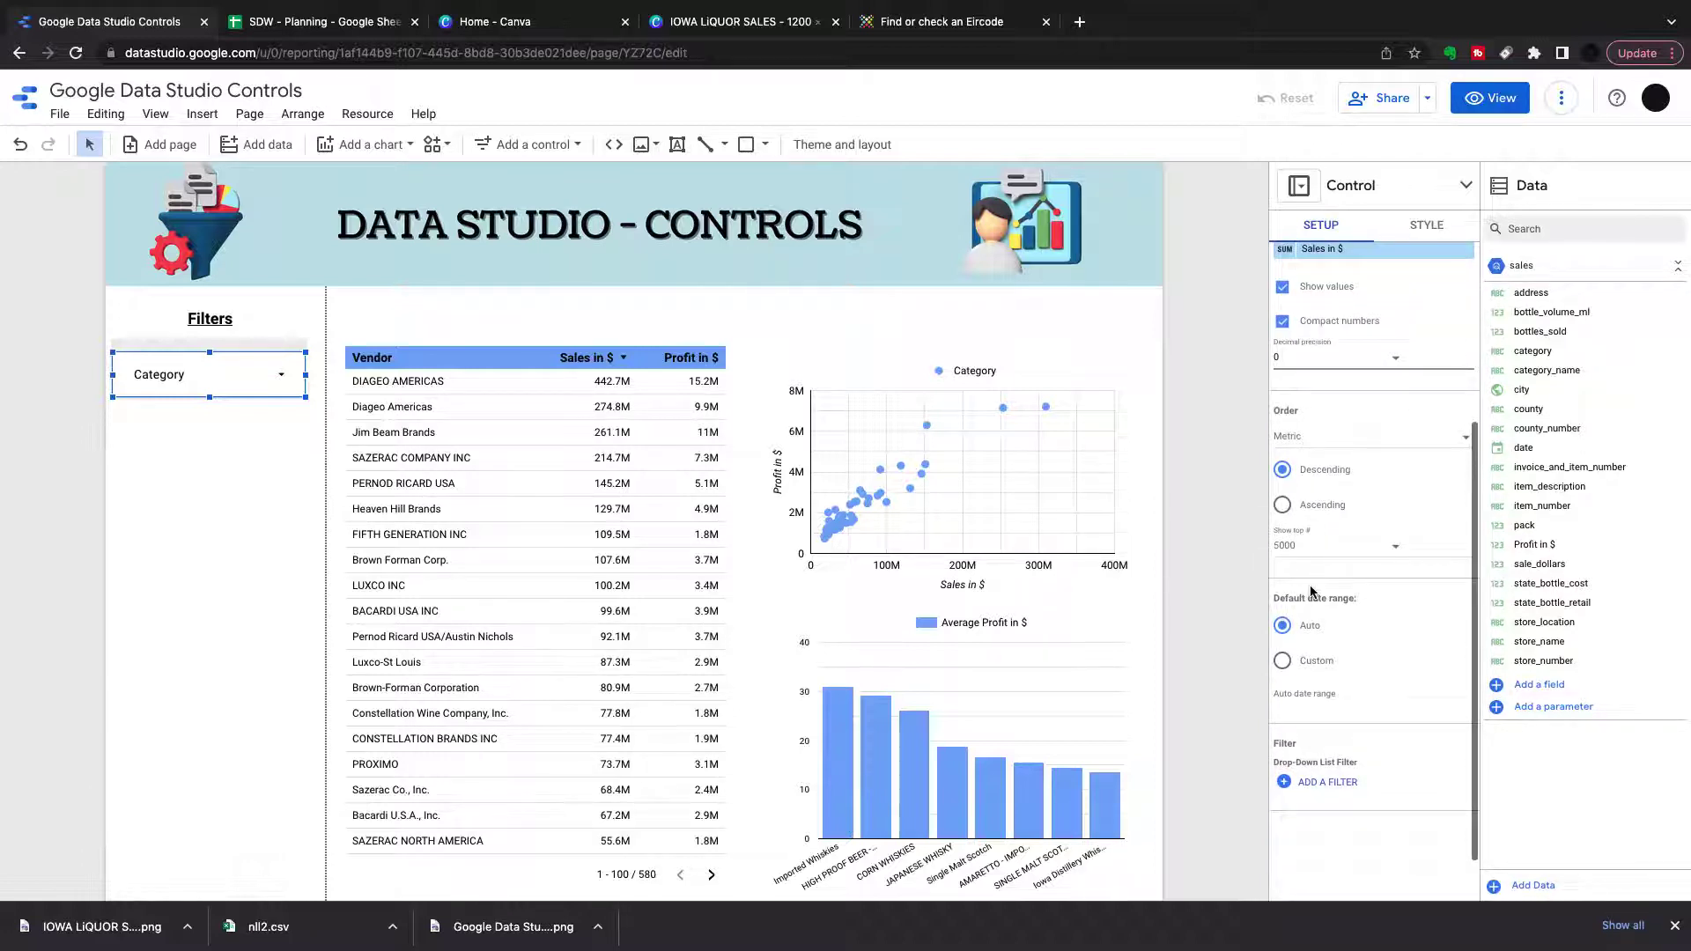
scroll(1310, 589, "up", 5)
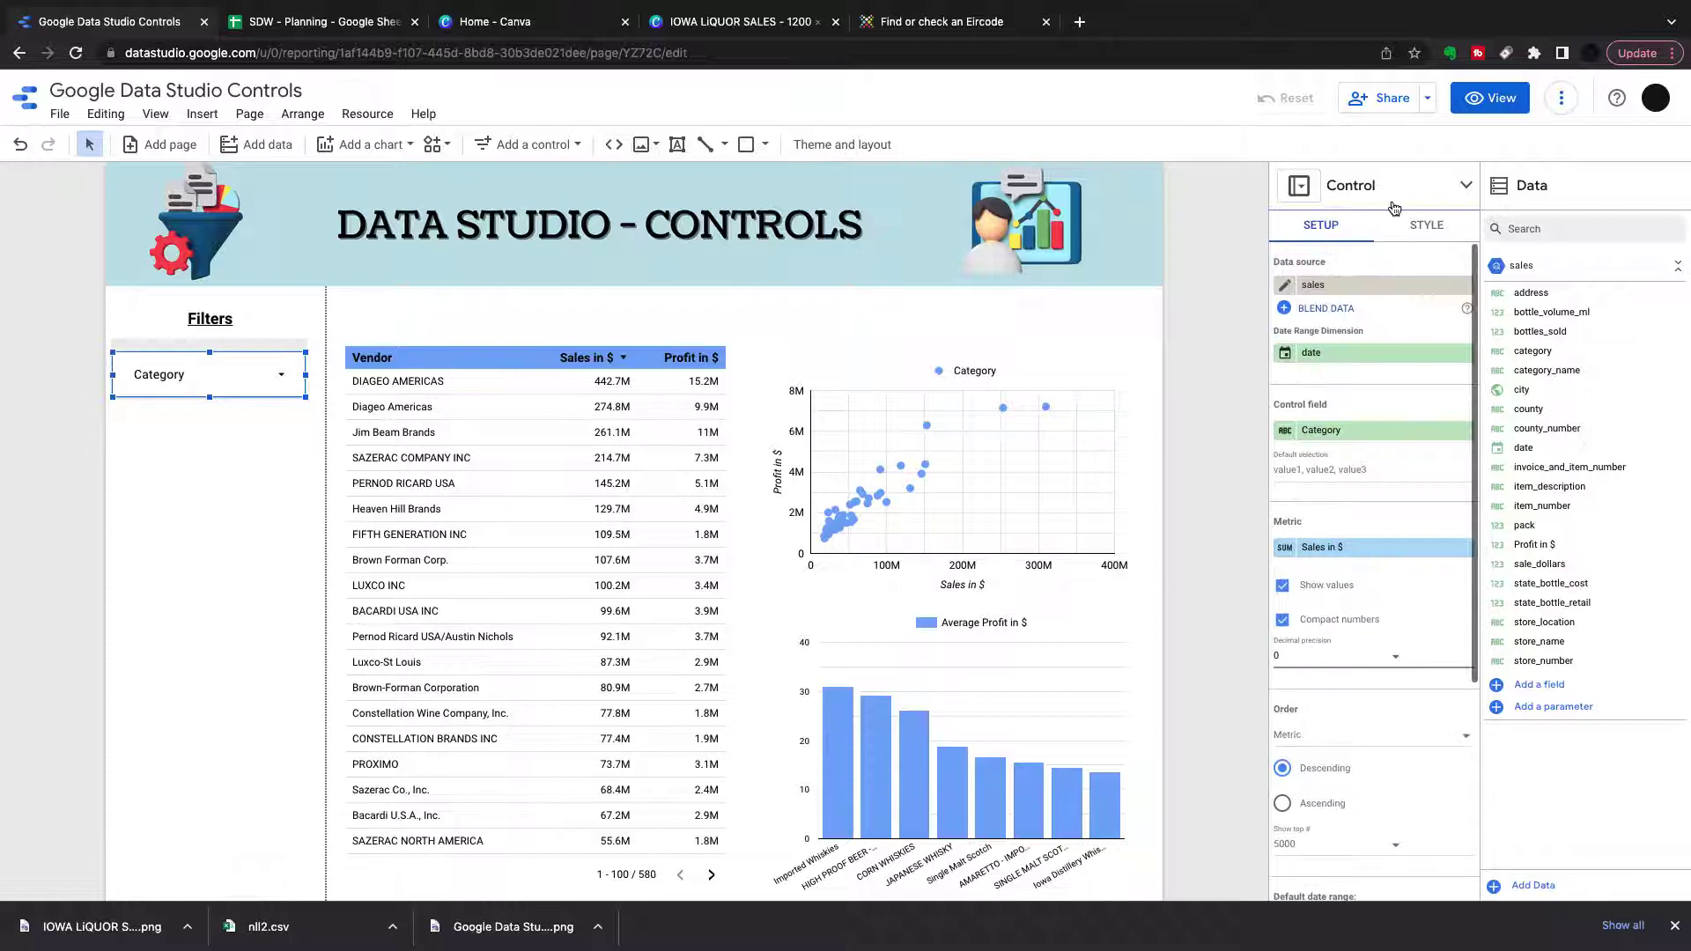
- Style the Category filter with 12px text and a light grey list header, then preview it
left_click(1427, 227)
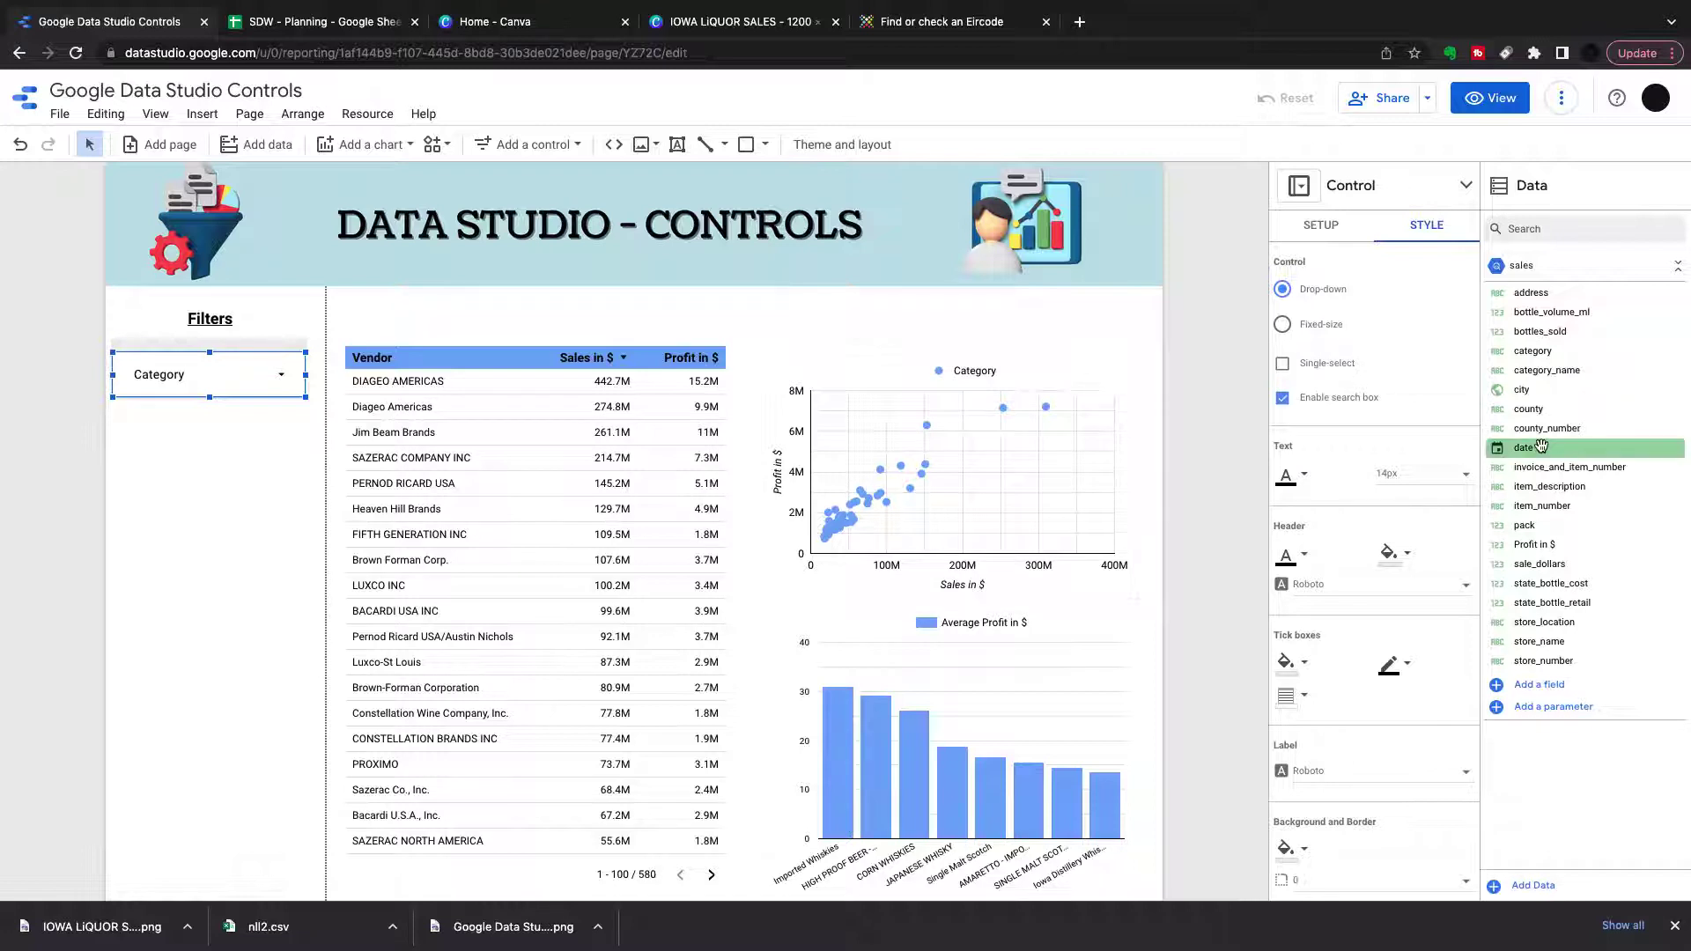
scroll(1428, 493, "down", 1)
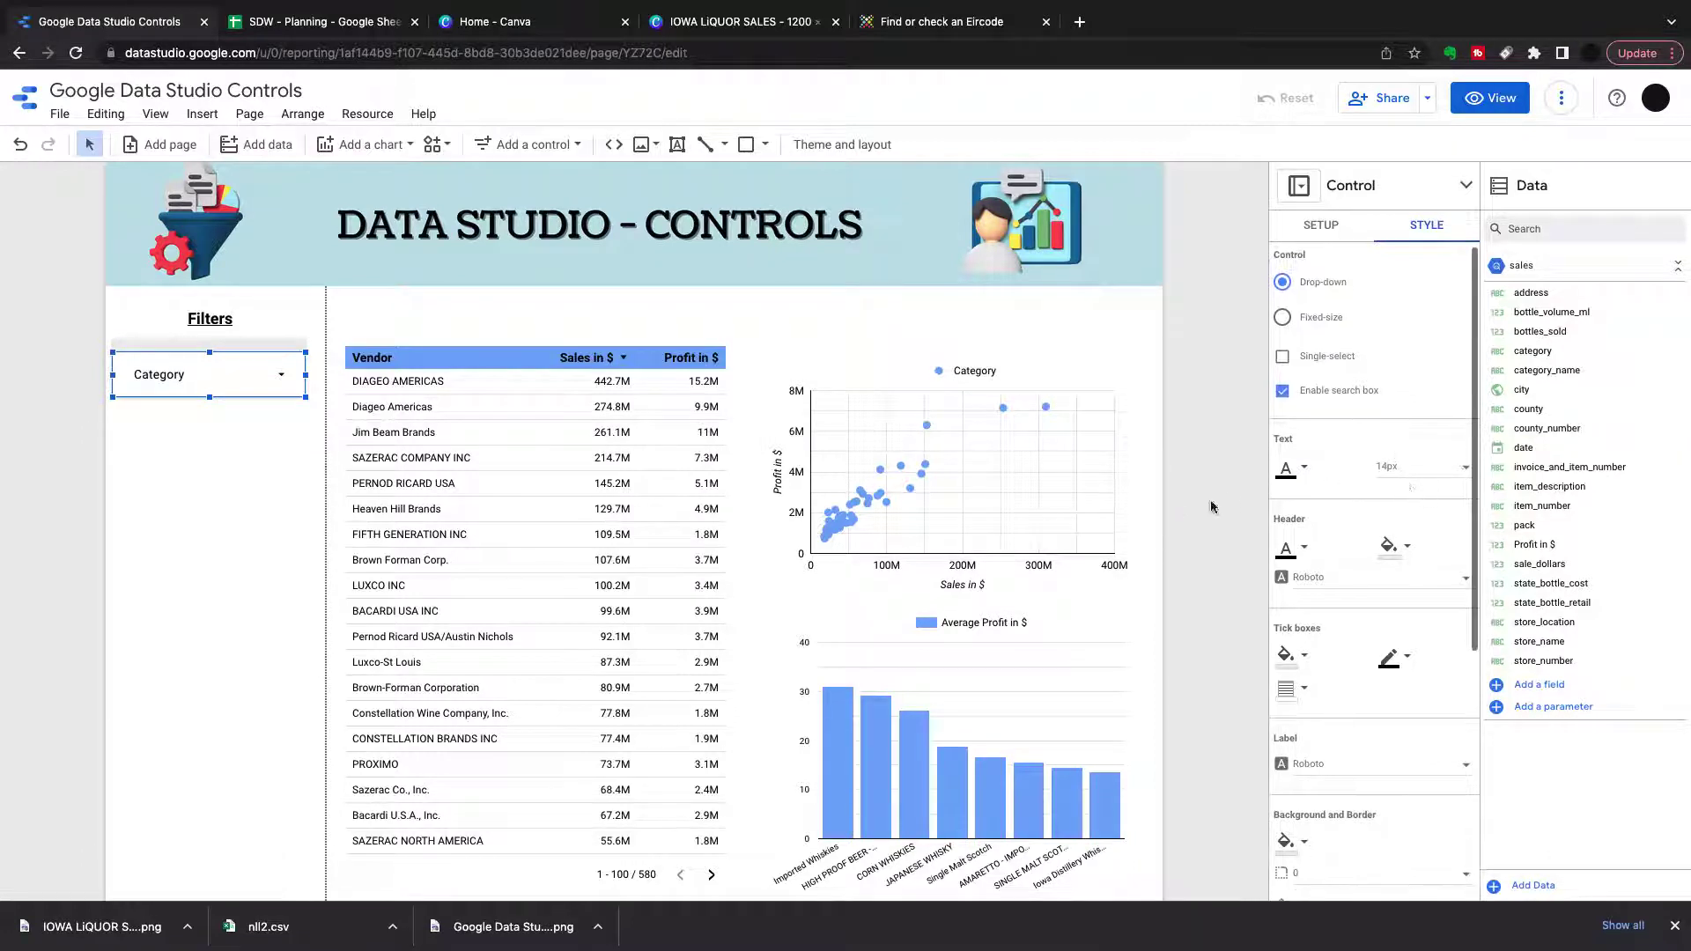
left_click(1422, 468)
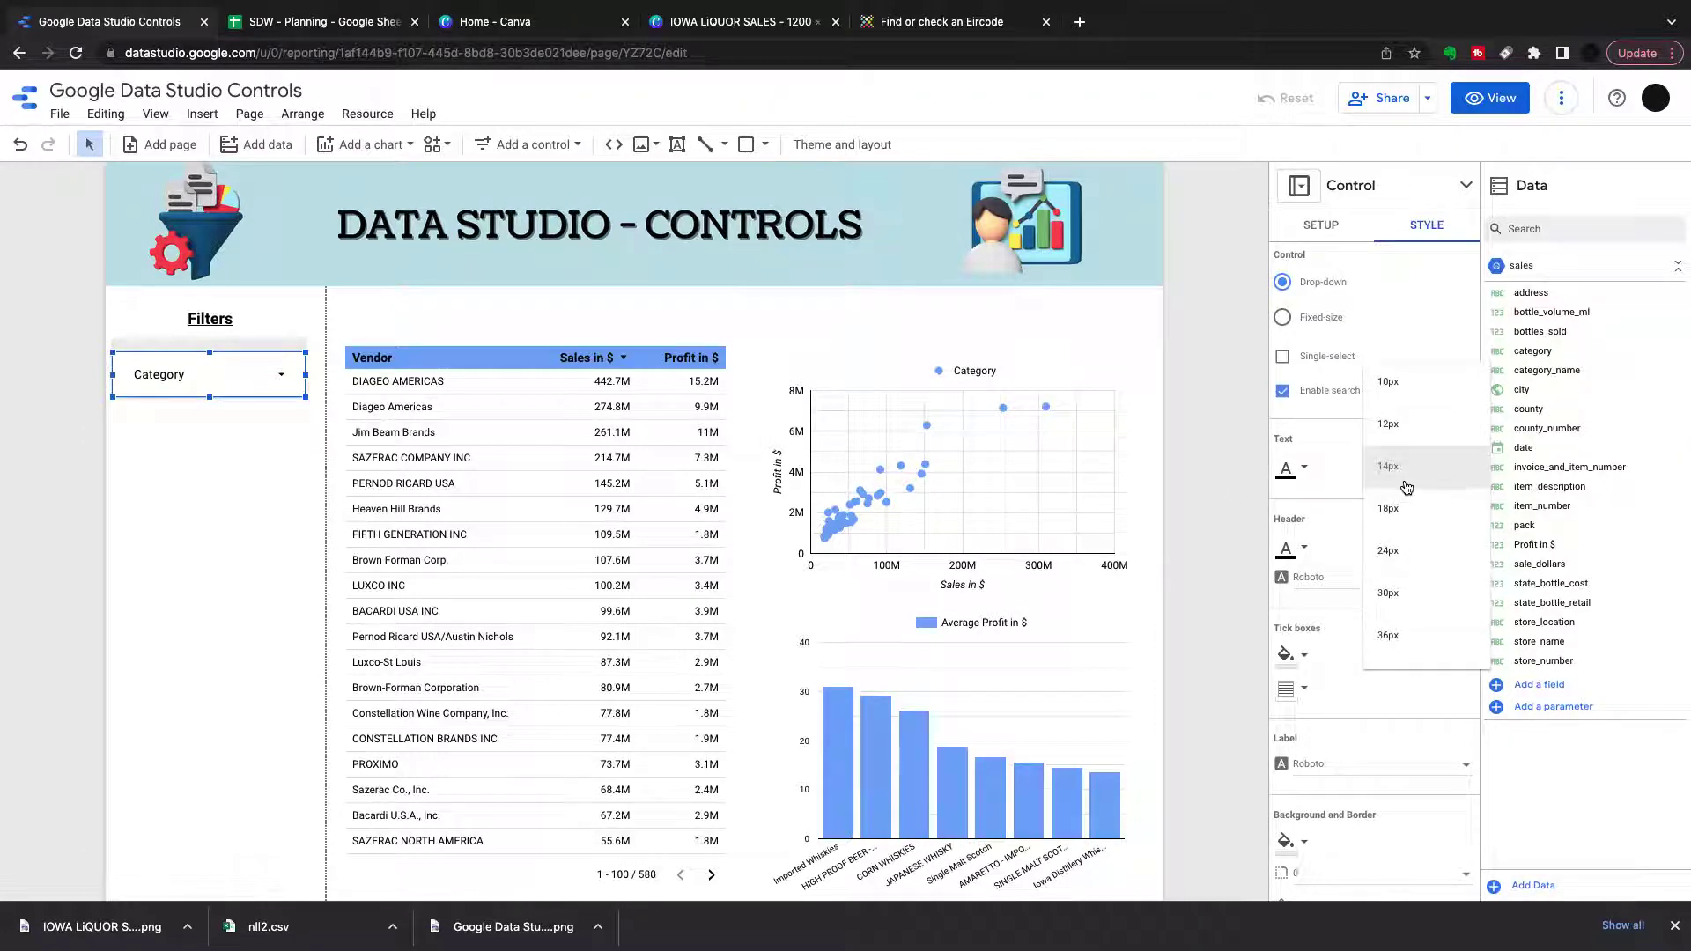
left_click(1399, 438)
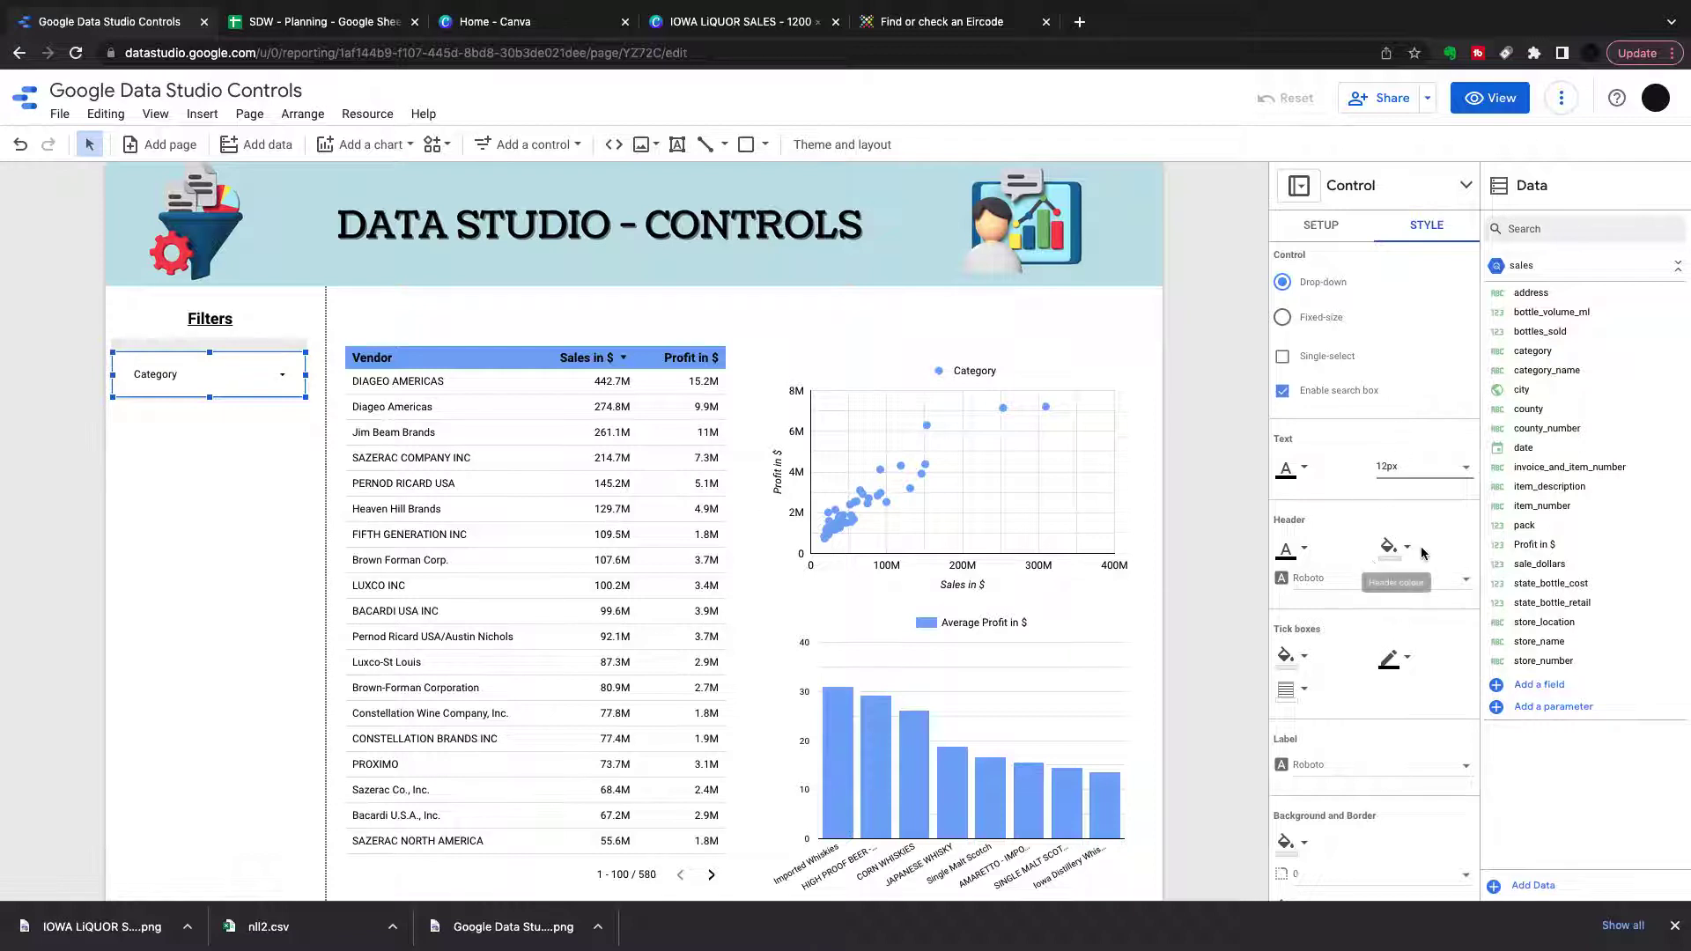
left_click(1407, 550)
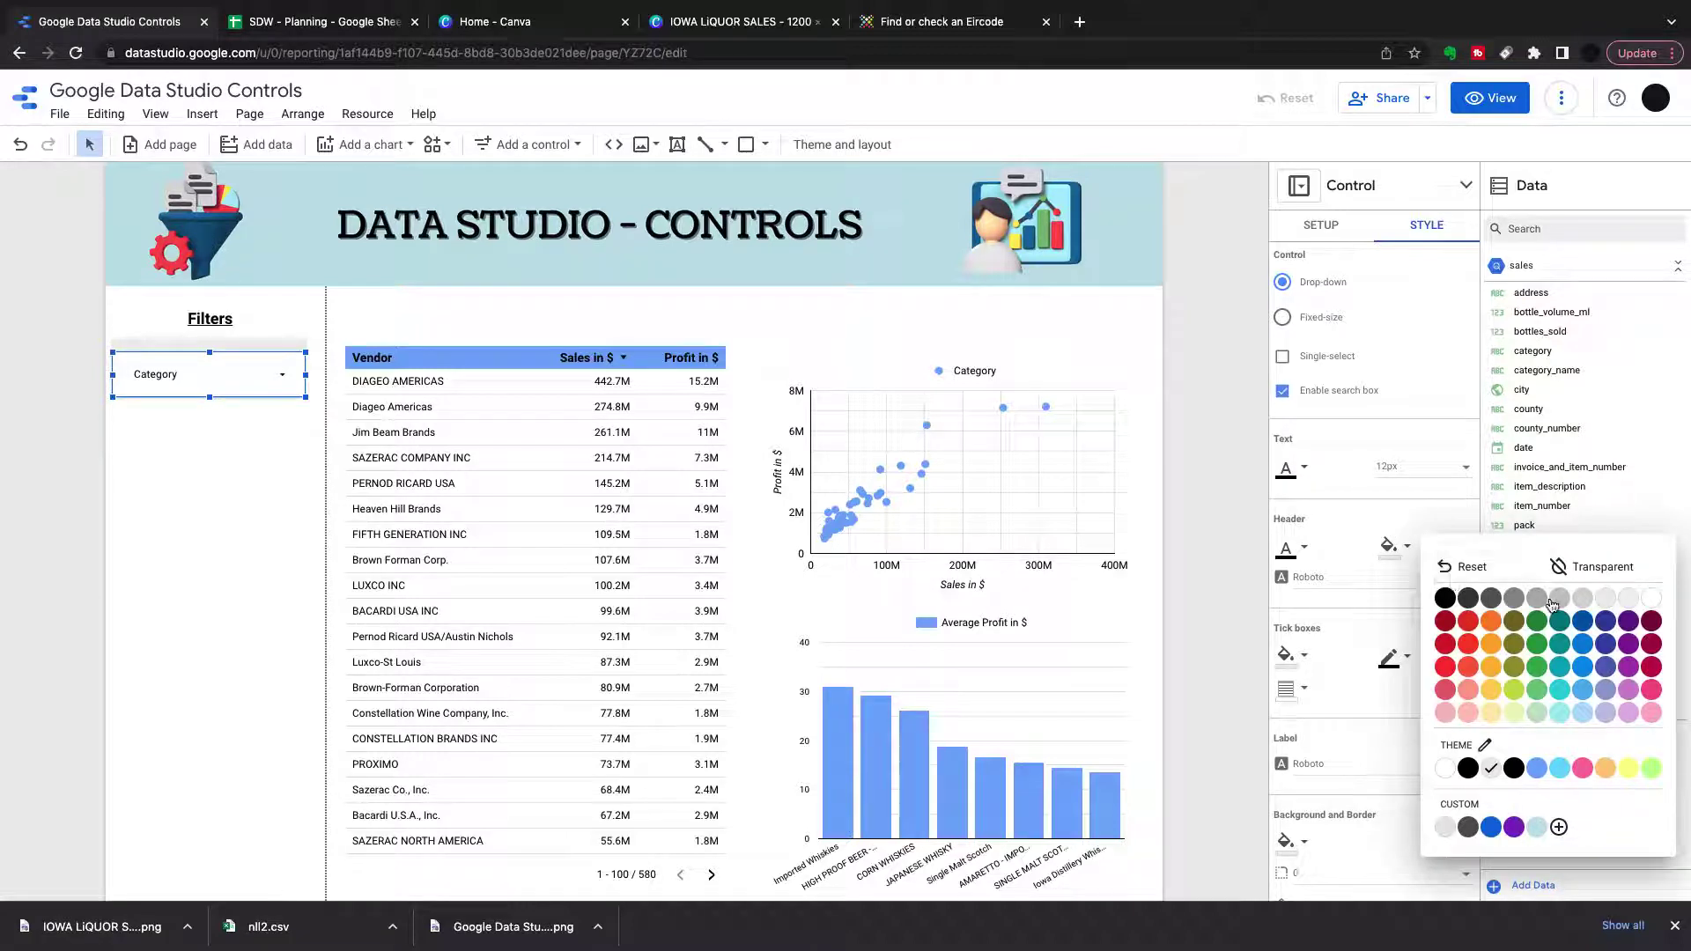
left_click(1582, 600)
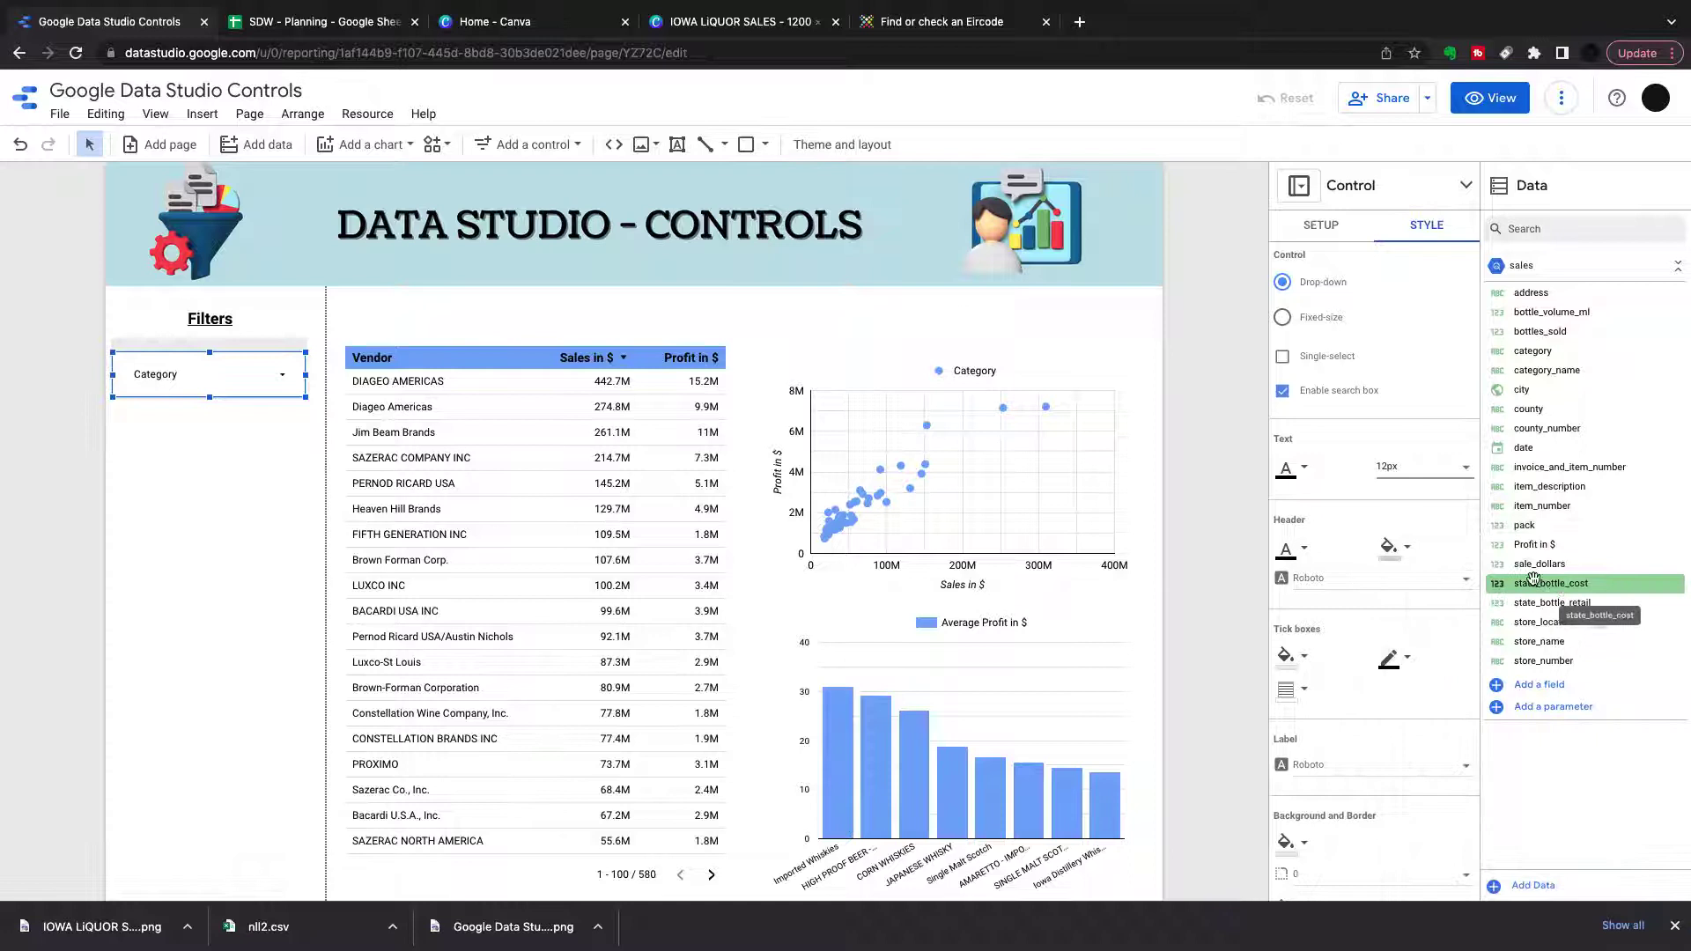
left_click(282, 374)
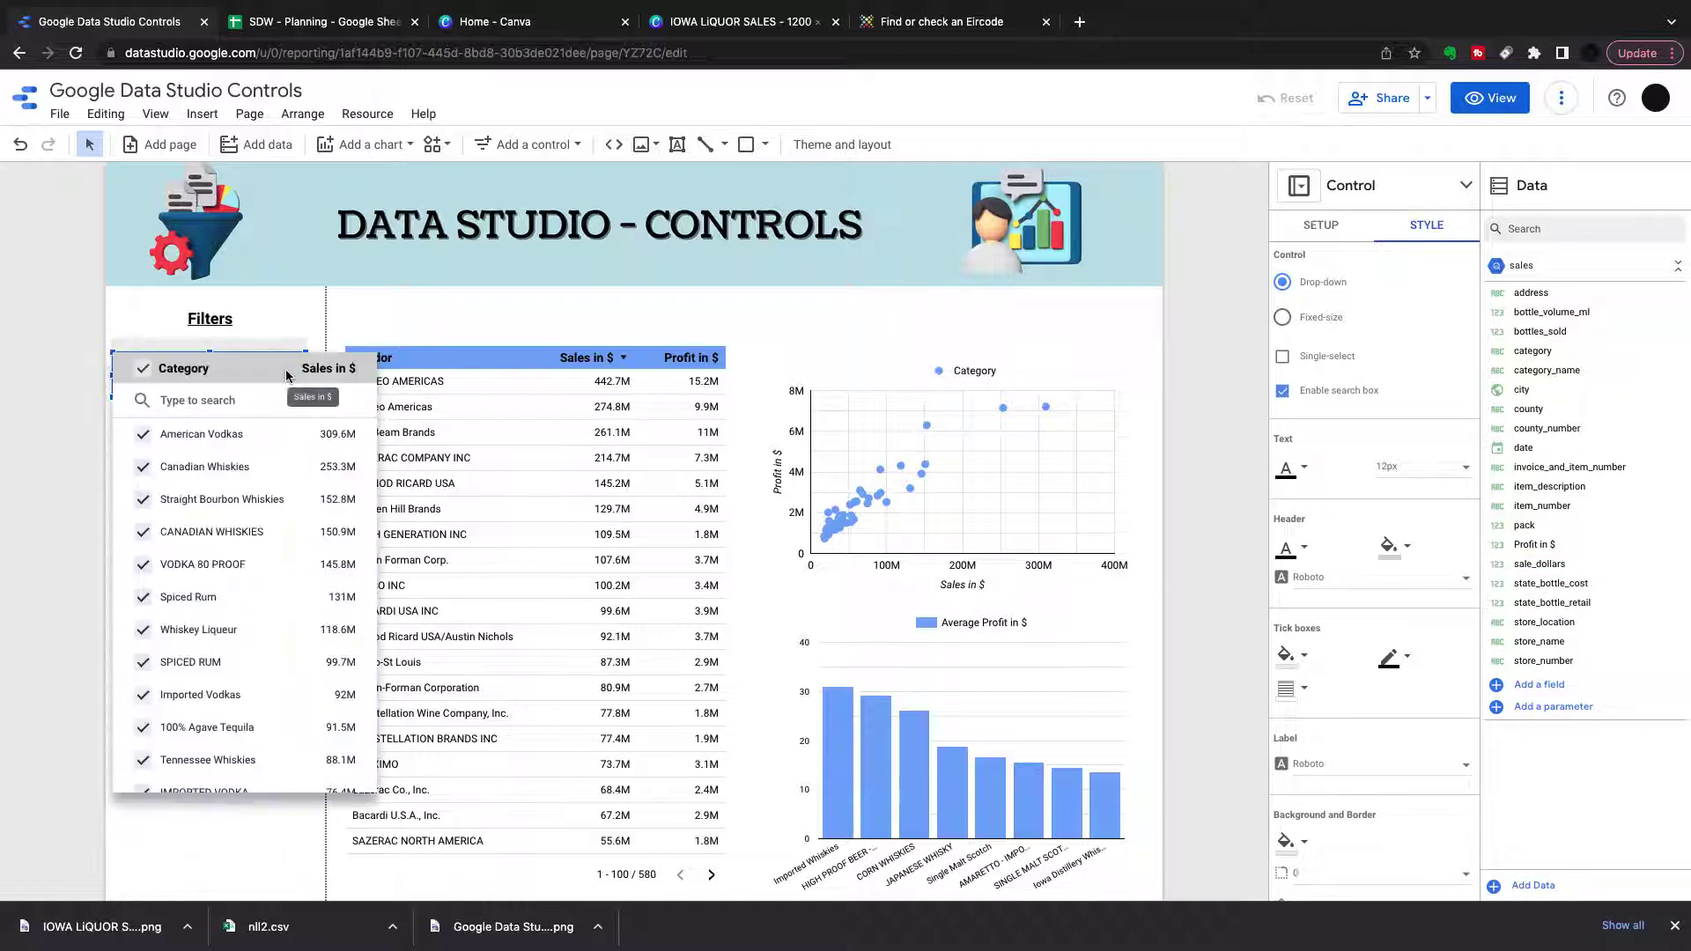
left_click(289, 331)
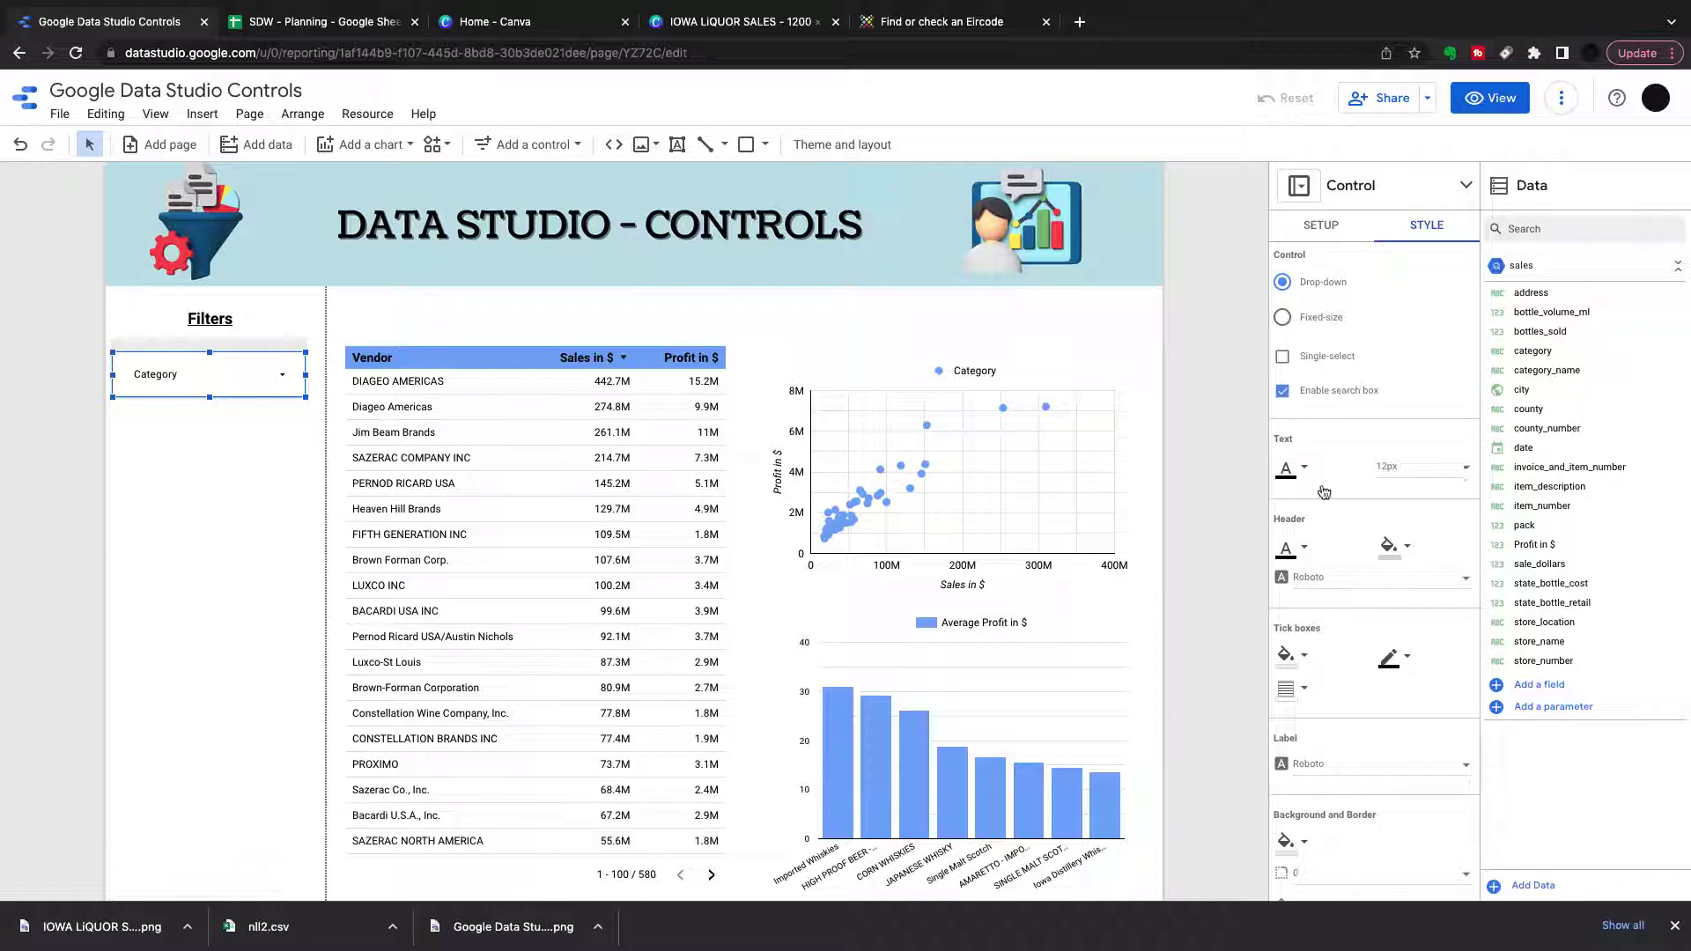
scroll(1321, 529, "down", 3)
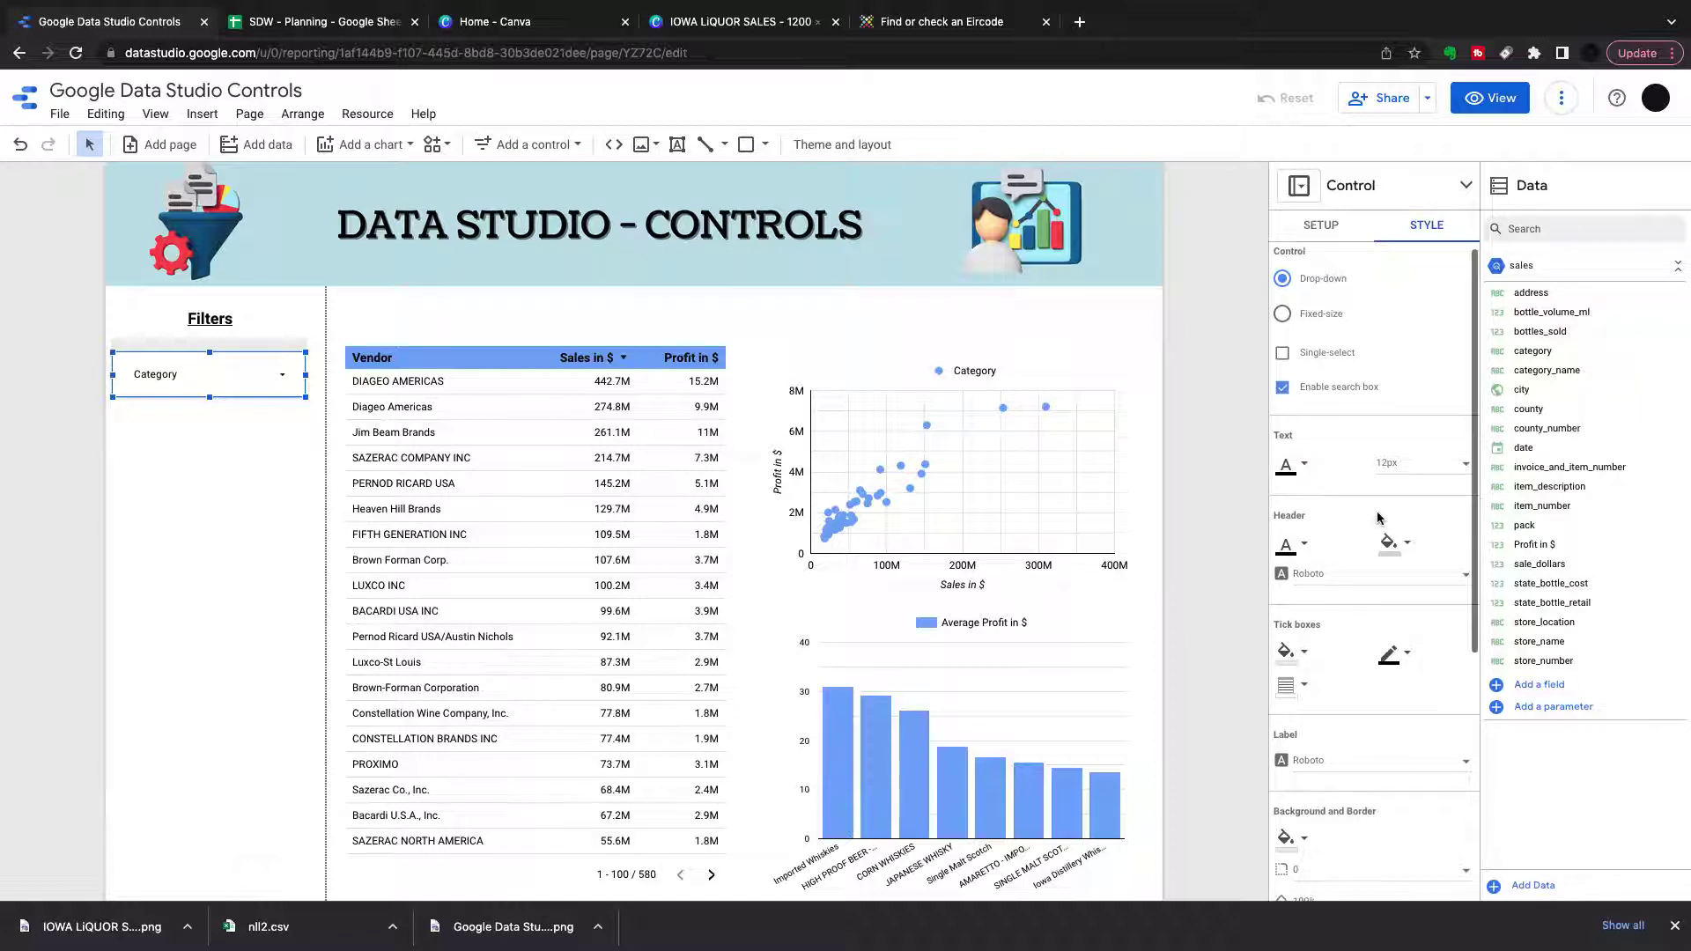
- Give the Category filter's tick boxes a grey fill and preview the list
left_click(1305, 520)
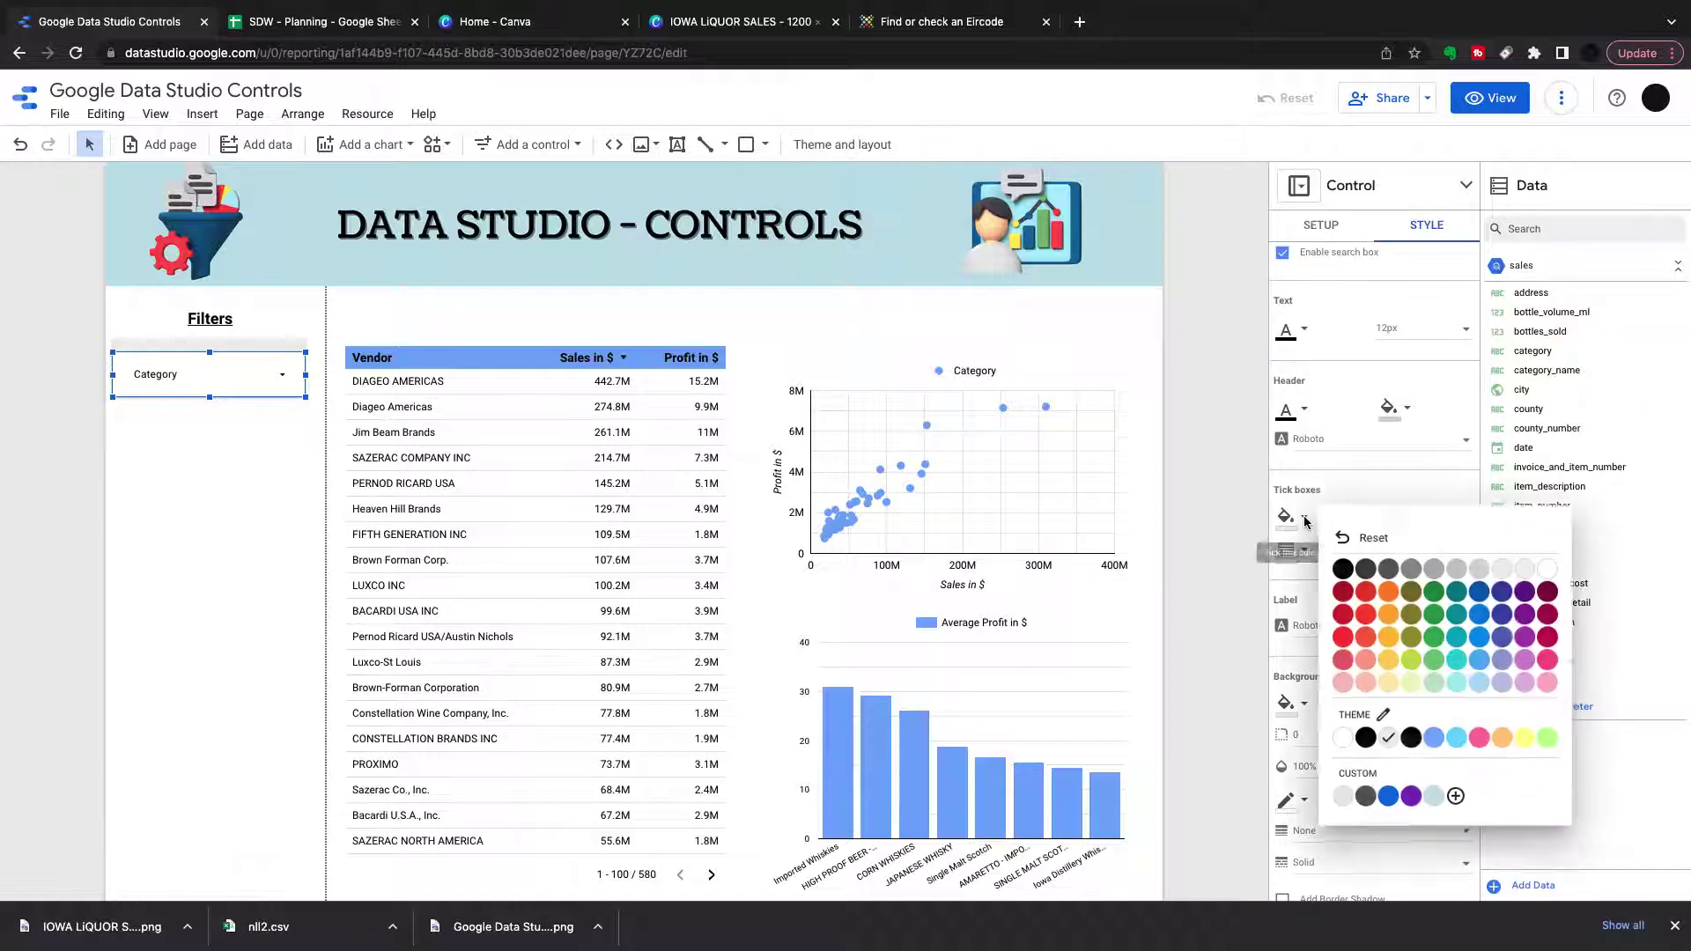
left_click(1408, 572)
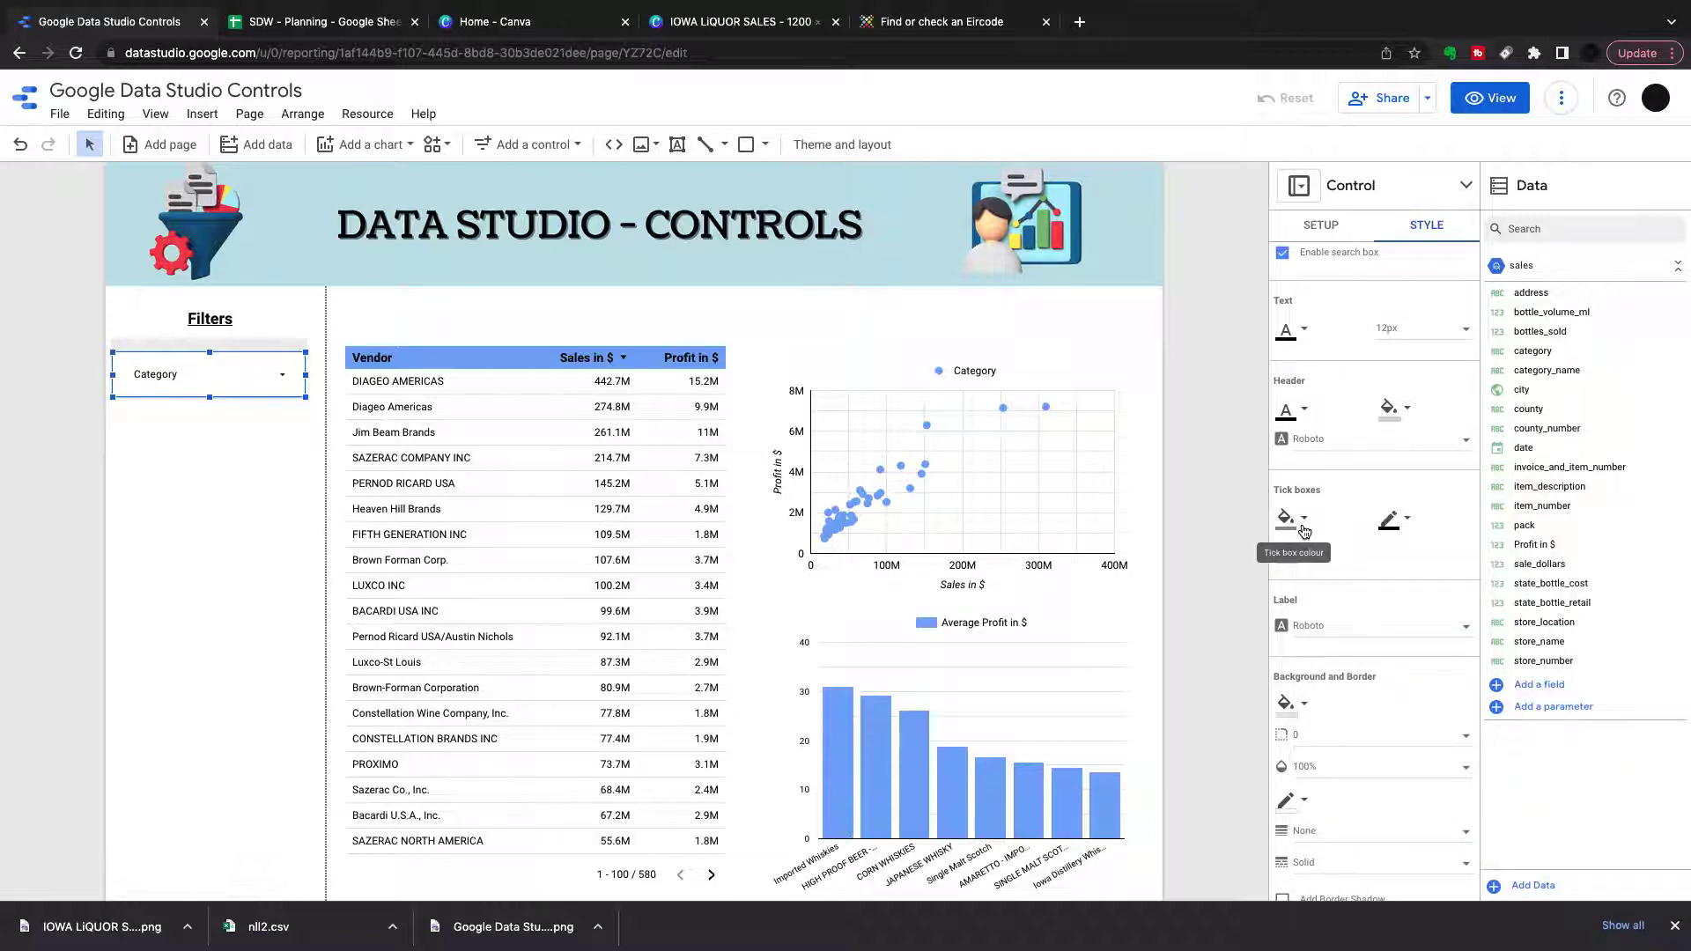
left_click(275, 371)
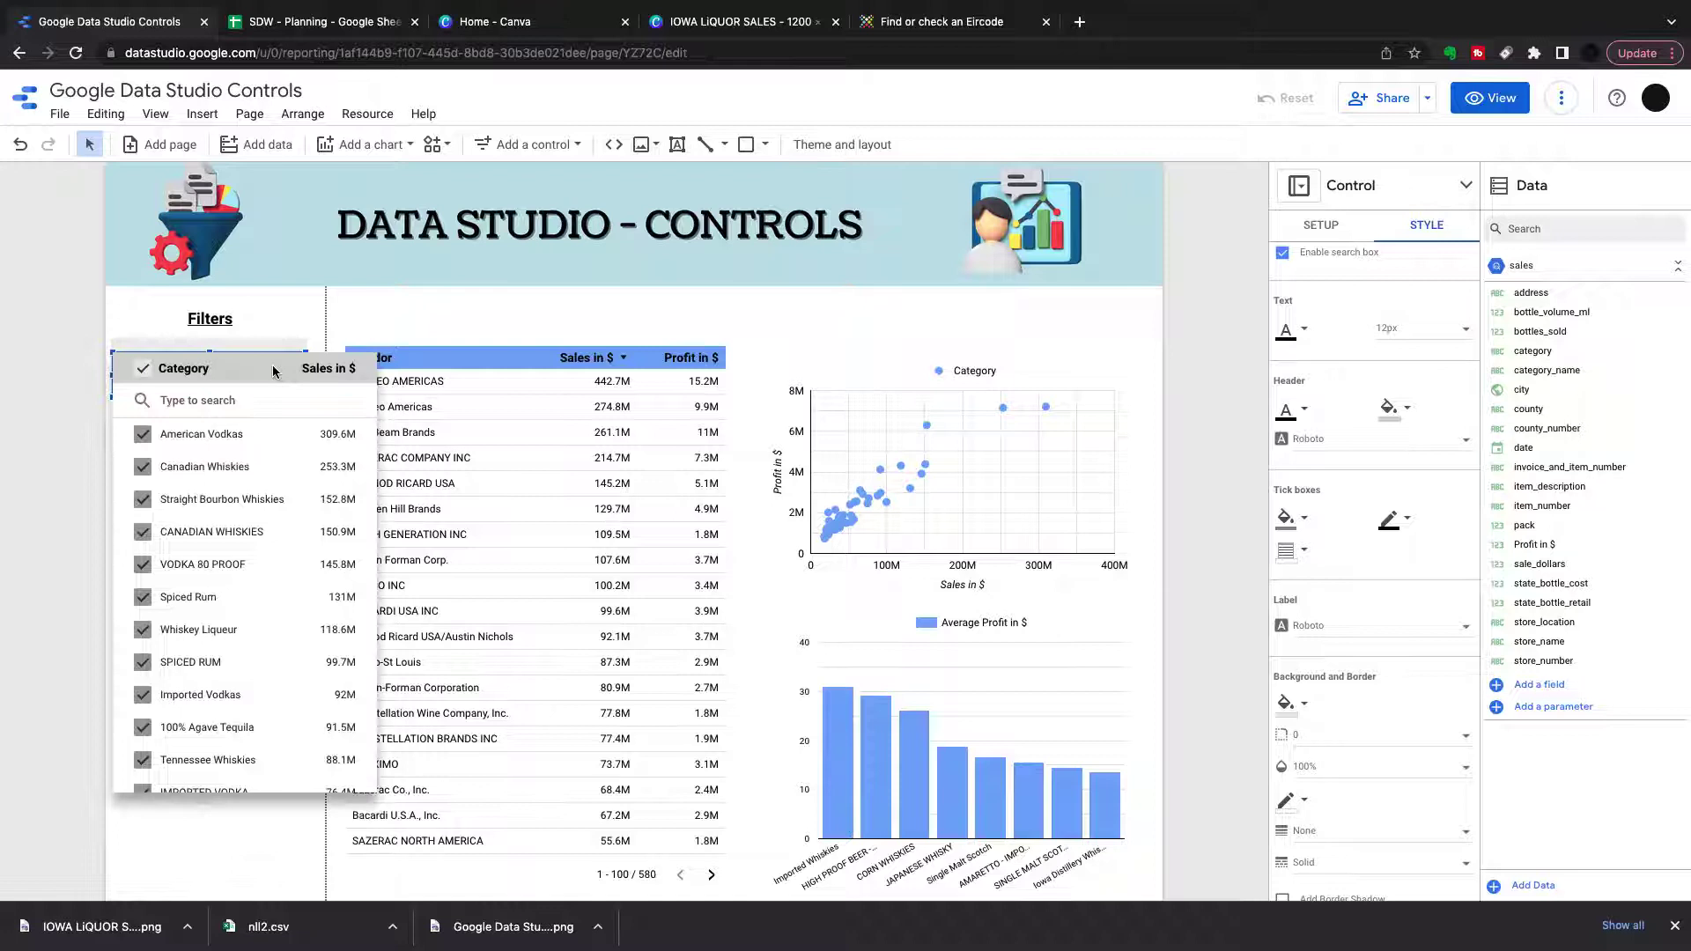
left_click(280, 299)
left_click(1407, 522)
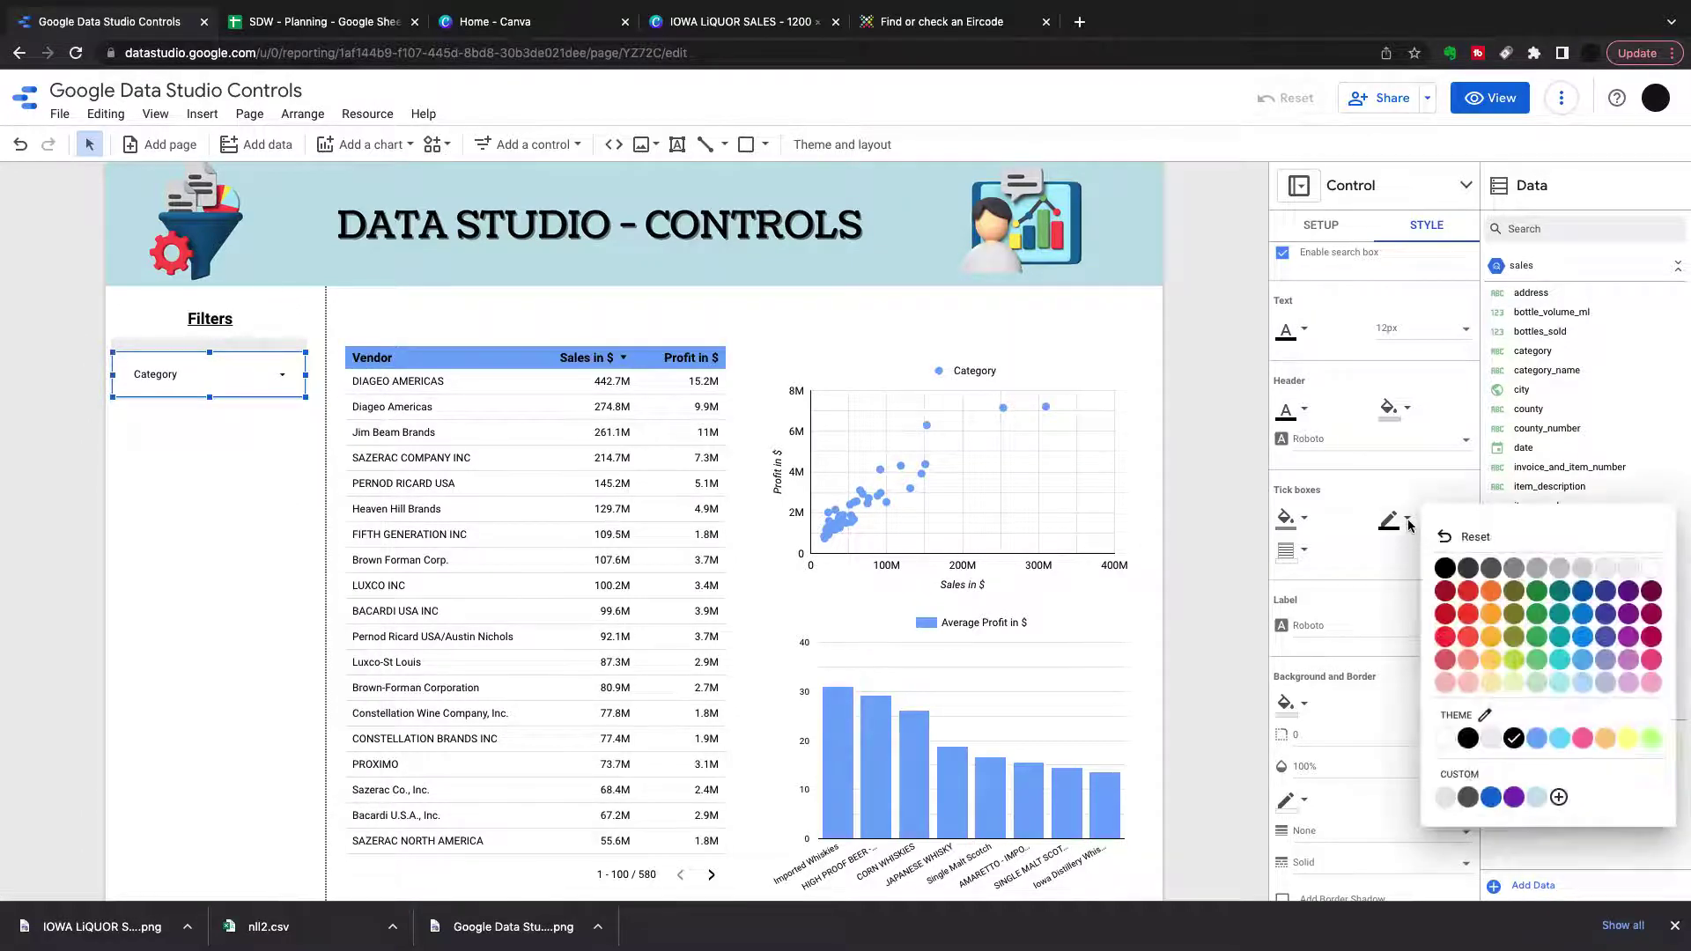
left_click(1335, 546)
scroll(1335, 546, "down", 1)
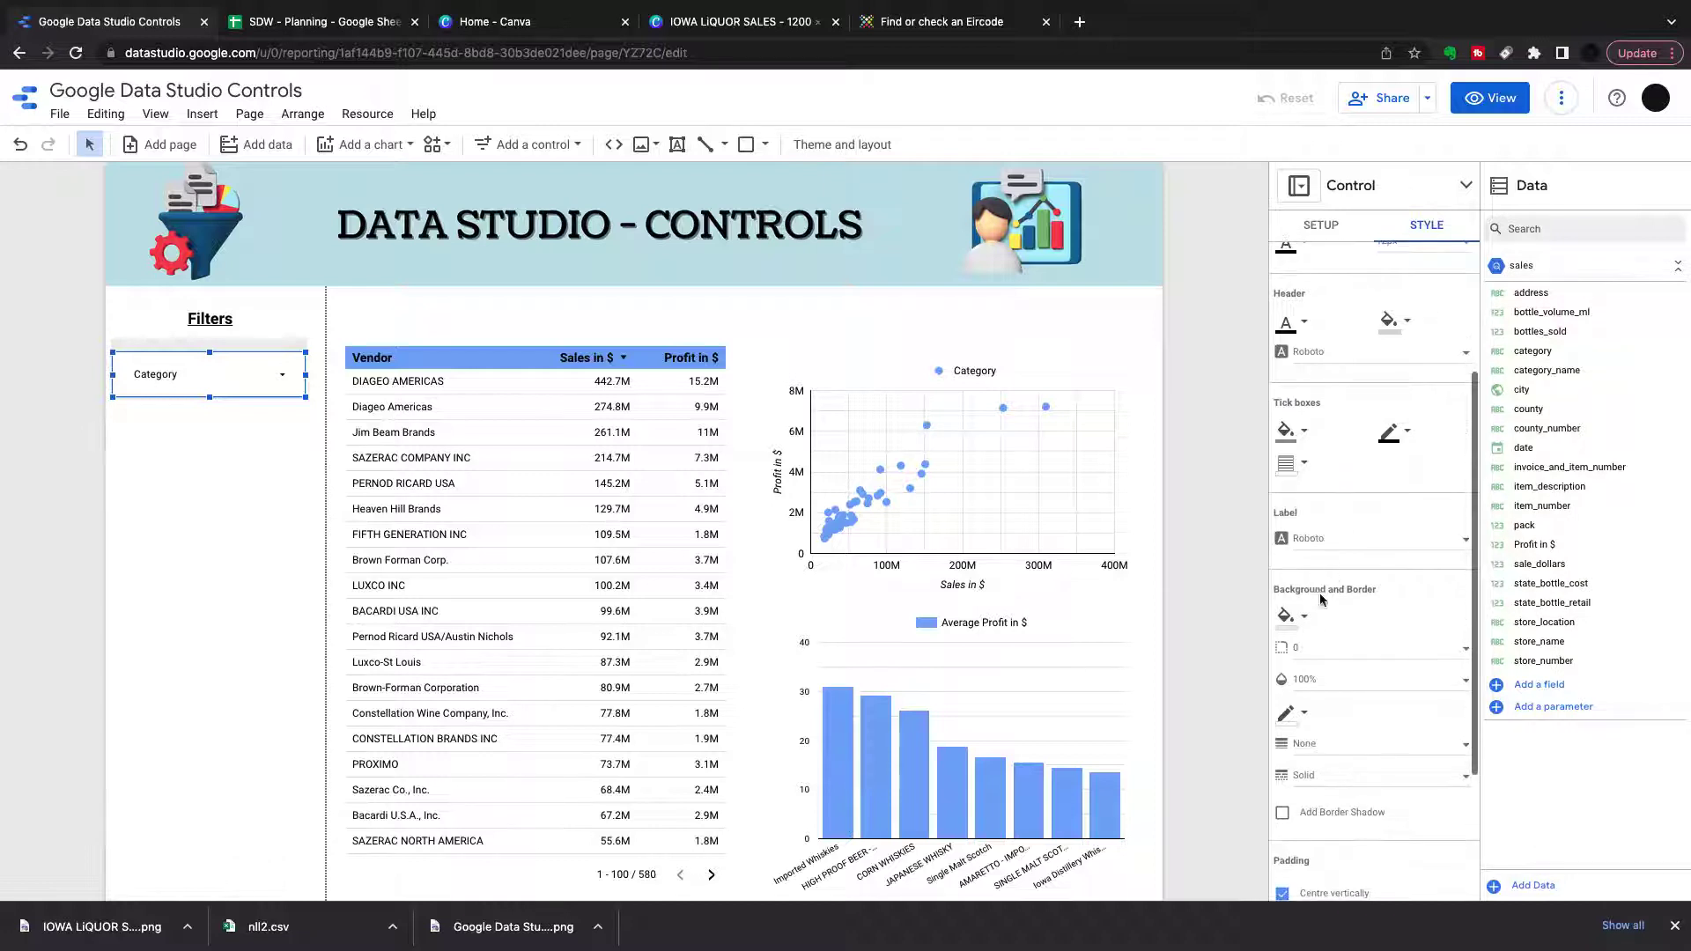
- Set the Category filter's background colour to grey and open its category list
left_click(1300, 621)
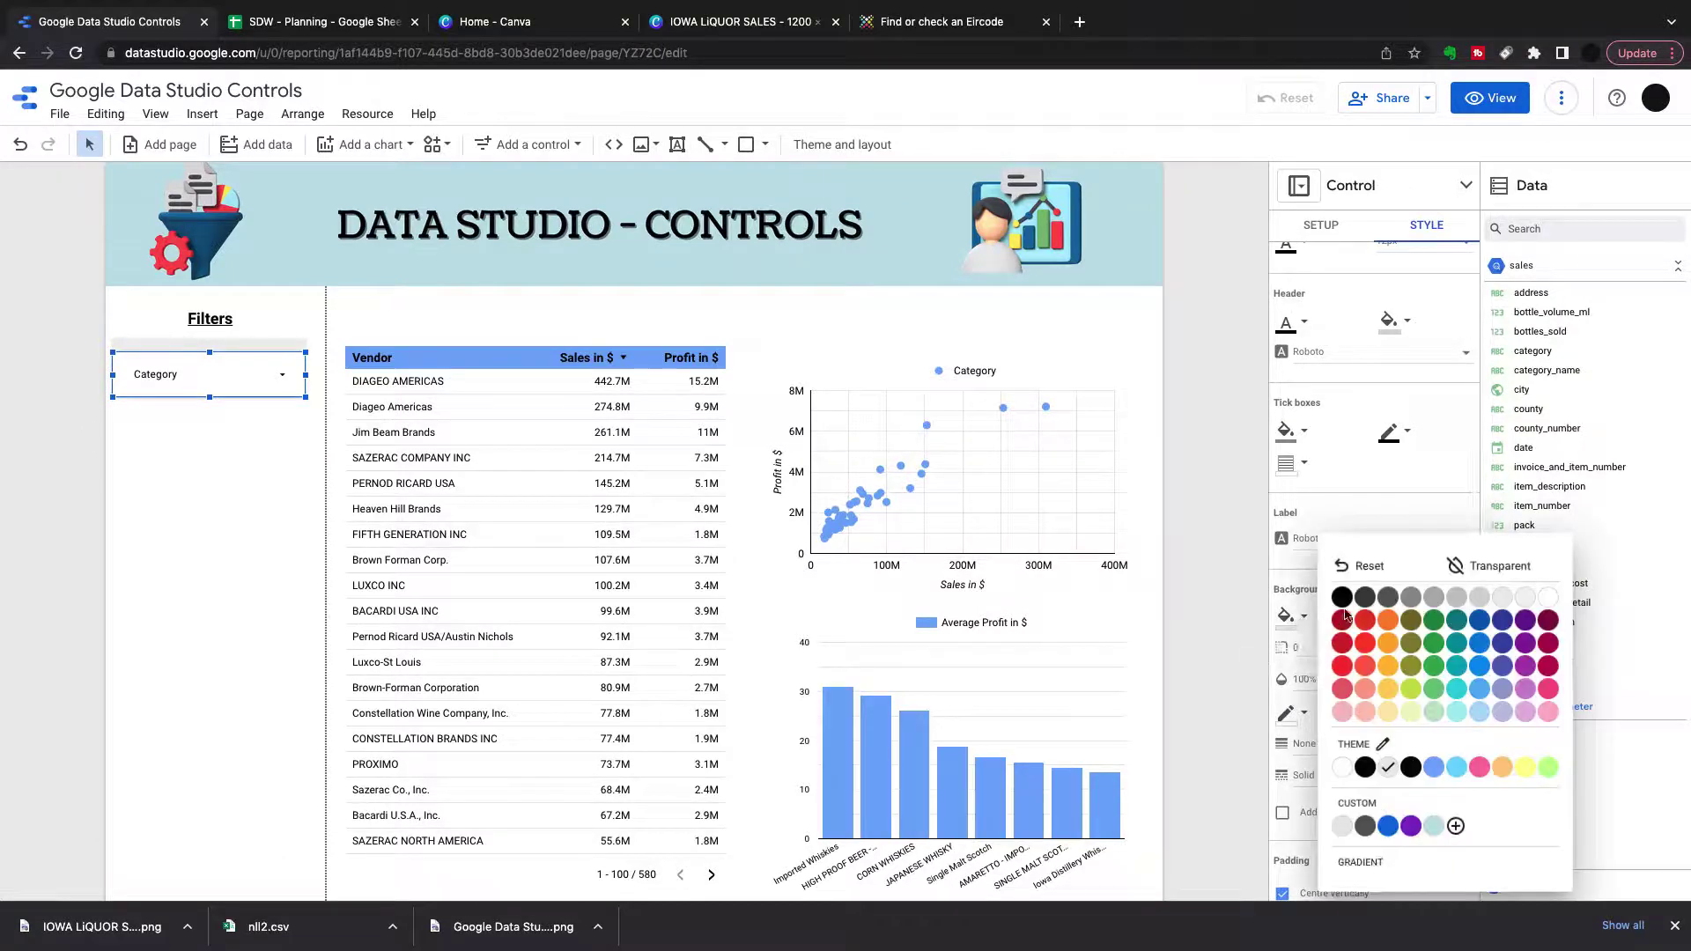
left_click(1433, 604)
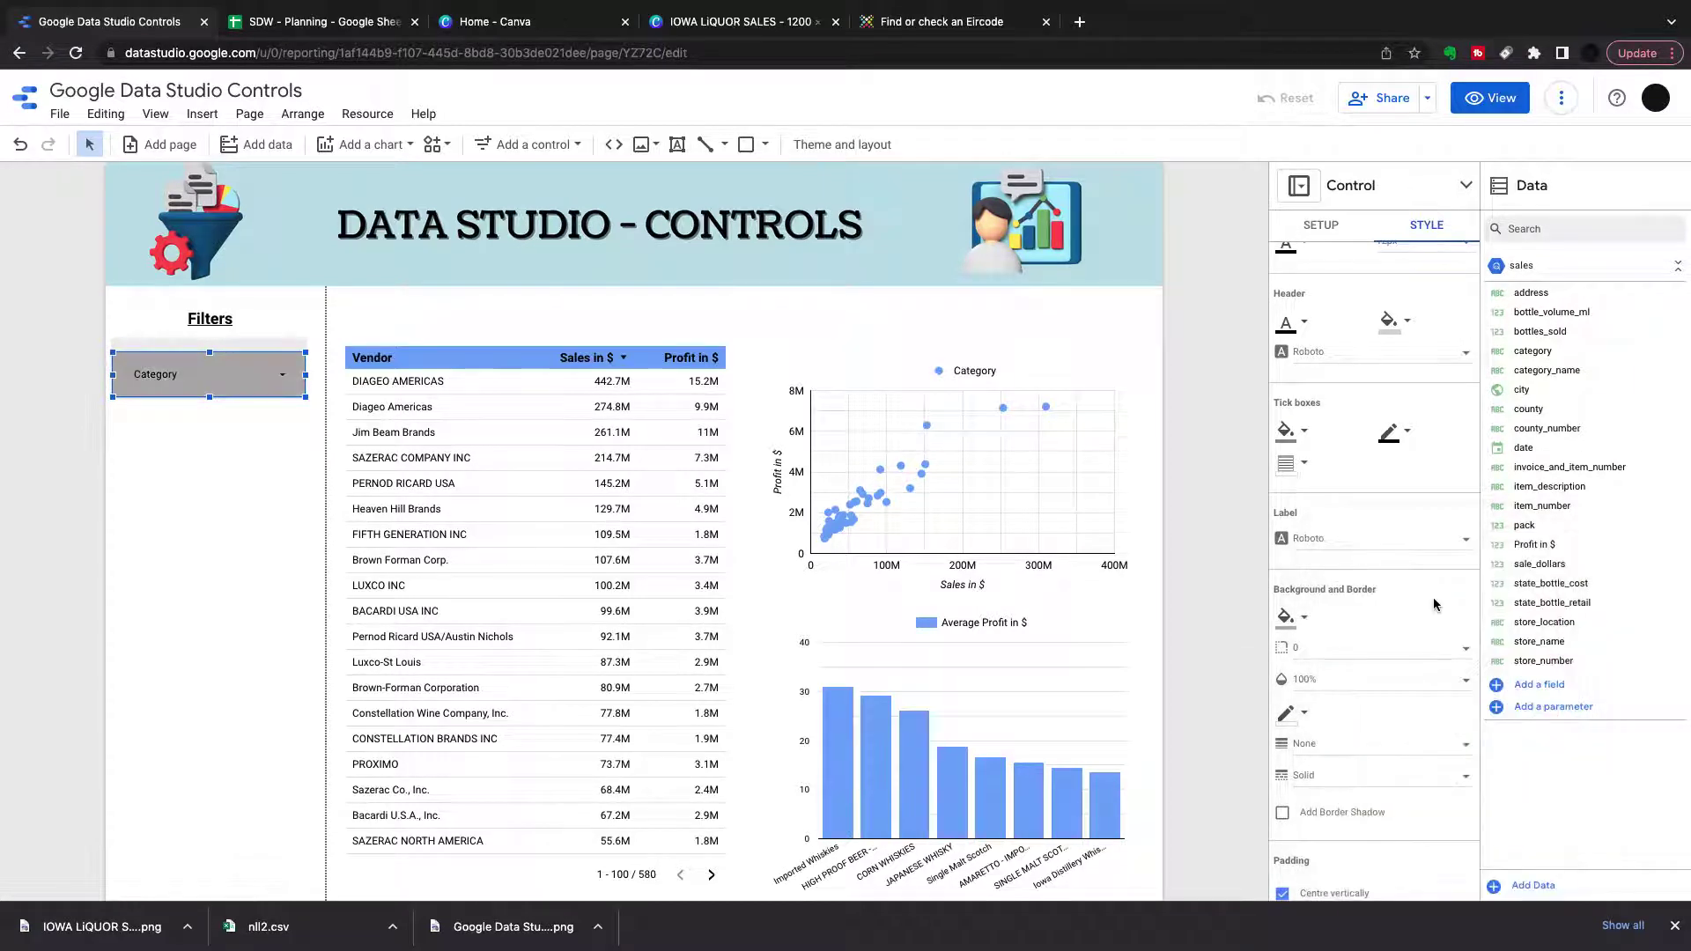
left_click(1305, 620)
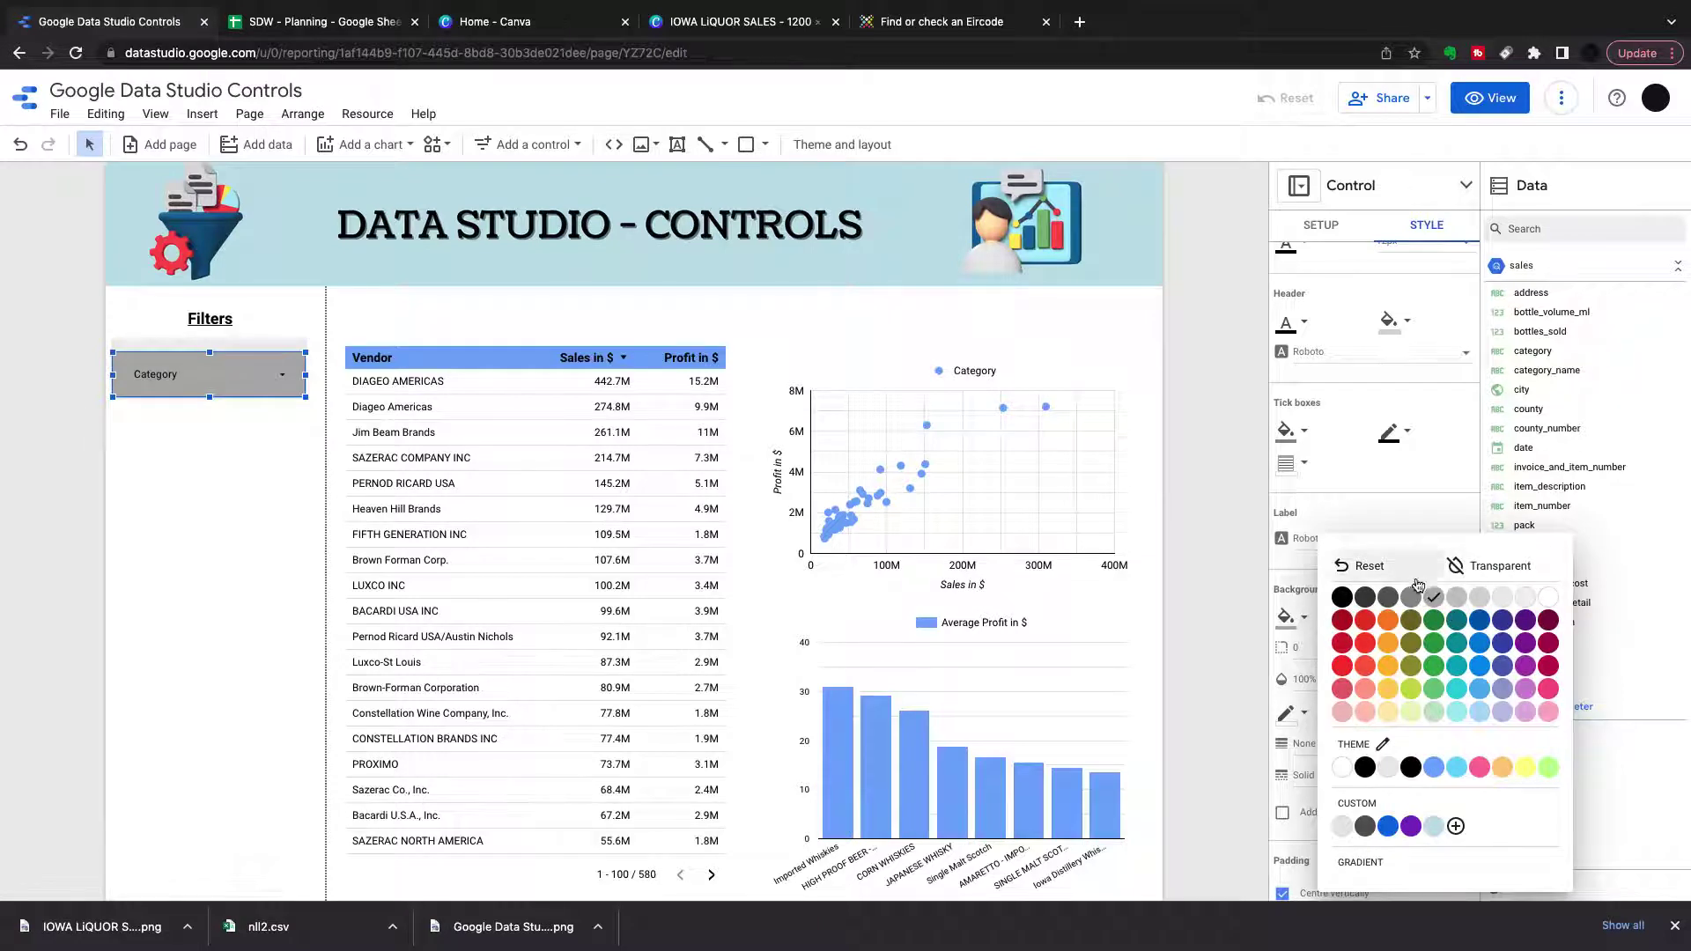
left_click(1365, 566)
left_click(246, 388)
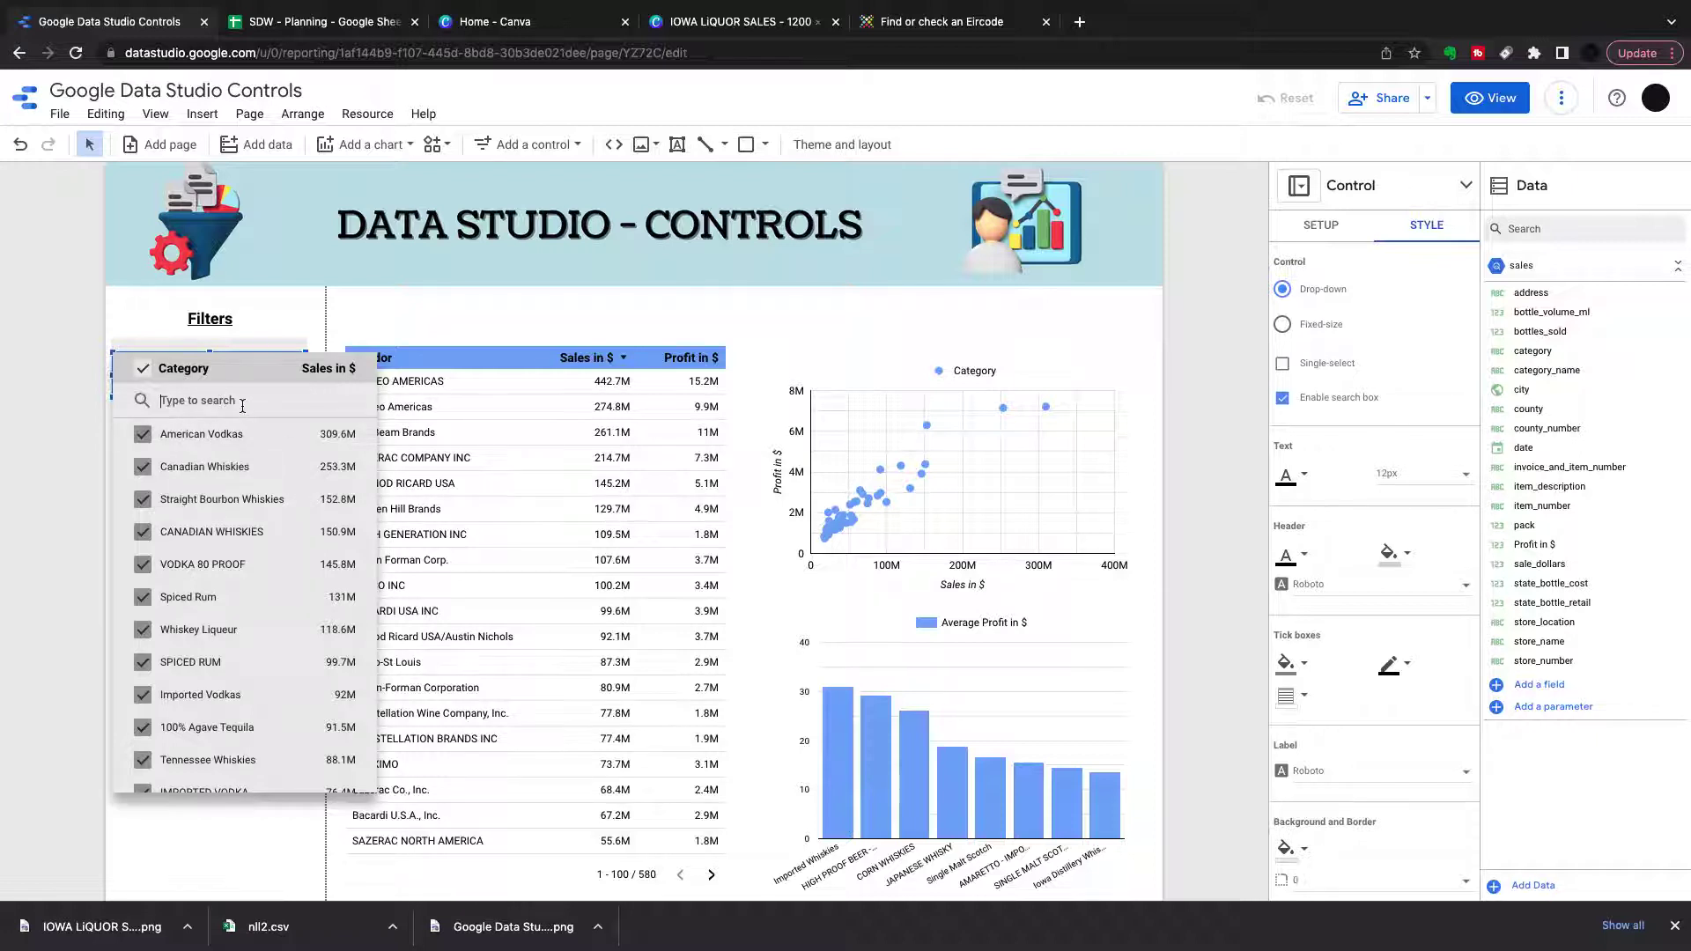
type("vodka")
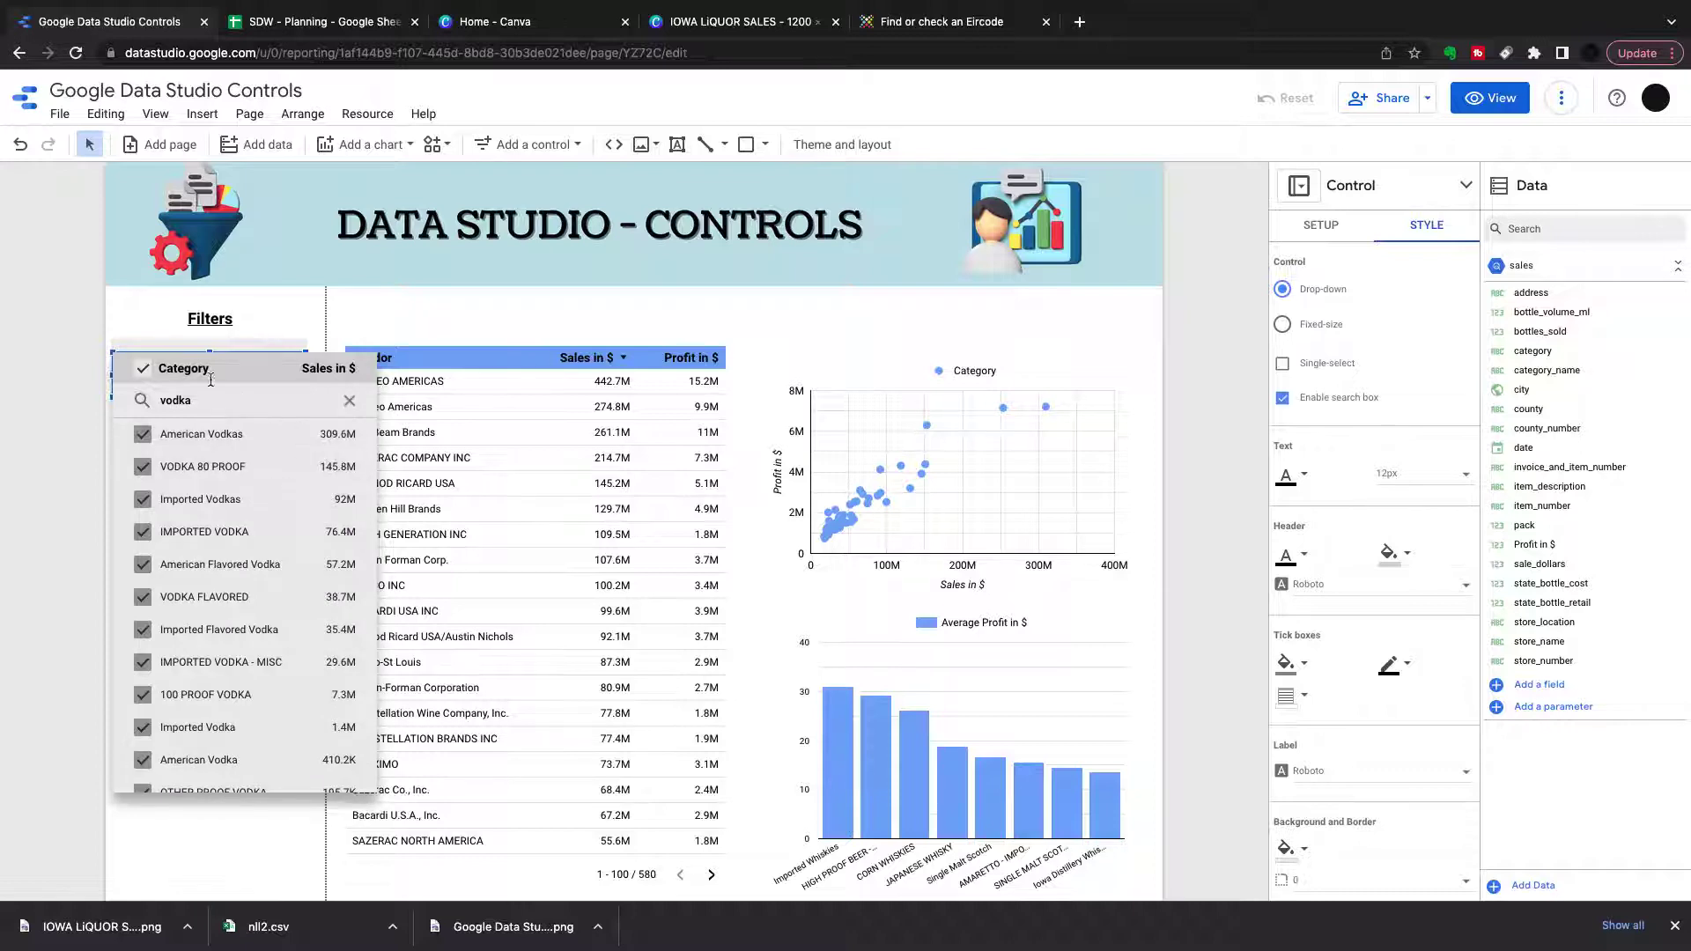
left_click(327, 433)
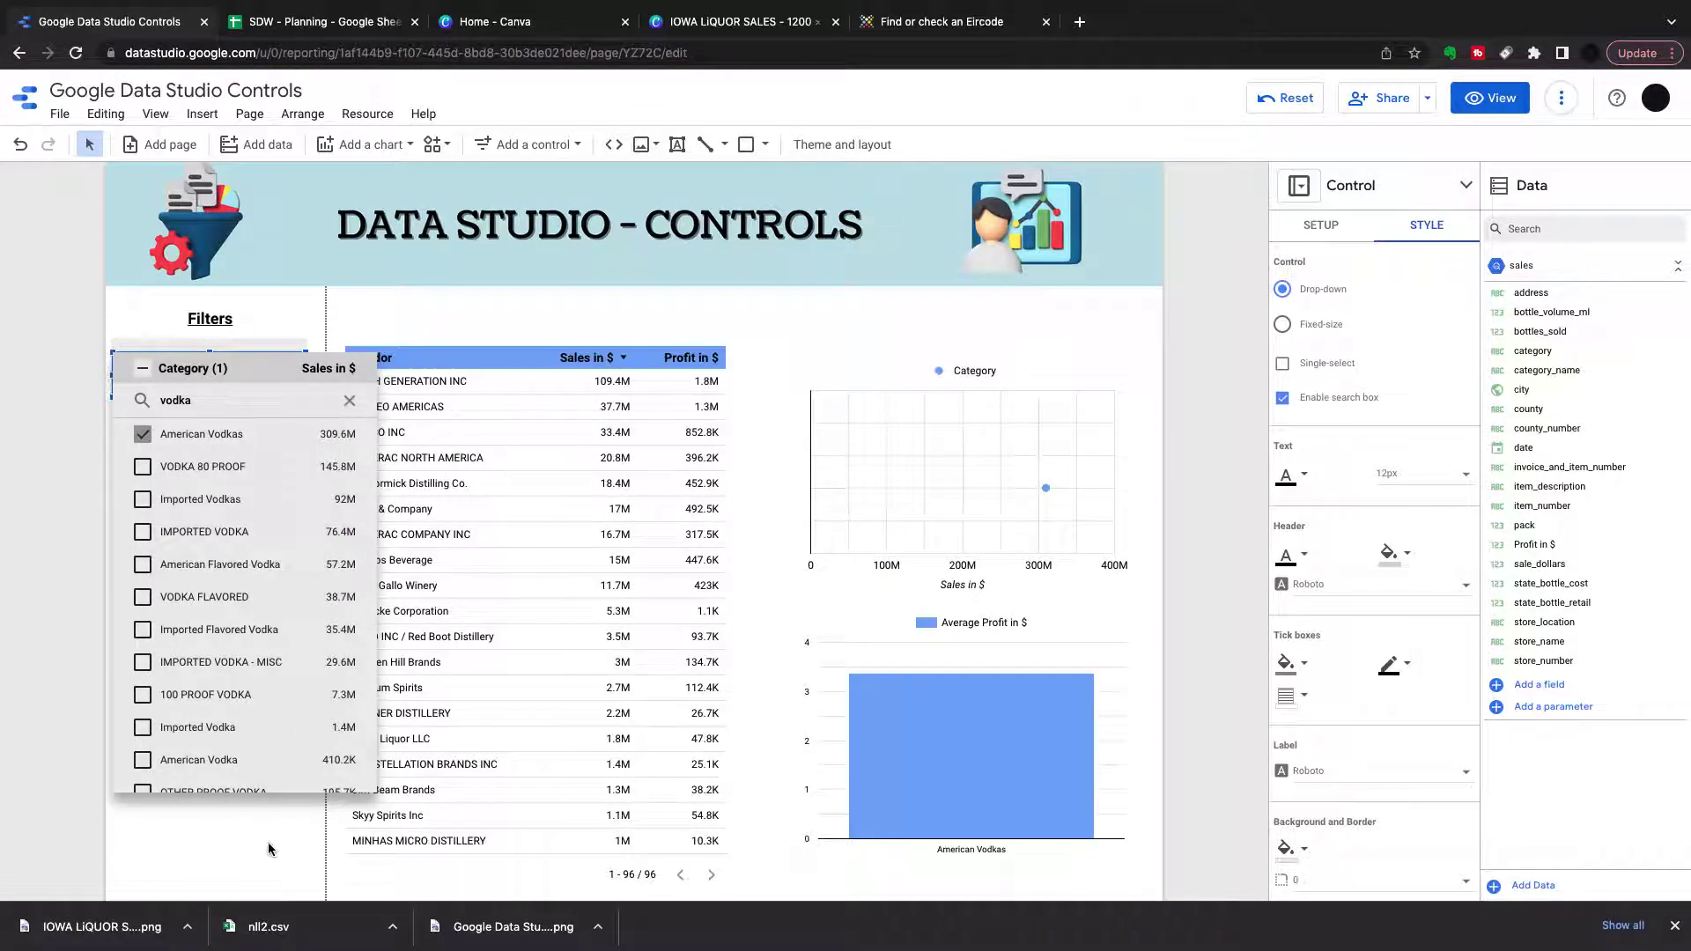
left_click(142, 466)
left_click(142, 502)
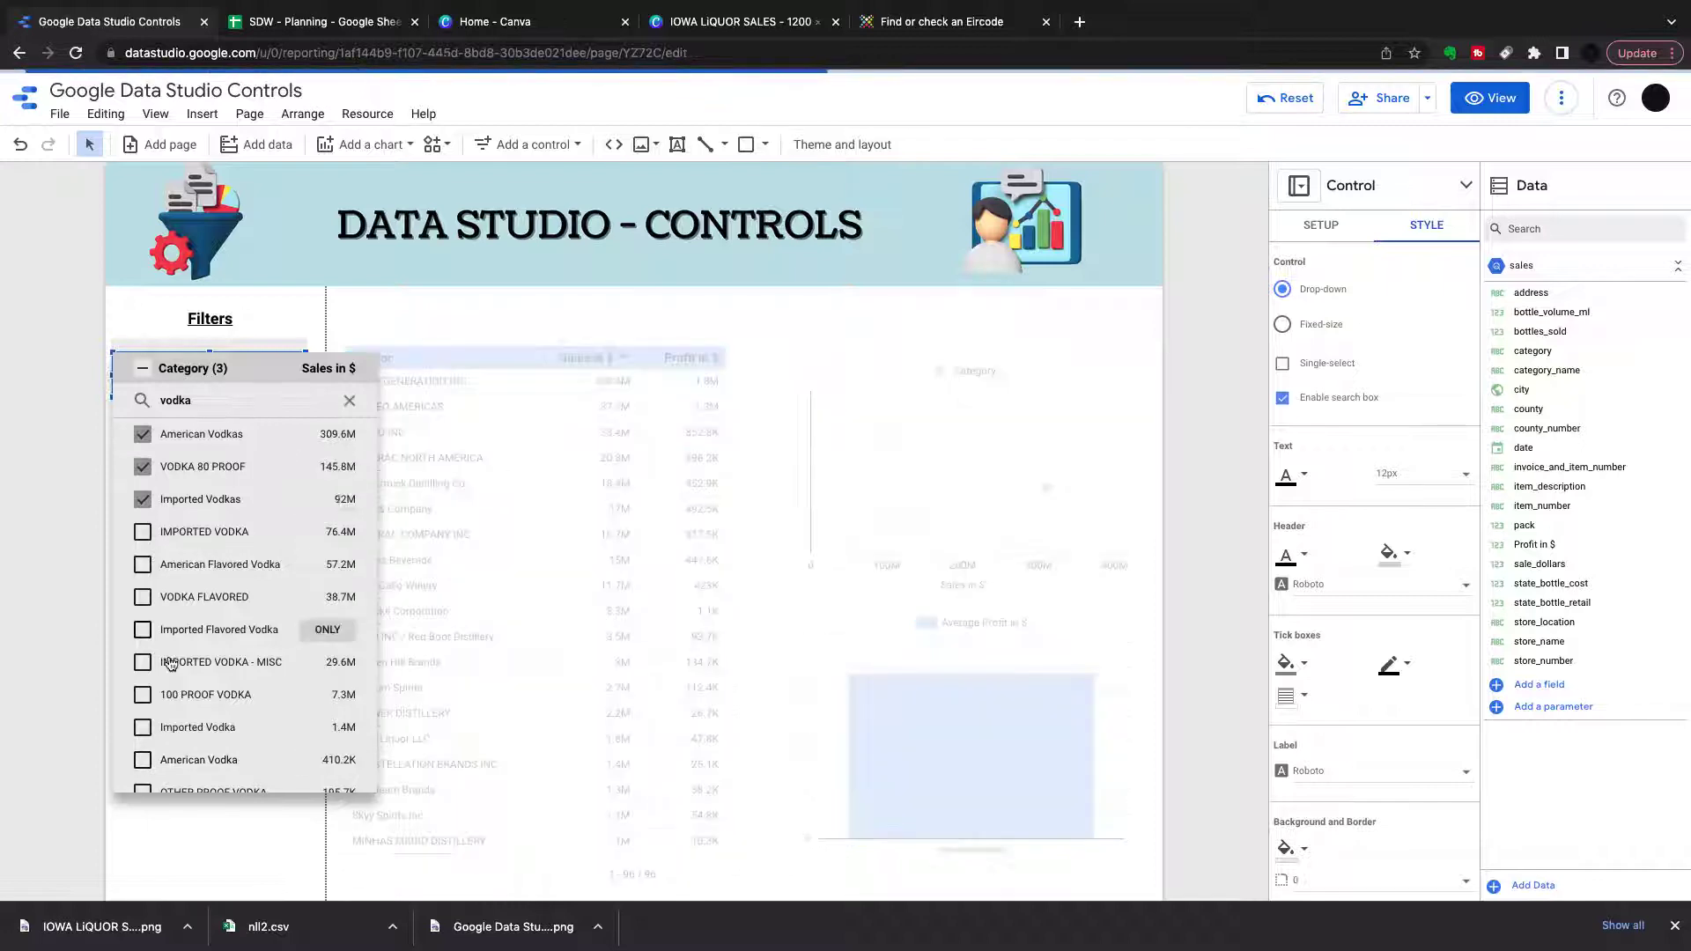
left_click(350, 400)
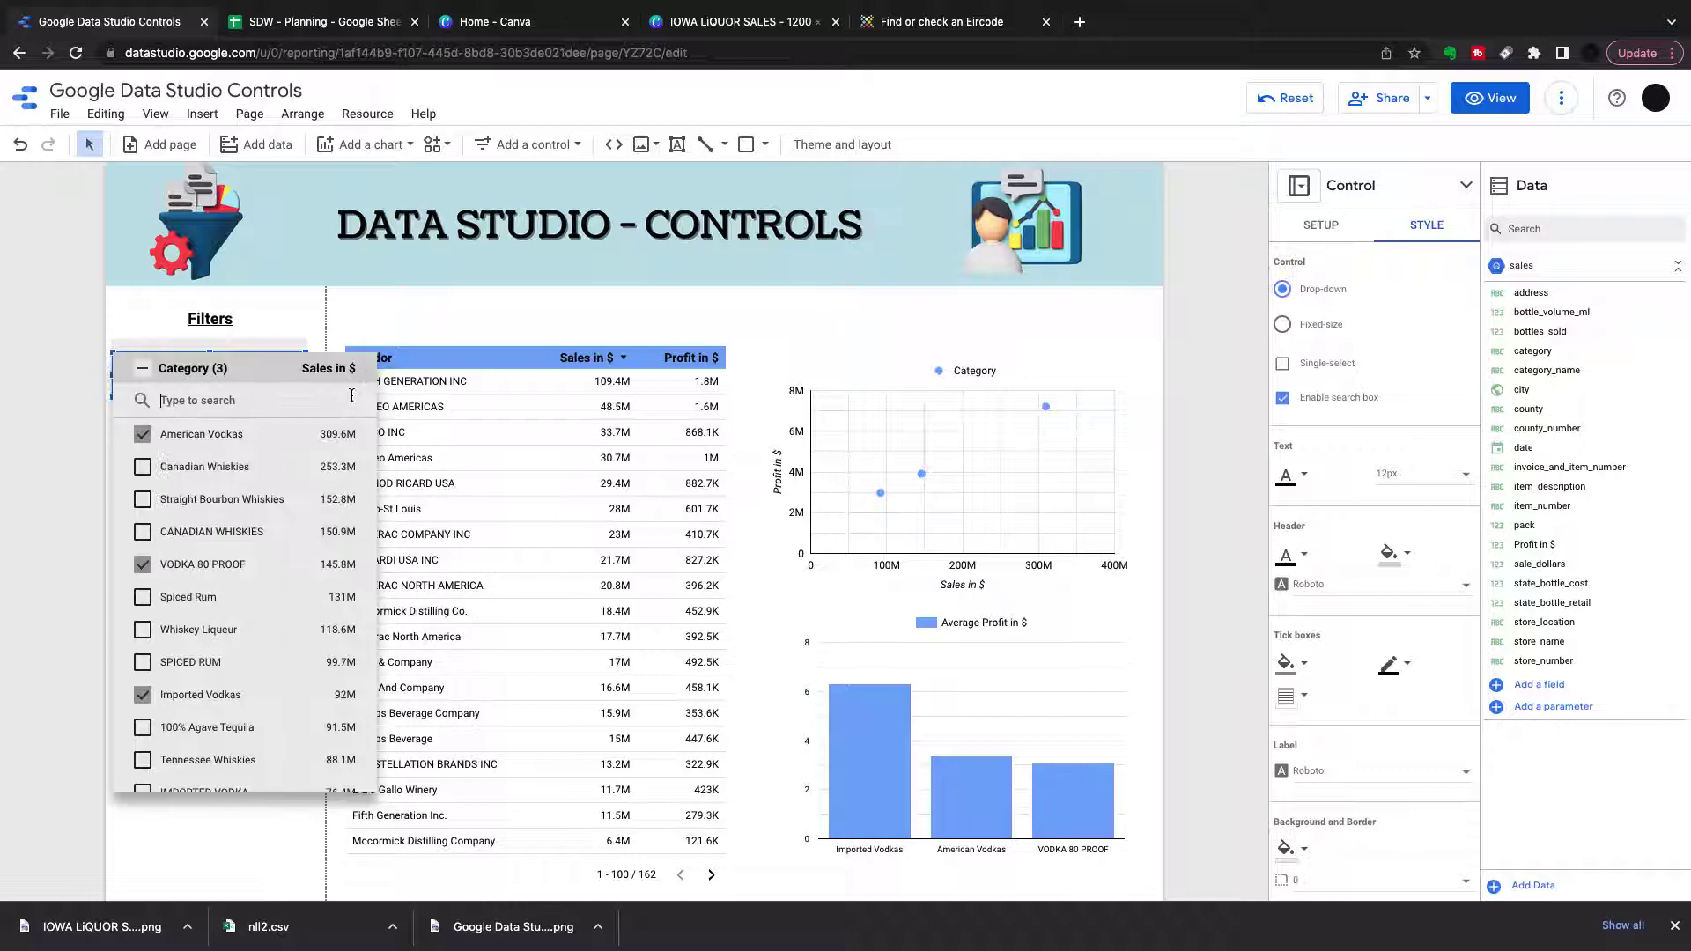
left_click(143, 369)
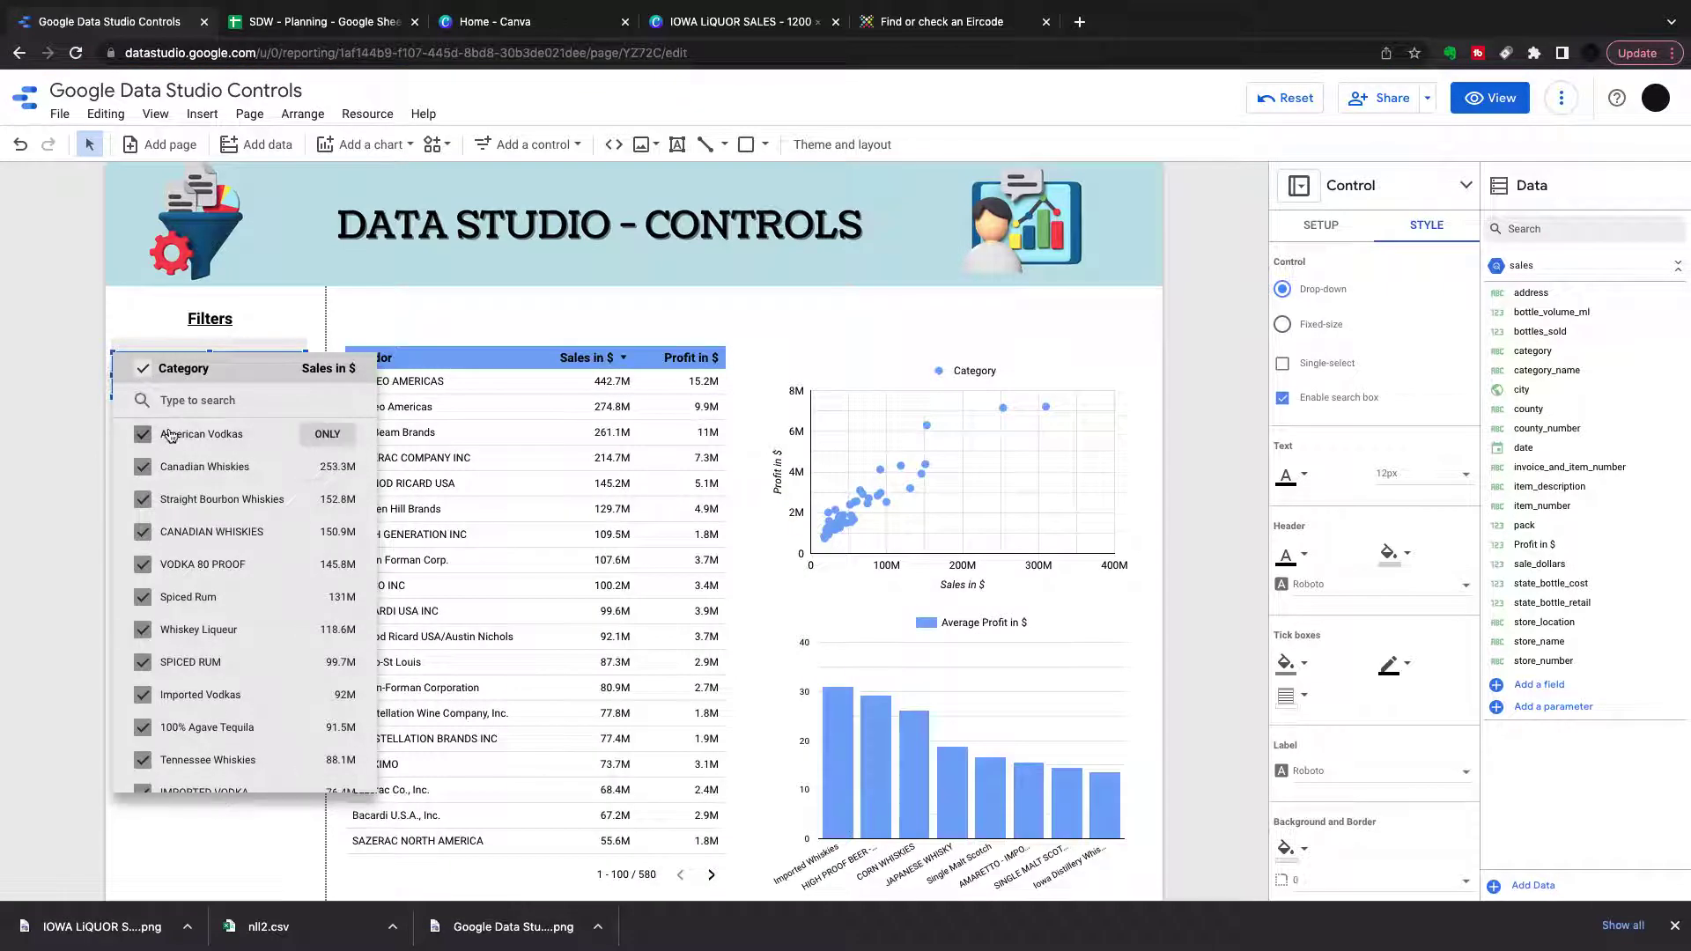
- Turn off search in the Category filter and make it single-select
left_click(1283, 399)
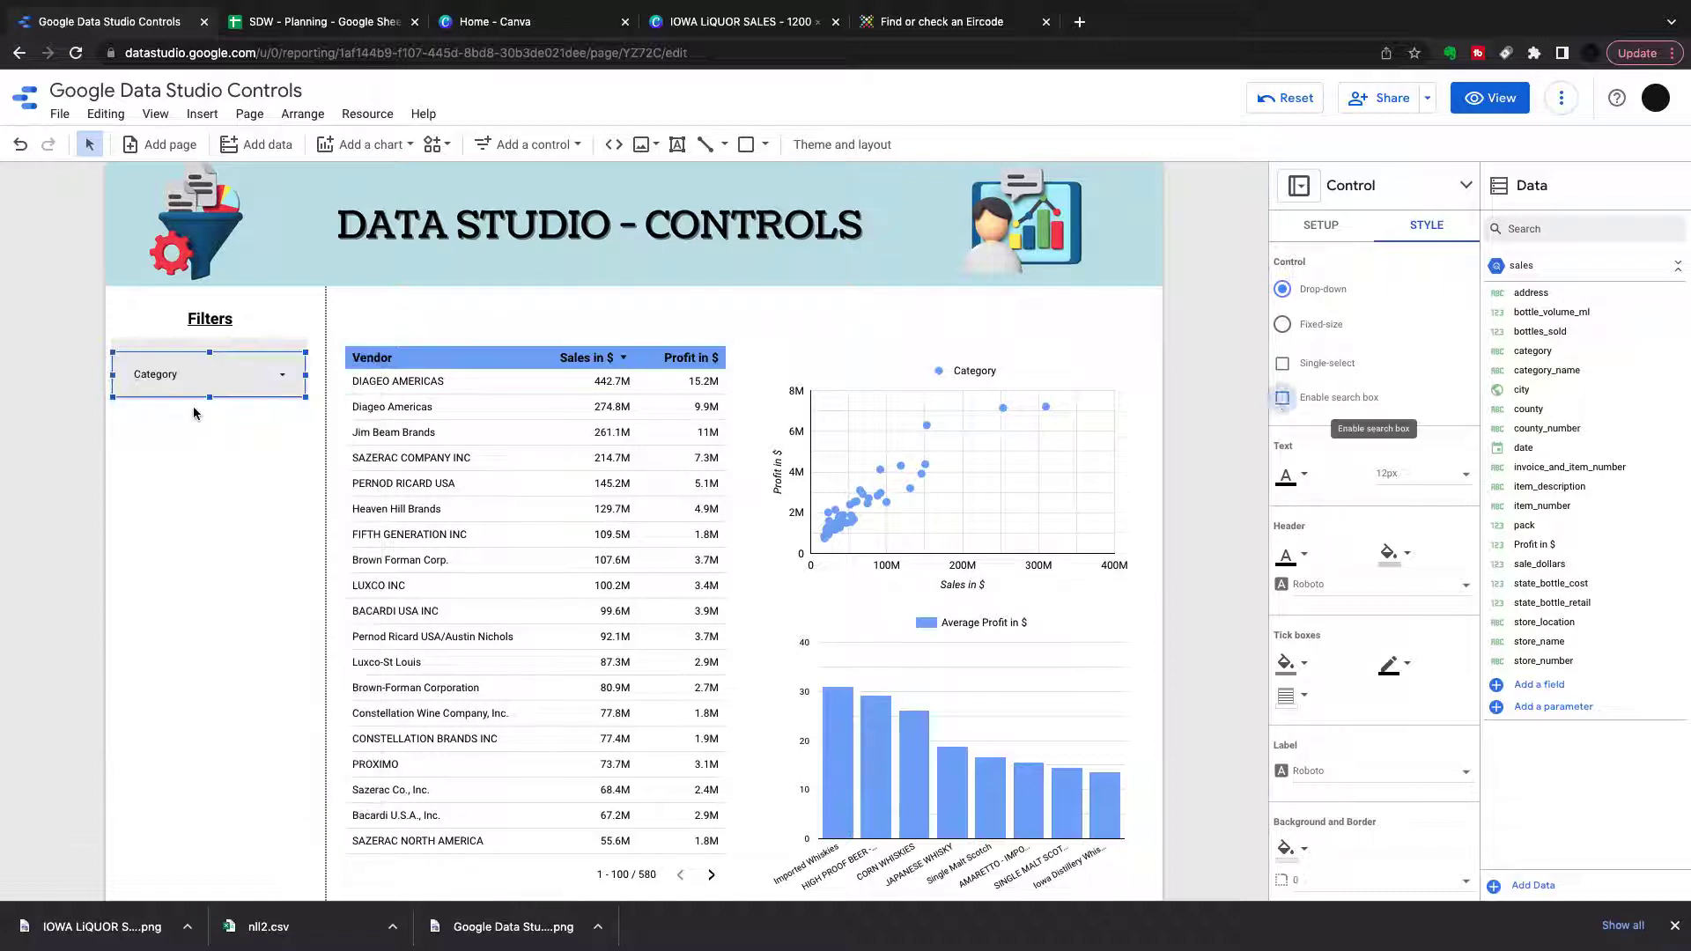
left_click(290, 384)
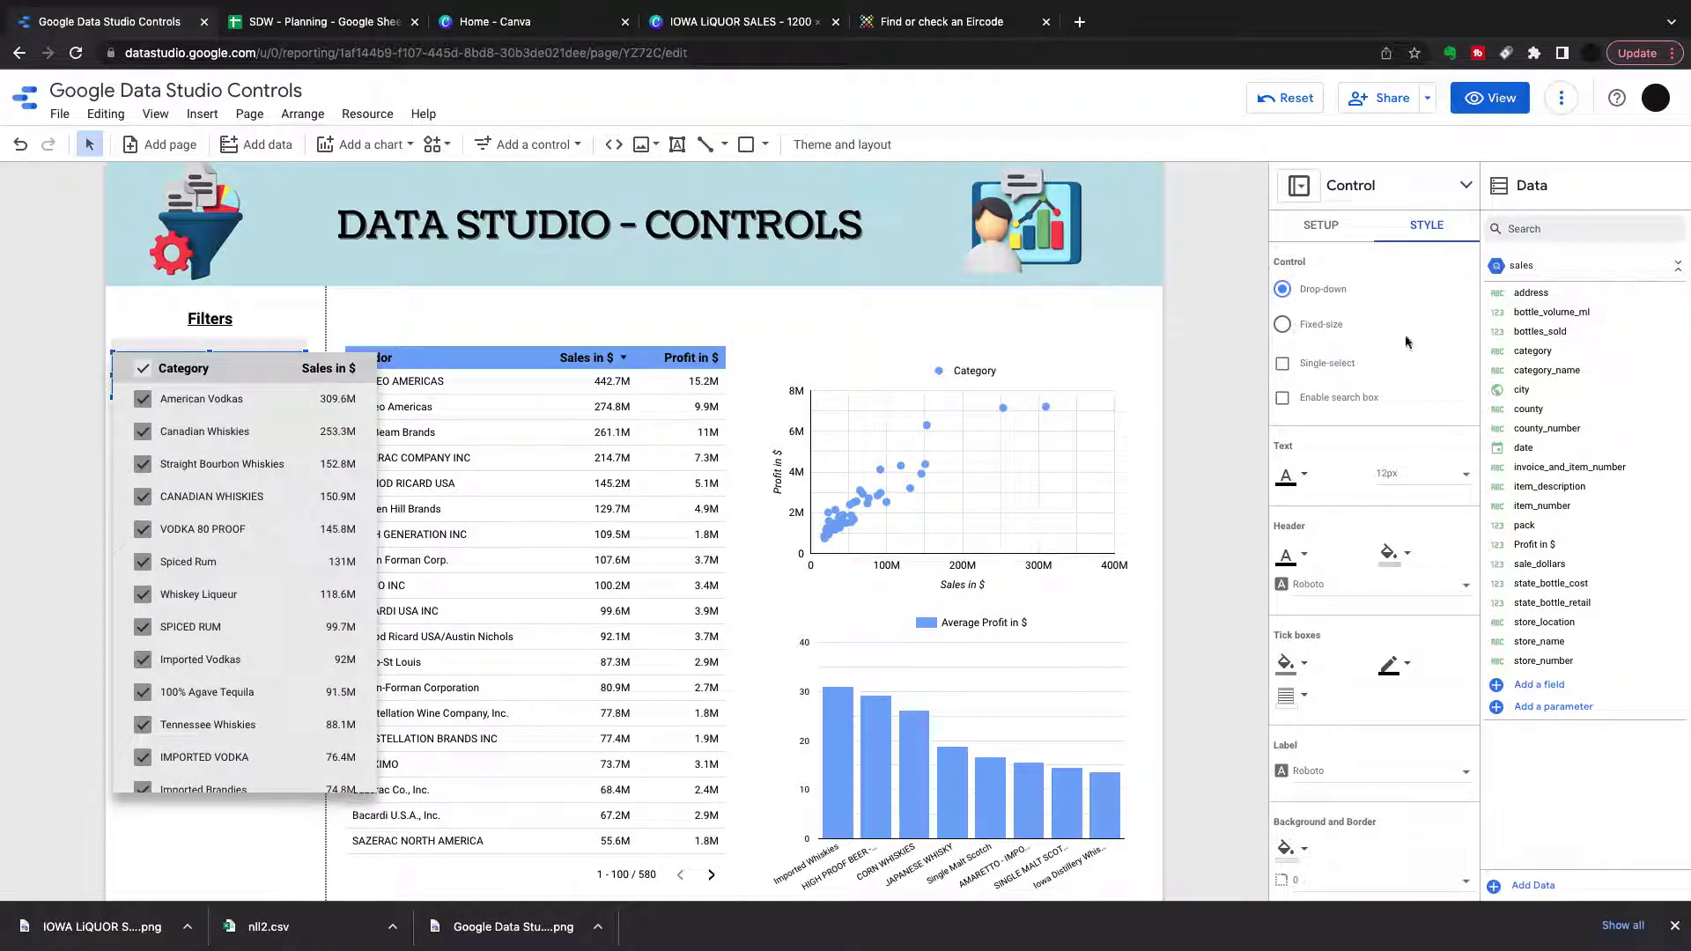
left_click(1283, 365)
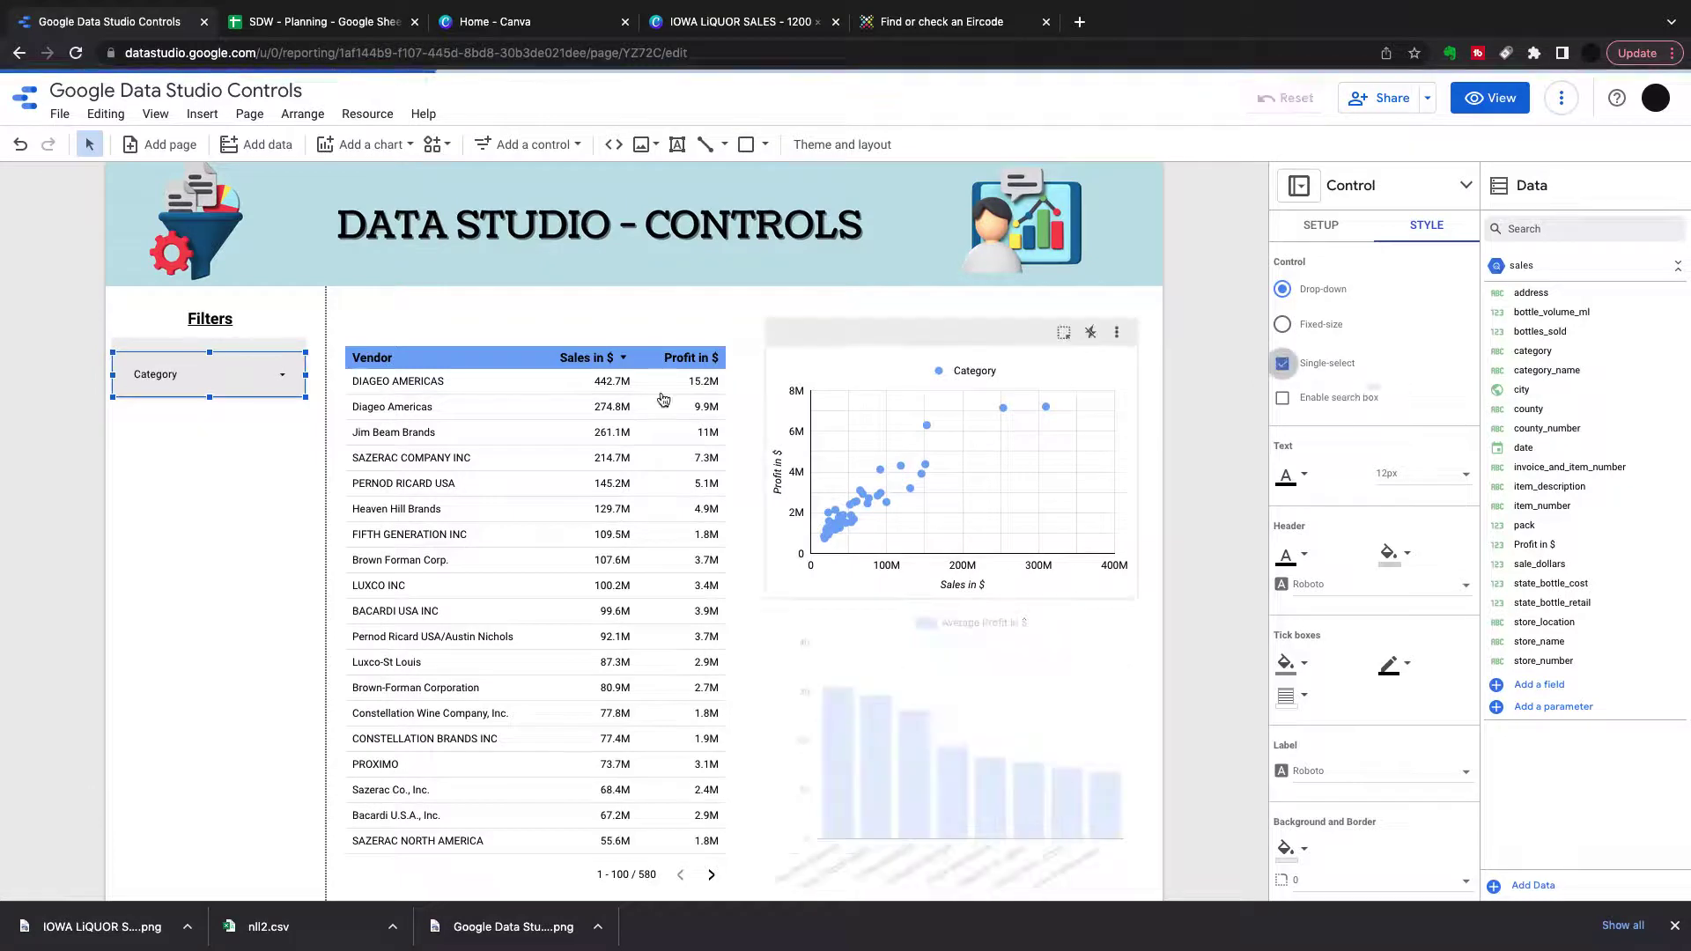
- Test the filter by selecting and clearing Canadian Whiskies, then close the list
left_click(279, 381)
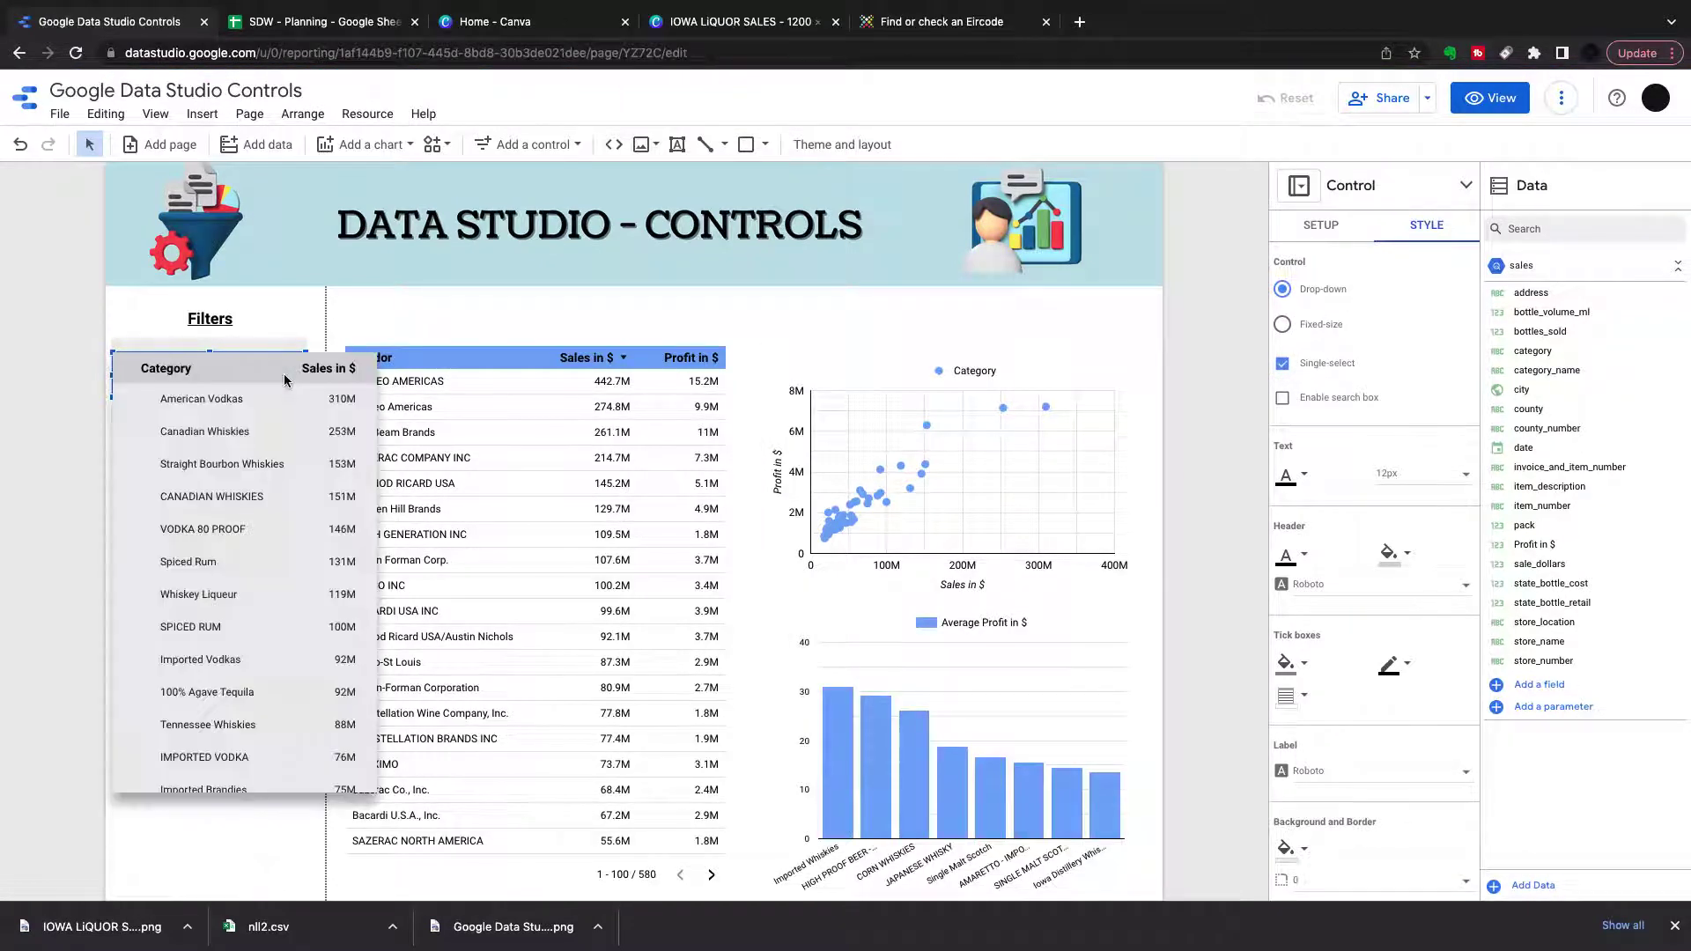
left_click(197, 433)
left_click(219, 435)
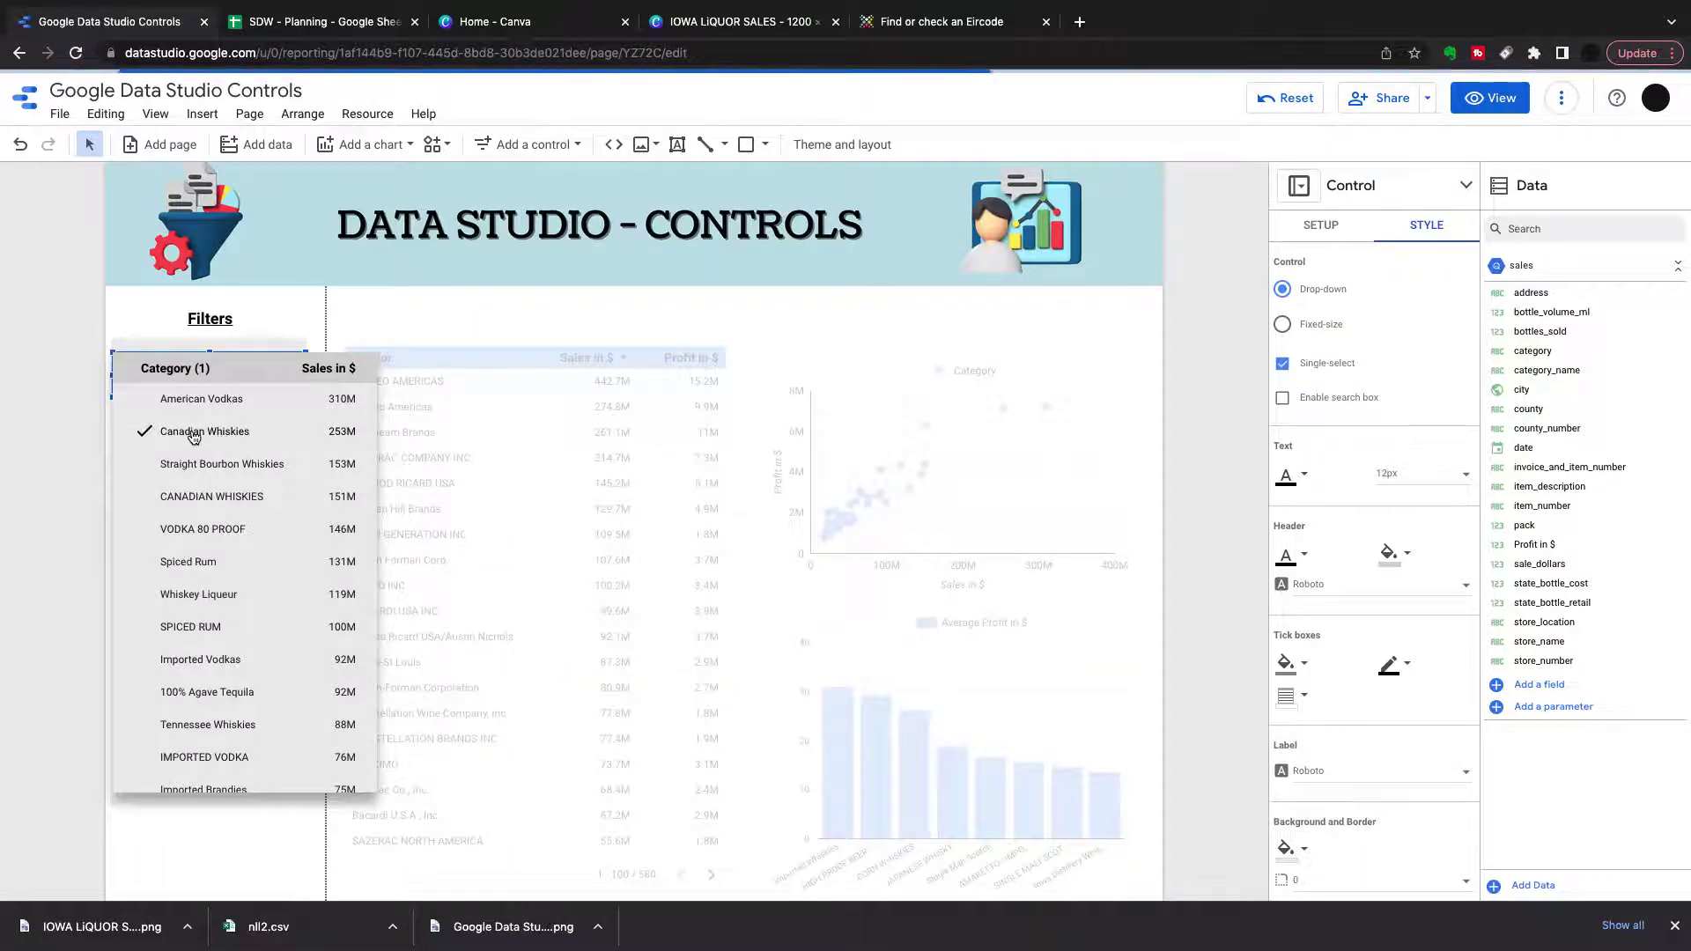
left_click(196, 433)
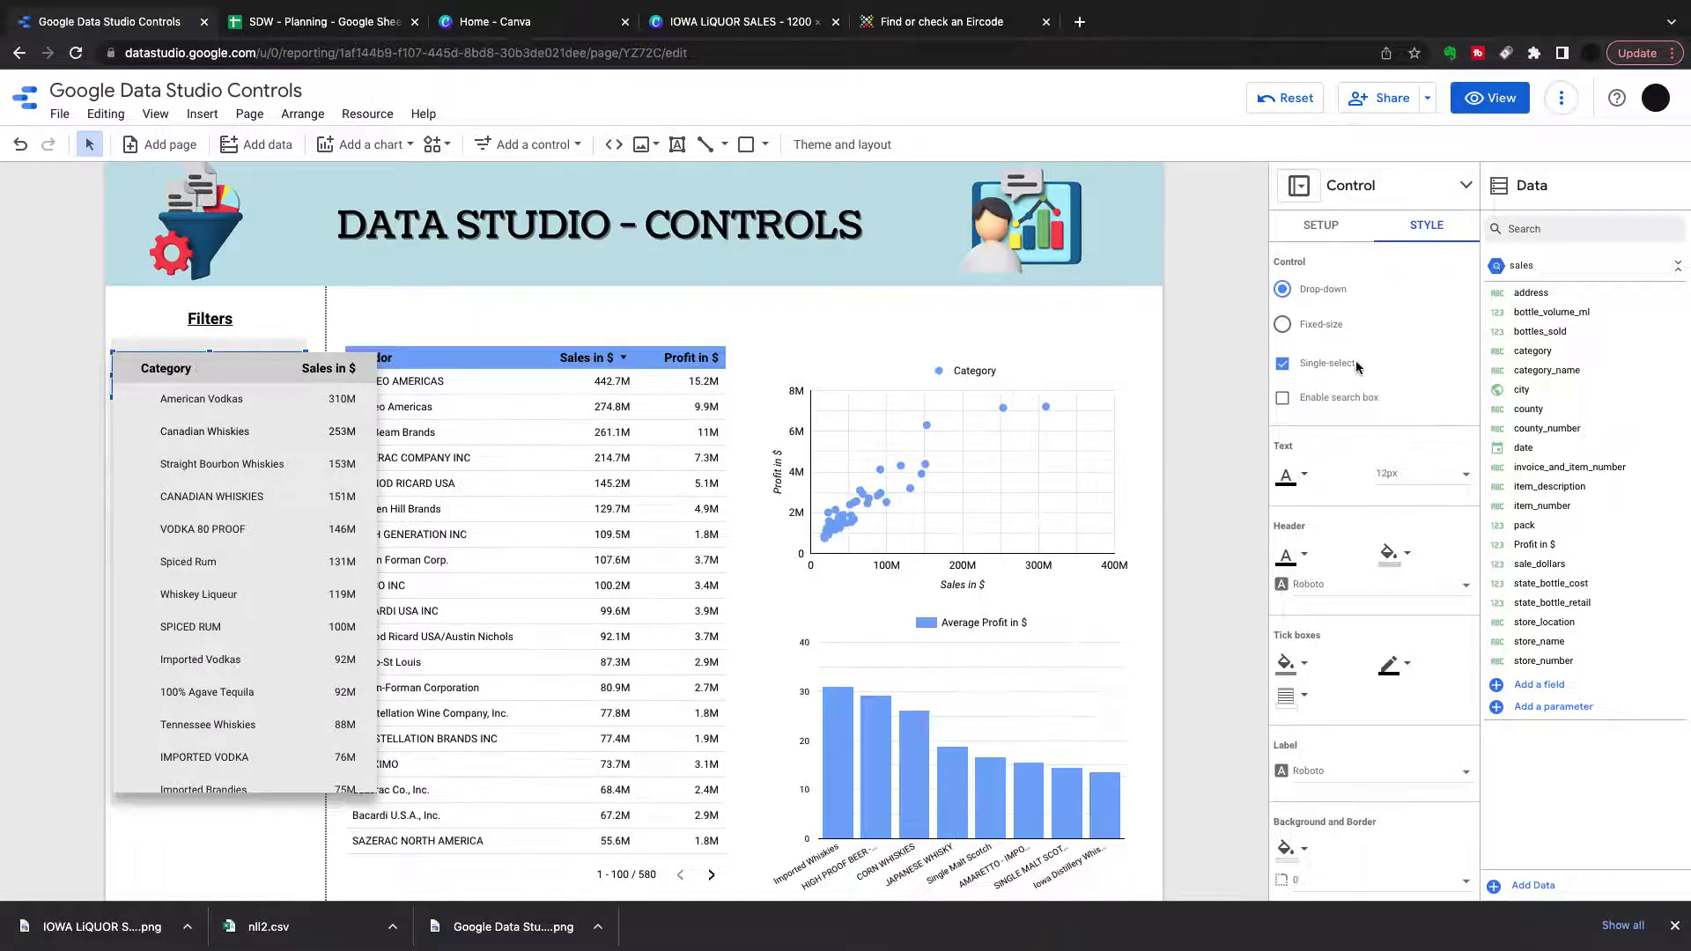
left_click(269, 326)
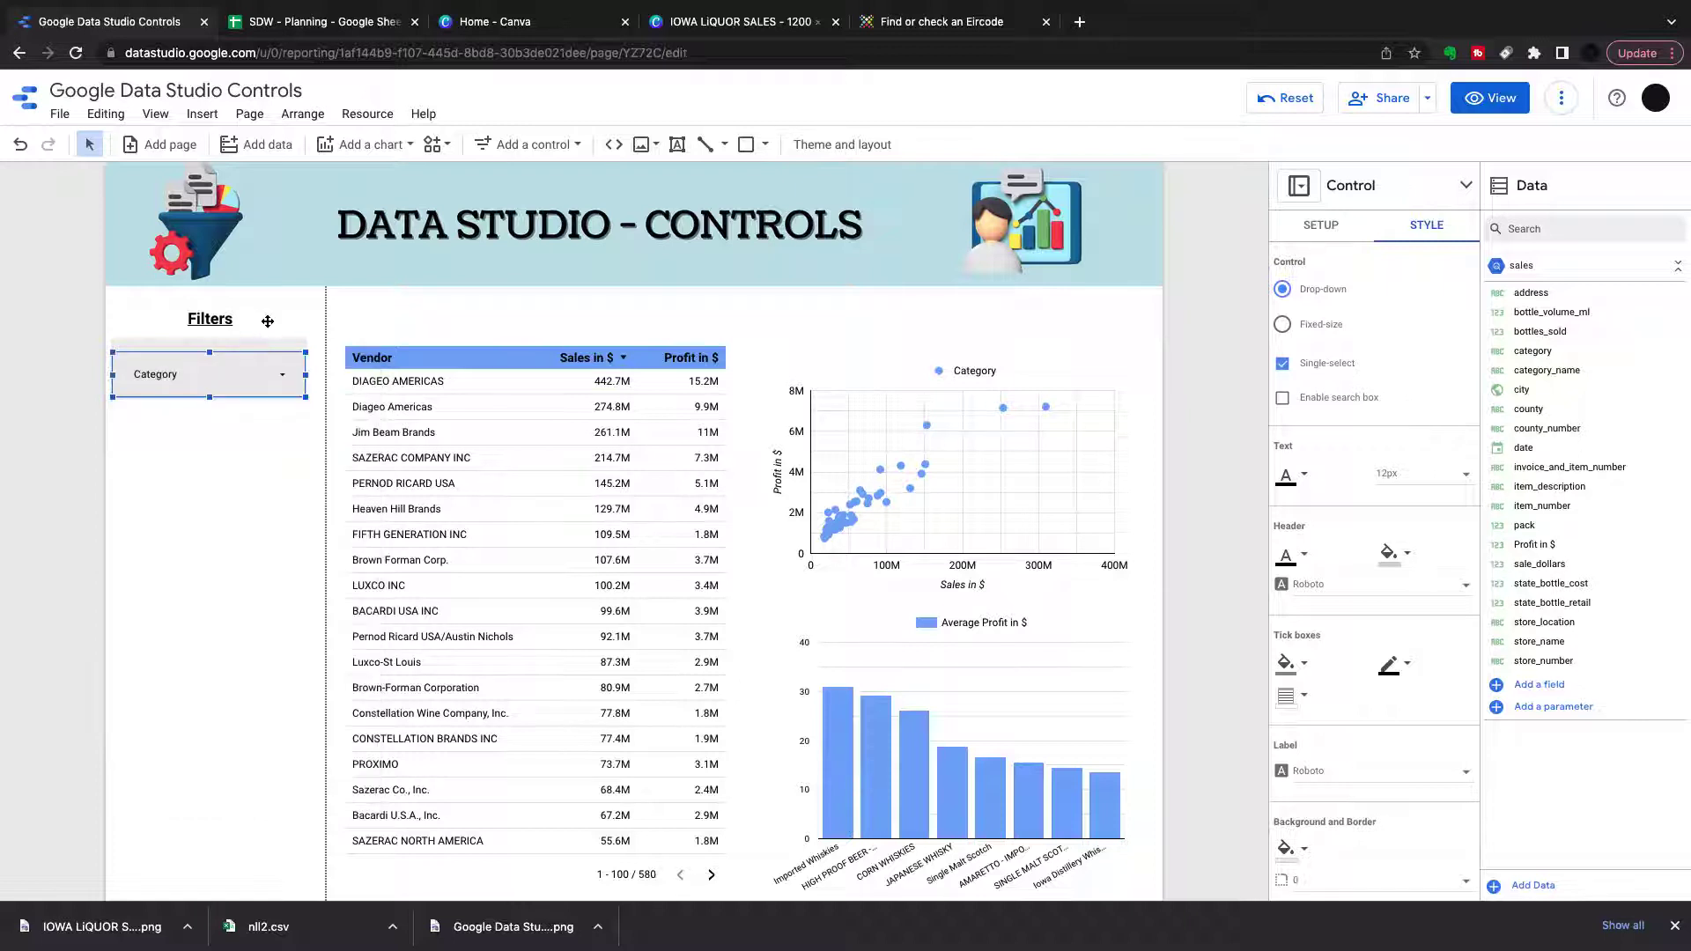
- Switch the Category filter to a taller fixed-size list and filter to American Vodkas
left_click(1283, 326)
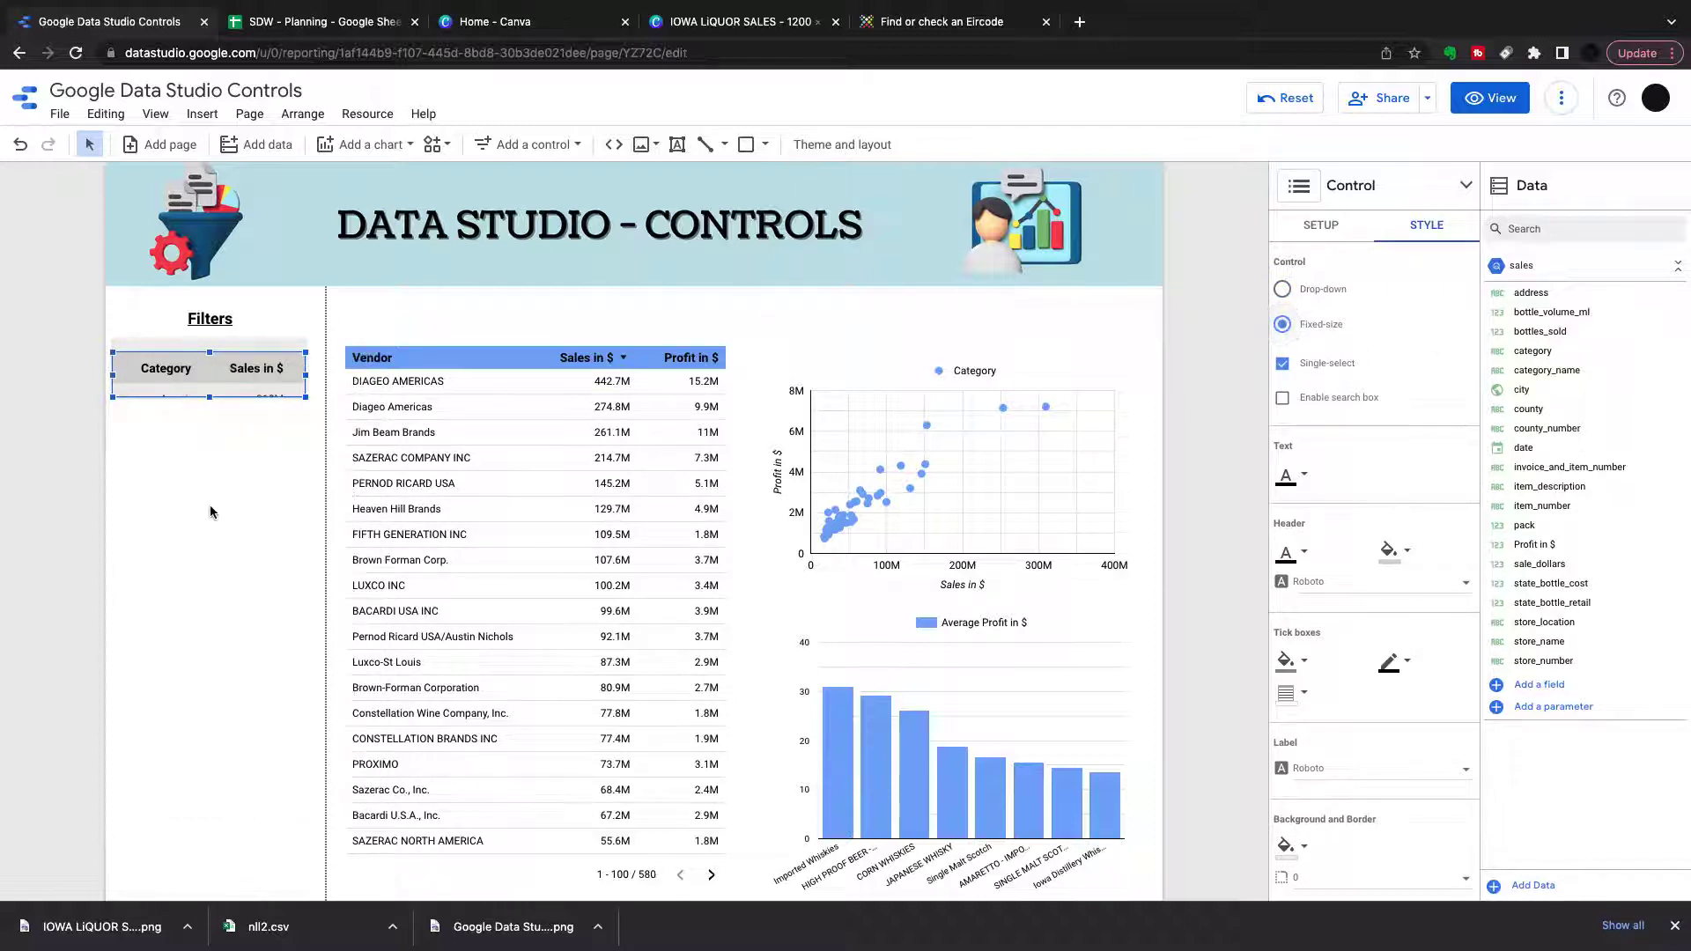
left_click_drag(210, 398, 201, 511)
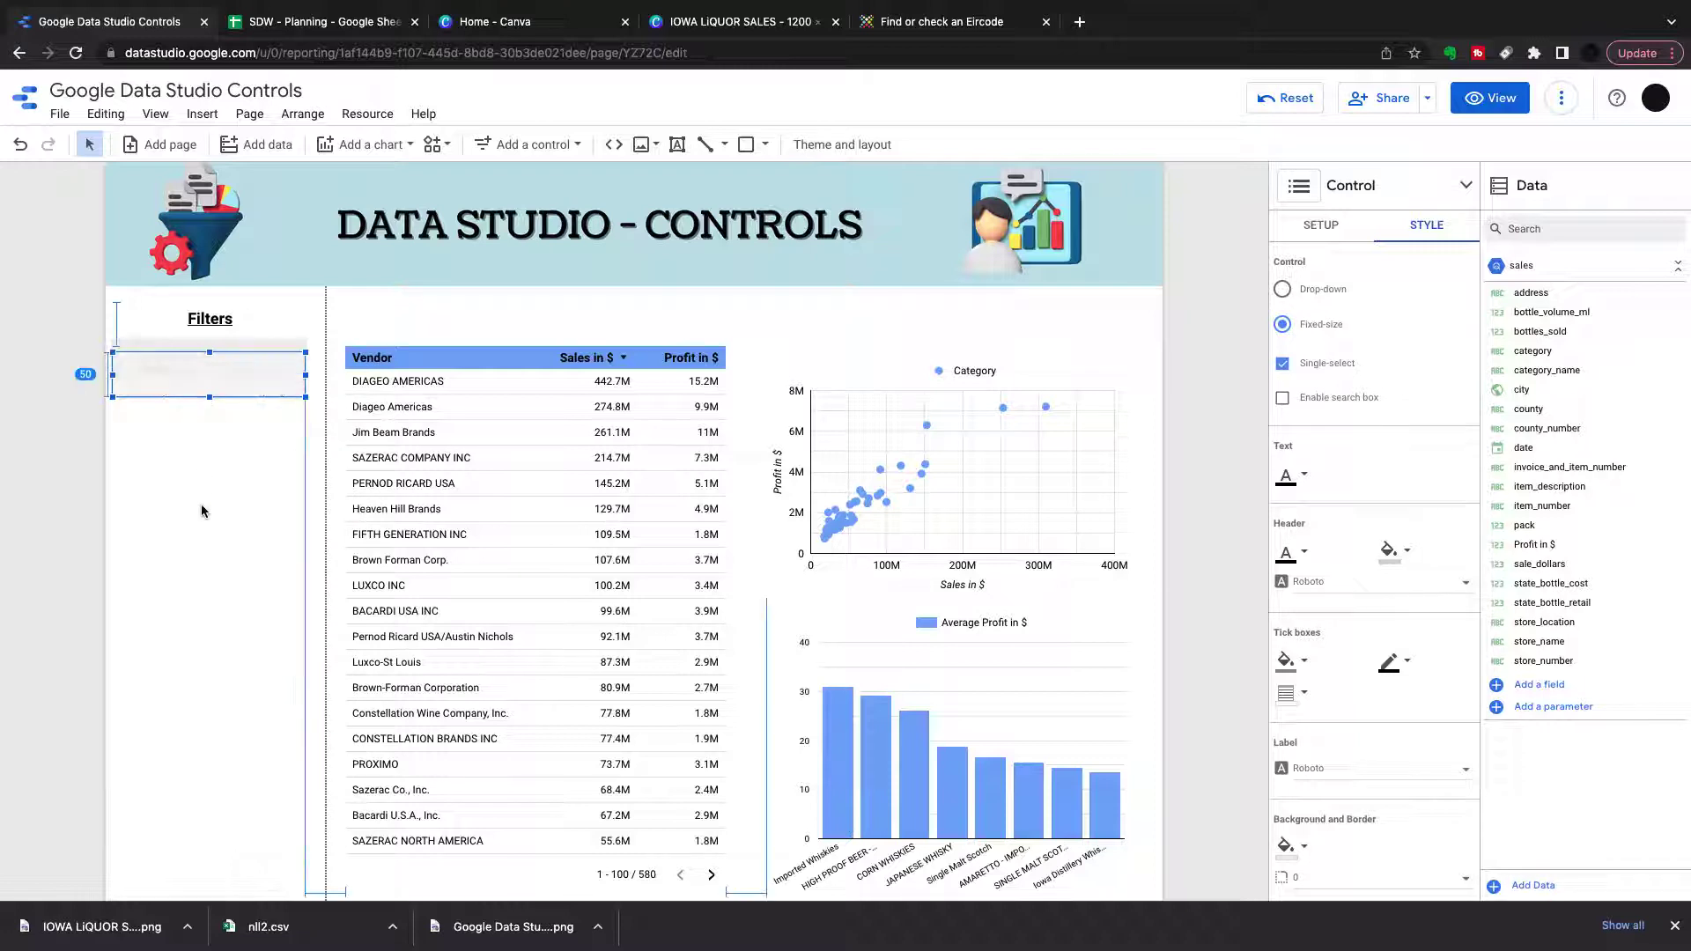
left_click_drag(203, 641, 203, 642)
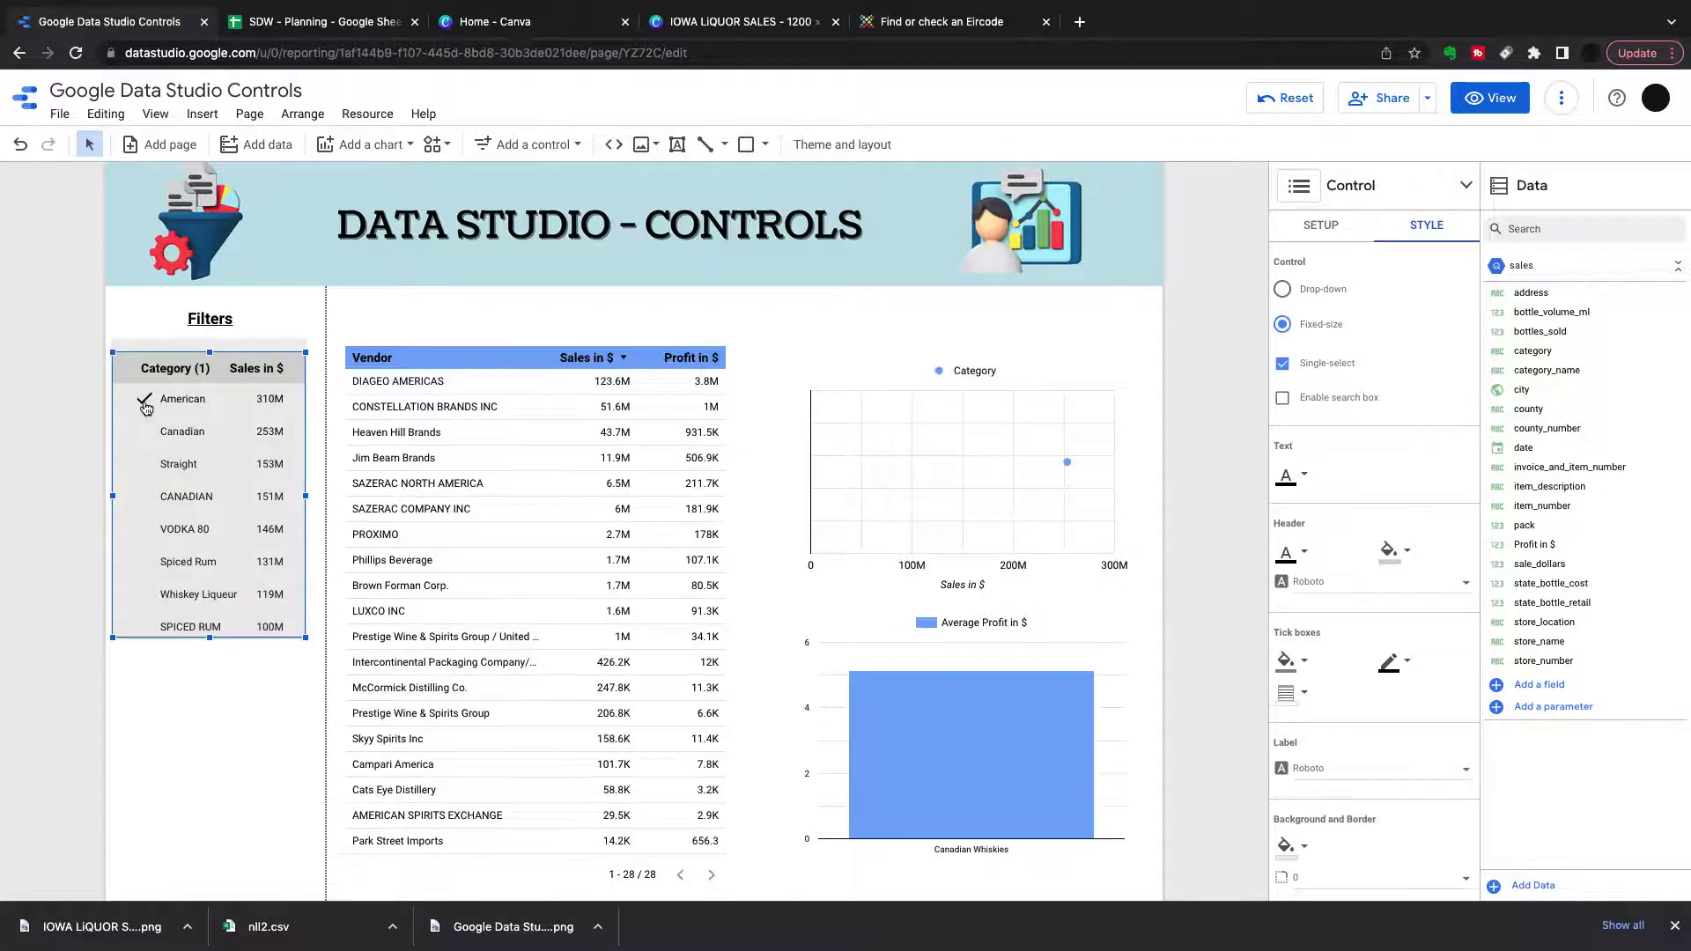
left_click(146, 407)
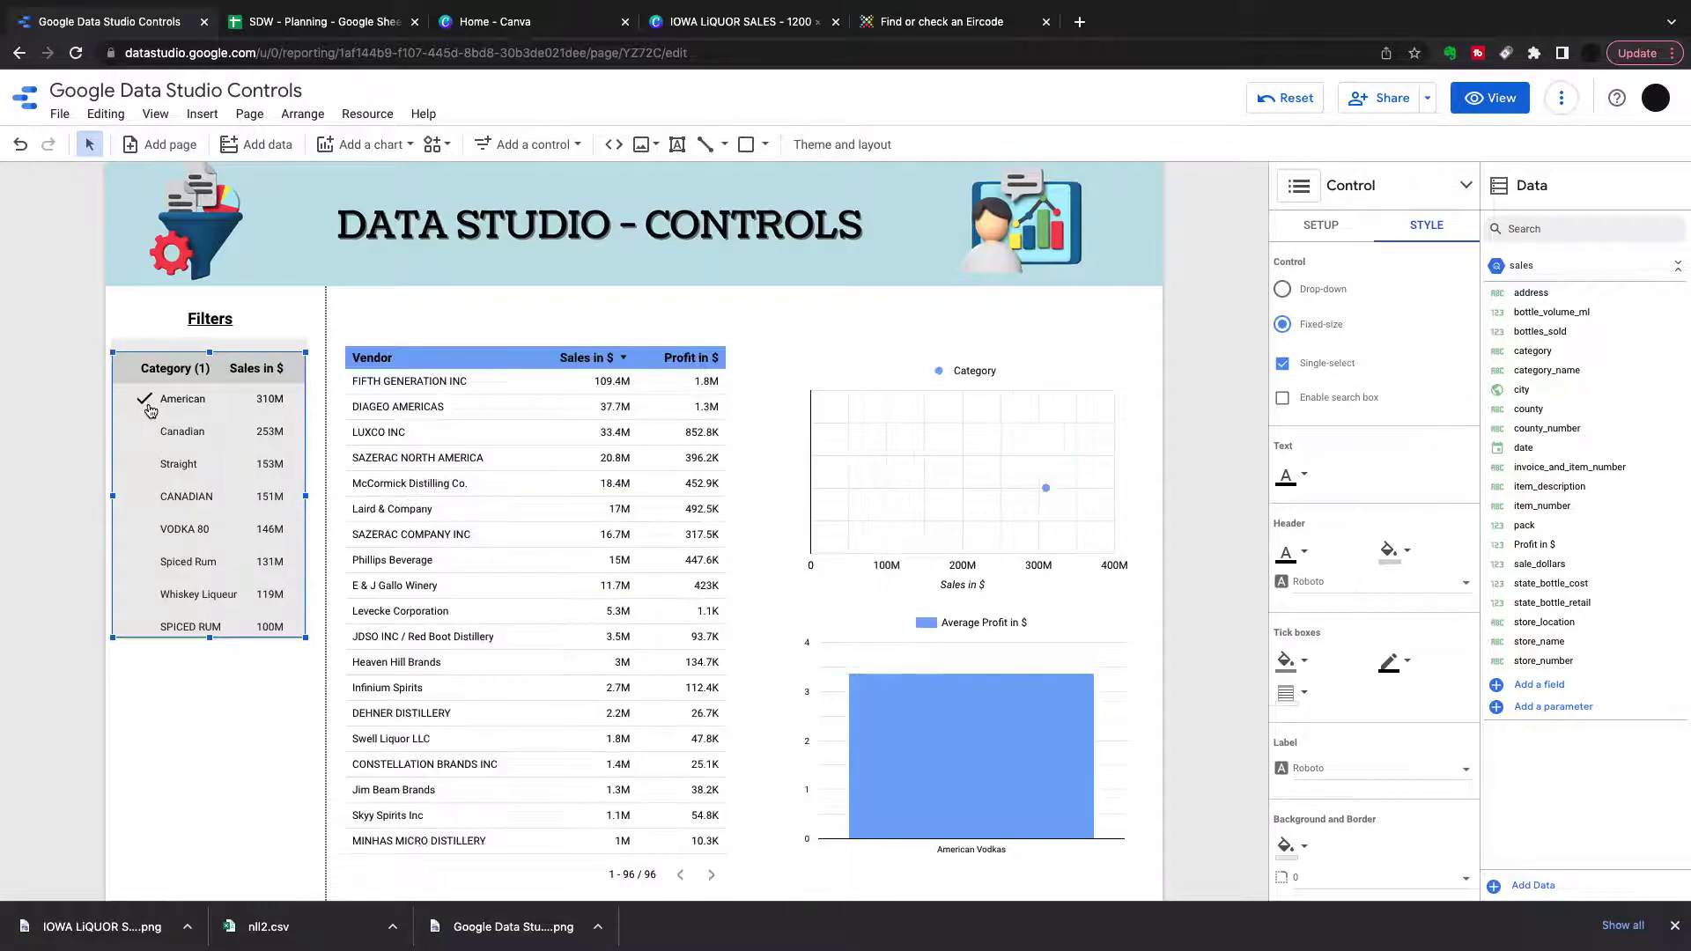
- Allow multiple selections, deselect Canadian Whiskies and Straight Bourbon, then undo back to the drop-down
left_click(1278, 366)
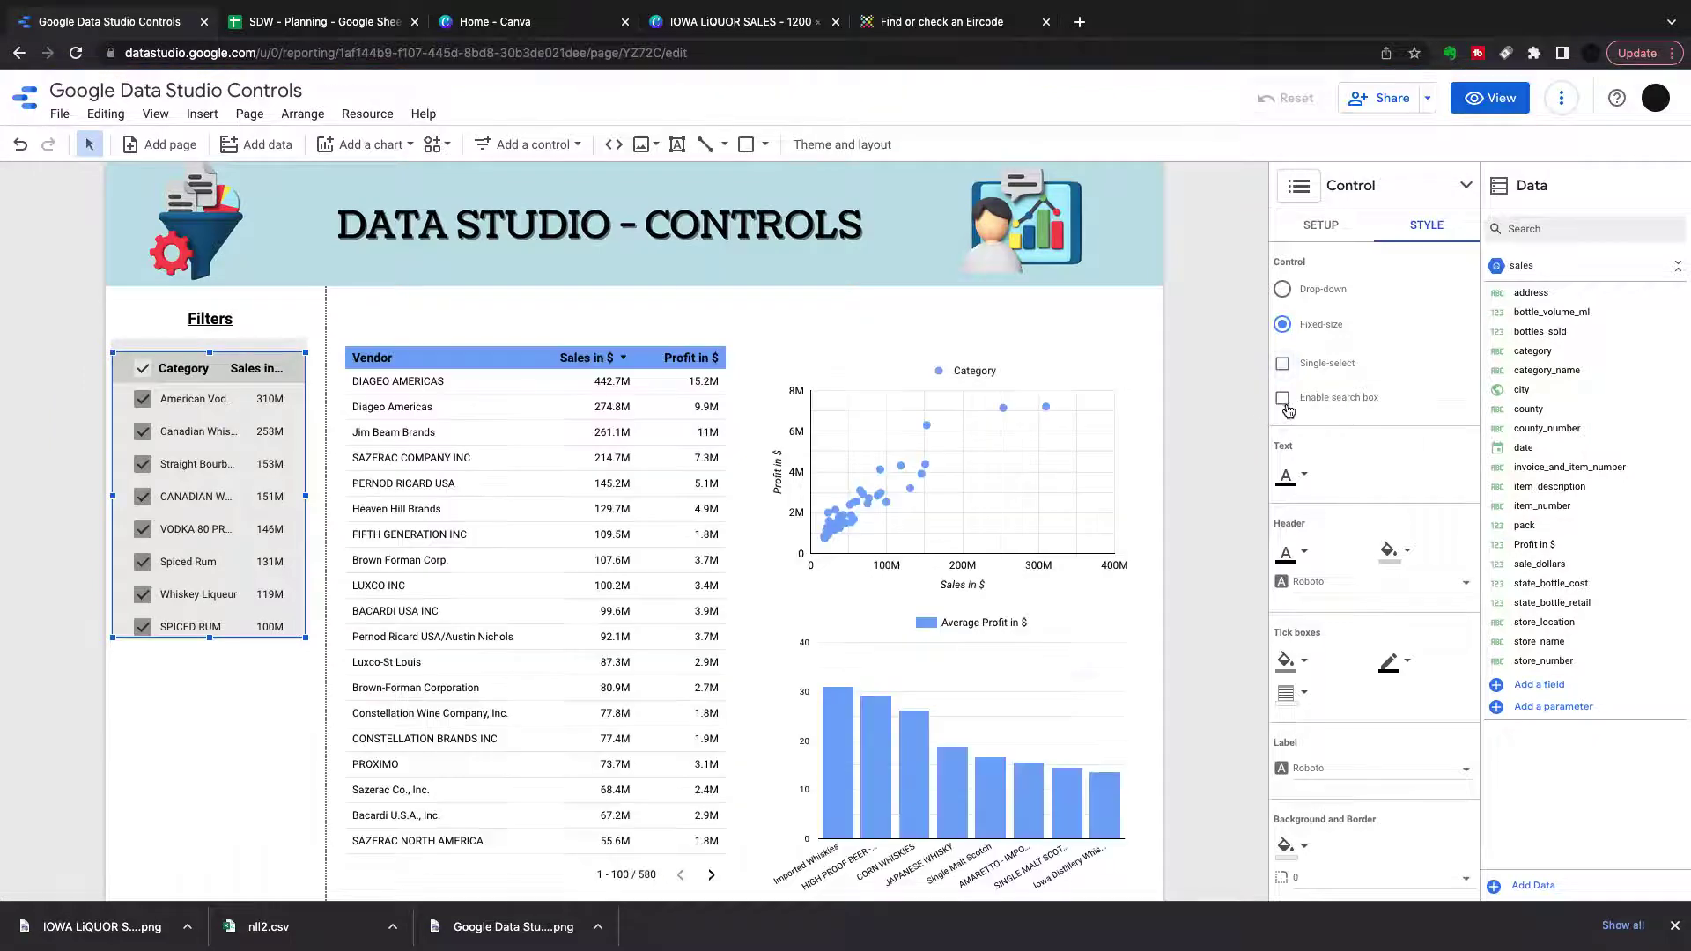
left_click(143, 428)
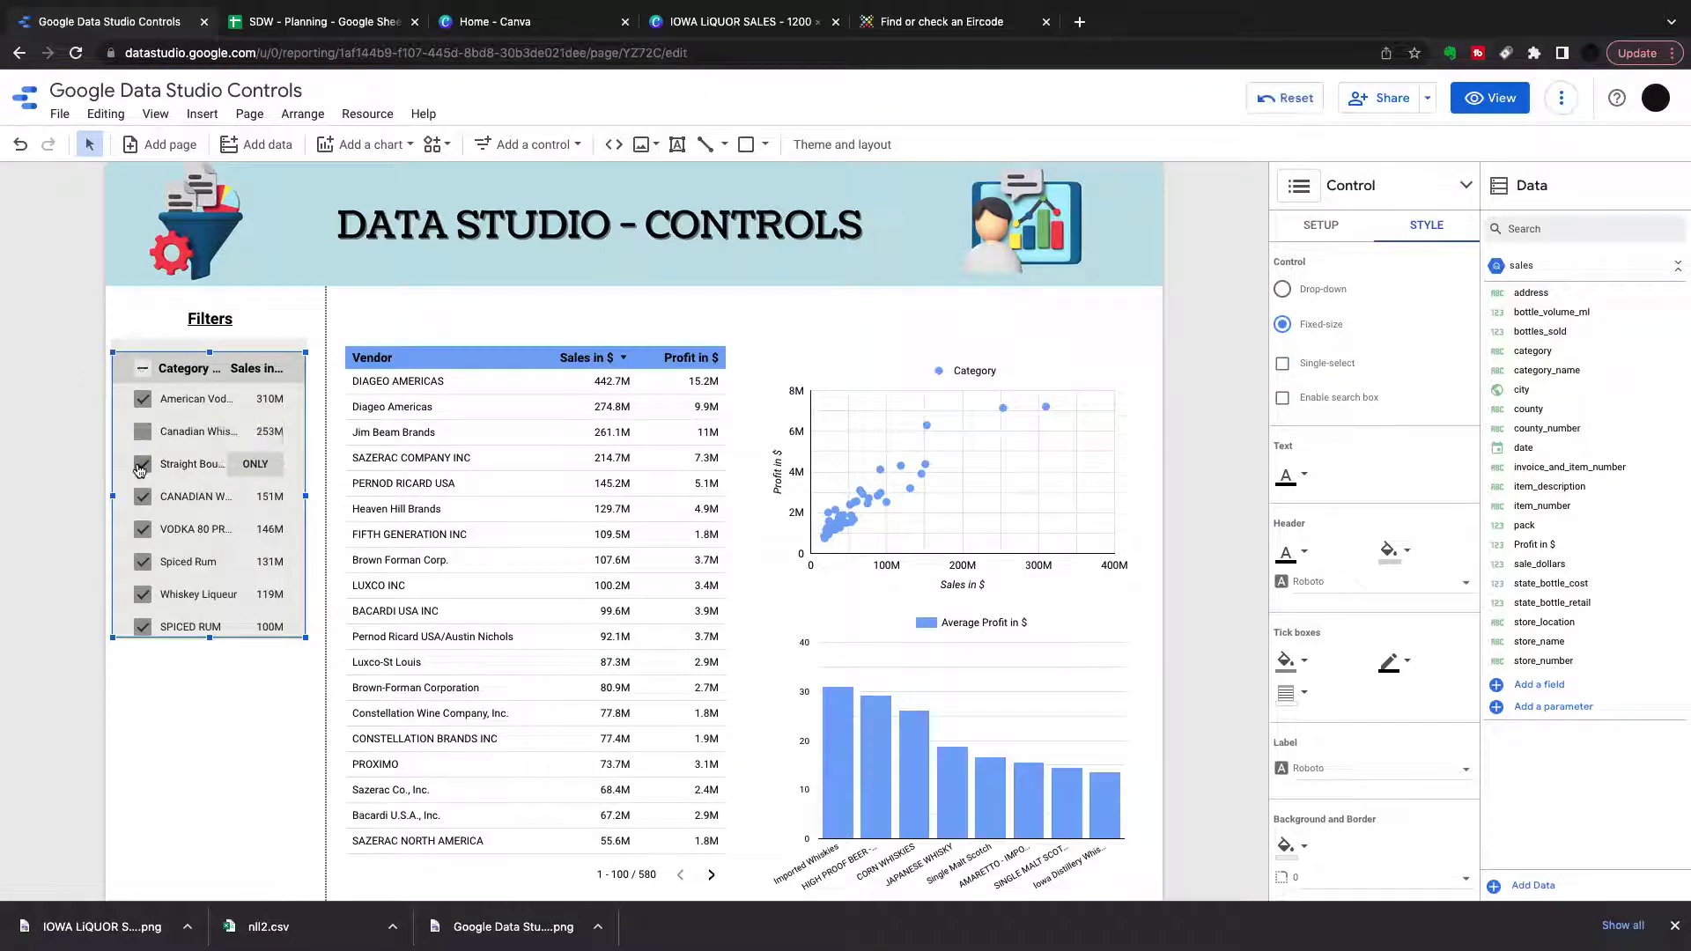
left_click(188, 463)
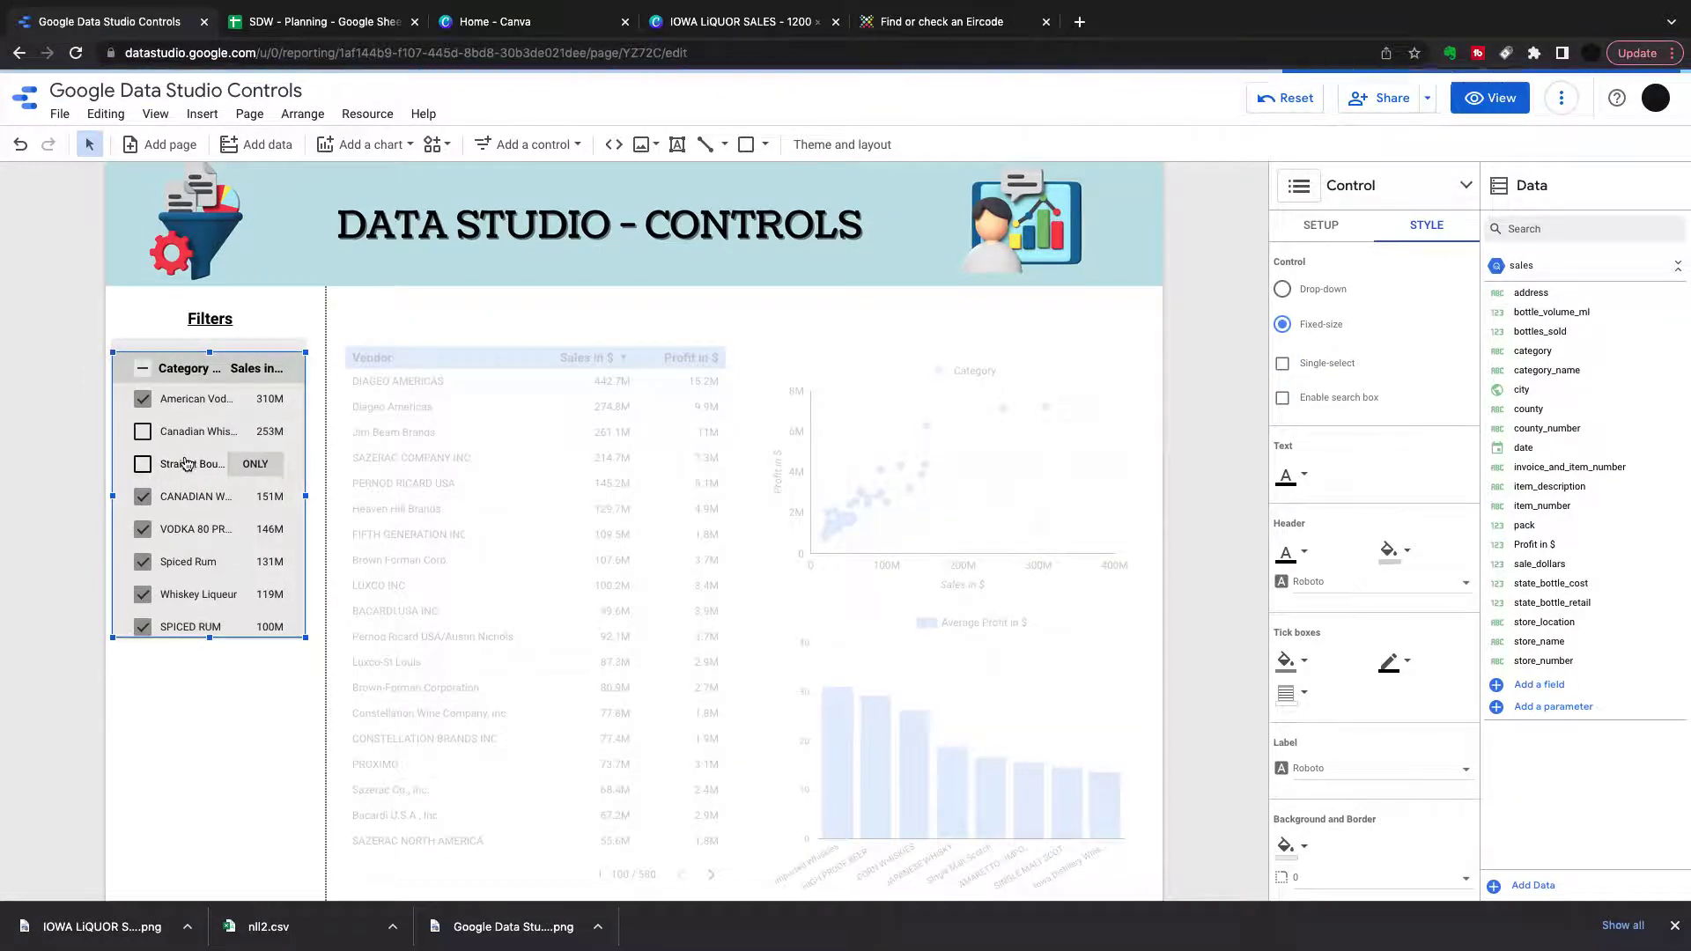
key("ctrl+z")
left_click(574, 145)
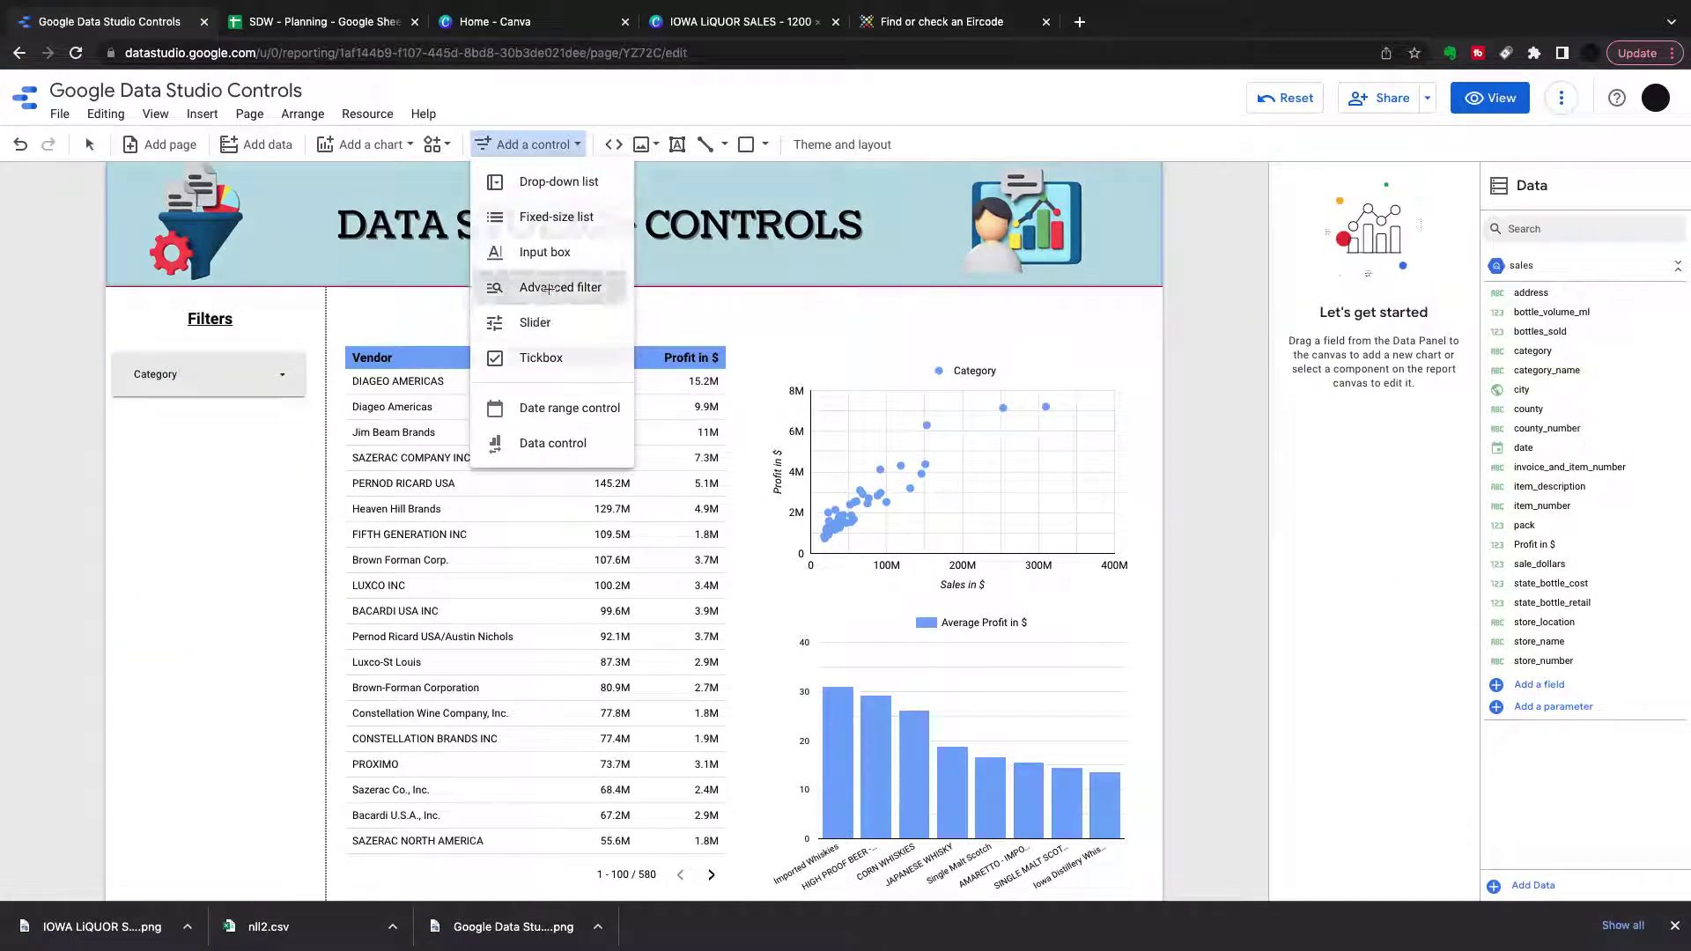
- Place a resized advanced filter above the scatter chart, filtering on category_name
left_click(545, 302)
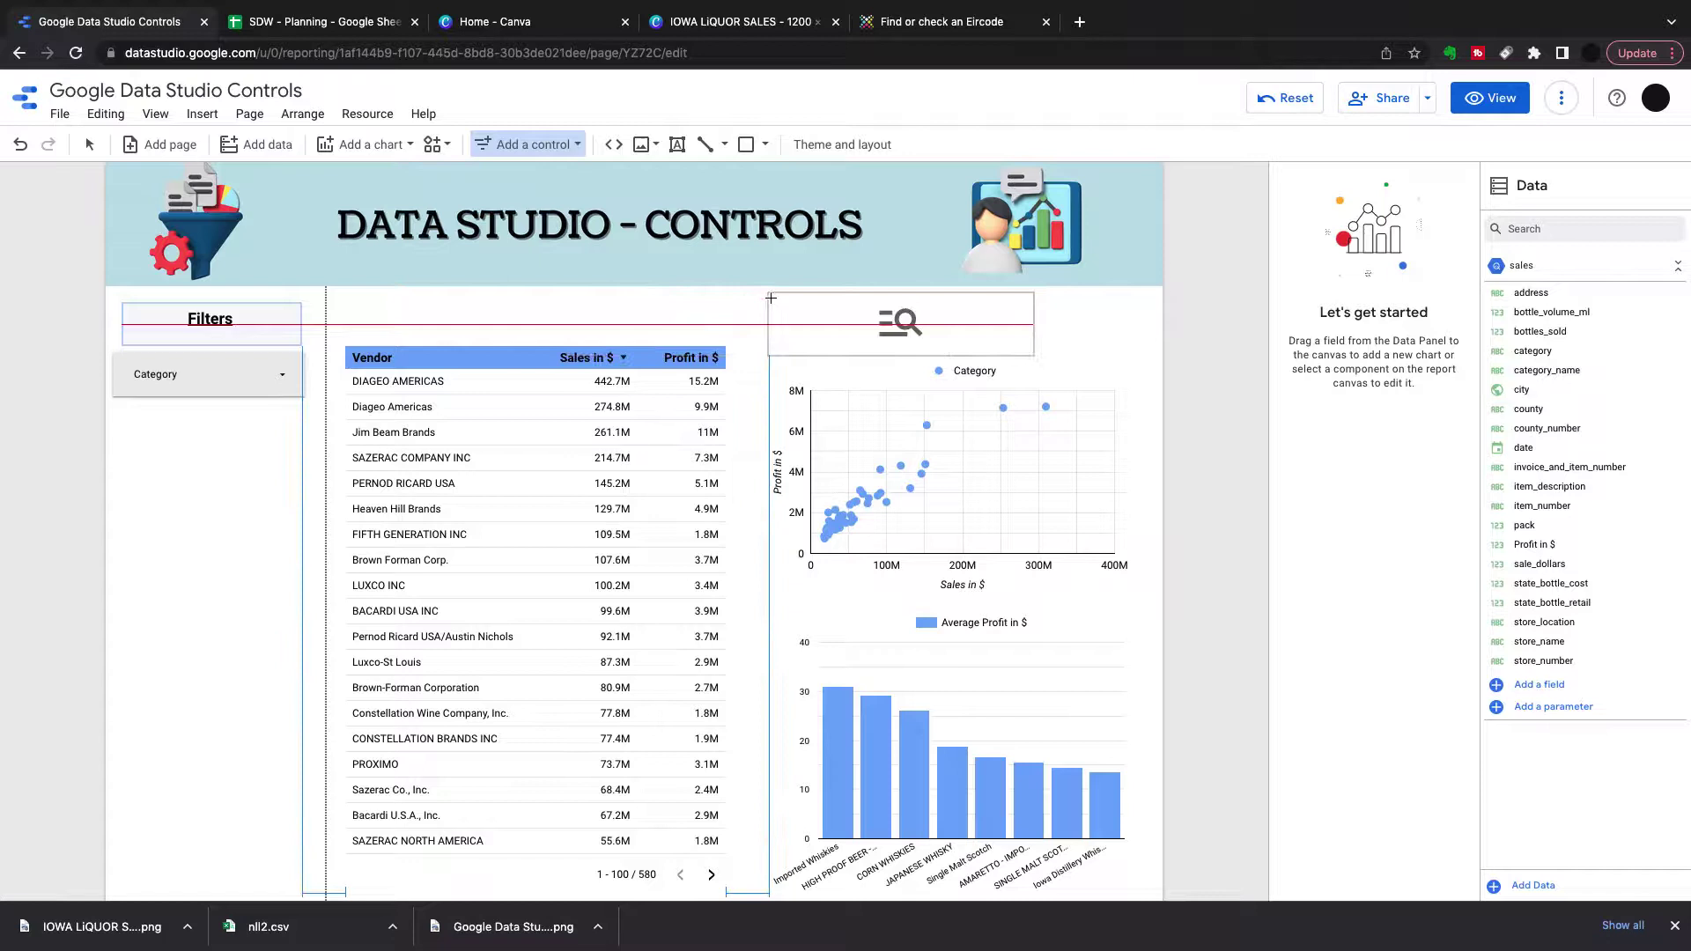
left_click(770, 296)
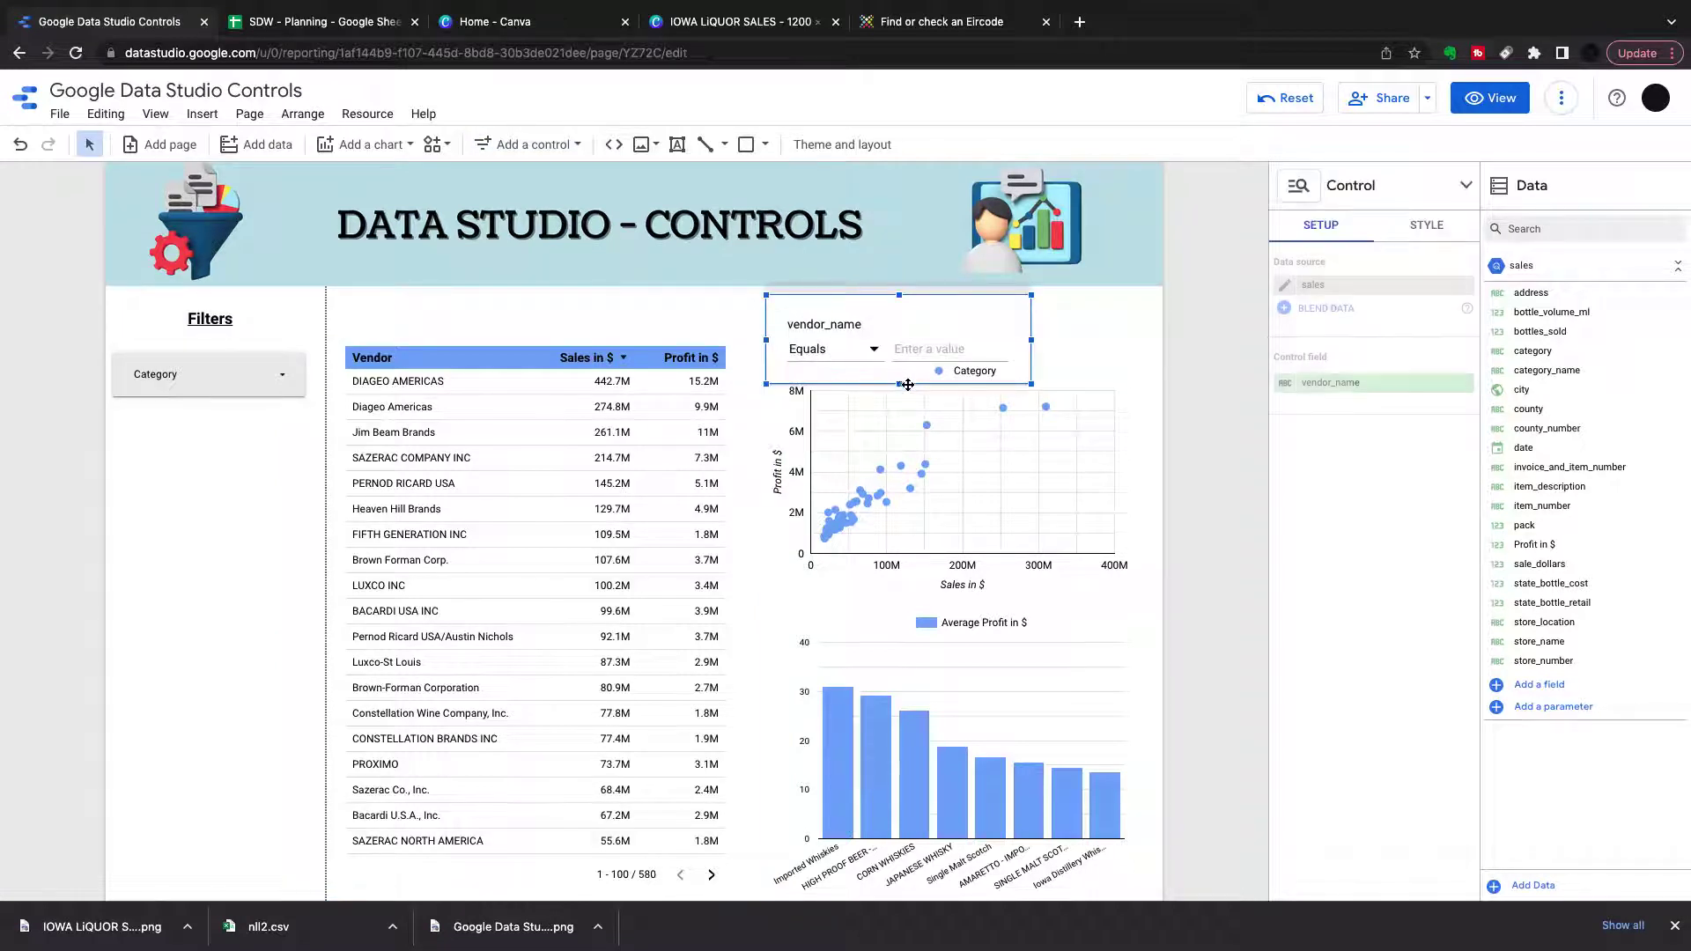
left_click_drag(900, 385, 899, 347)
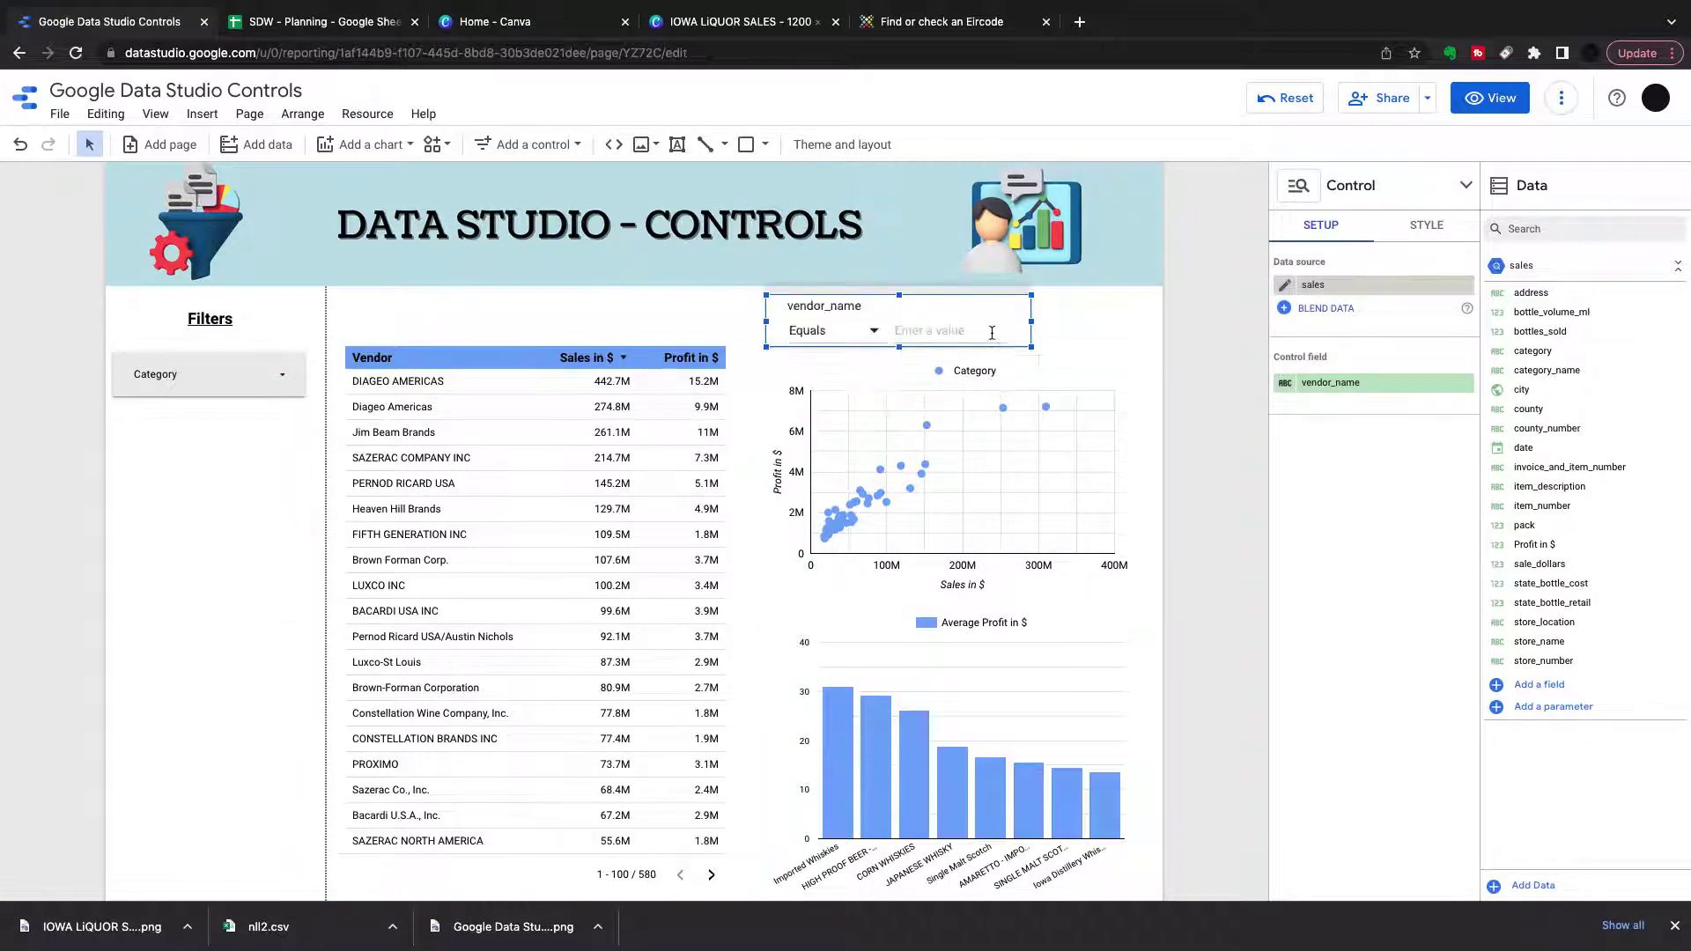
left_click_drag(1029, 324, 1104, 325)
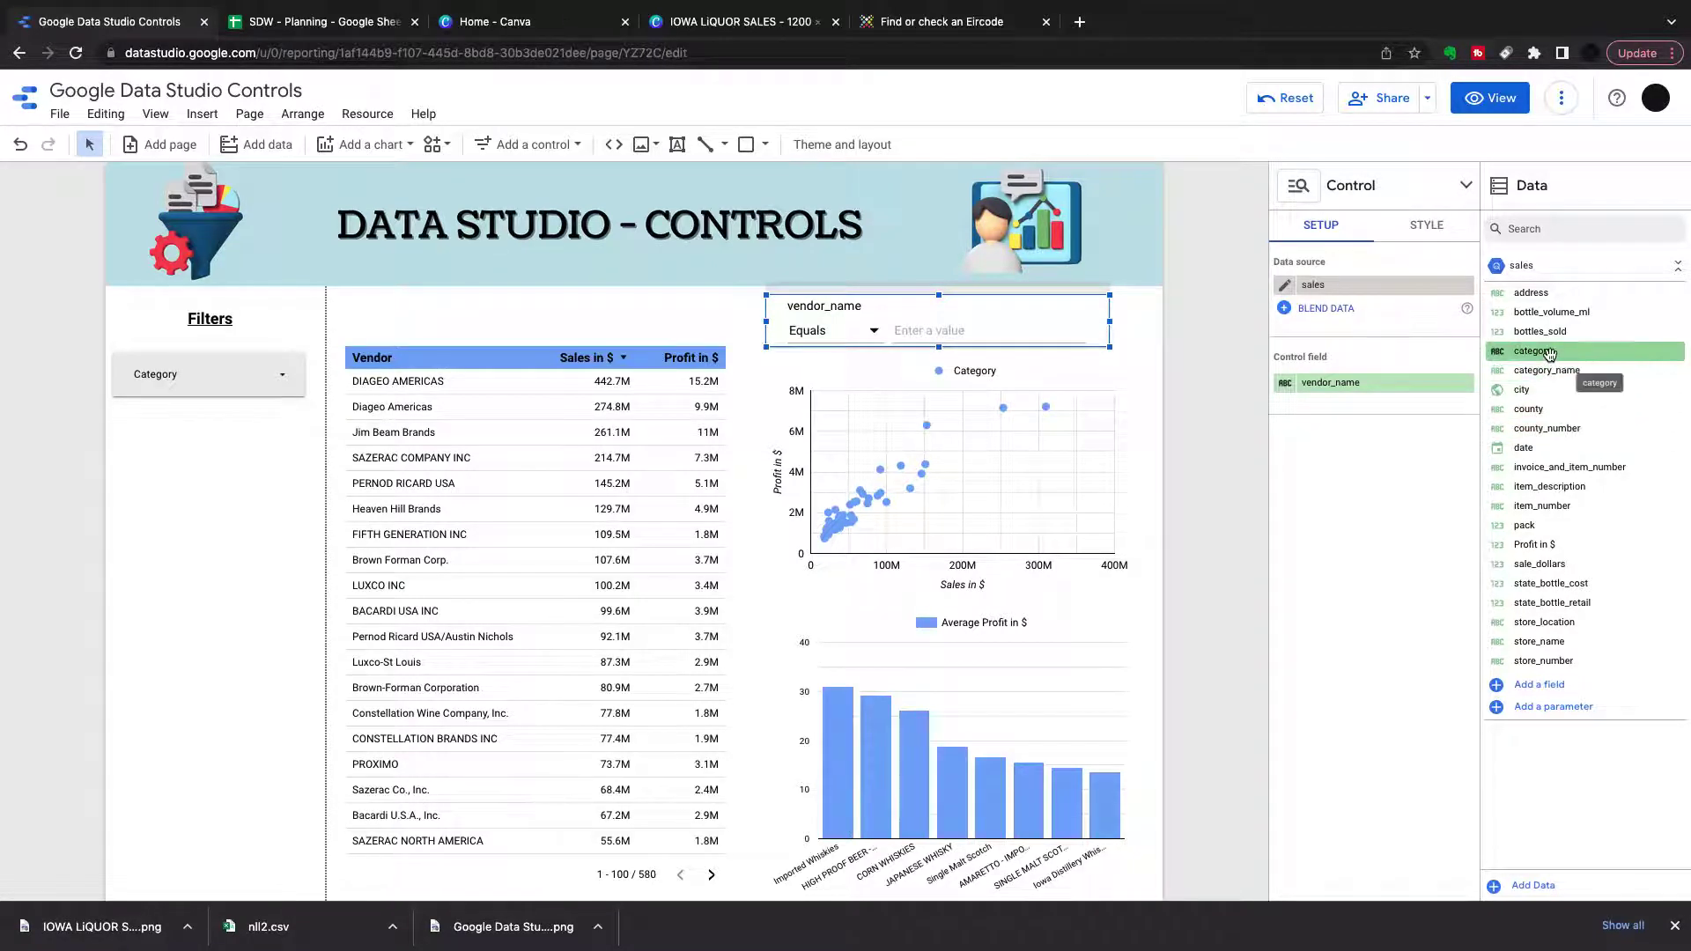
left_click_drag(1550, 370, 1375, 388)
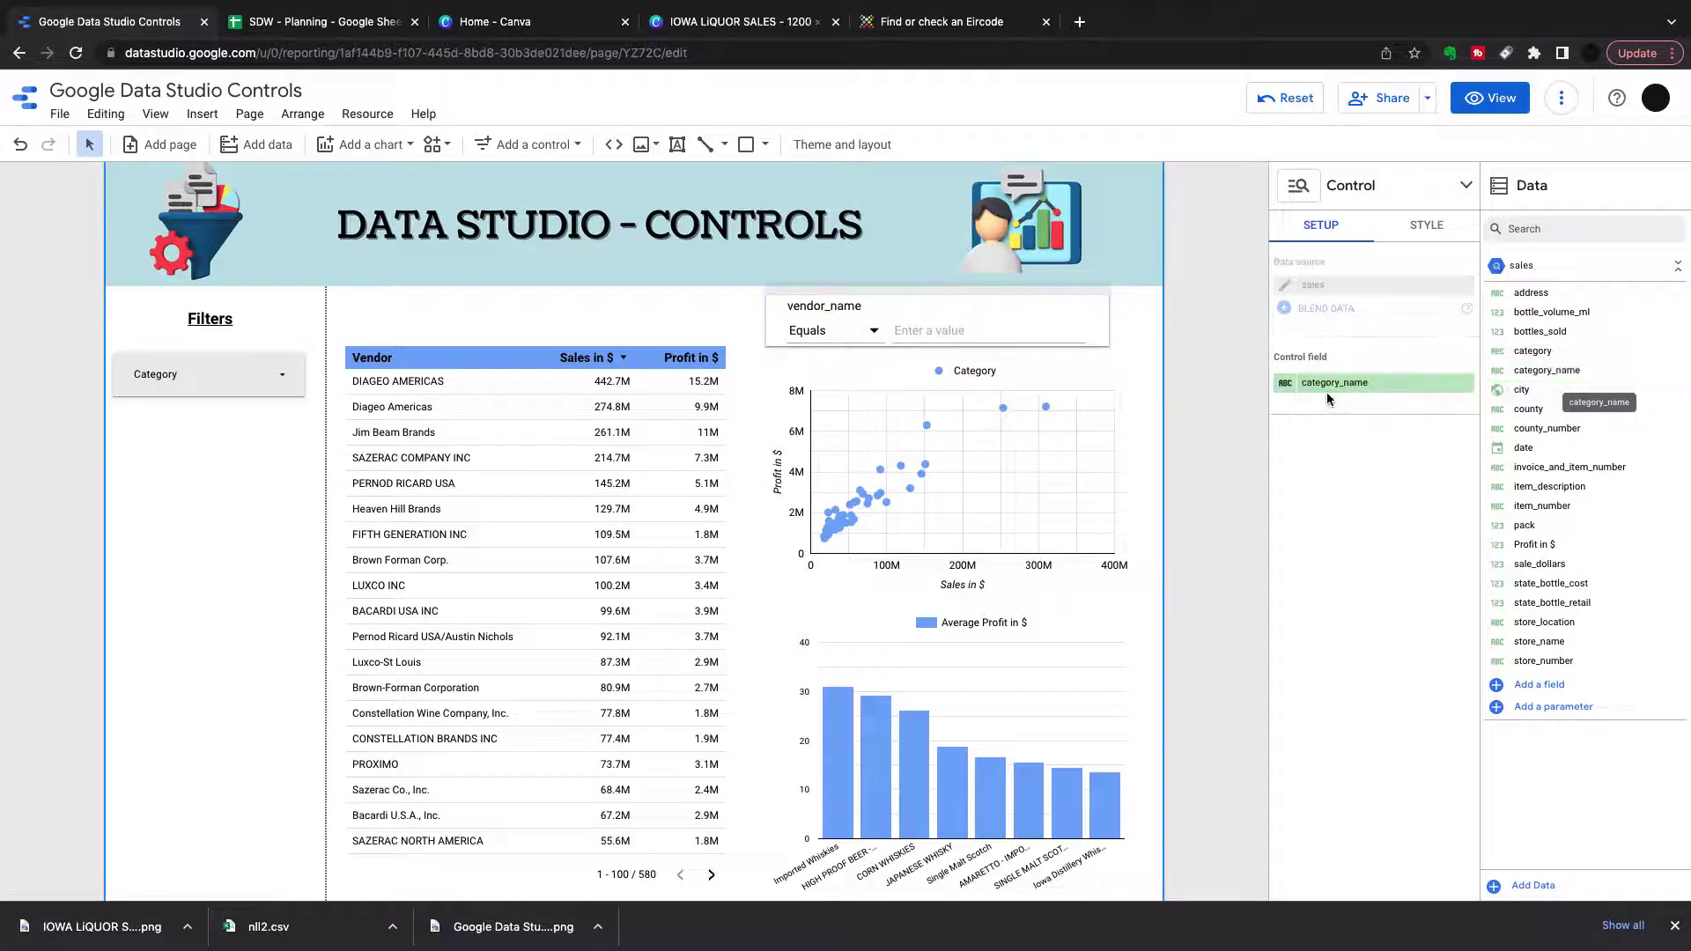
left_click(871, 328)
- Set the advanced filter to Contains 'Scotch' and apply it to the report
left_click(880, 328)
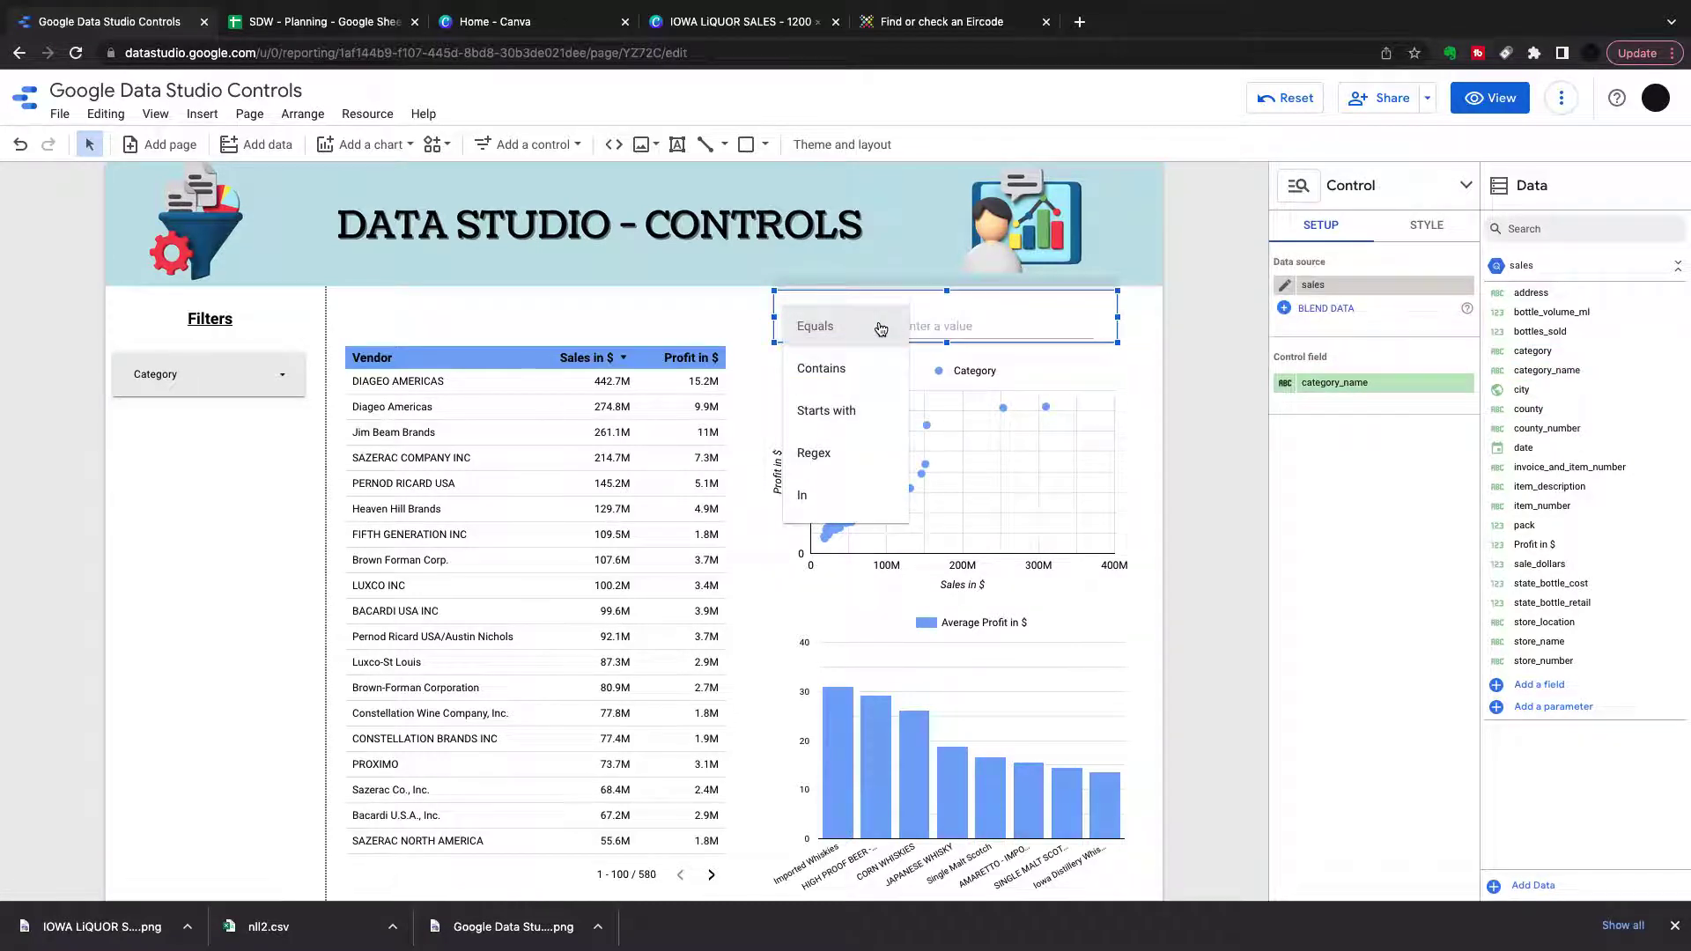
left_click(835, 368)
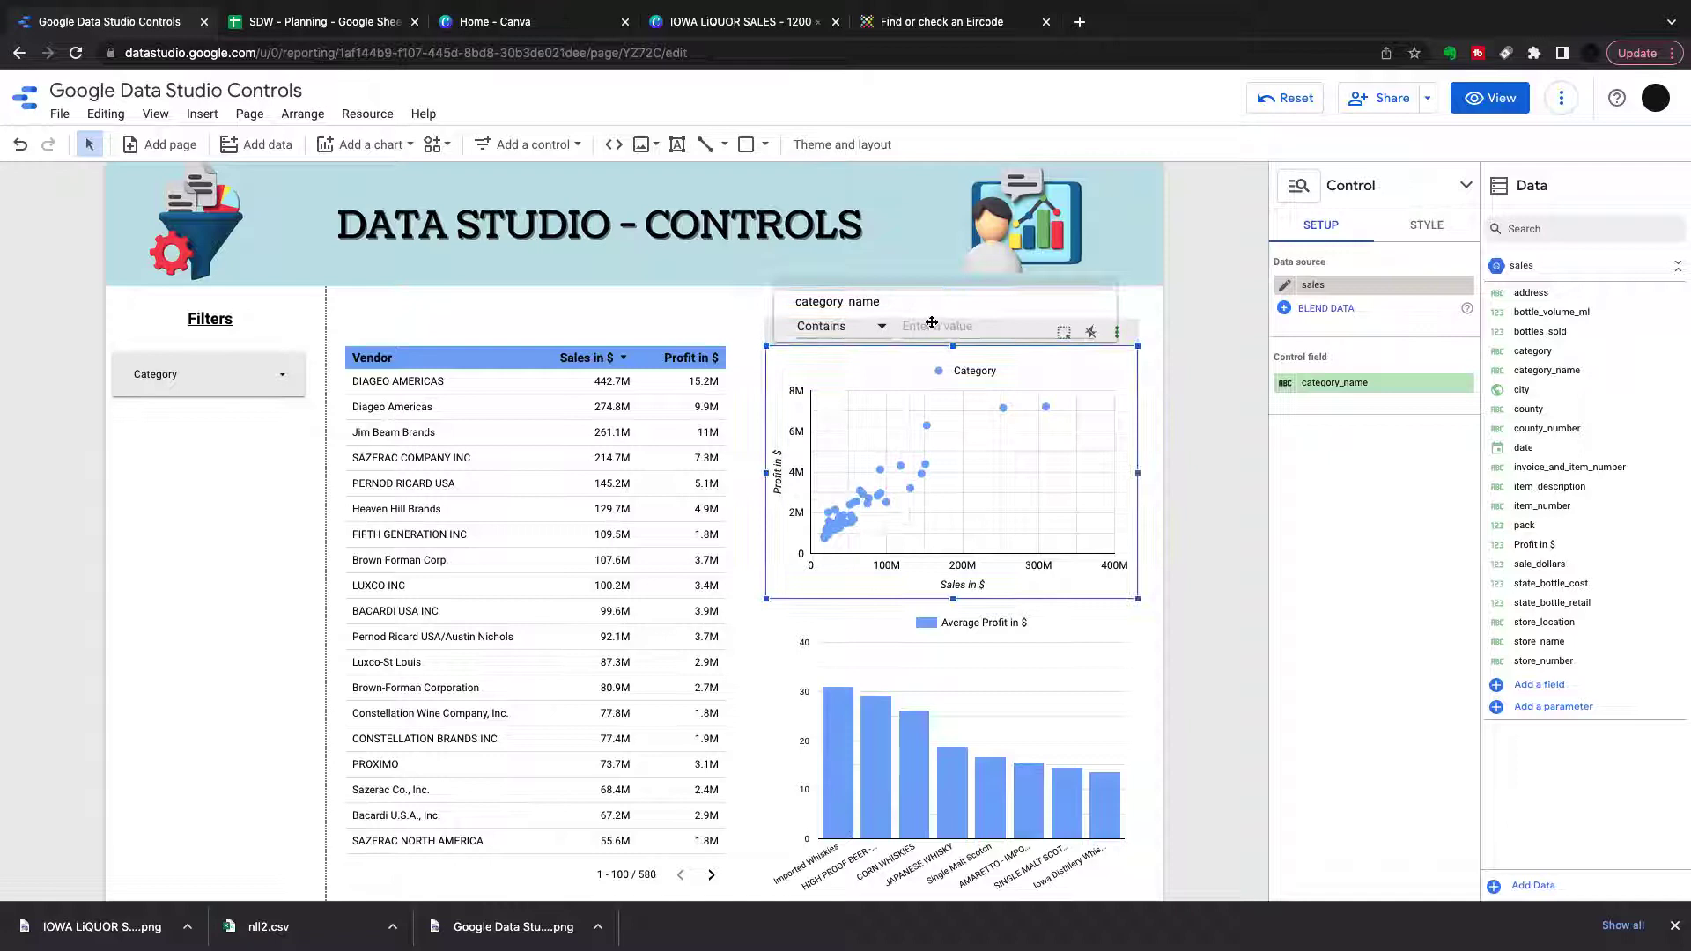
left_click(912, 324)
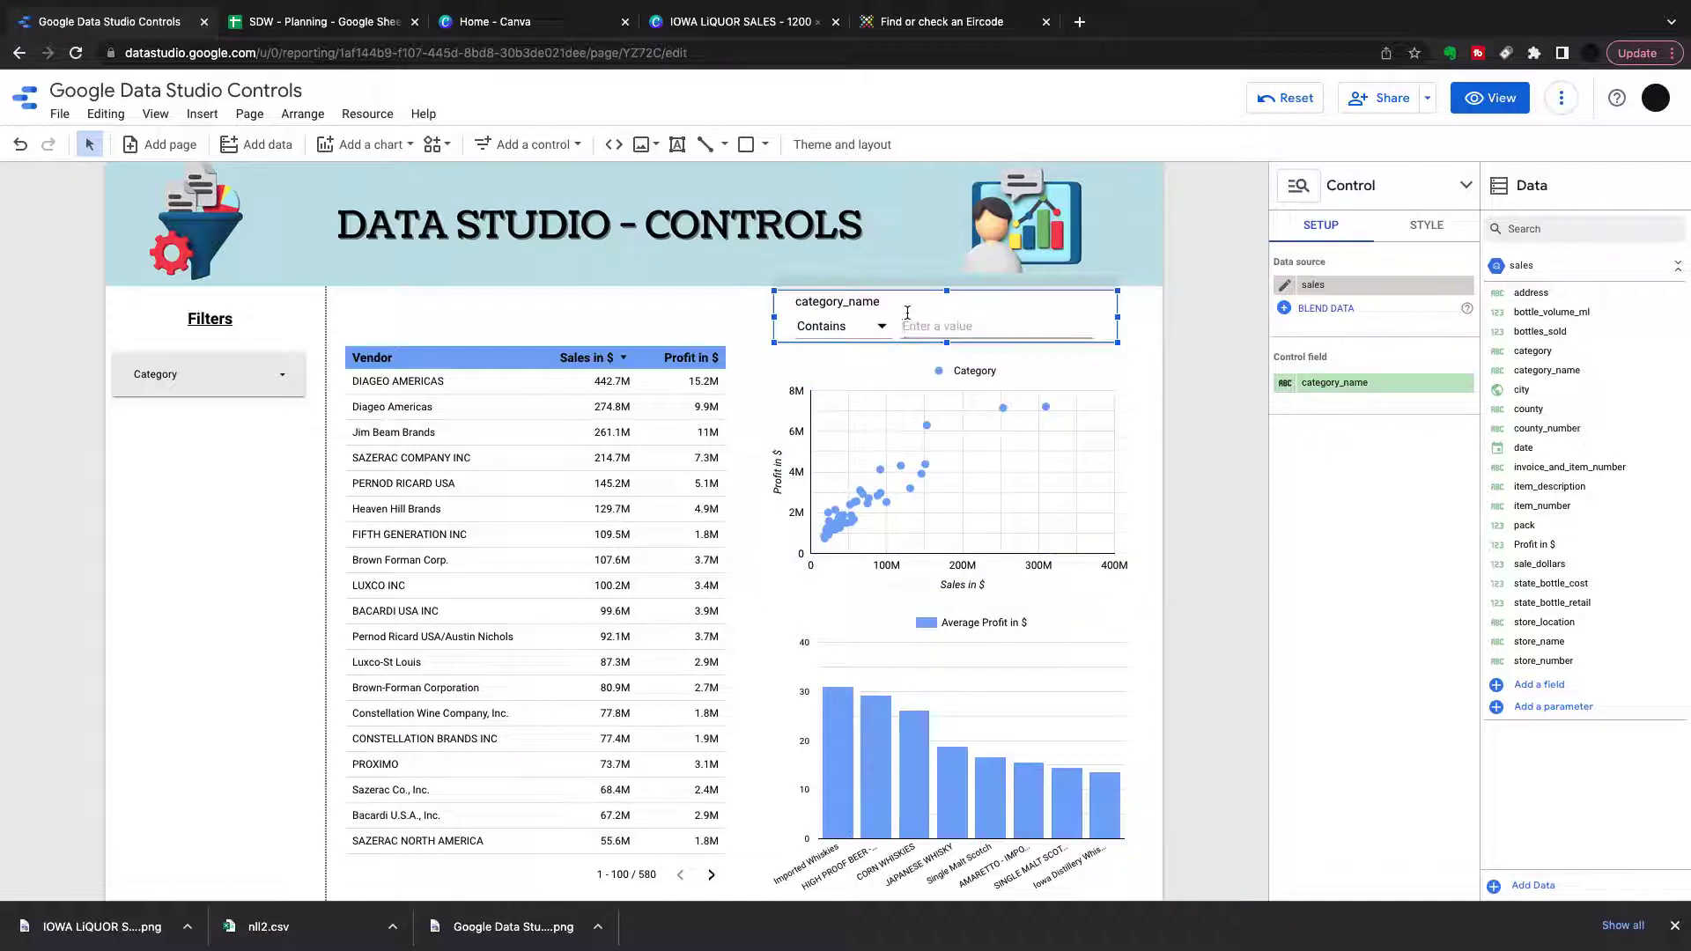
type("Scotch")
key("Return")
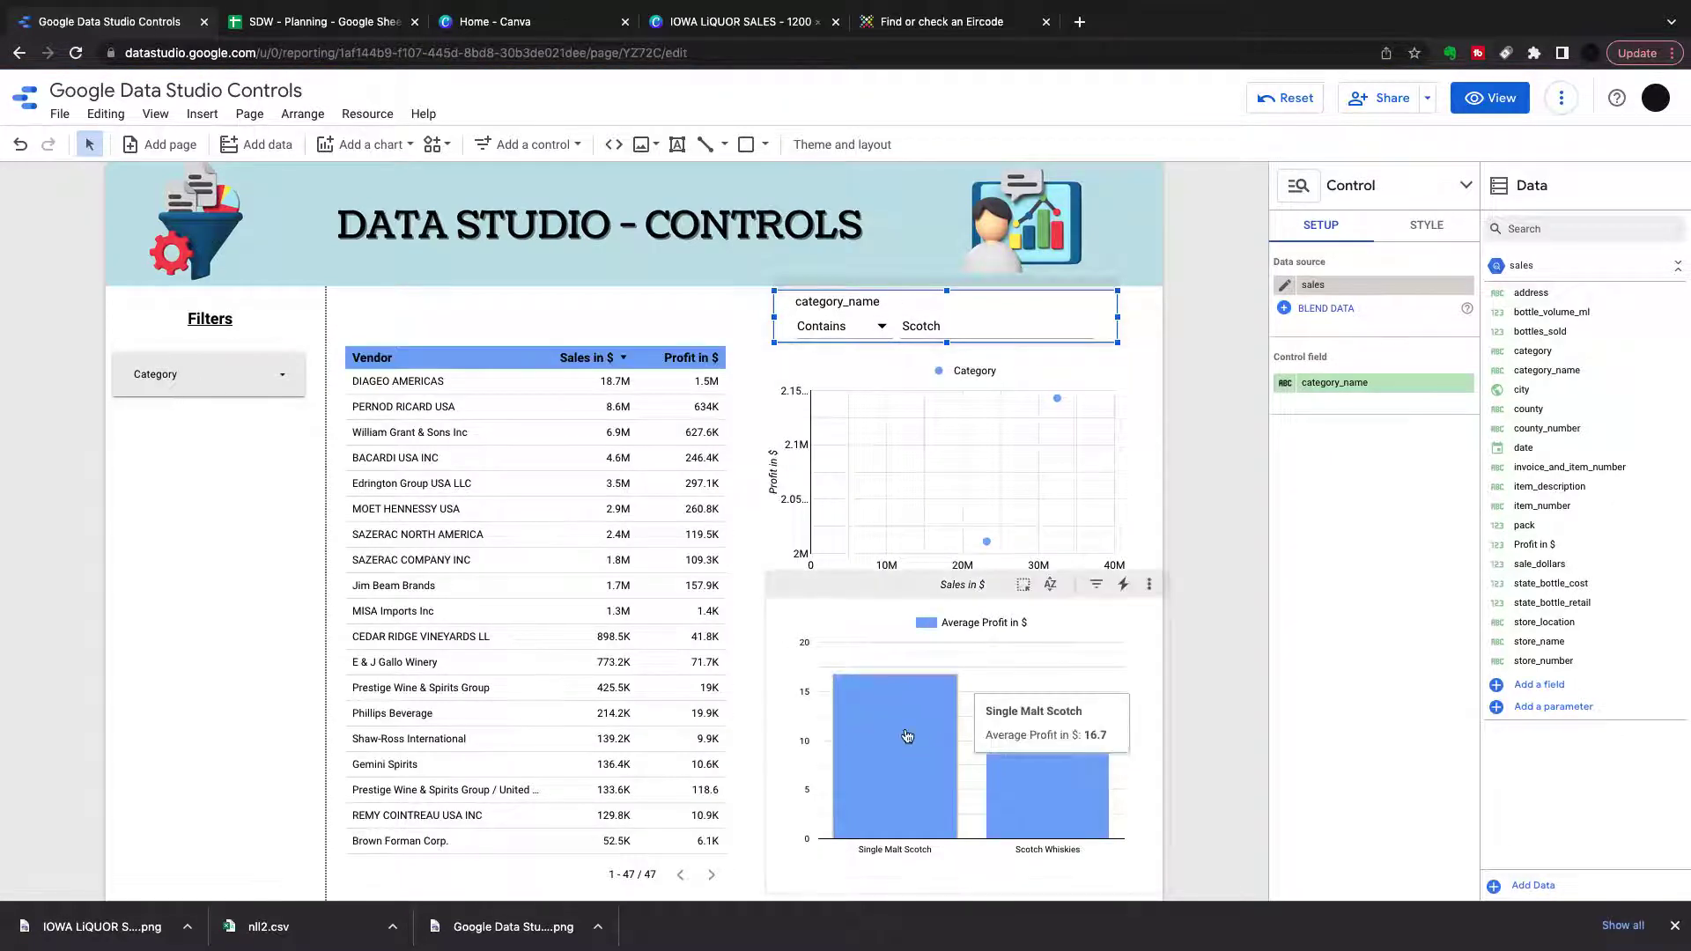
mouse_move(1070, 811)
mouse_move(899, 763)
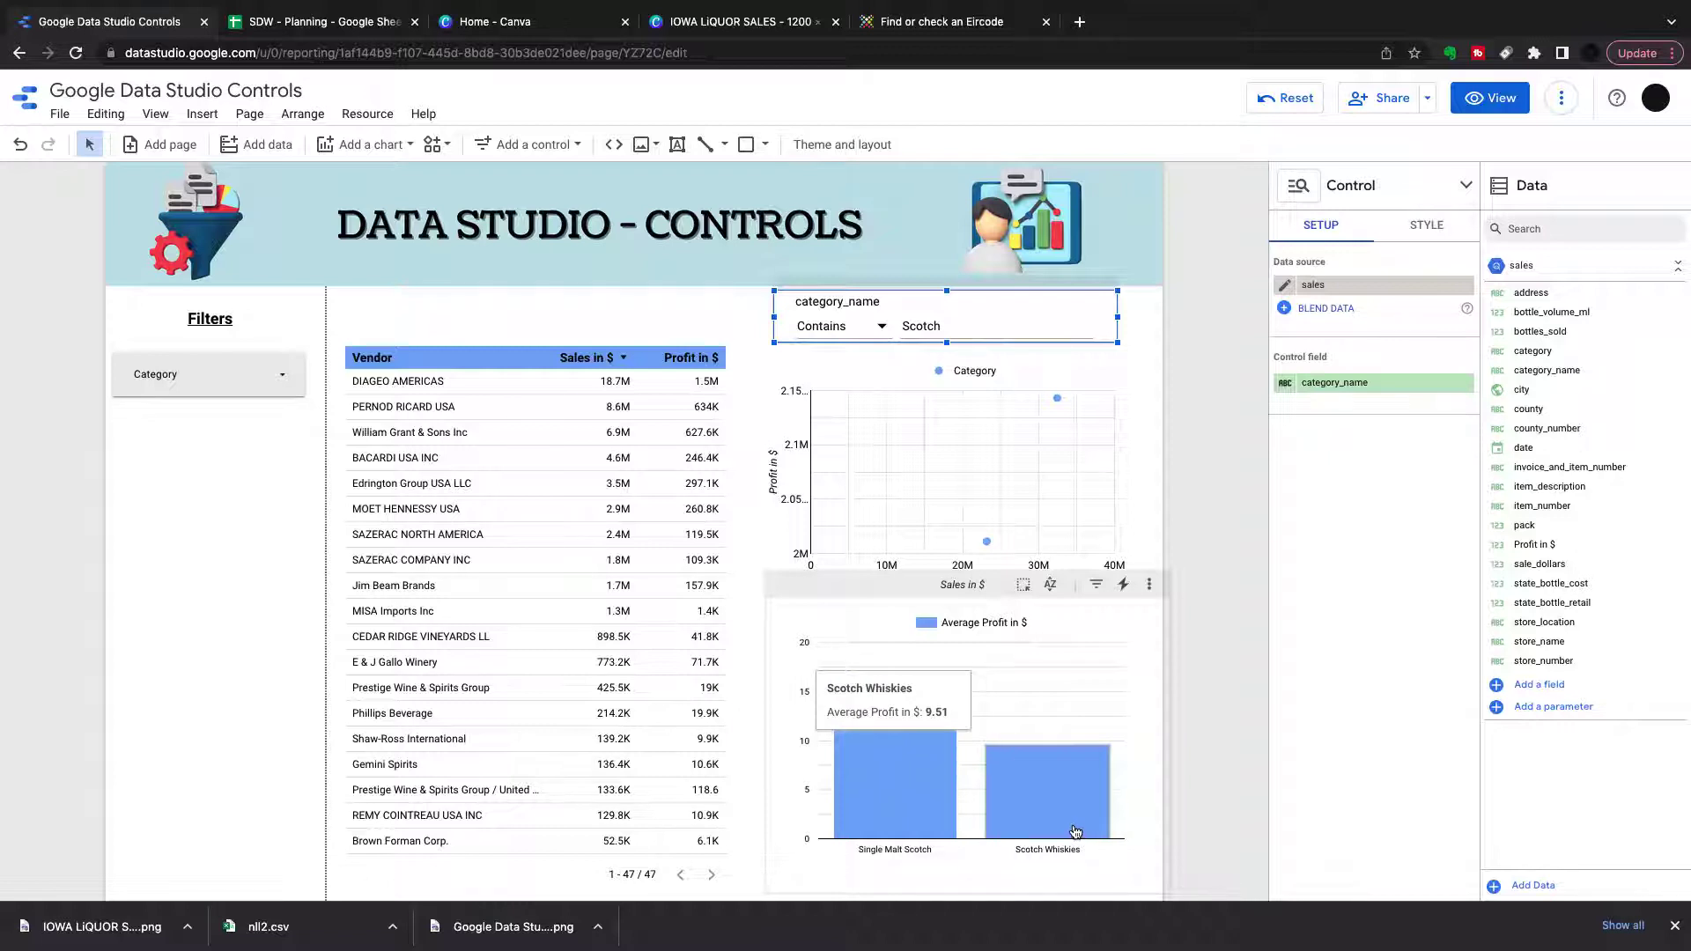
- Switch the filter to In with both single malt category names, then delete the filter
left_click(863, 327)
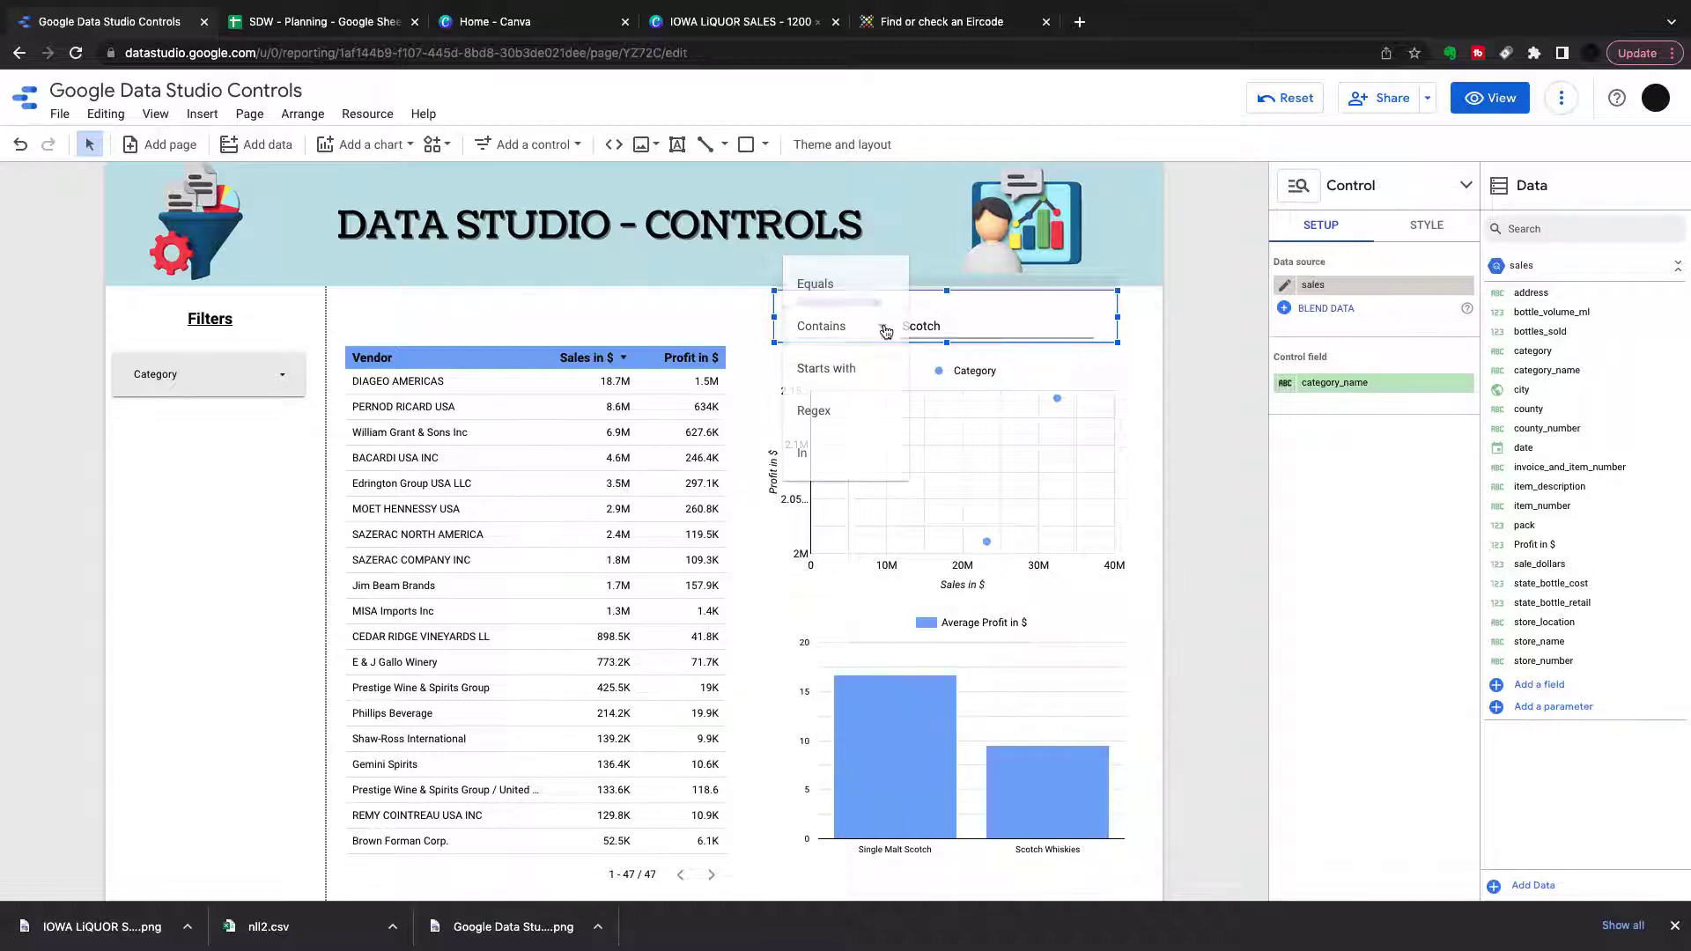
left_click(804, 467)
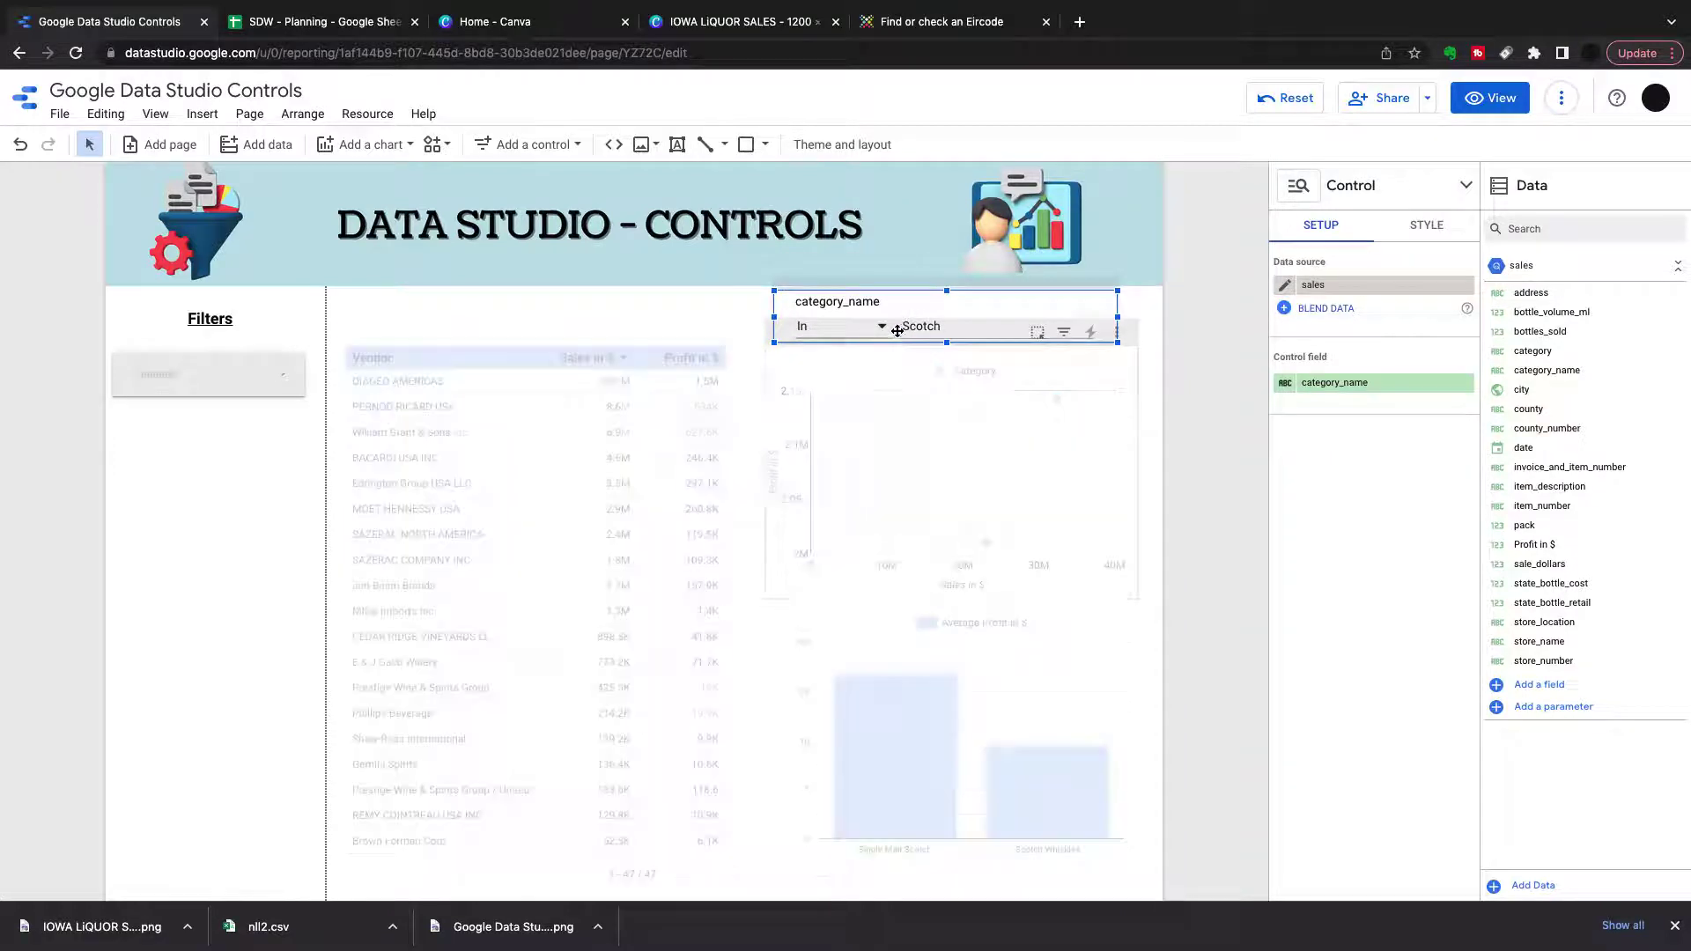
key("ctrl+a")
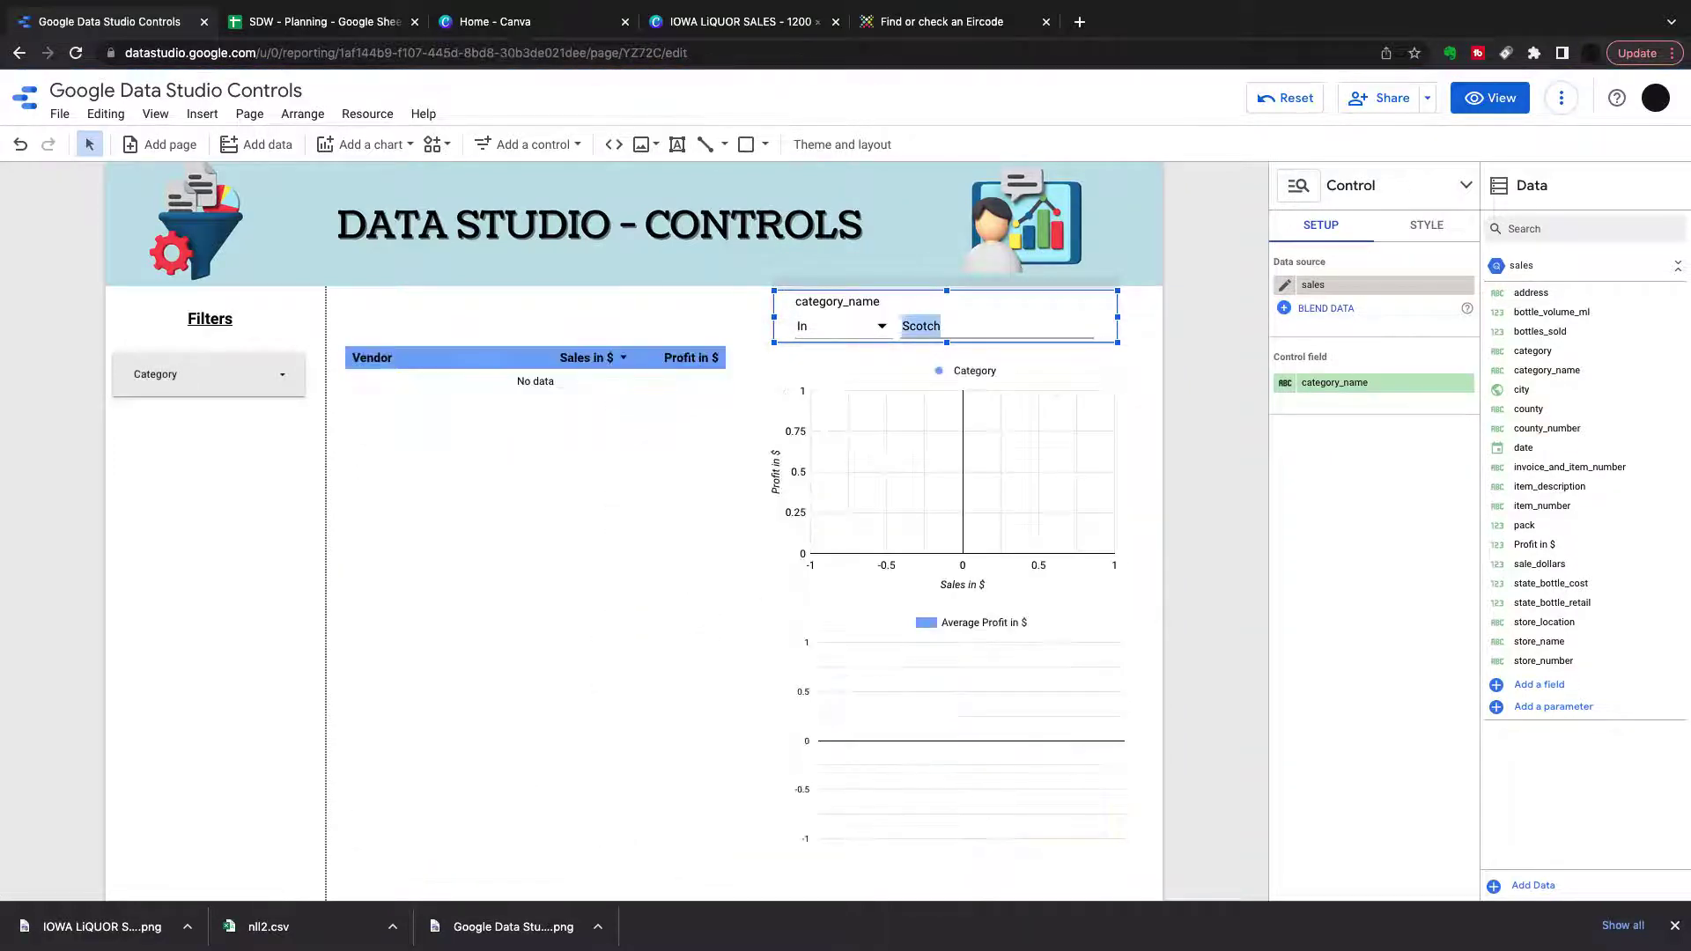
type("Single Malt Scotch,SINGLE MALT SCOTCH")
key("Return")
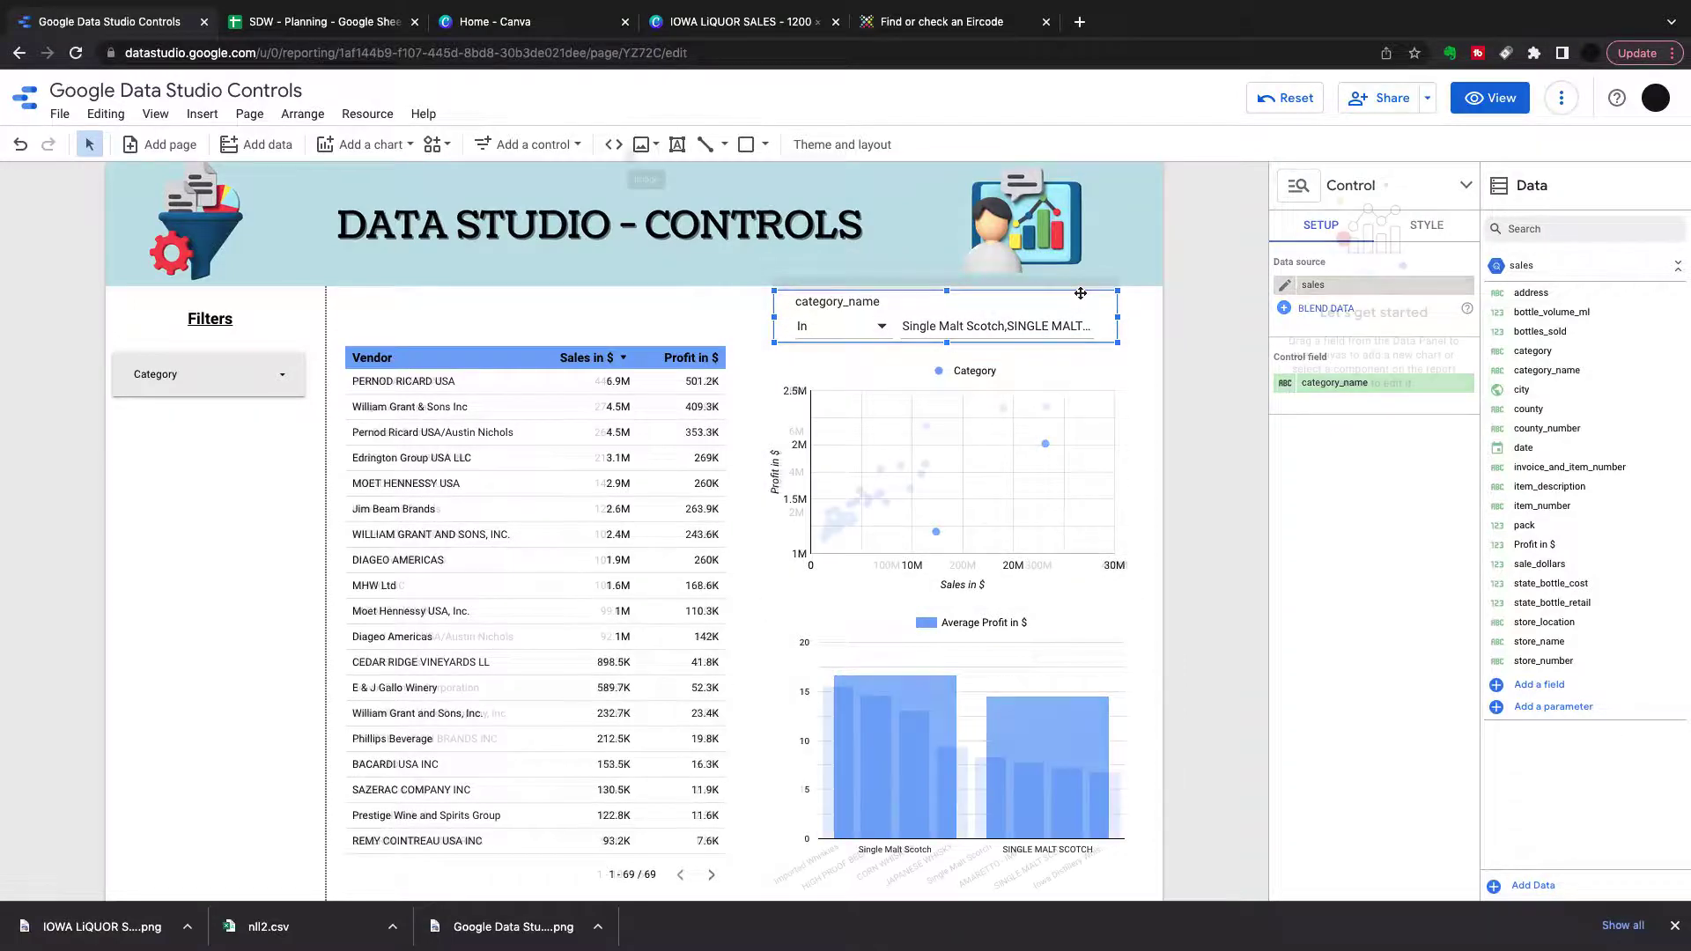
key("Delete")
left_click(528, 144)
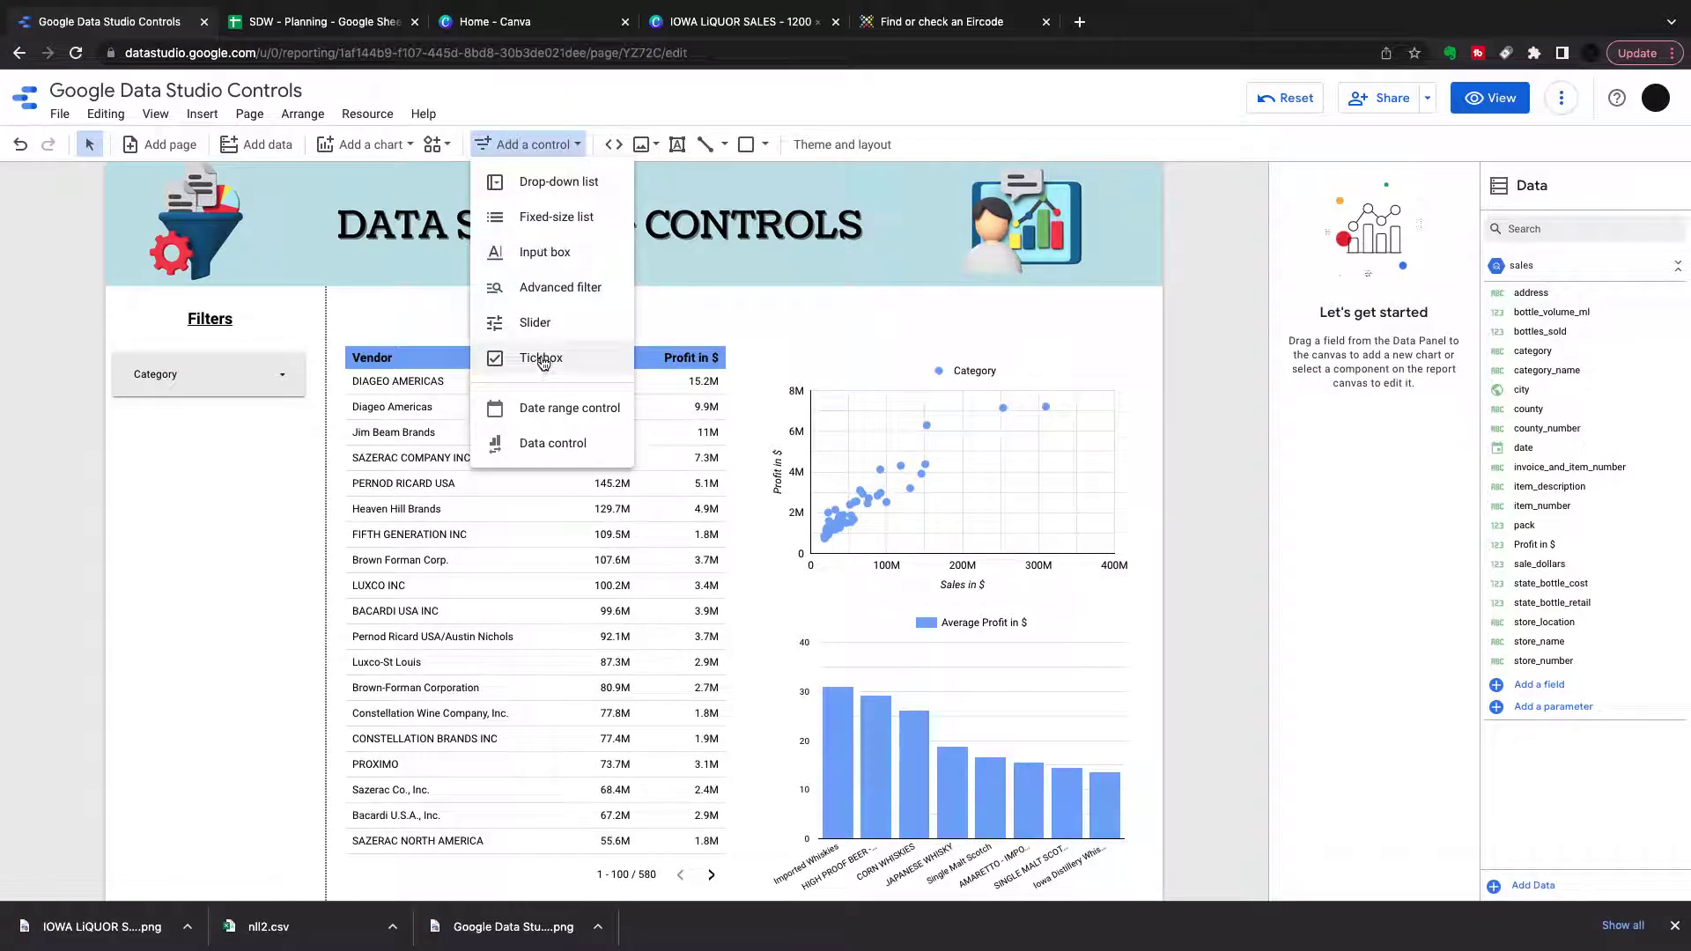
- Place a slider below the Category filter, narrow it to the Filters column, and set it to Profit in $
left_click(534, 322)
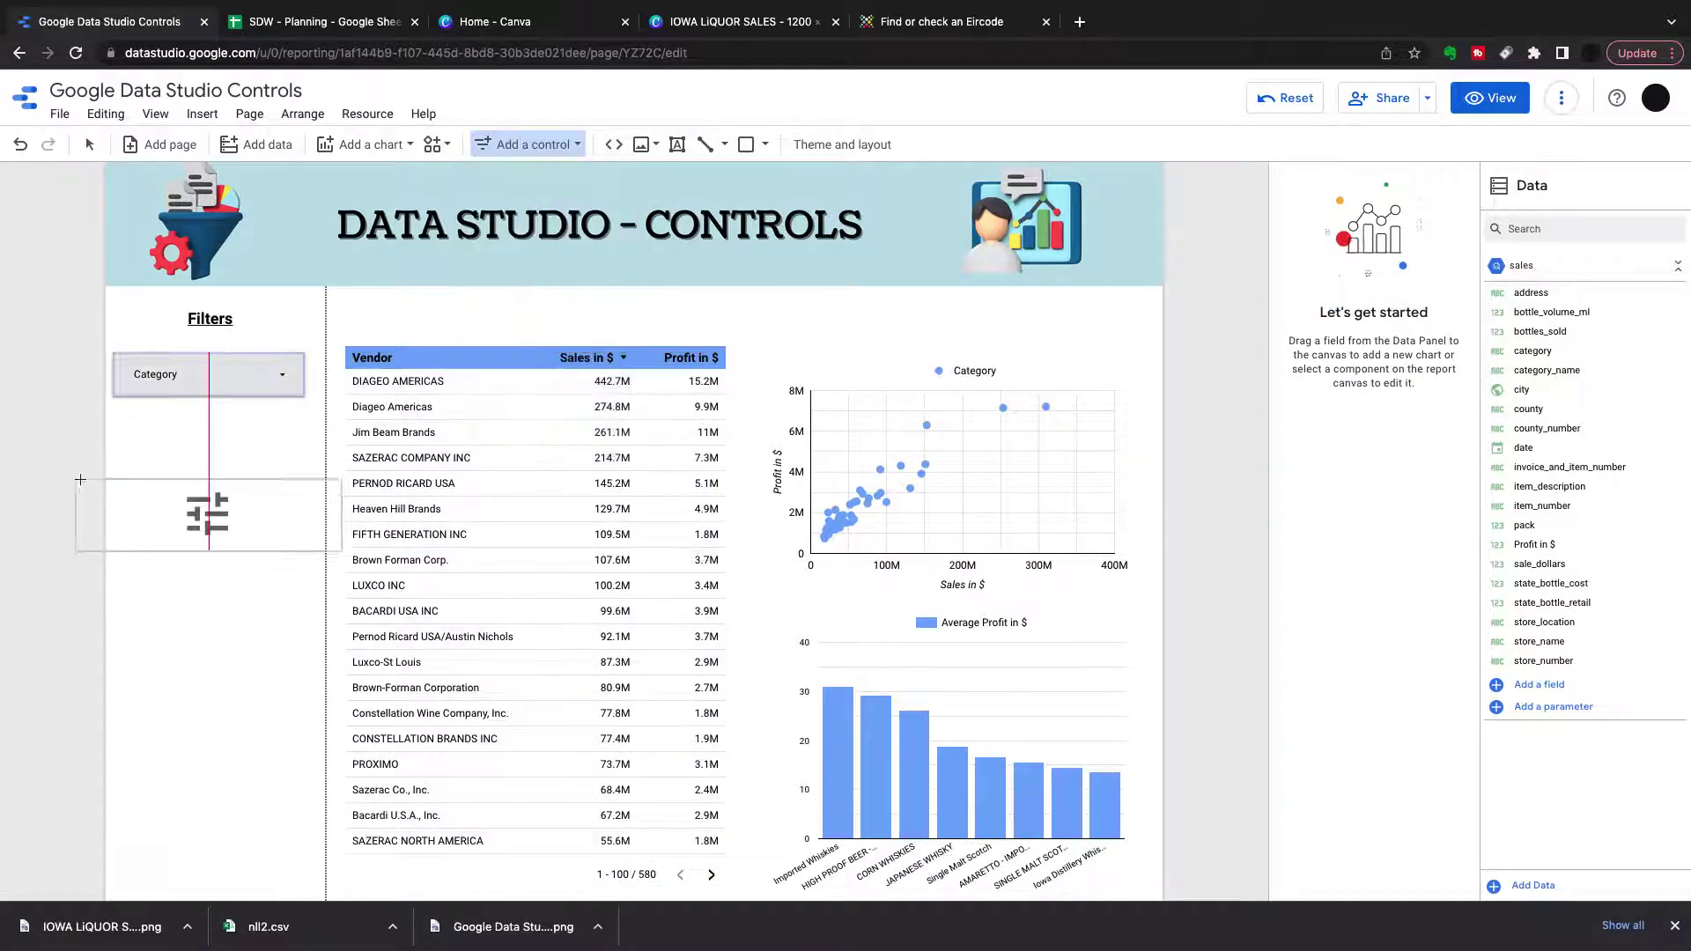
left_click(117, 435)
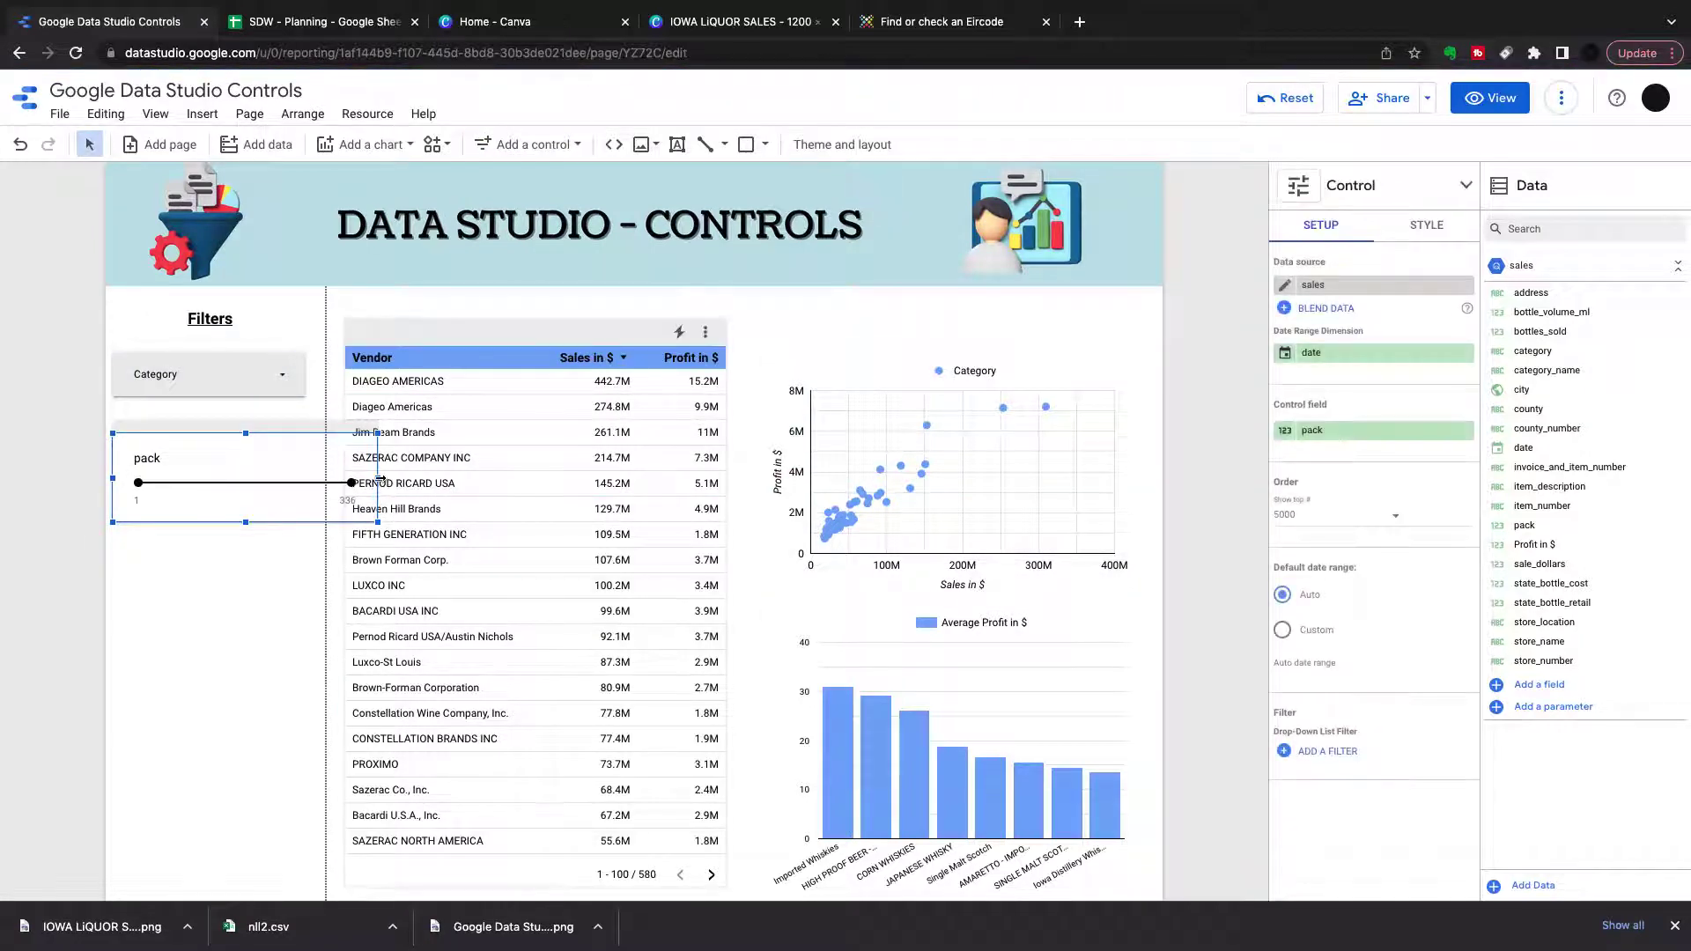
left_click_drag(377, 478, 314, 477)
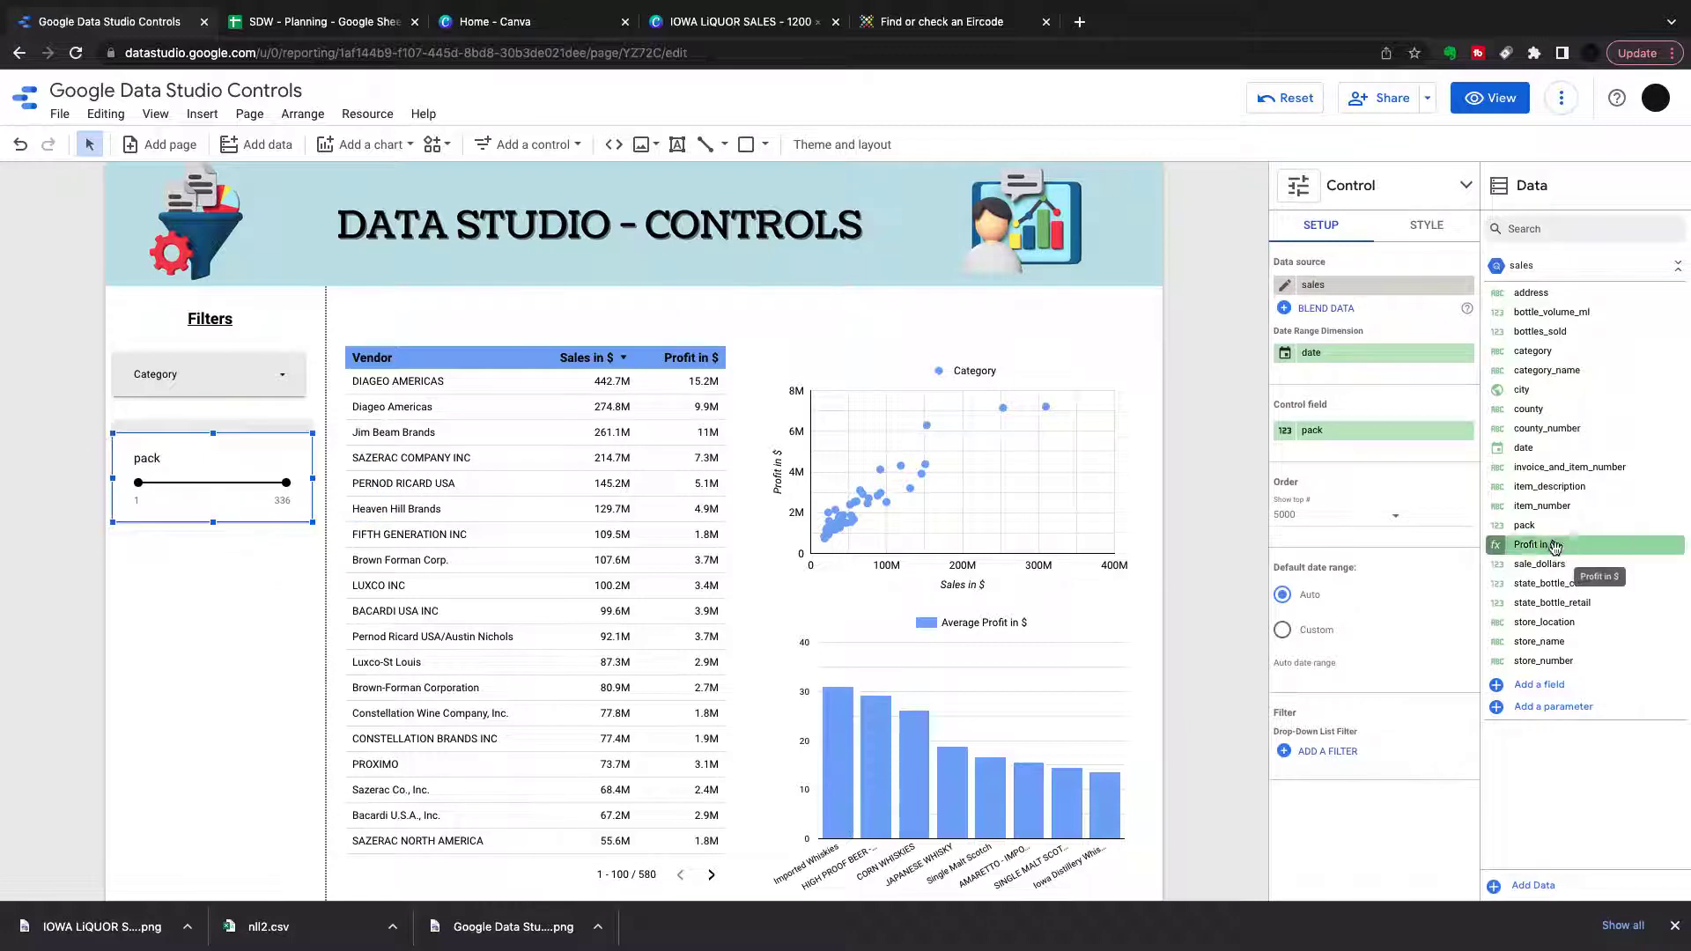
left_click_drag(1553, 546, 1356, 423)
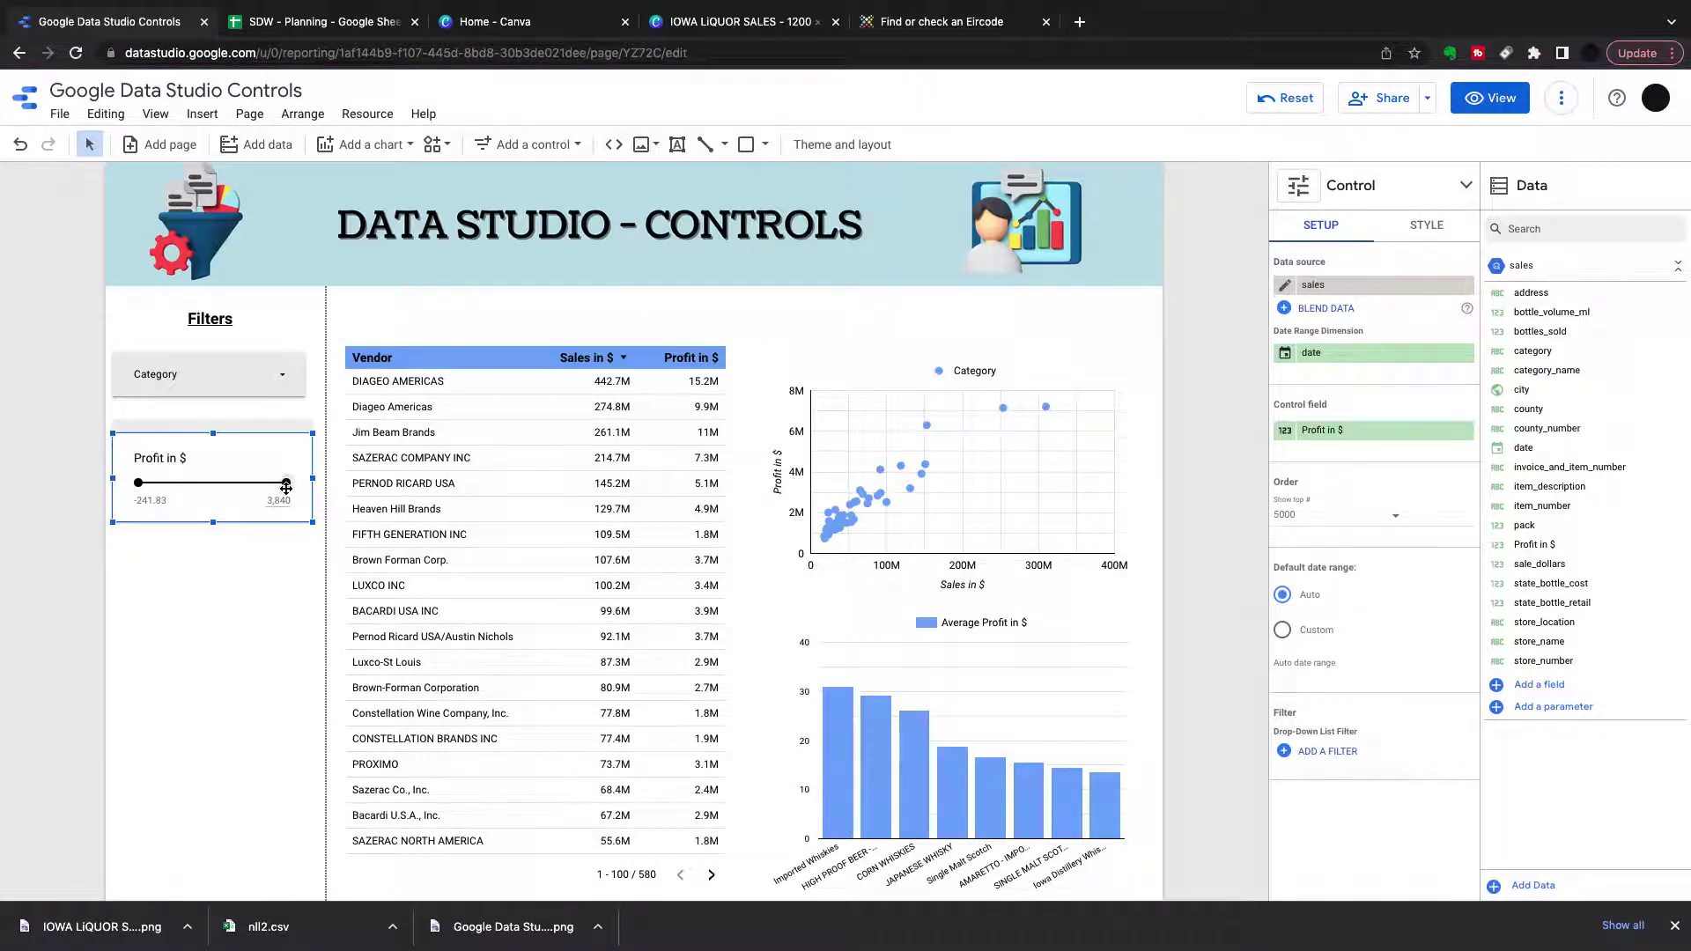
left_click_drag(285, 483, 206, 484)
left_click_drag(146, 482, 143, 482)
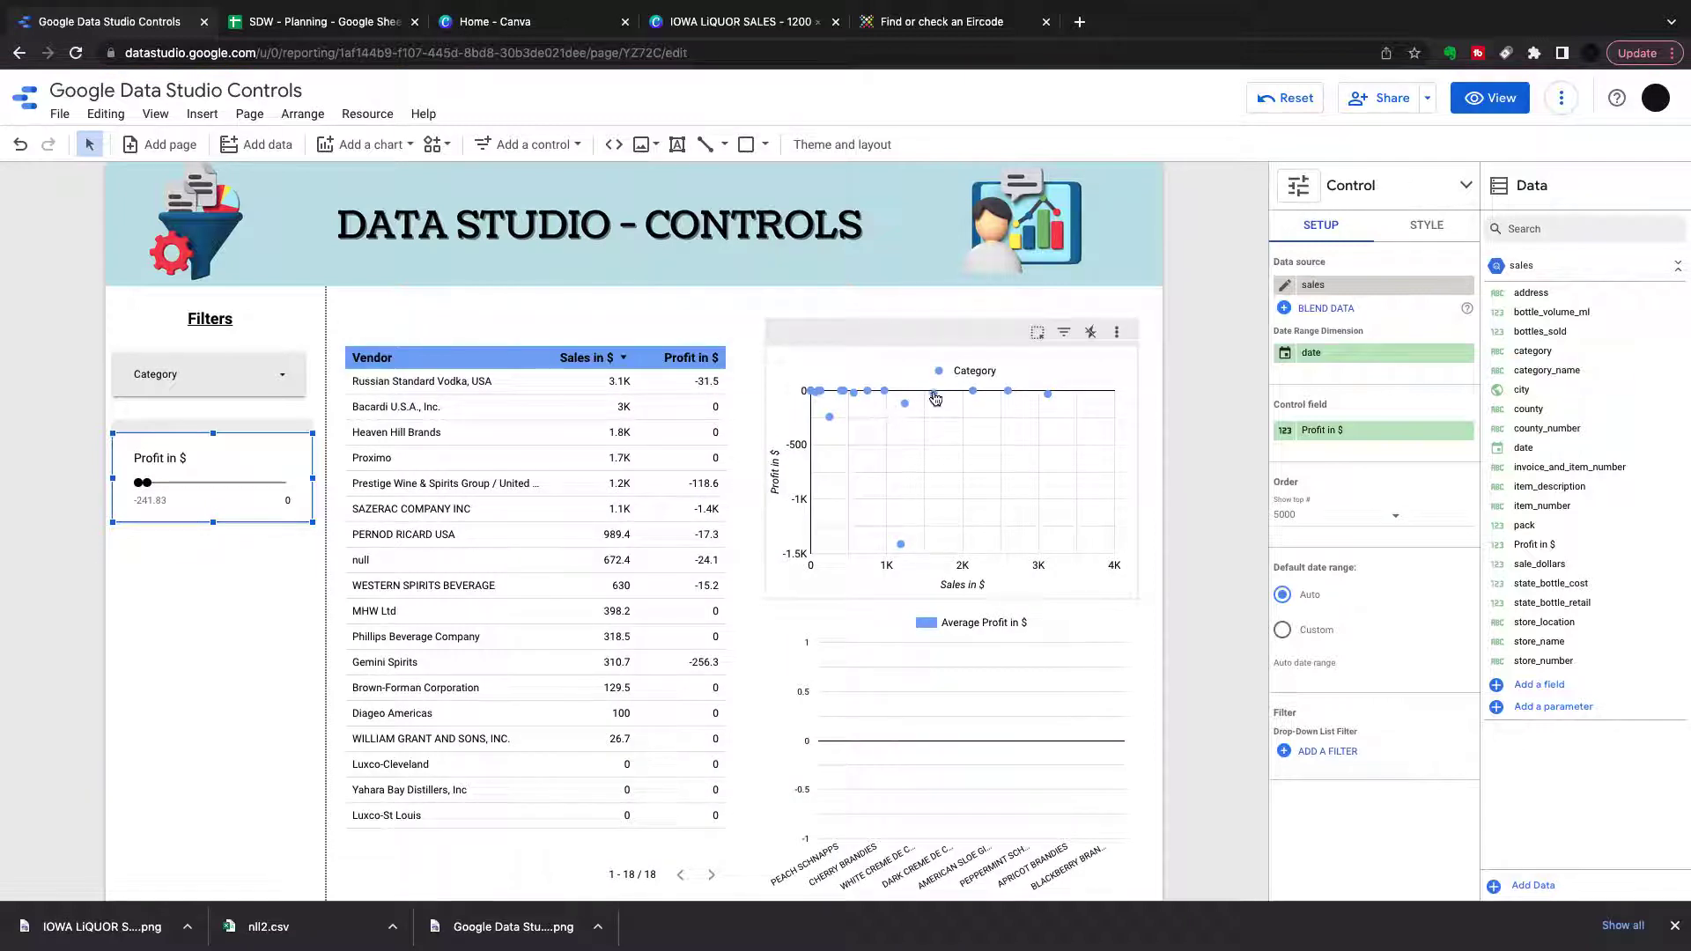
scroll(921, 669, "down", 1)
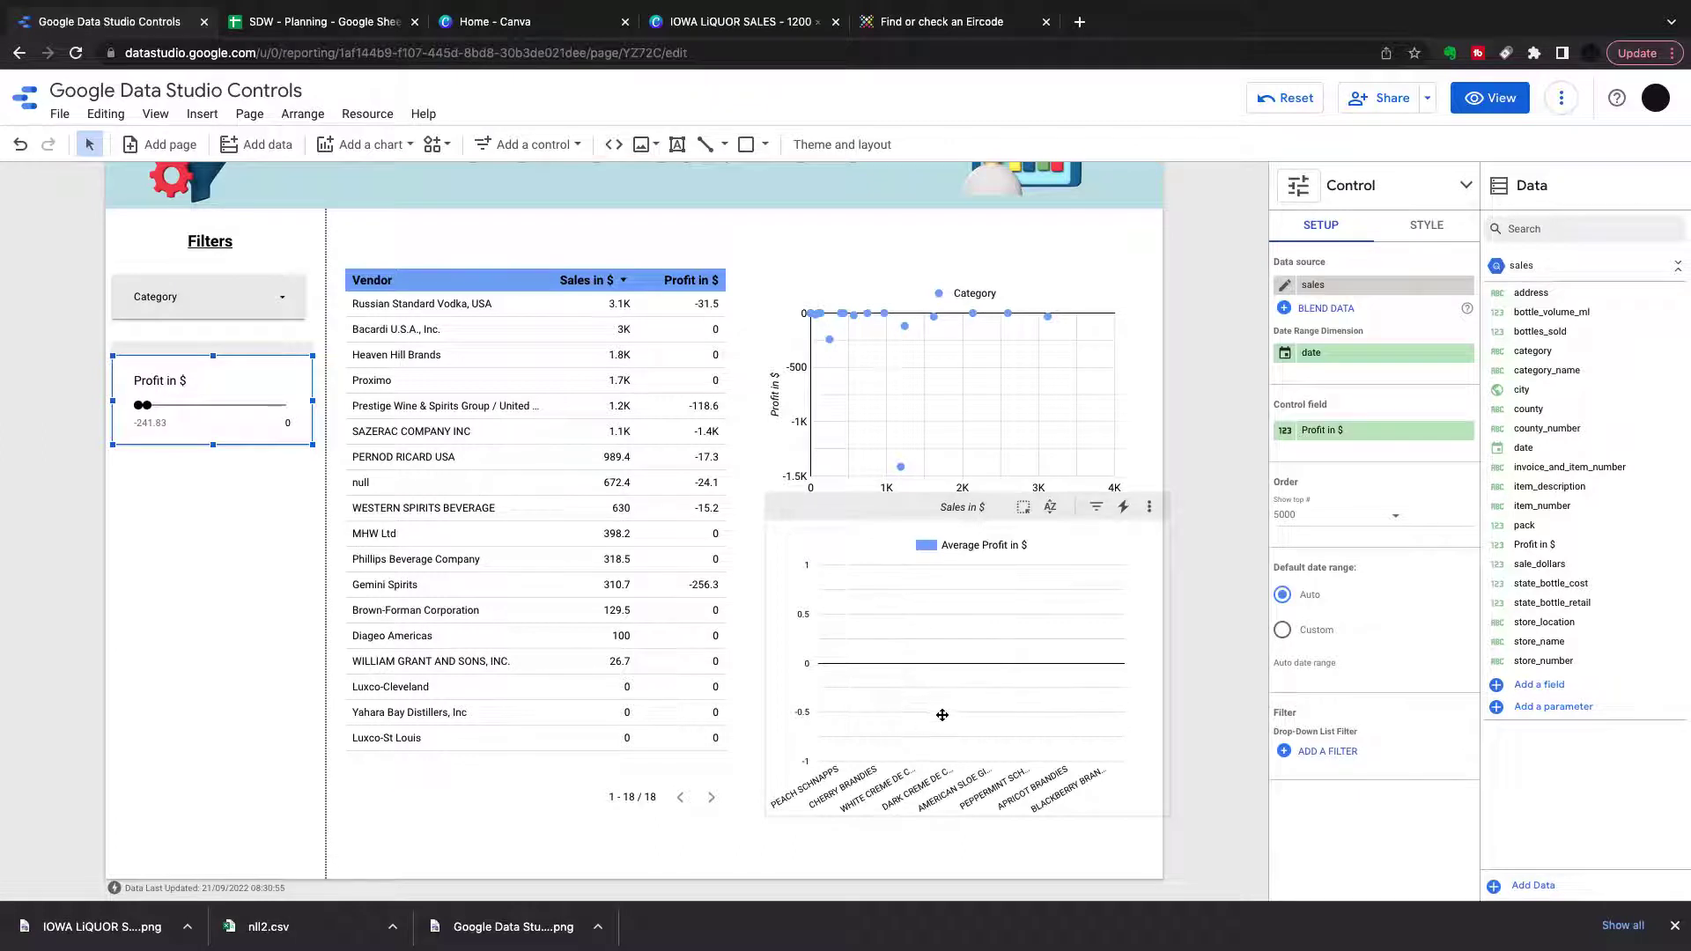
scroll(941, 705, "up", 1)
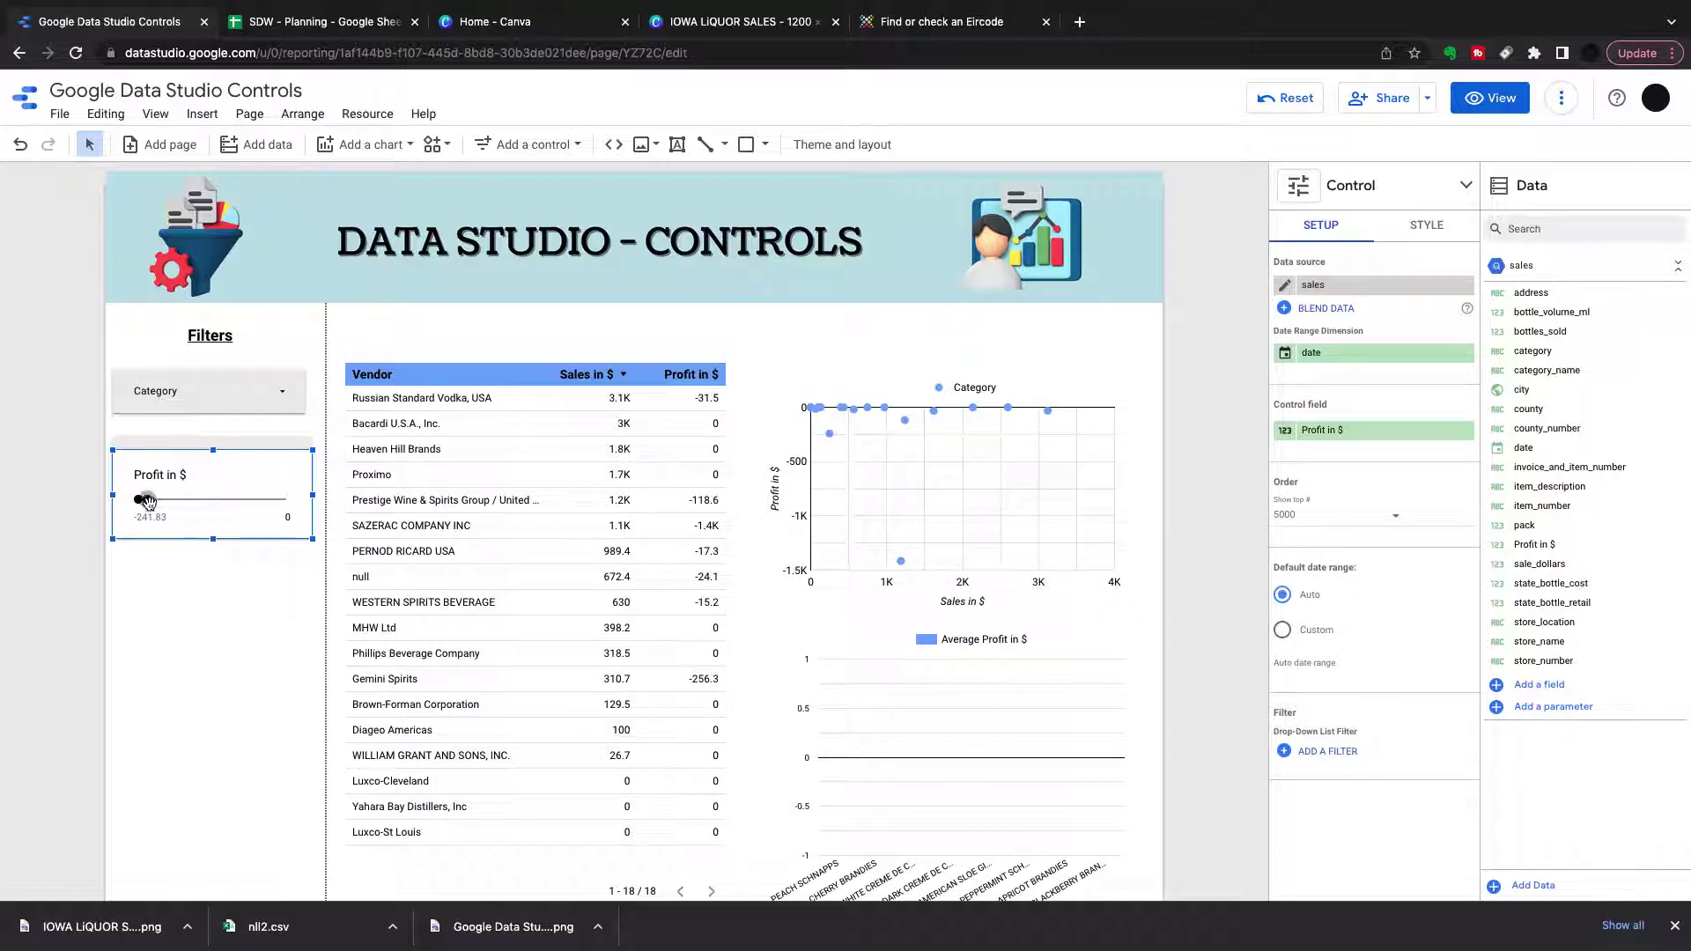
left_click_drag(148, 501, 280, 502)
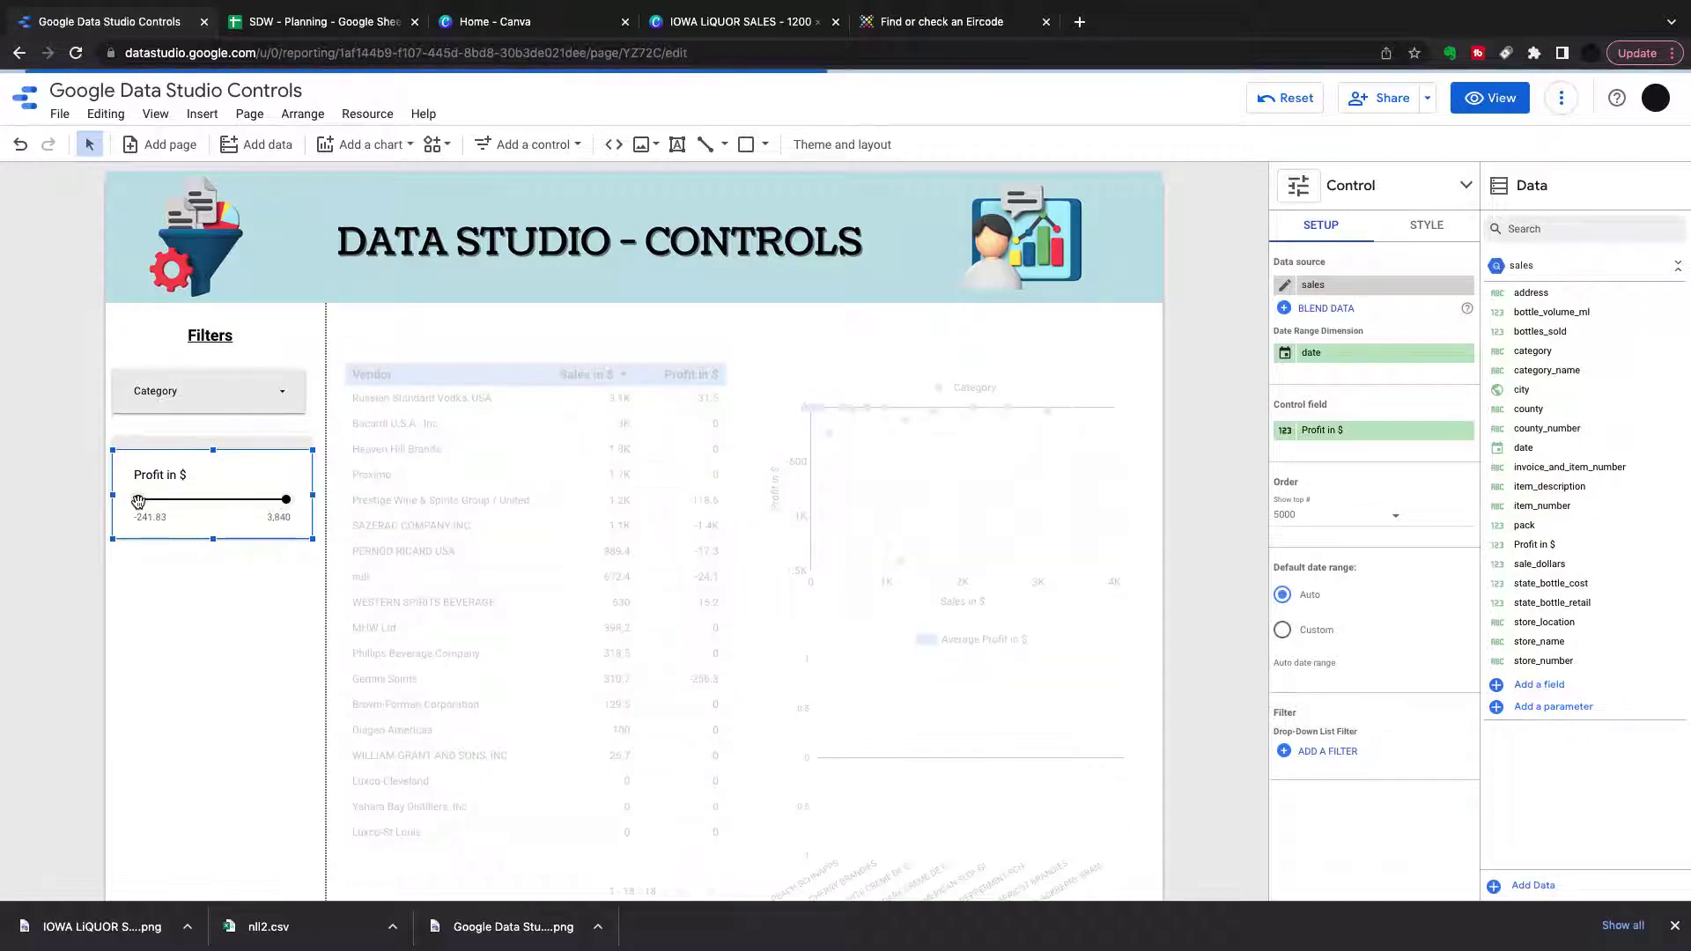
left_click_drag(138, 500, 229, 503)
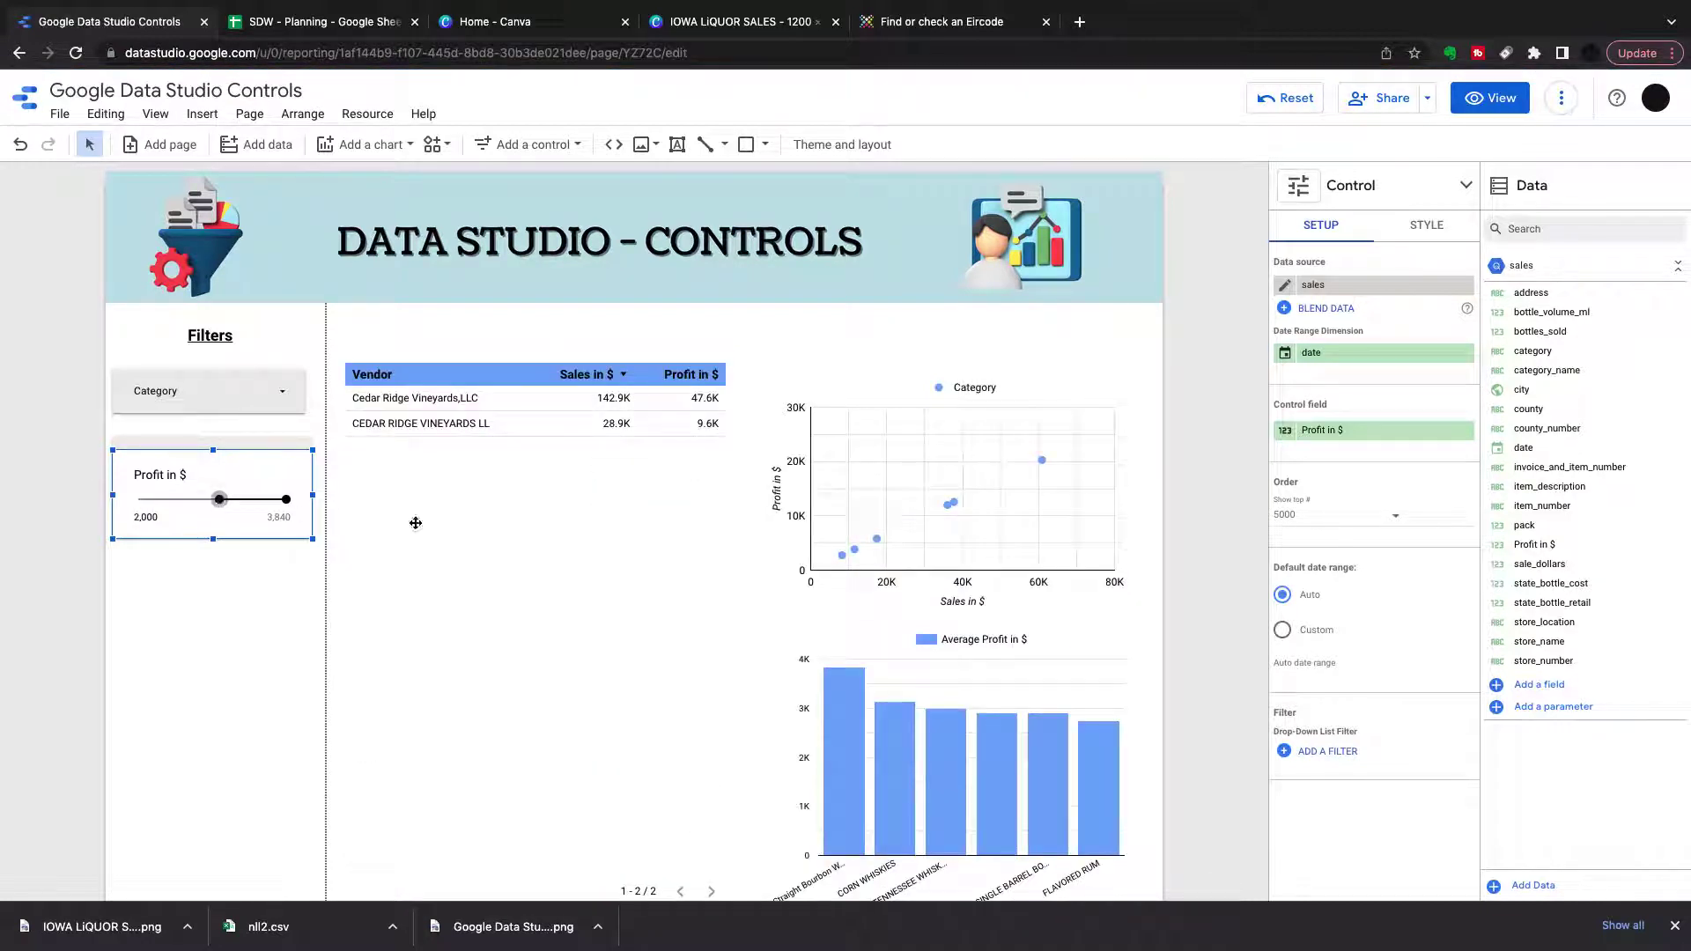
mouse_move(844, 561)
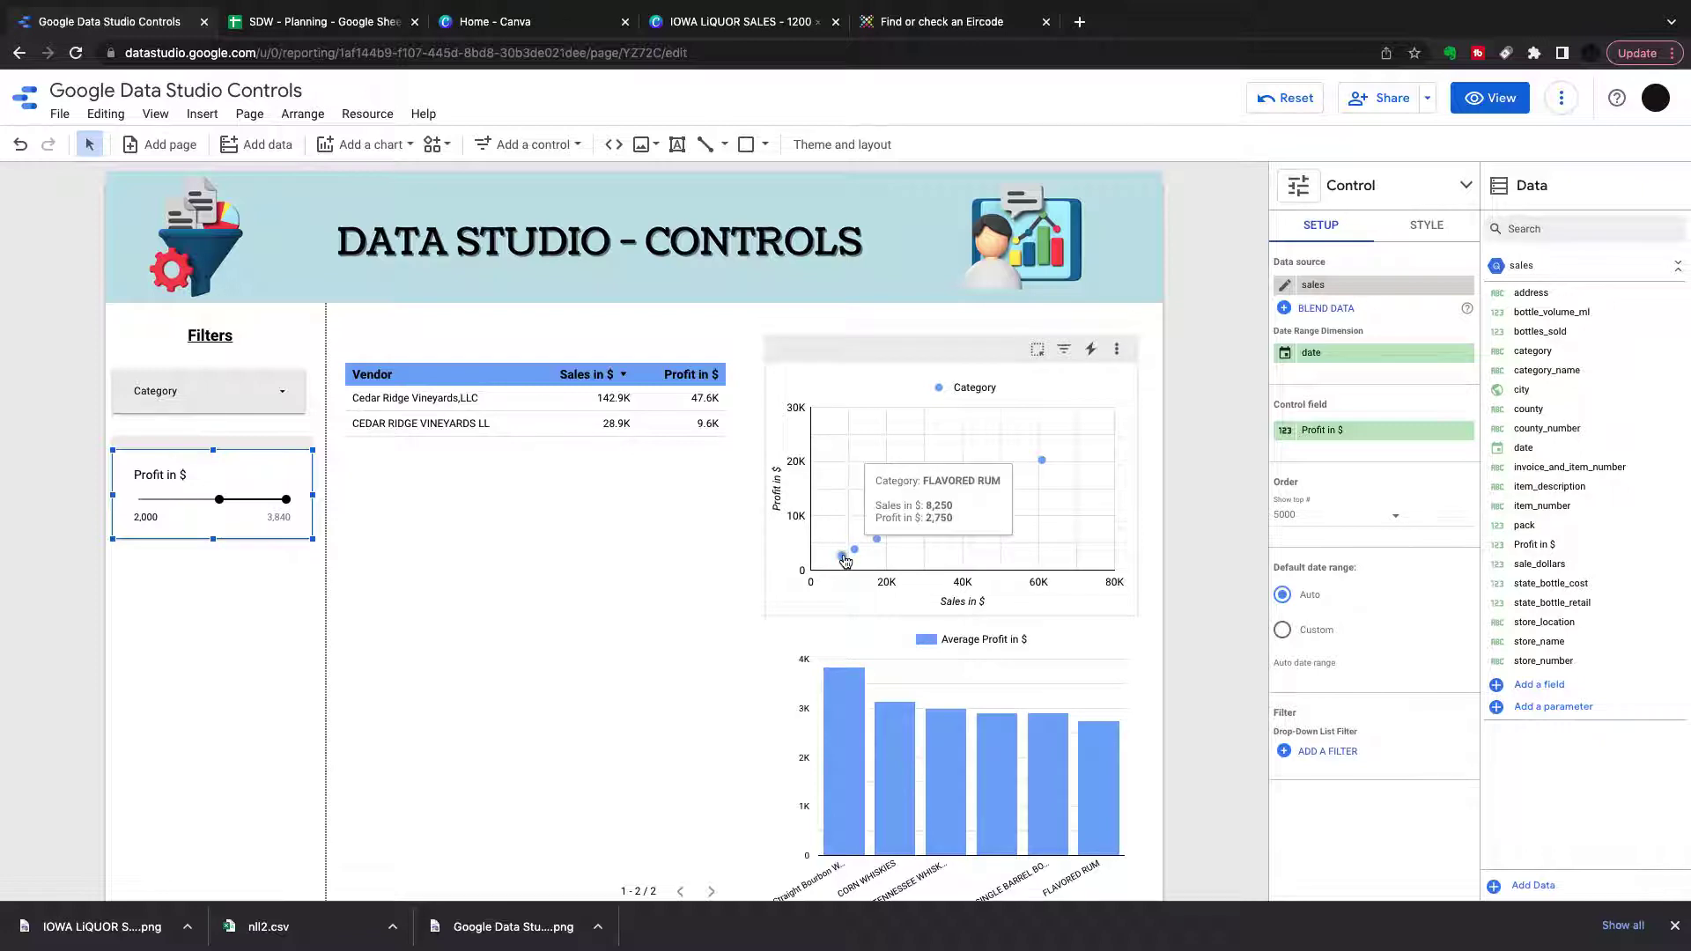
key("ctrl+z")
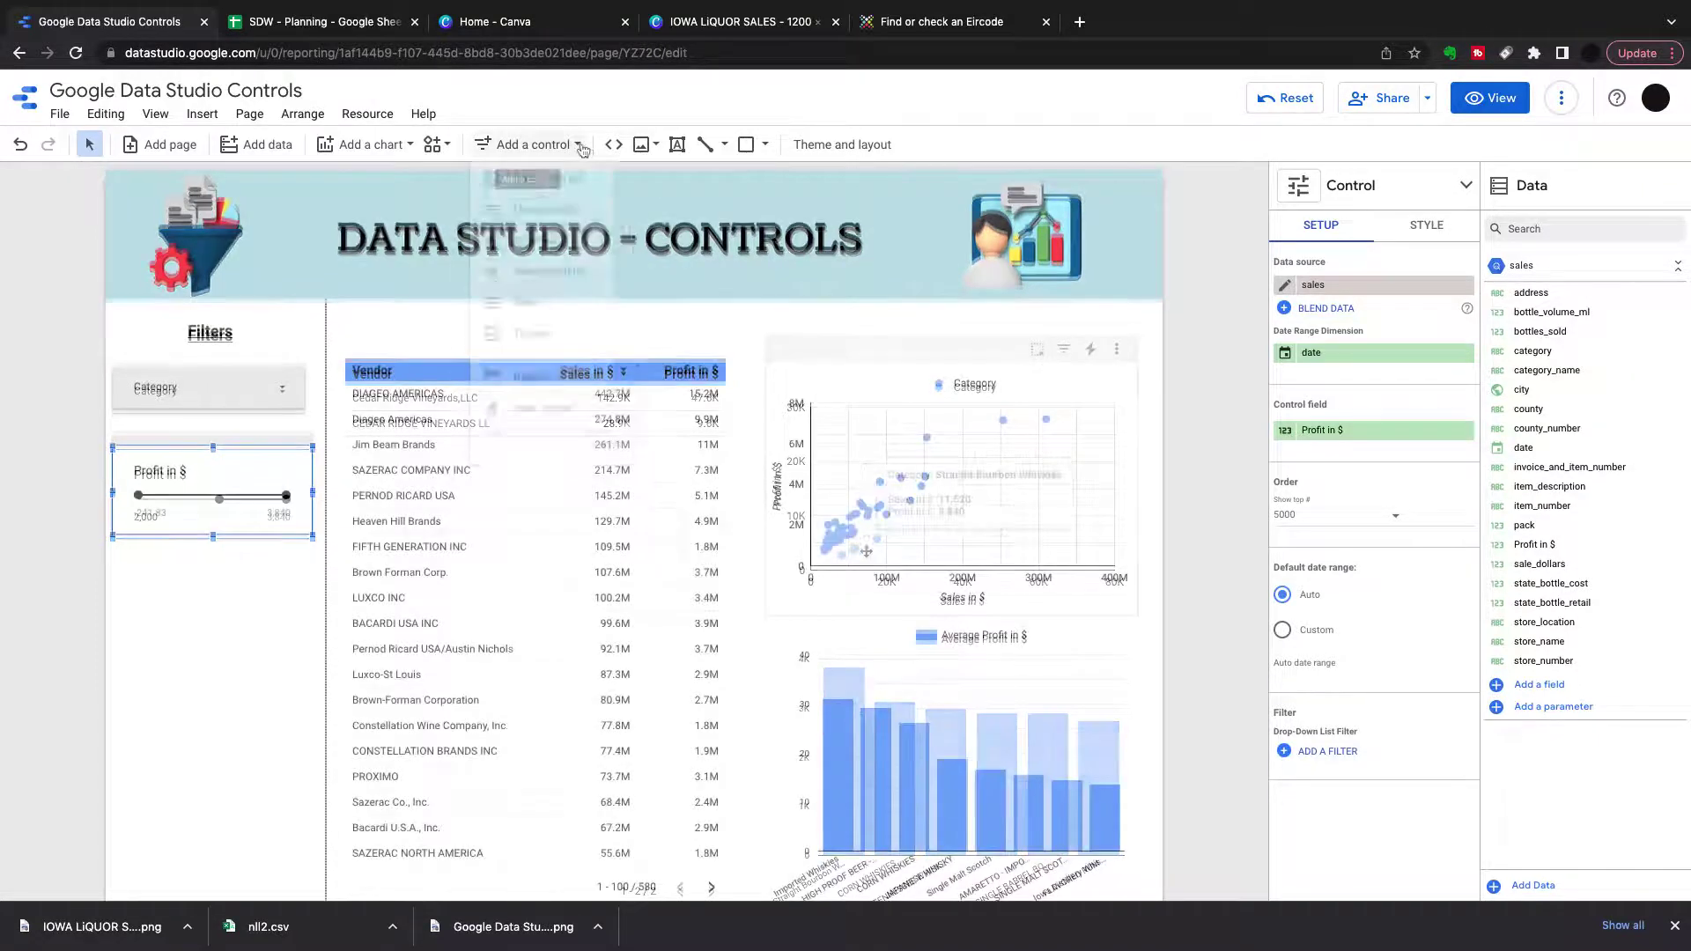
- Add a date range control above the charts, widen it, and make it slightly shorter
left_click(578, 145)
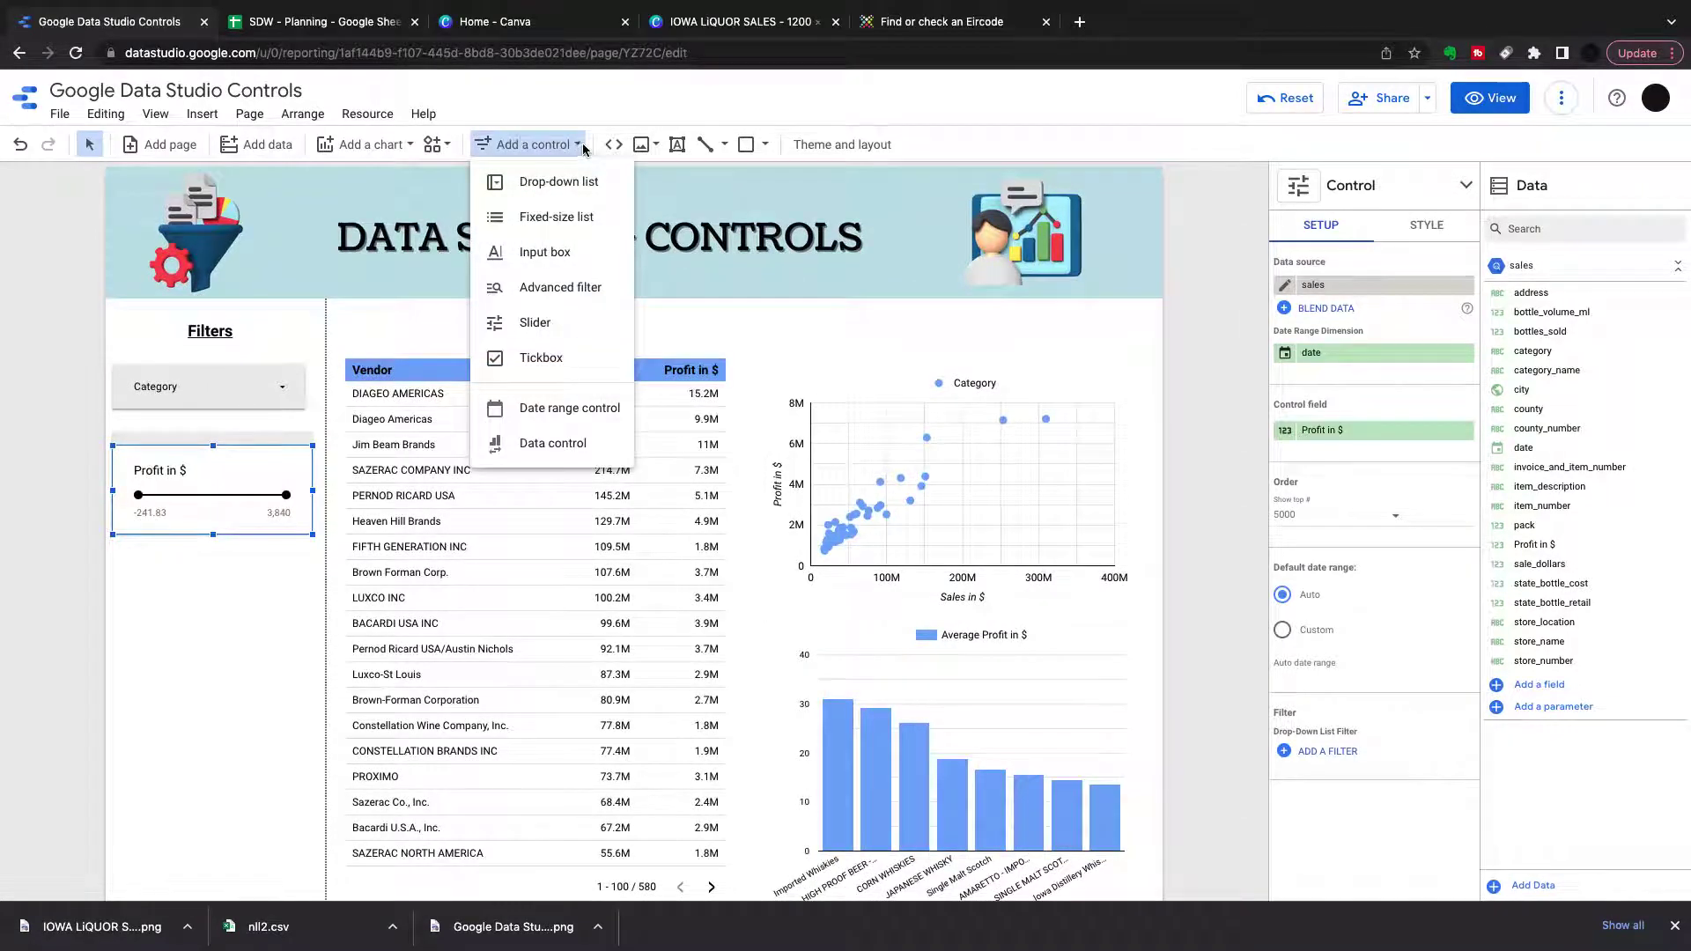
left_click(546, 358)
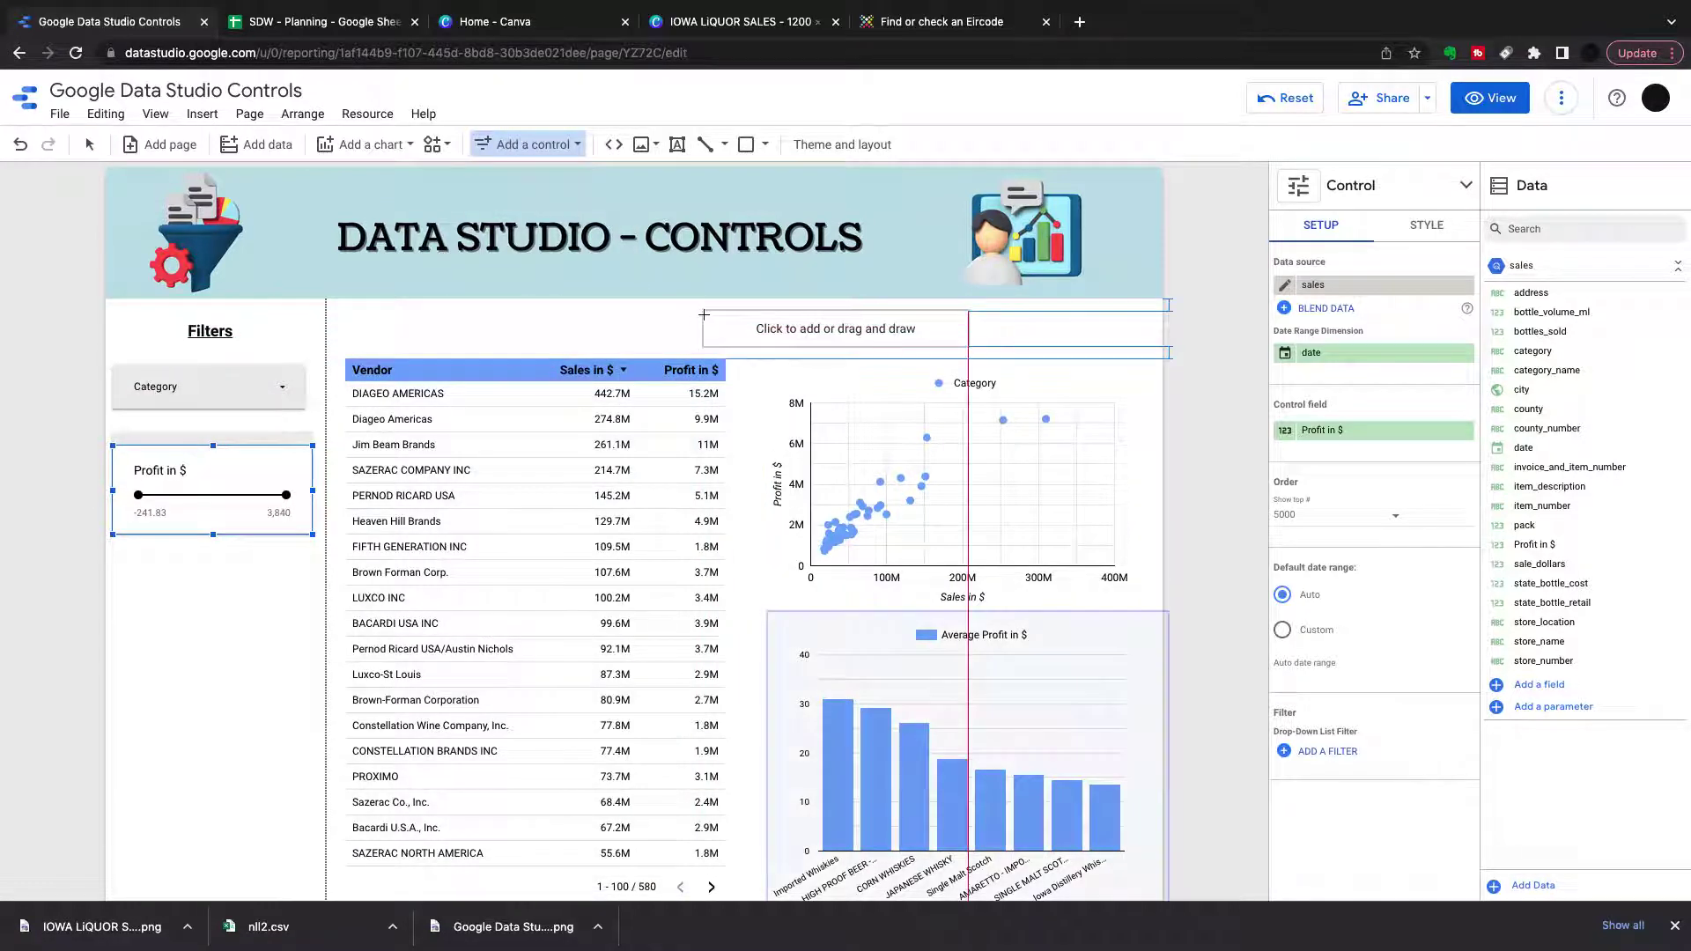
left_click(704, 314)
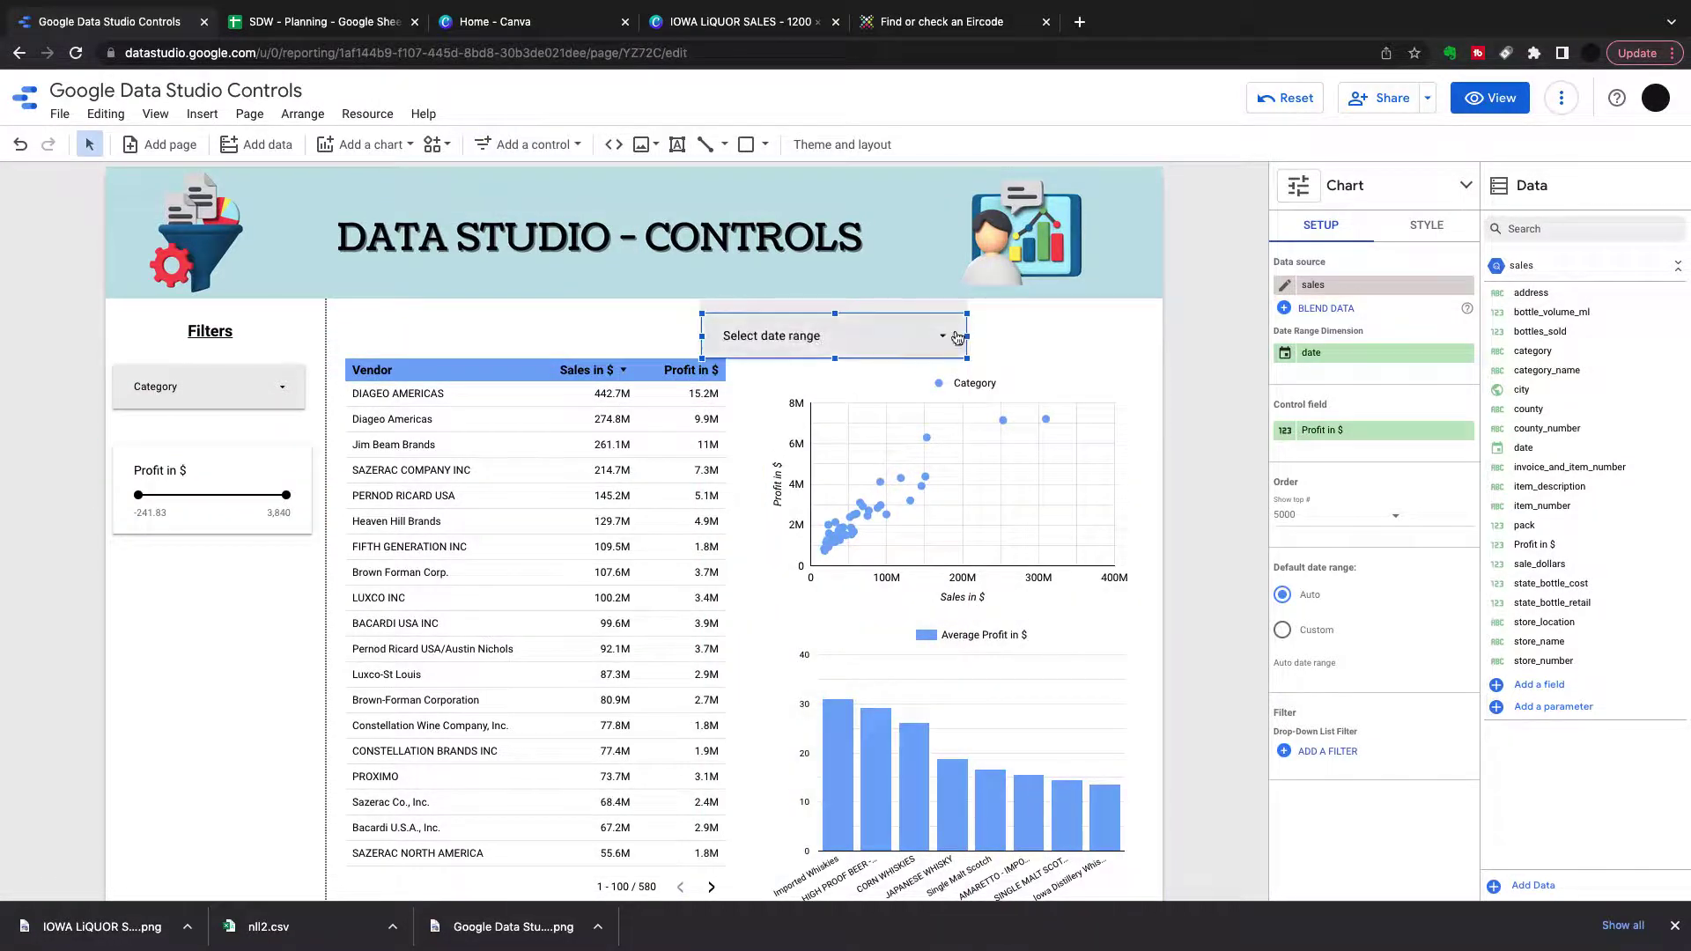
left_click_drag(966, 336, 1057, 336)
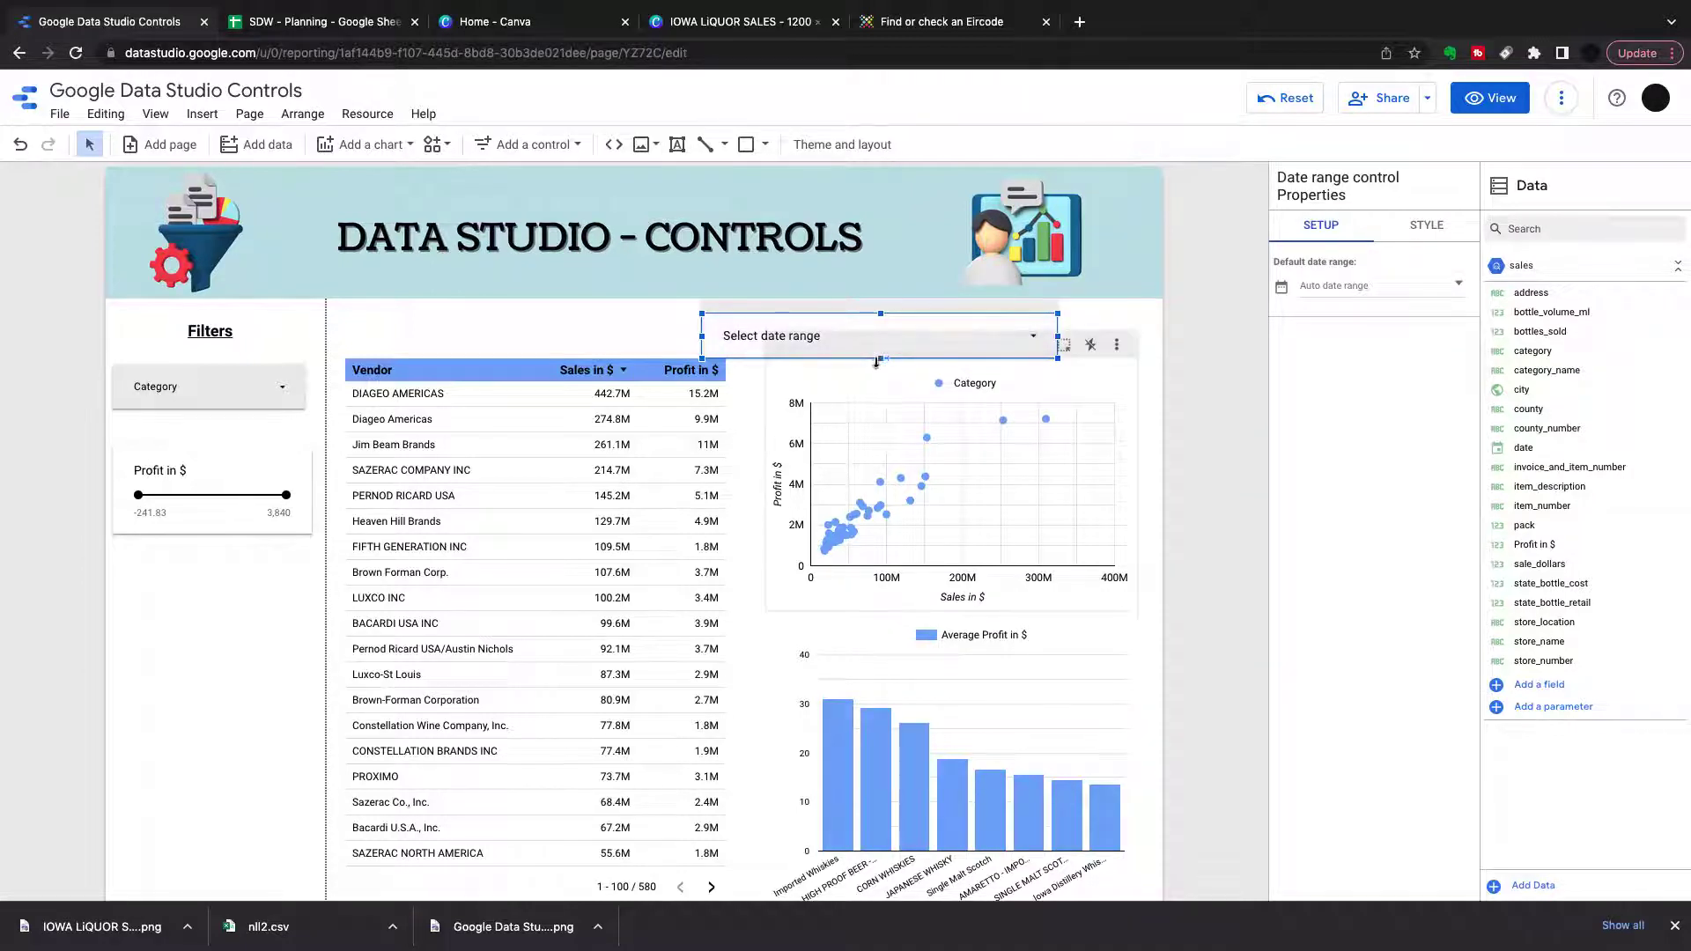
left_click_drag(881, 359, 881, 350)
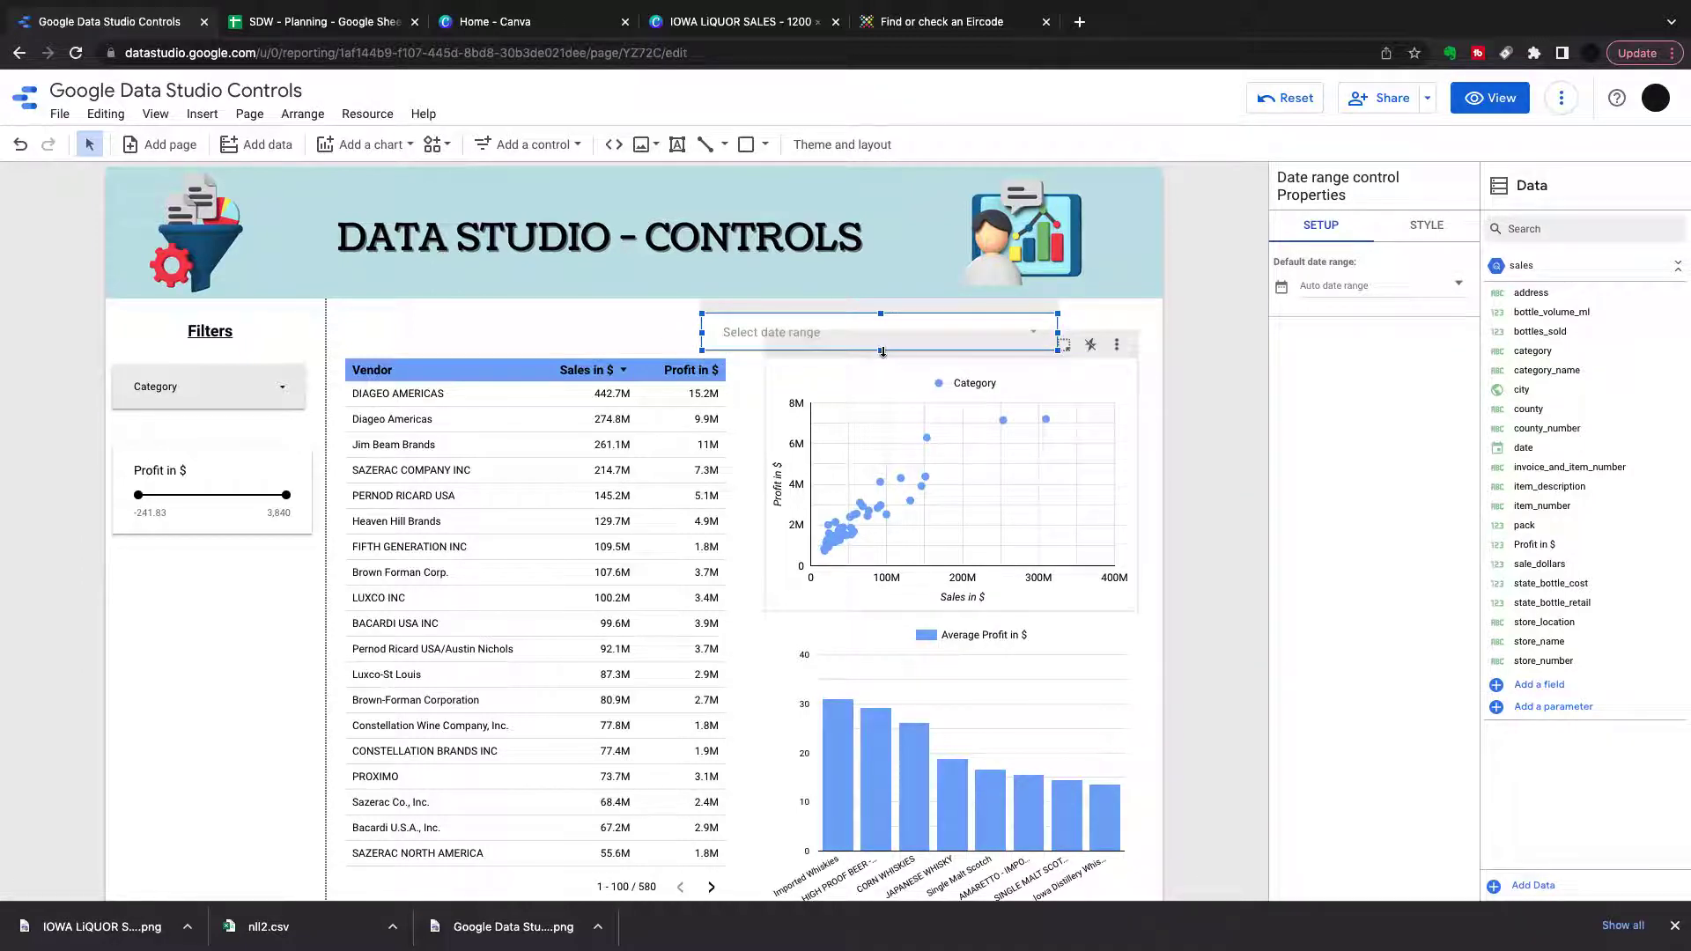
- Try the advanced relative start and end date settings, then discard them
left_click(1034, 345)
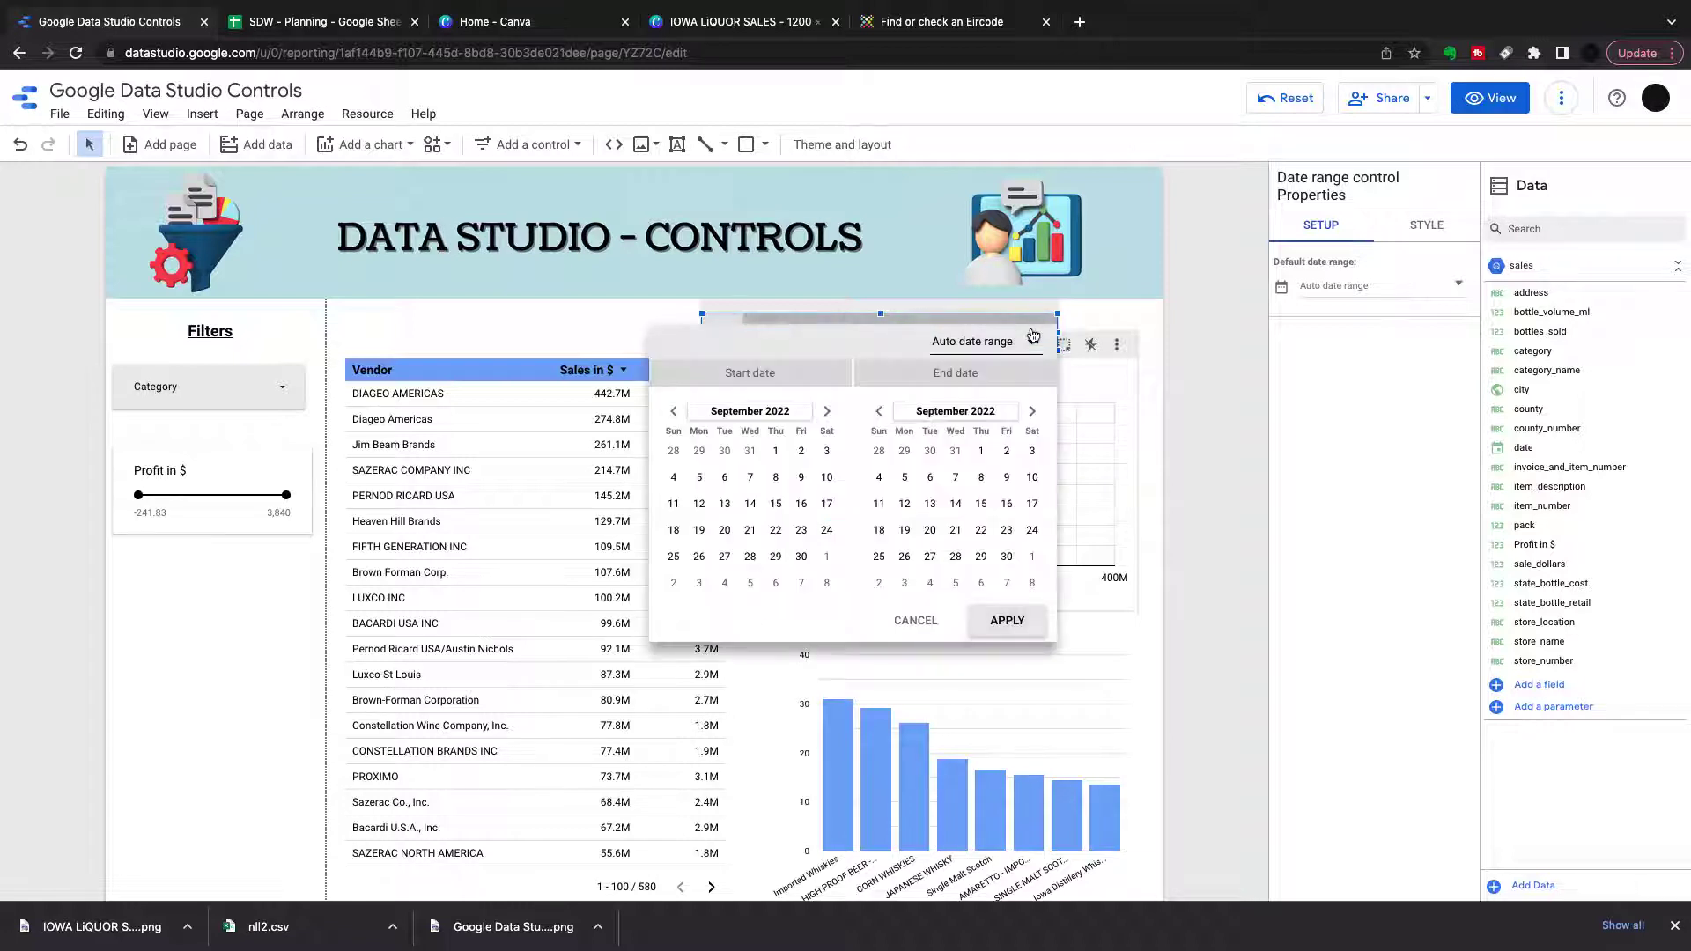
left_click(1034, 350)
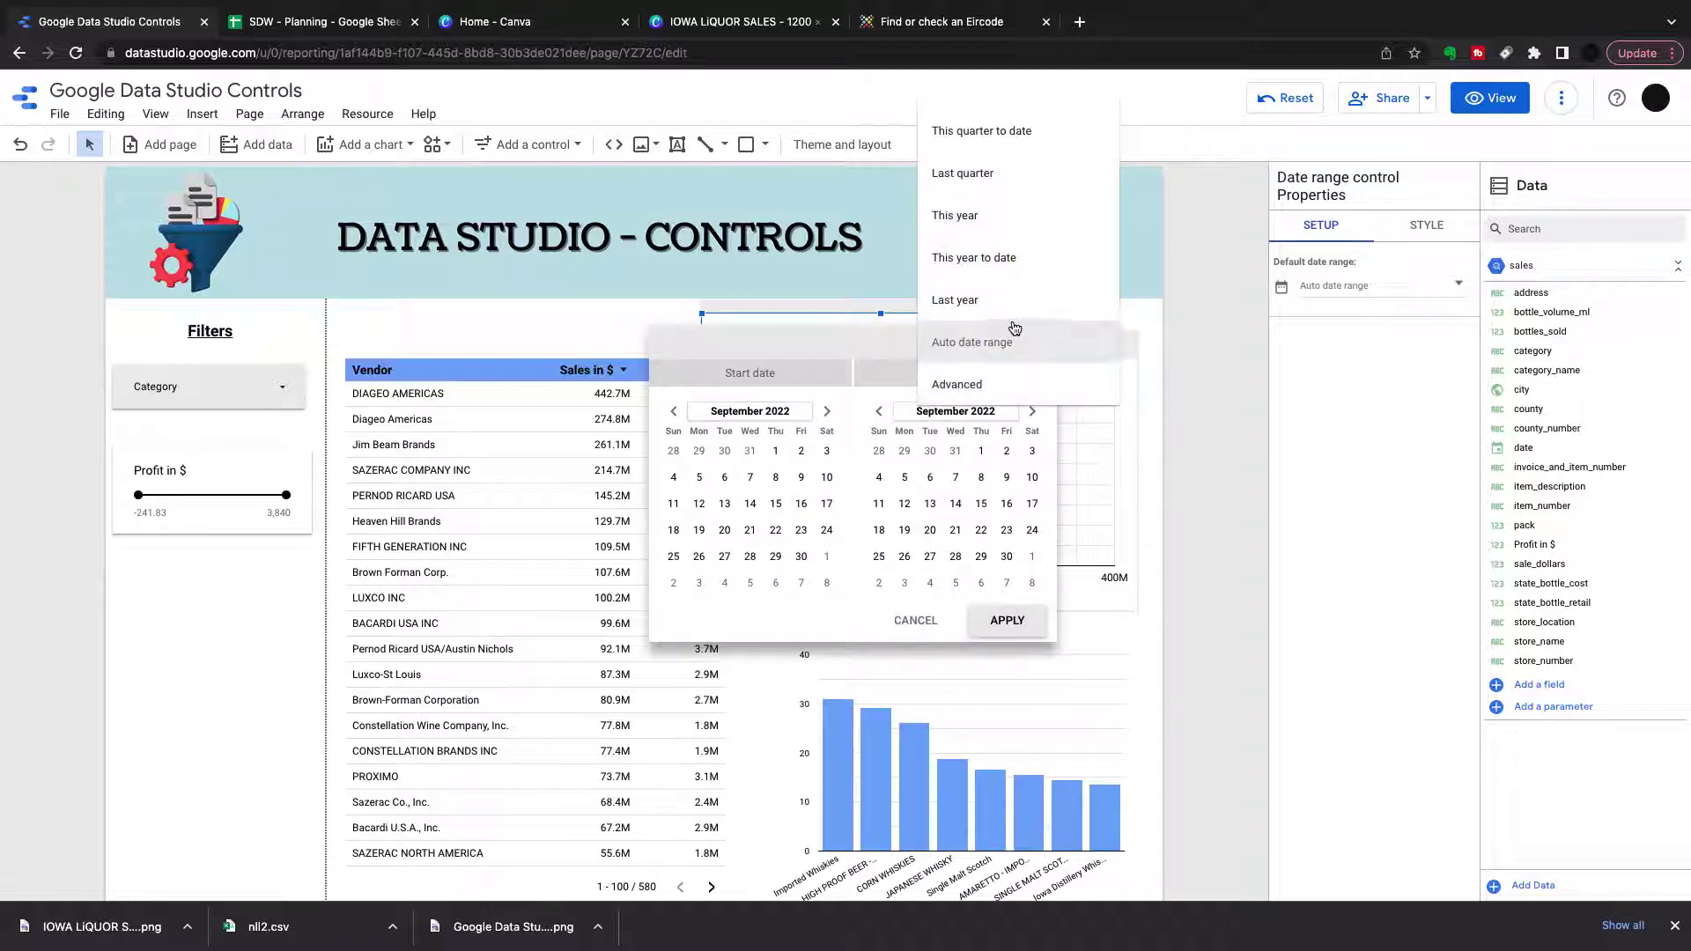
scroll(999, 305, "up", 5)
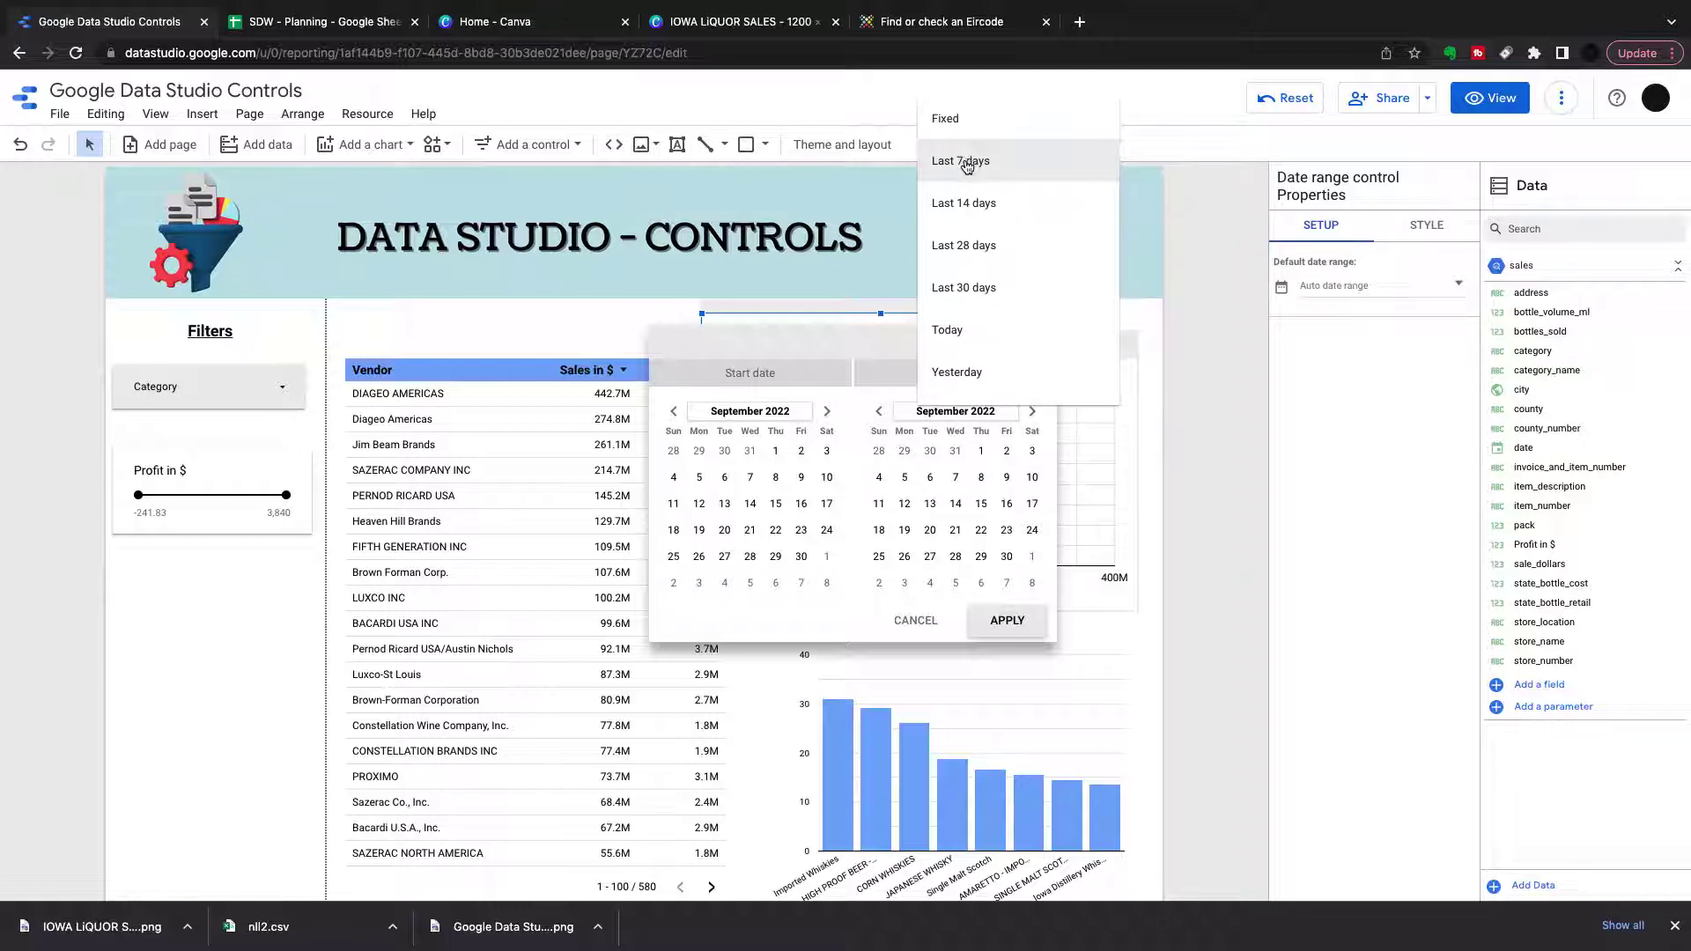
scroll(986, 308, "down", 3)
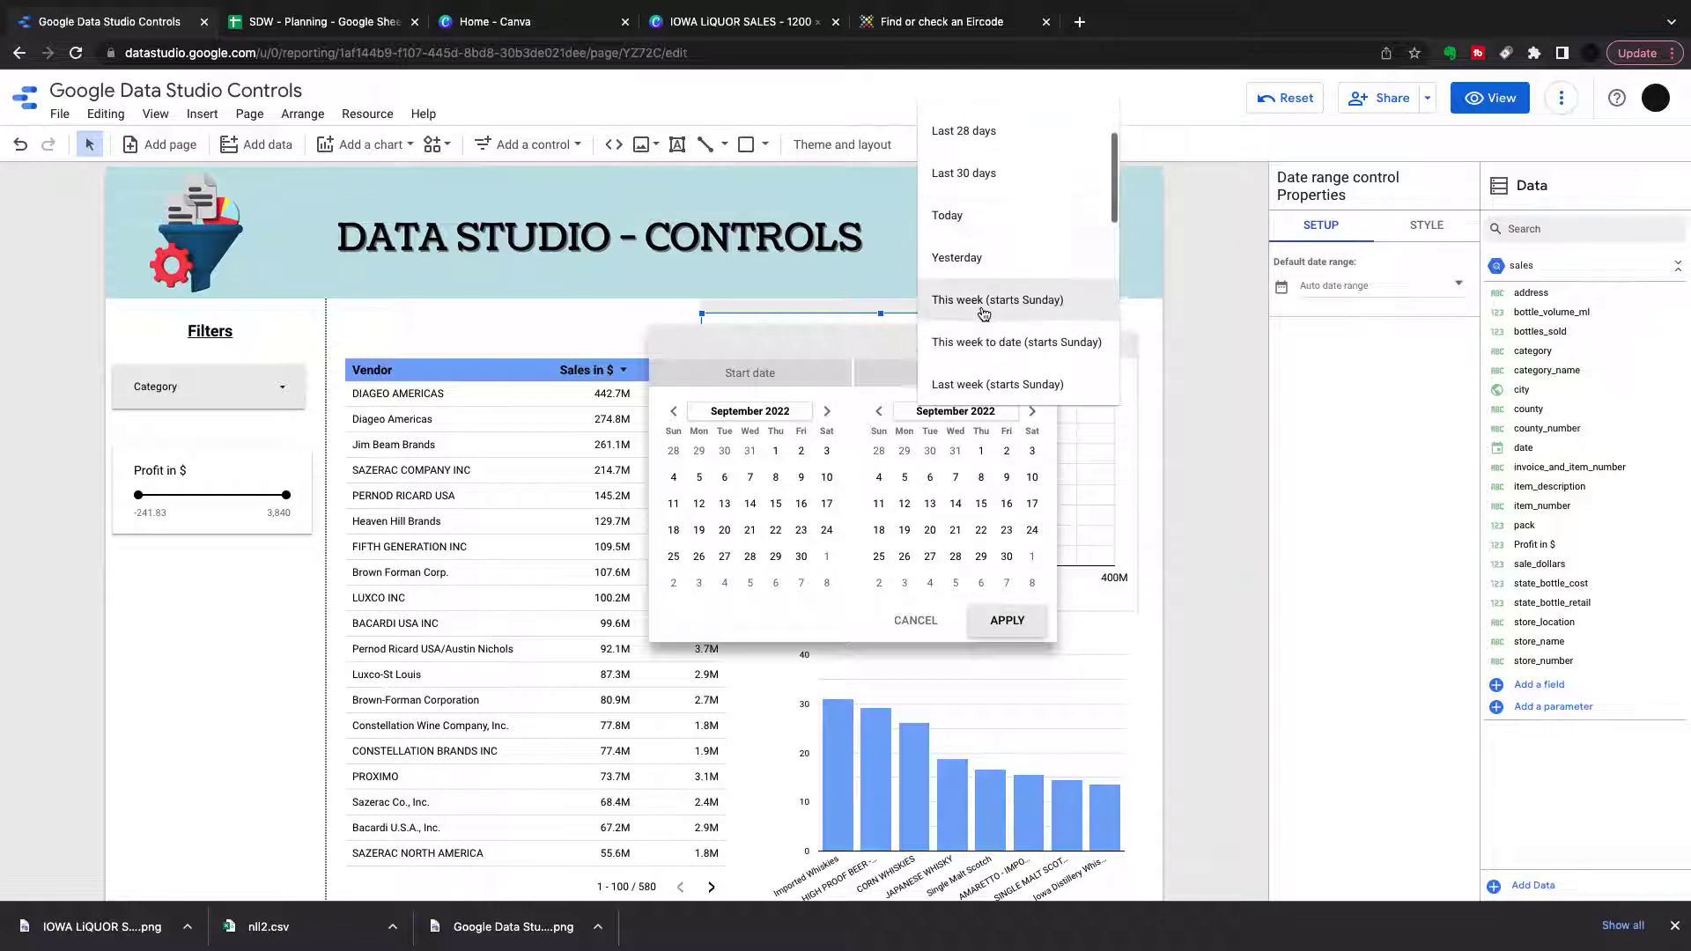
scroll(986, 309, "down", 5)
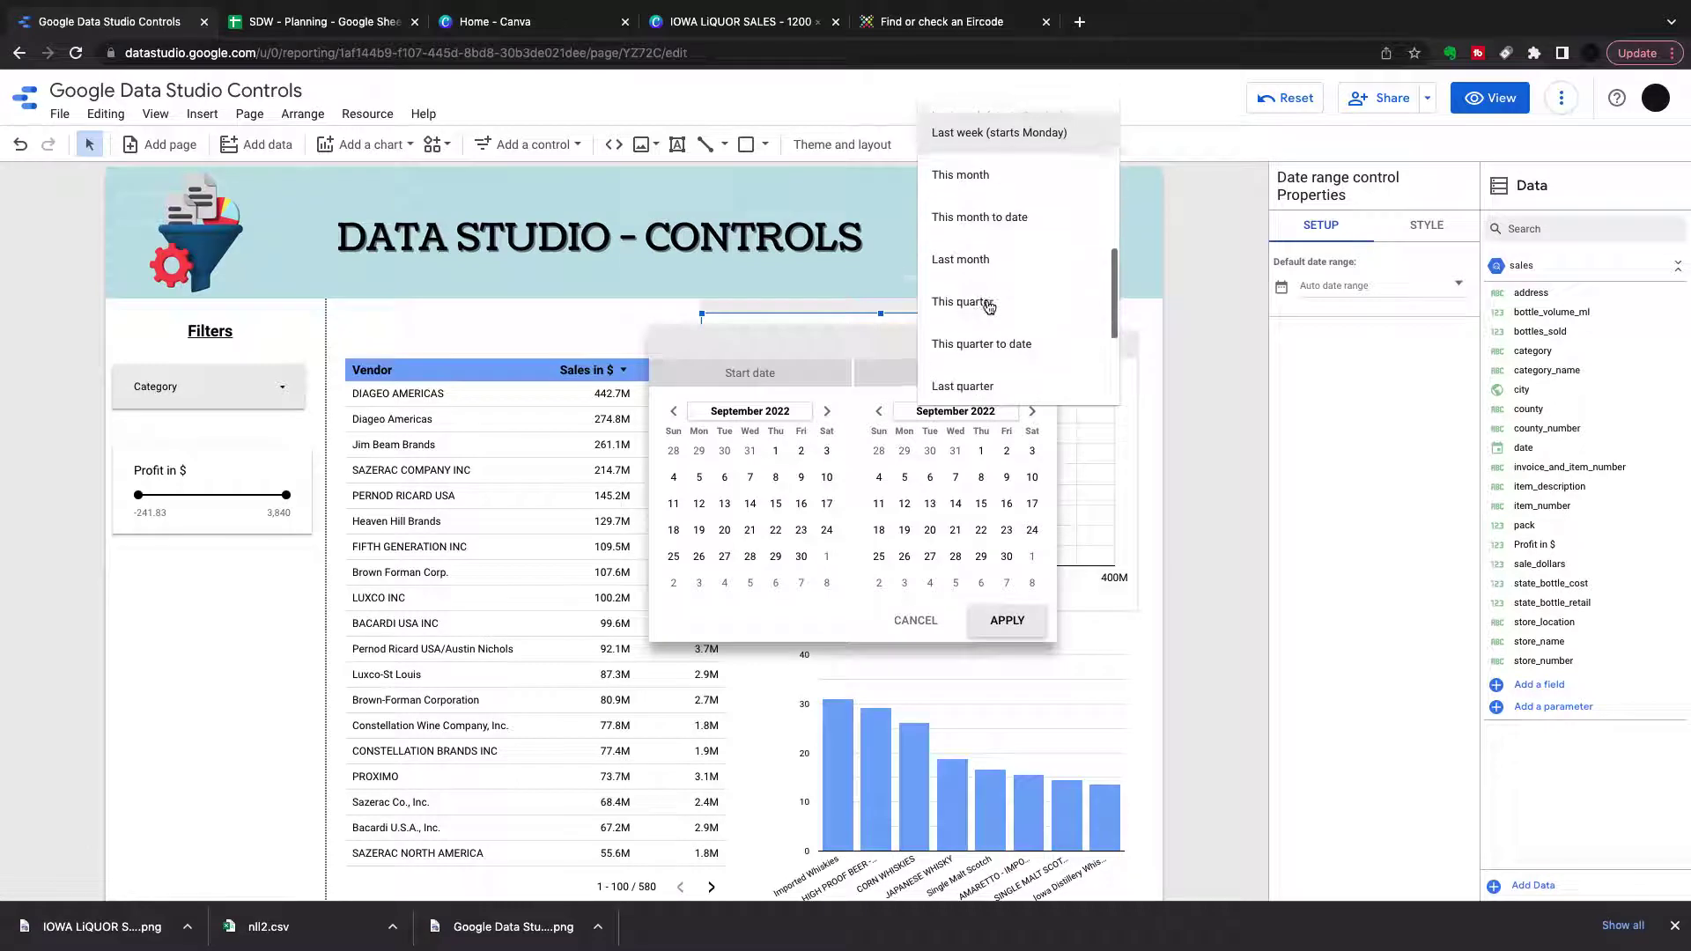
scroll(988, 305, "down", 2)
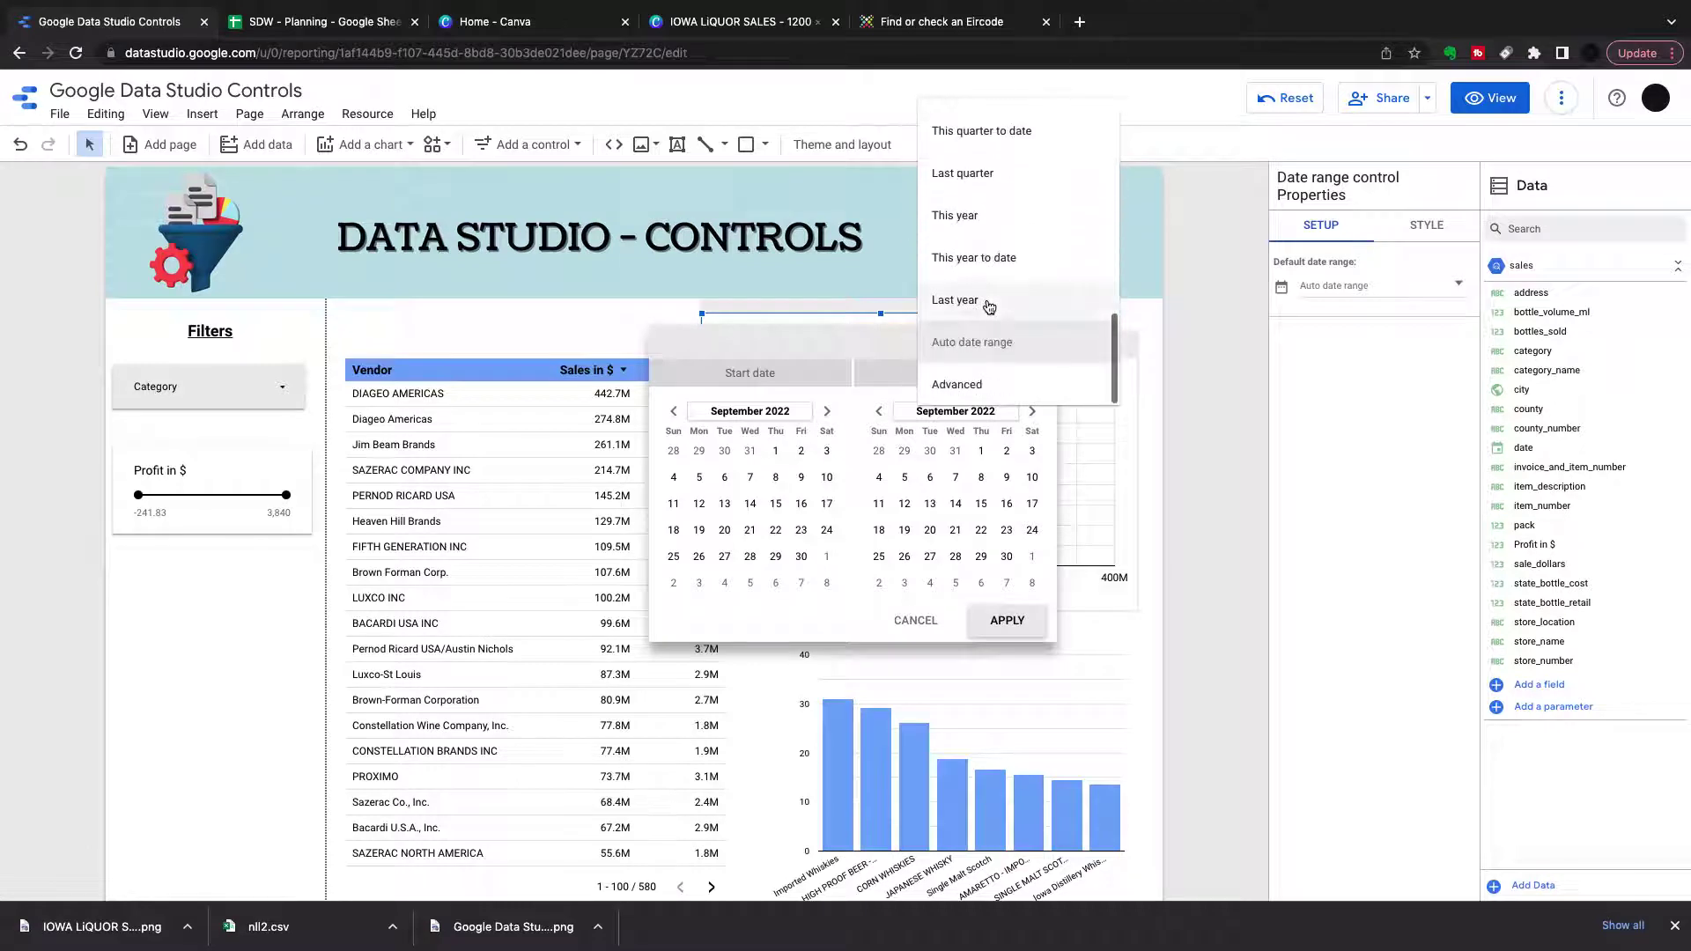
left_click(966, 380)
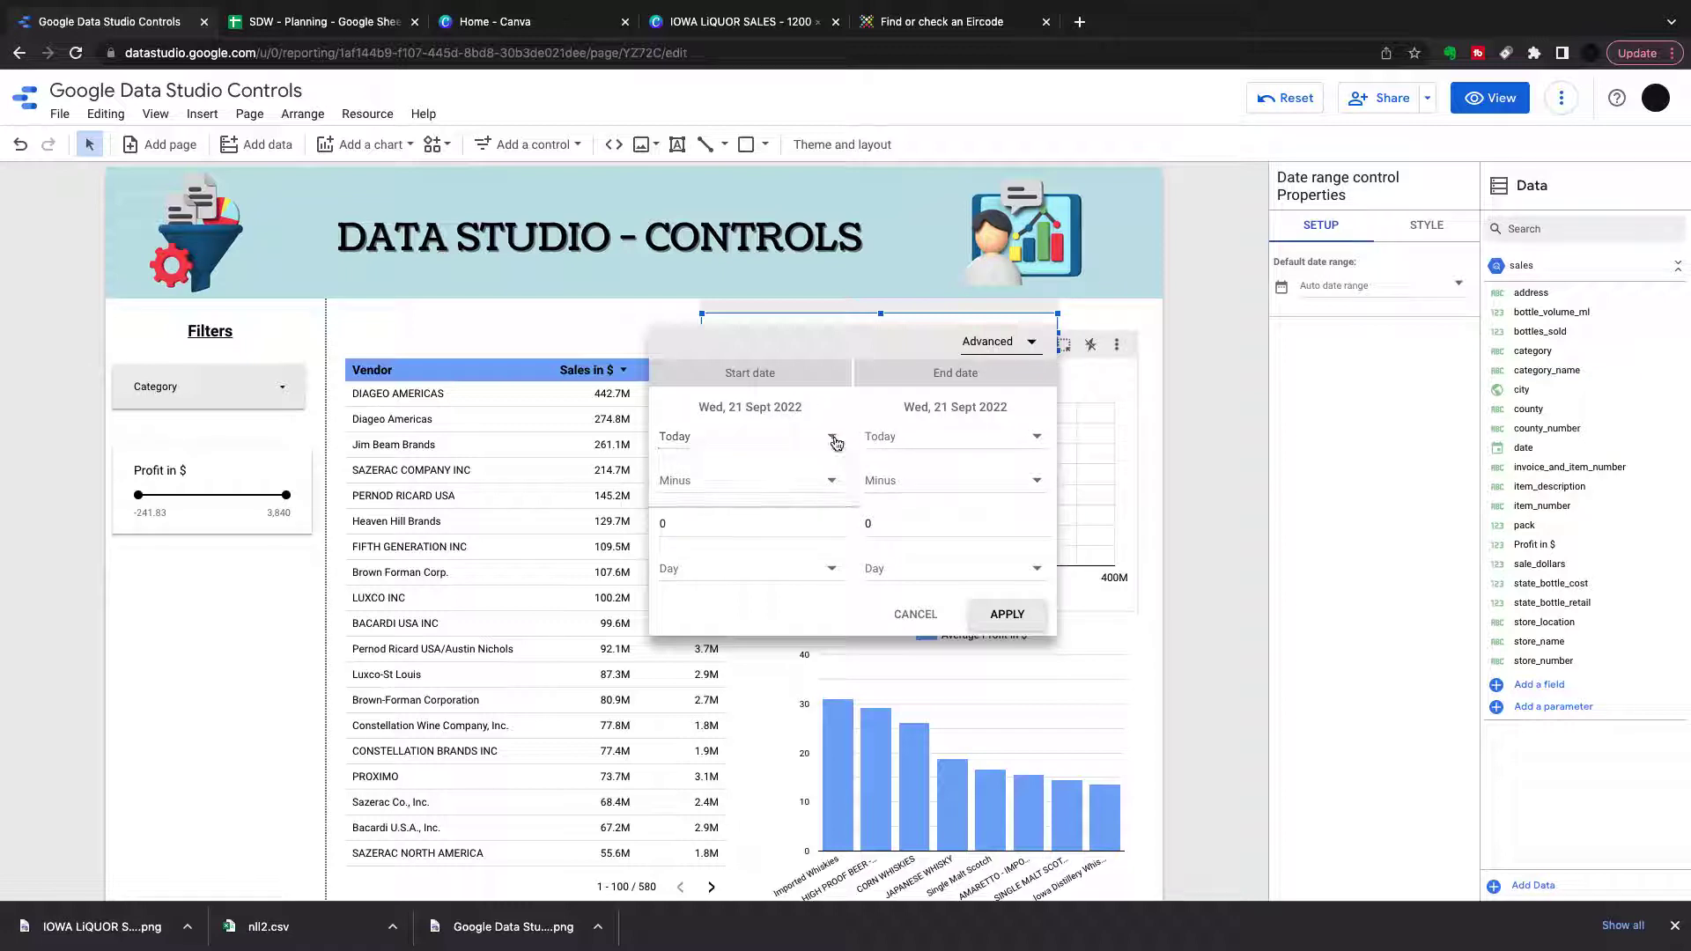
left_click(835, 439)
left_click(834, 439)
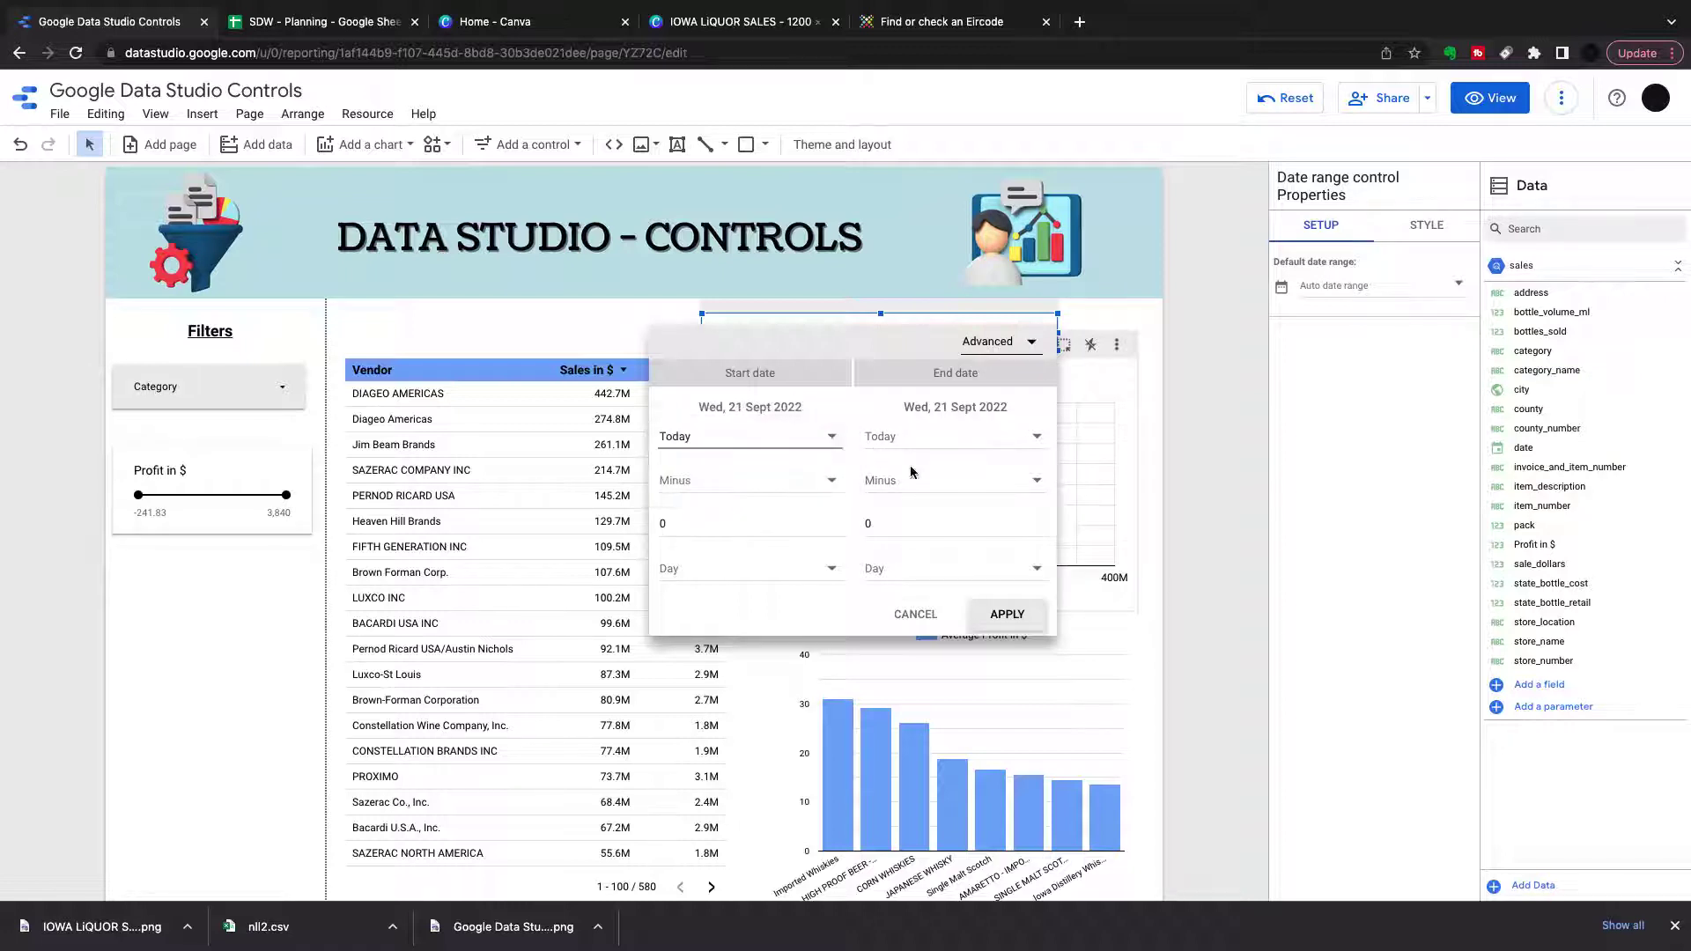
left_click(922, 616)
- Set the date range control to Last year, 1 Jan 2021 – 31 Dec 2021
left_click(1038, 332)
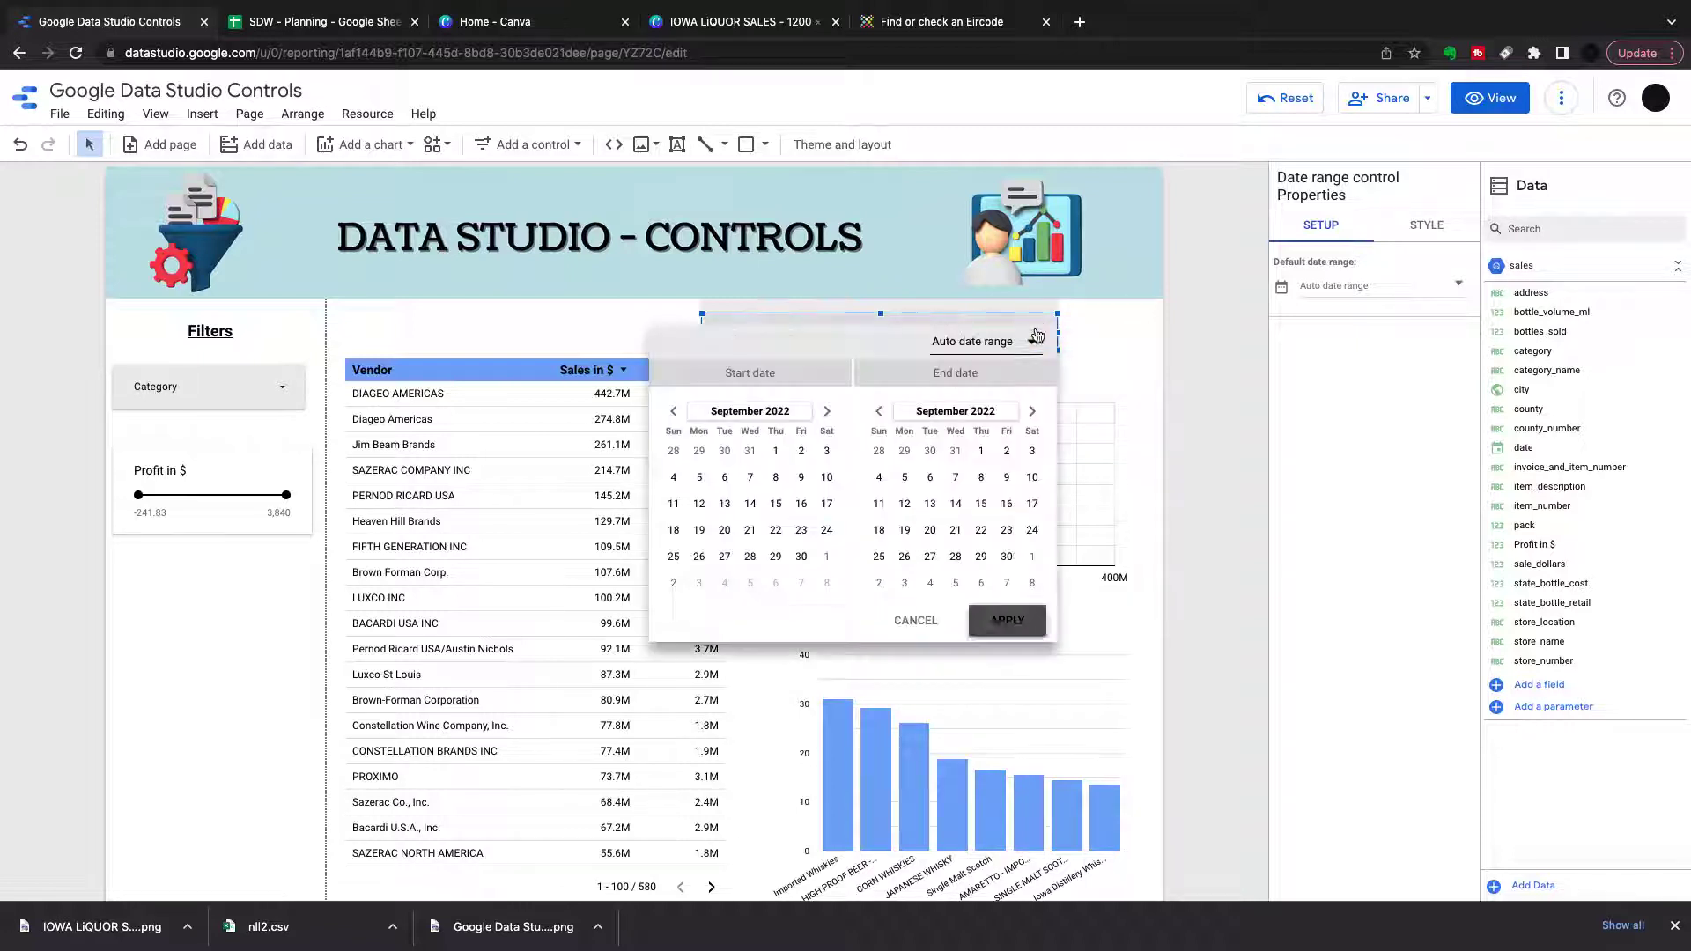
left_click(1012, 342)
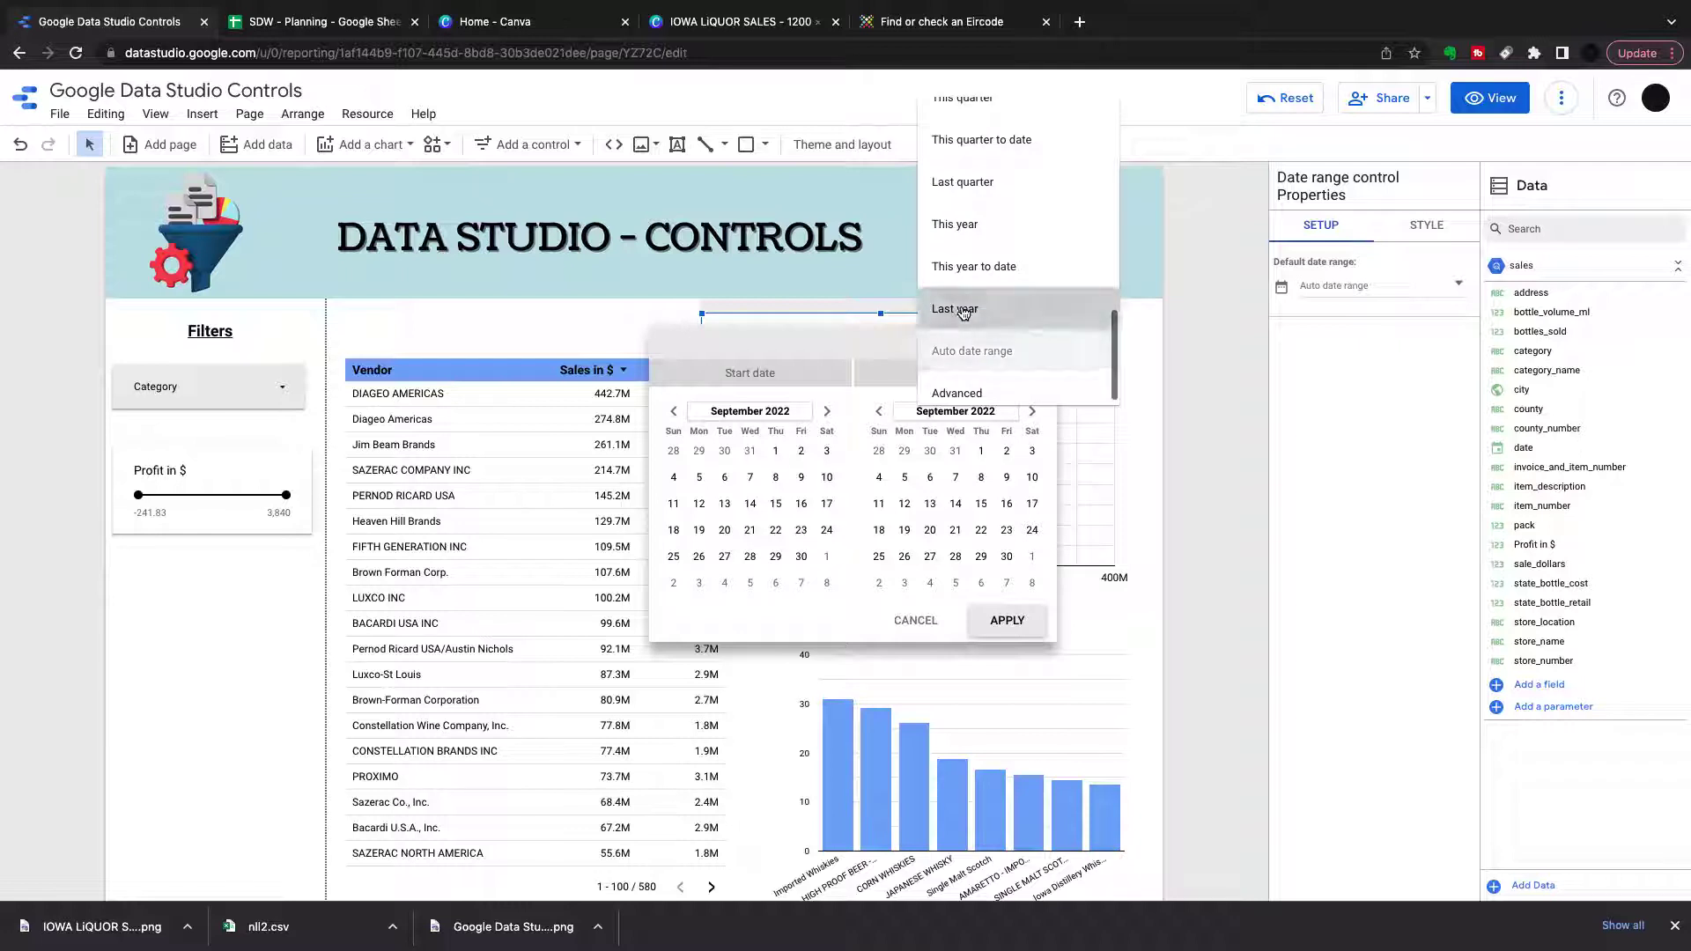
left_click(962, 312)
left_click(1002, 622)
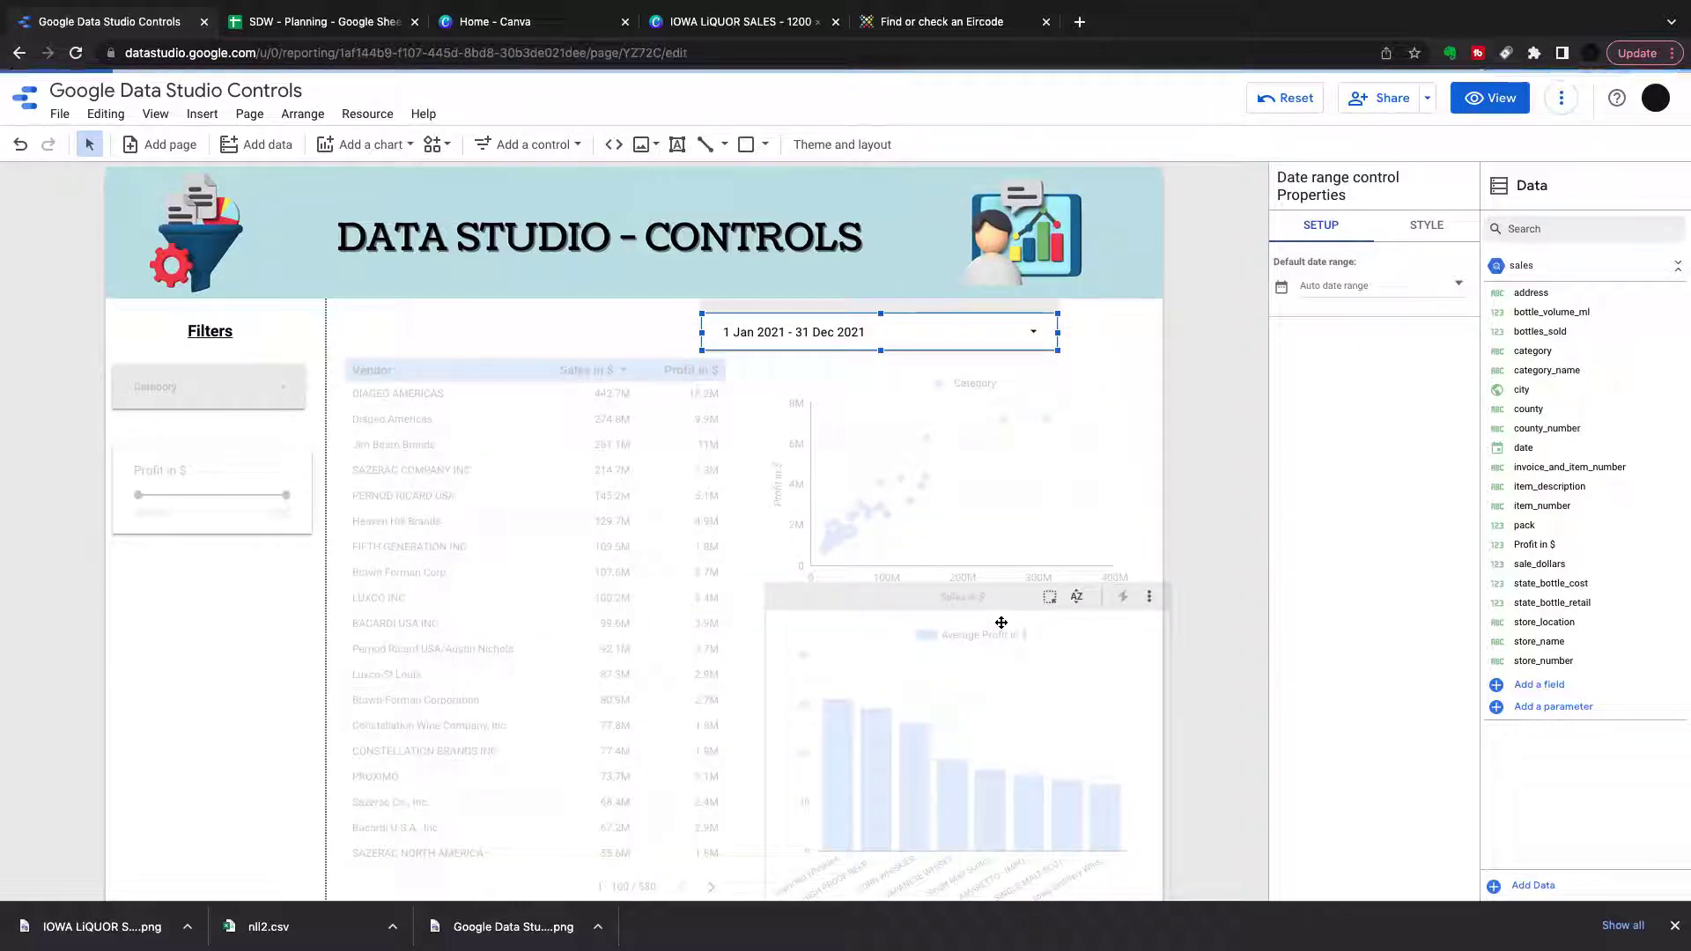
- Remove Profit in $ from the vendor table and compare it against the previous year
left_click(569, 457)
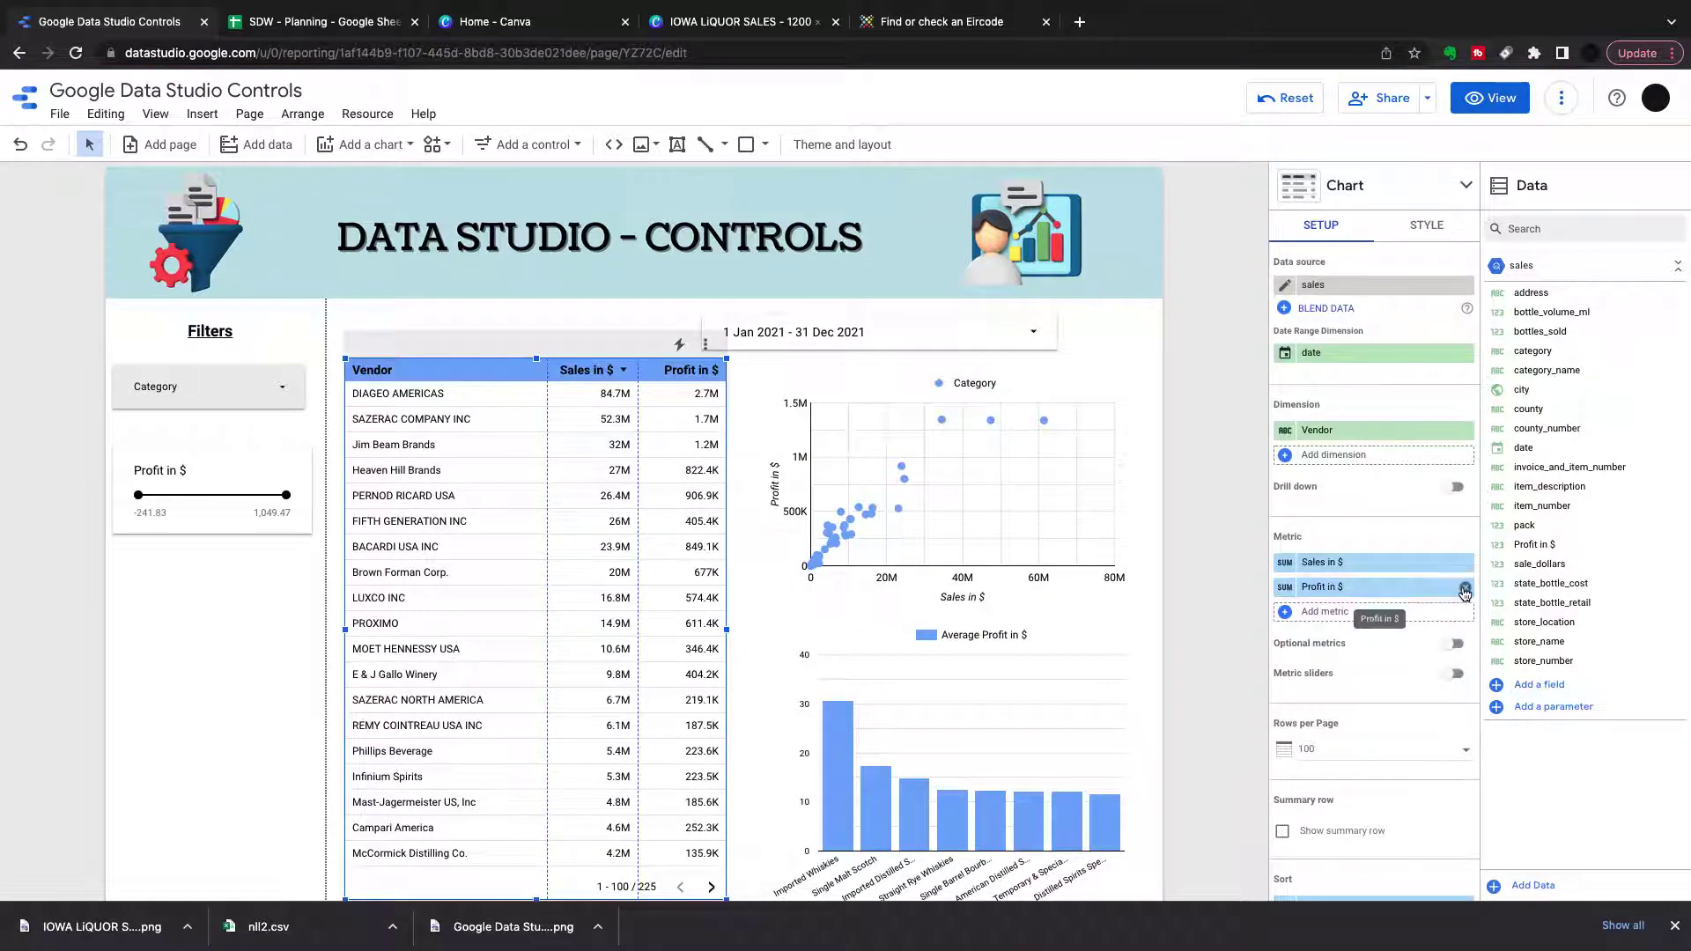
left_click(1465, 588)
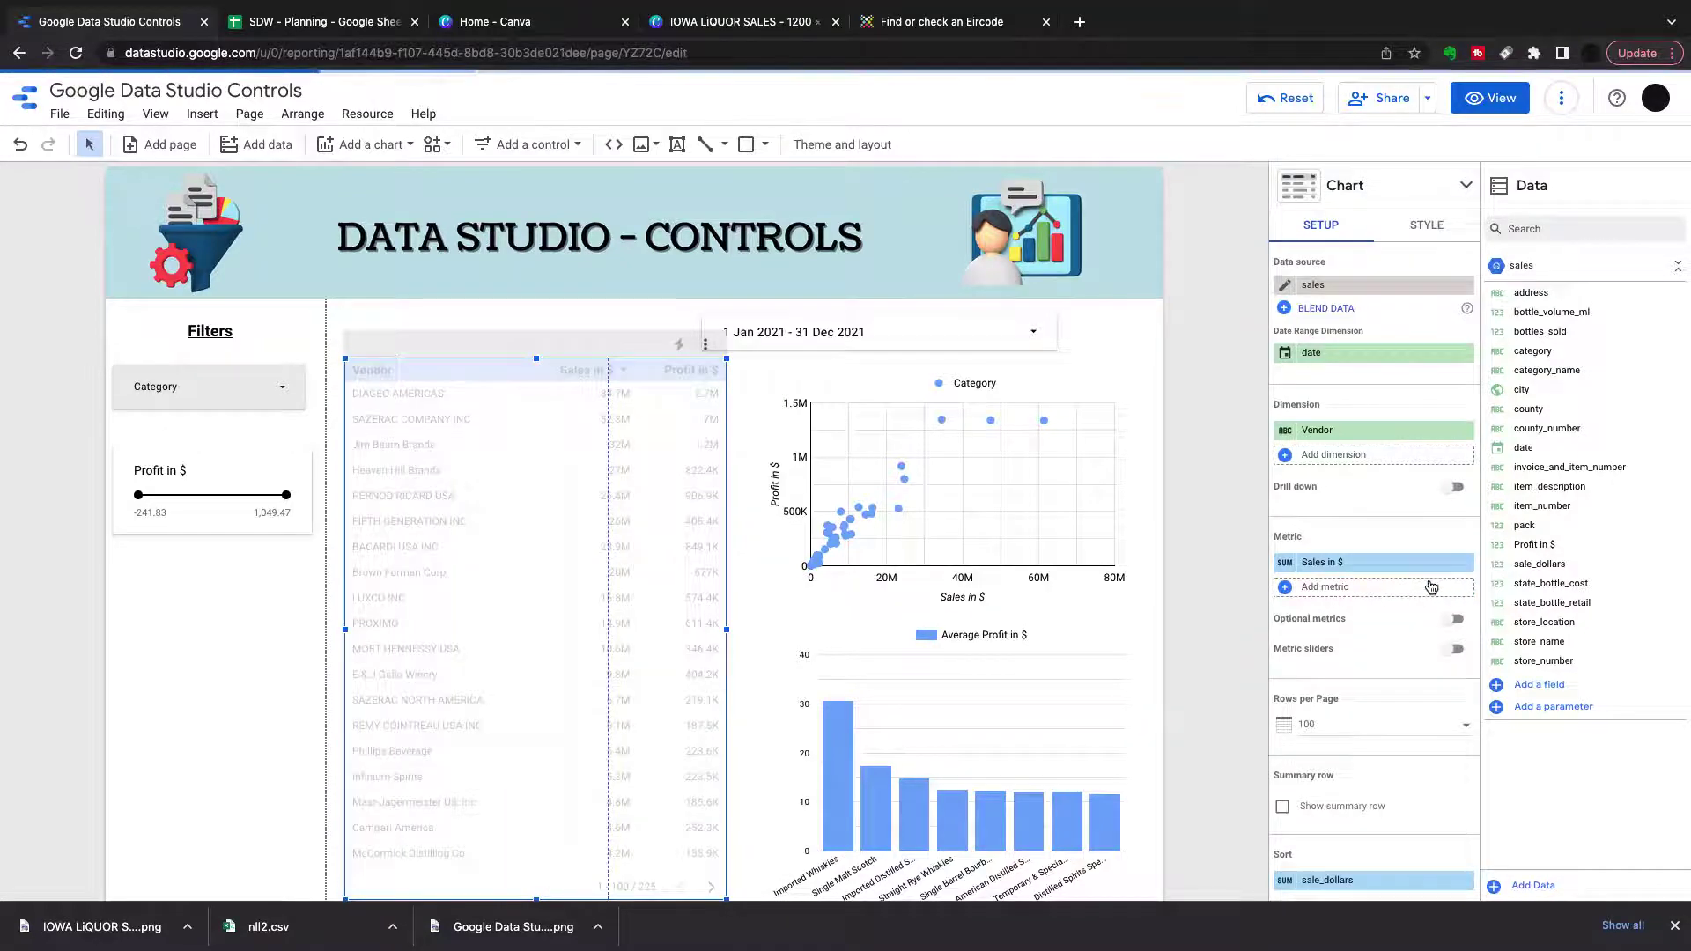
scroll(1427, 581, "down", 10)
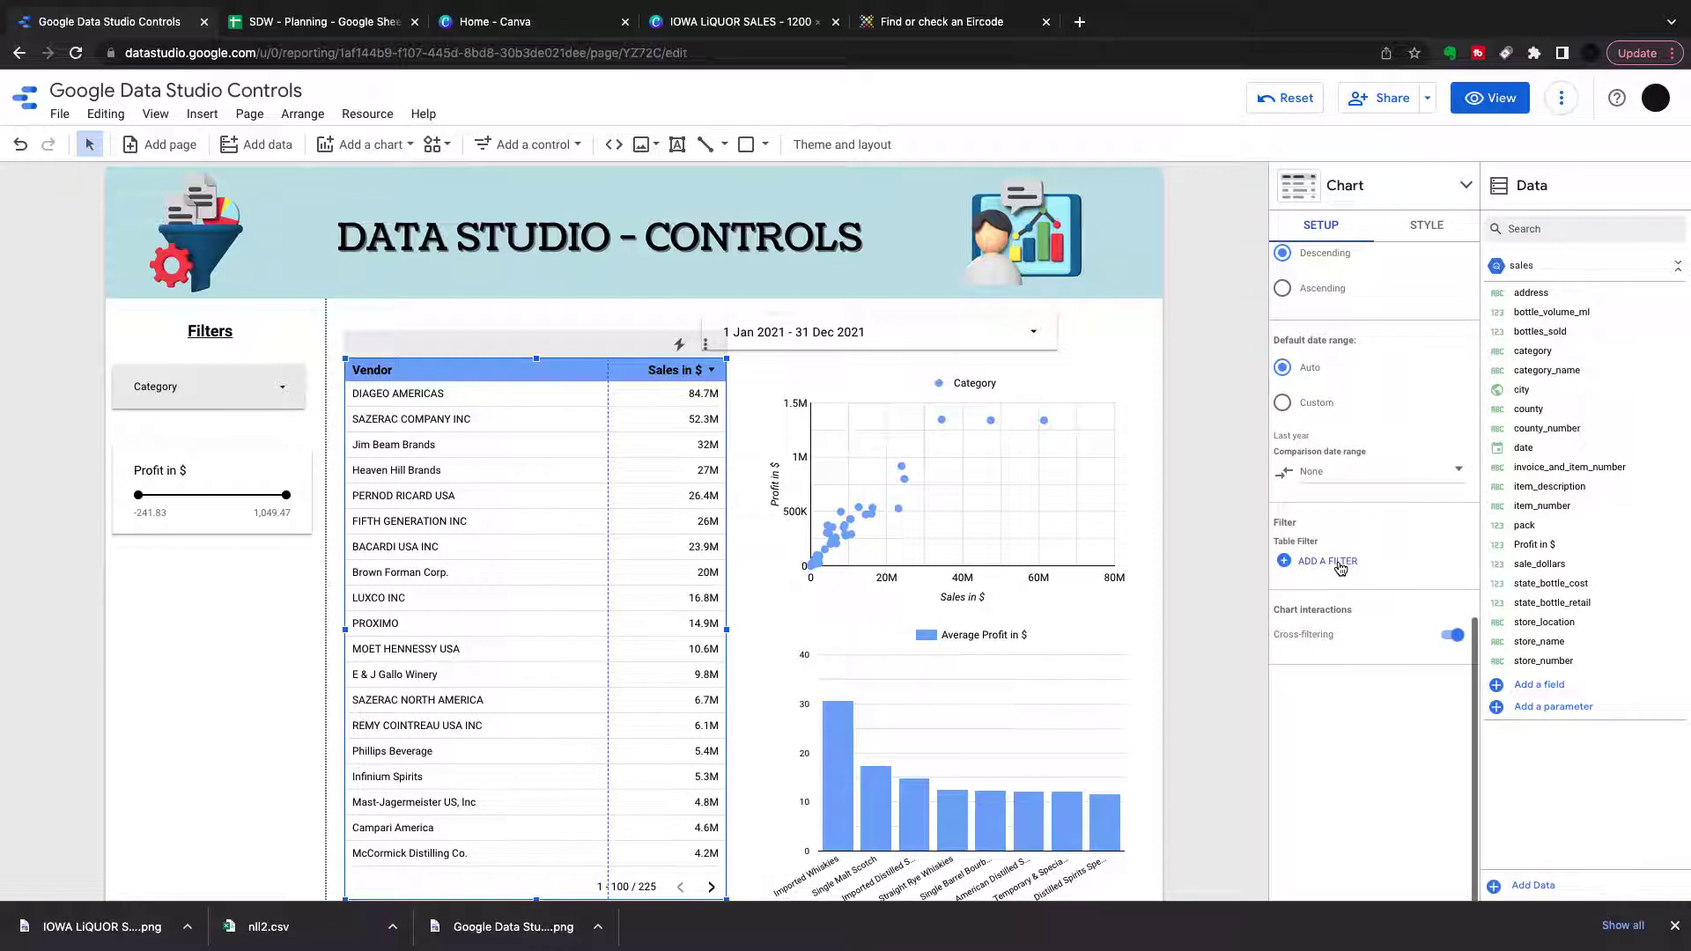
left_click(1362, 473)
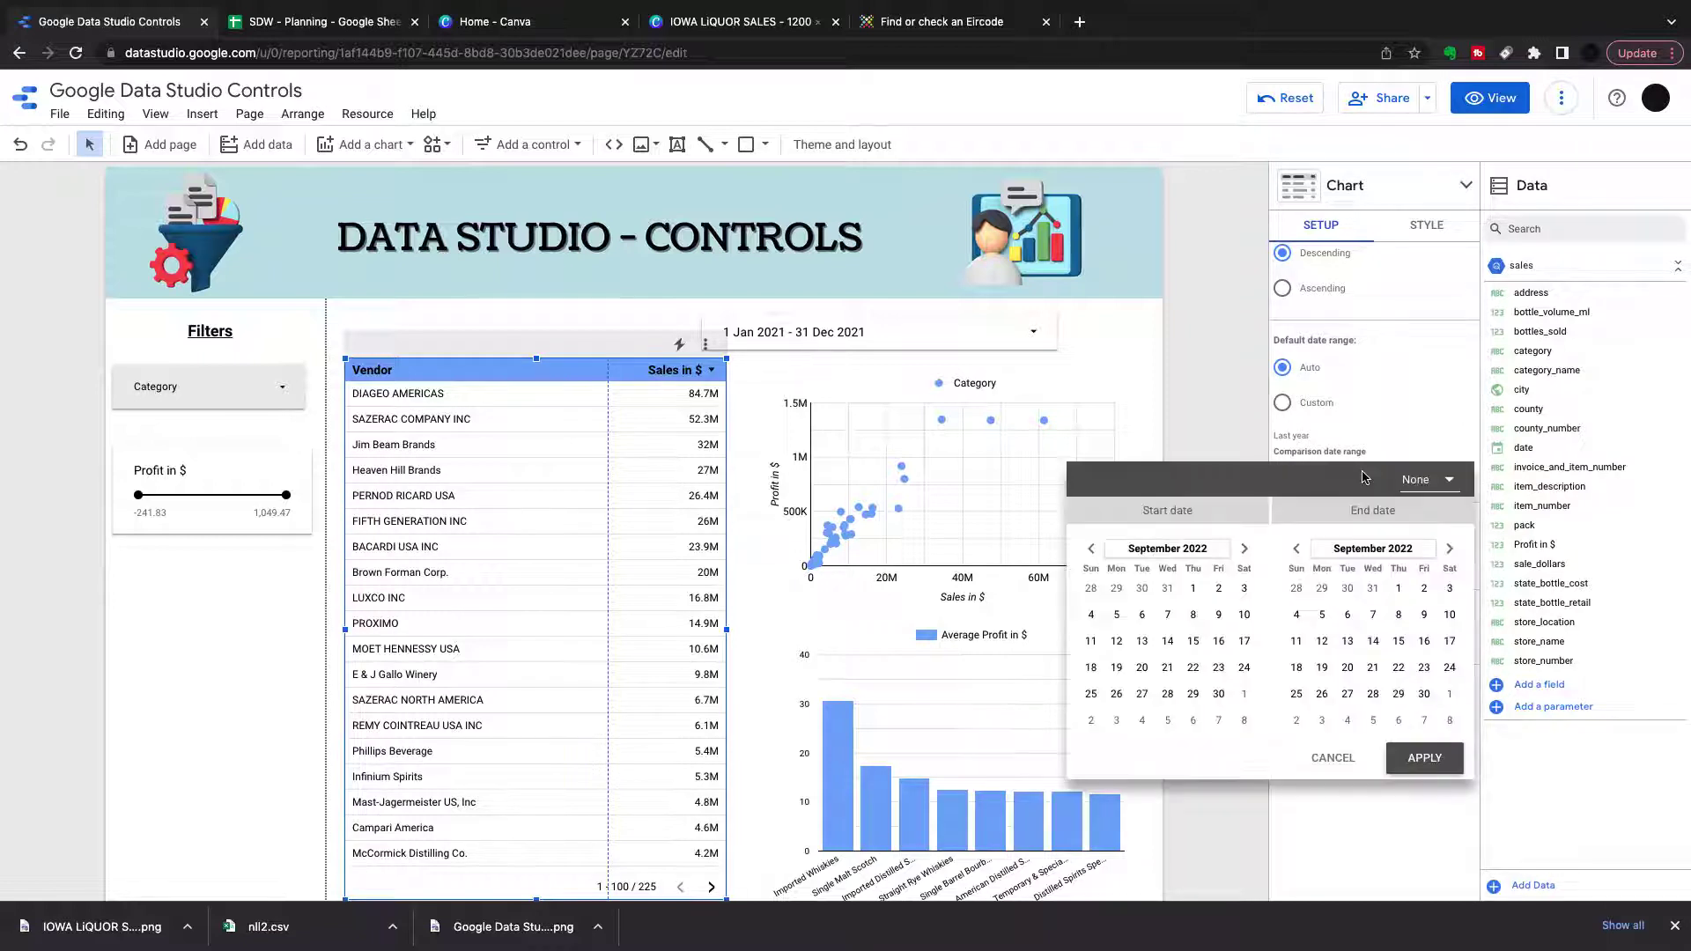
left_click(1425, 481)
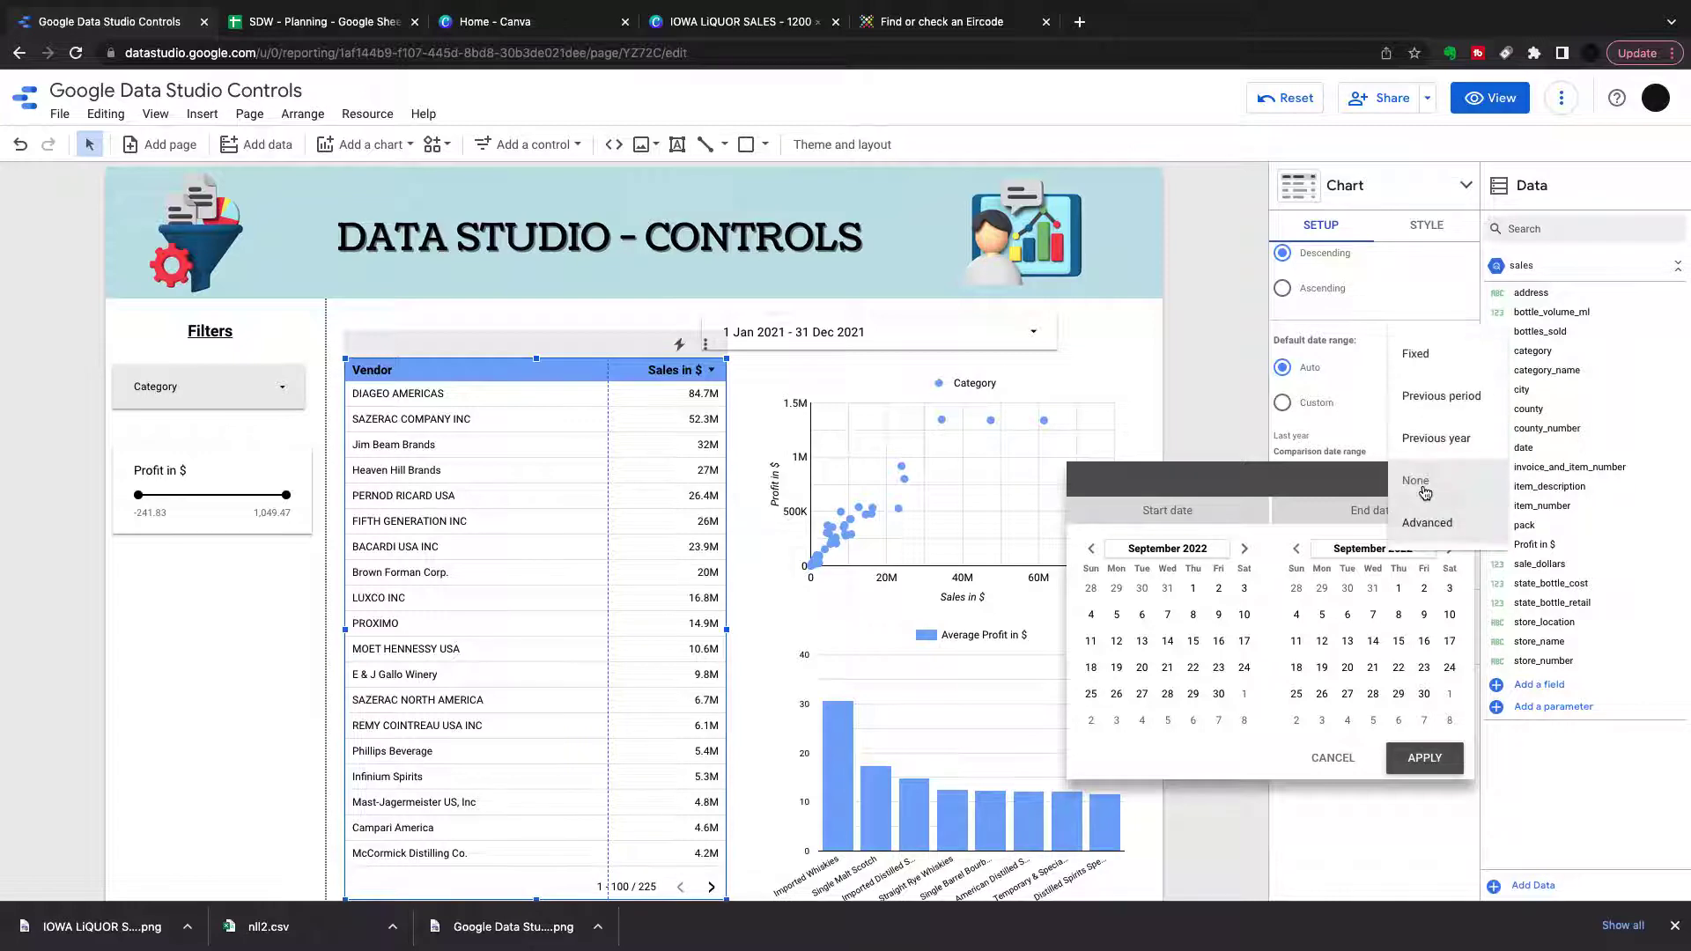
left_click(1436, 438)
left_click(1448, 755)
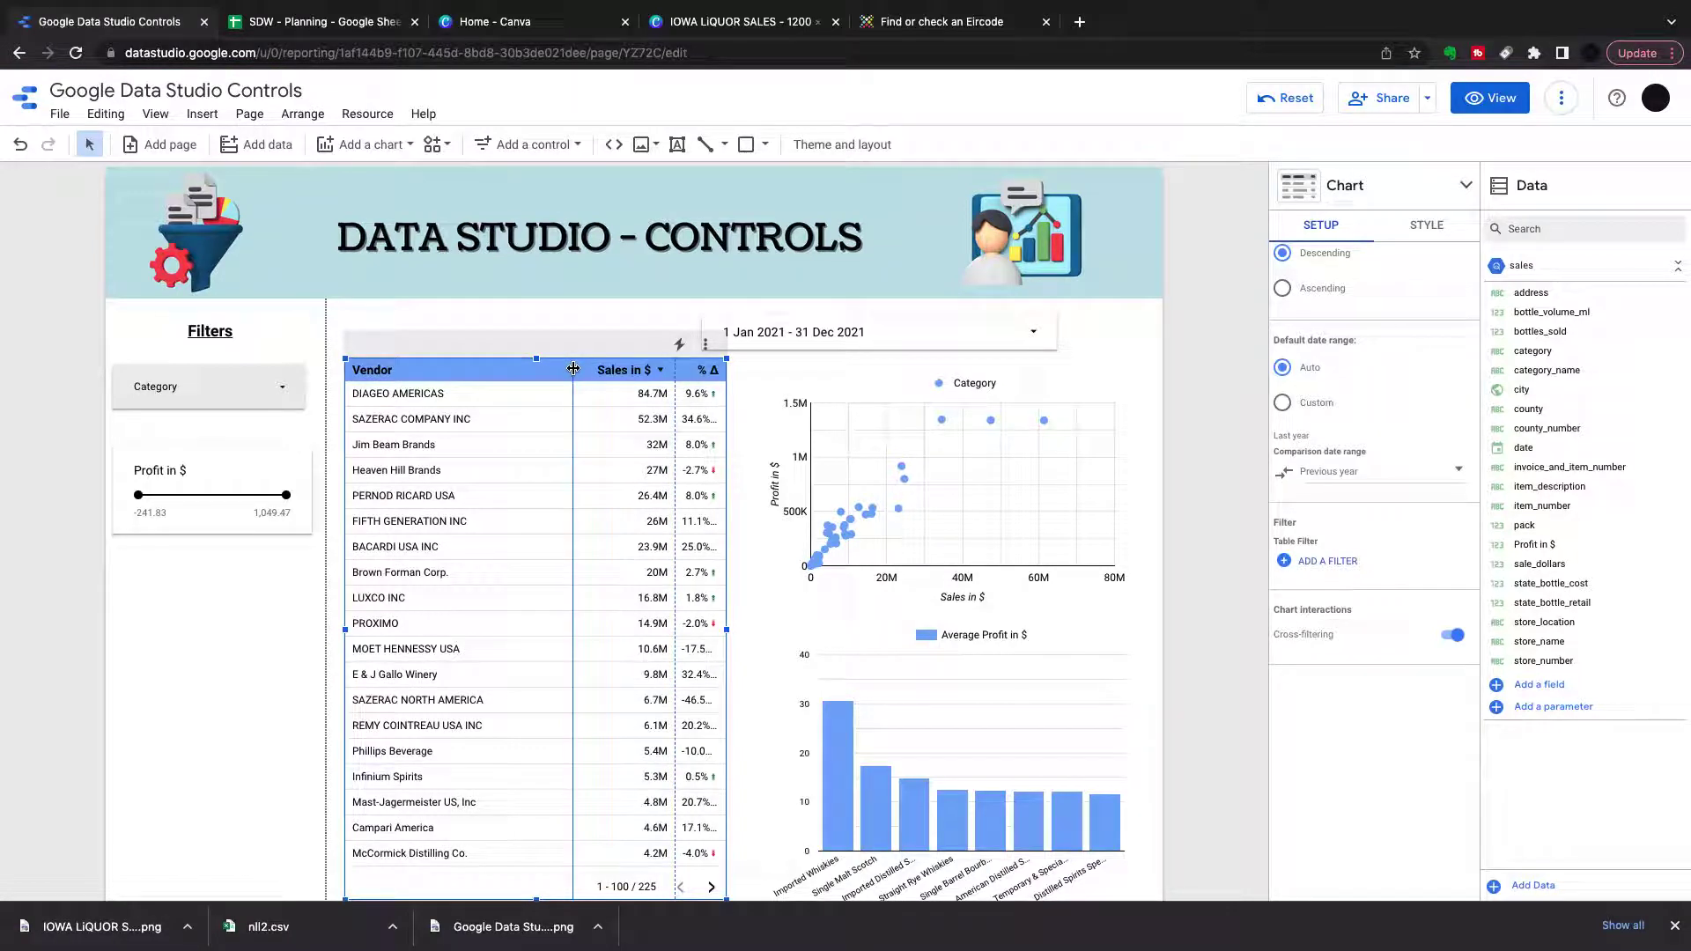
- Auto-fit the table columns so the % Δ values show fully
double_click(573, 368)
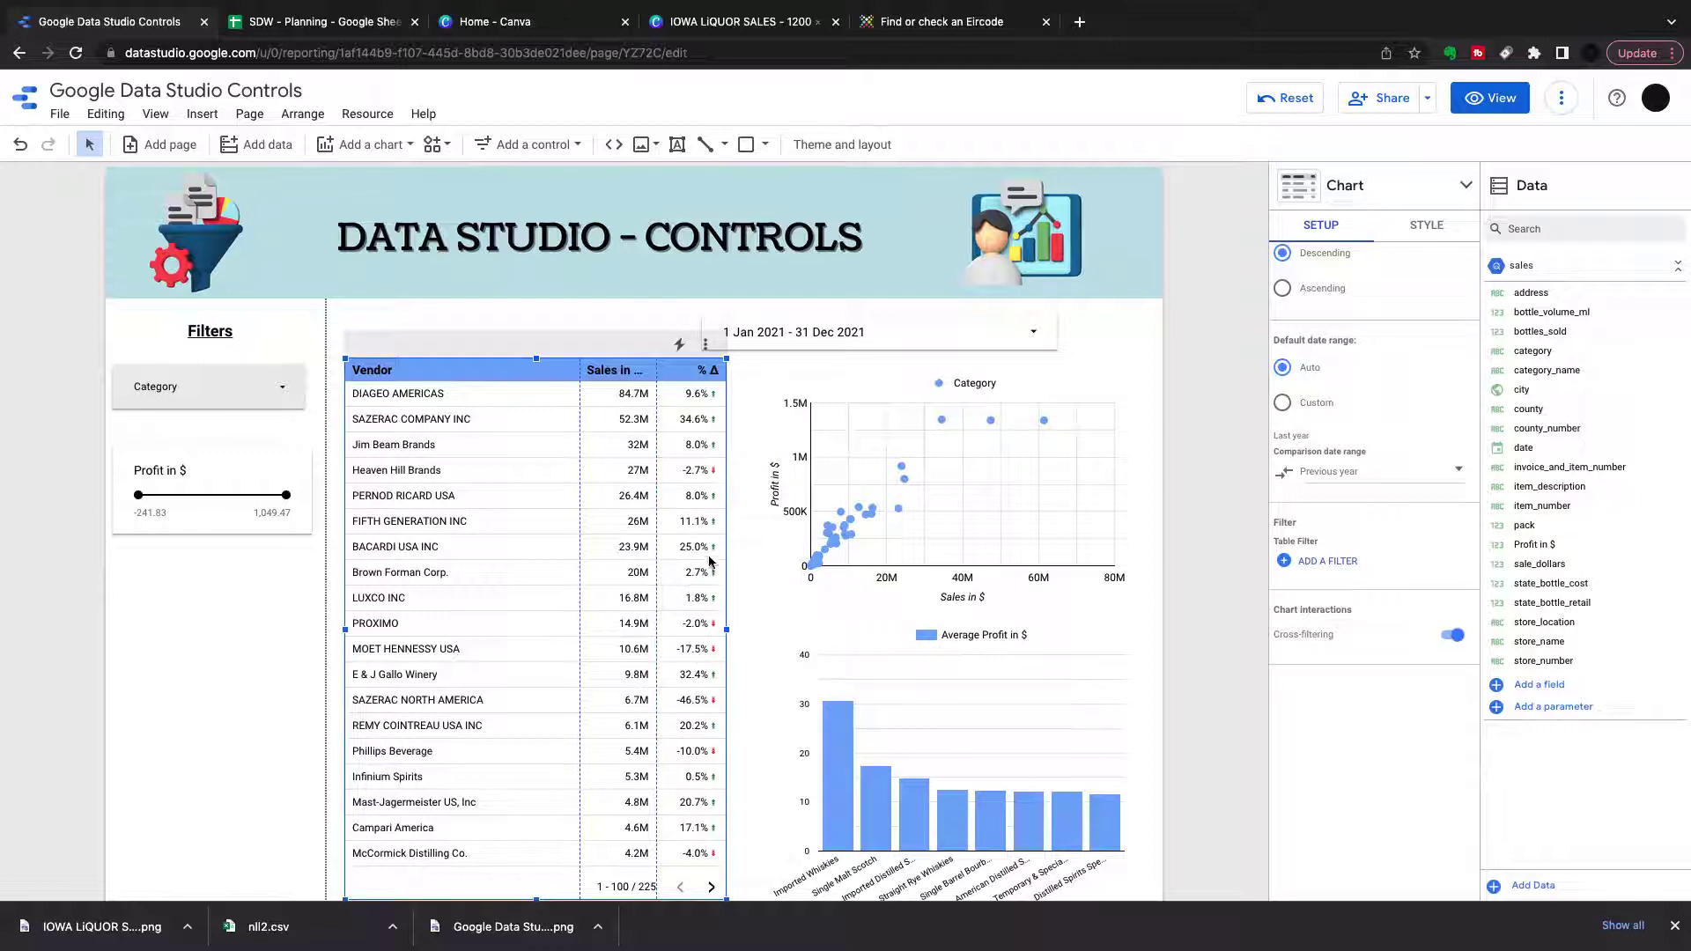
scroll(691, 636, "down", 3)
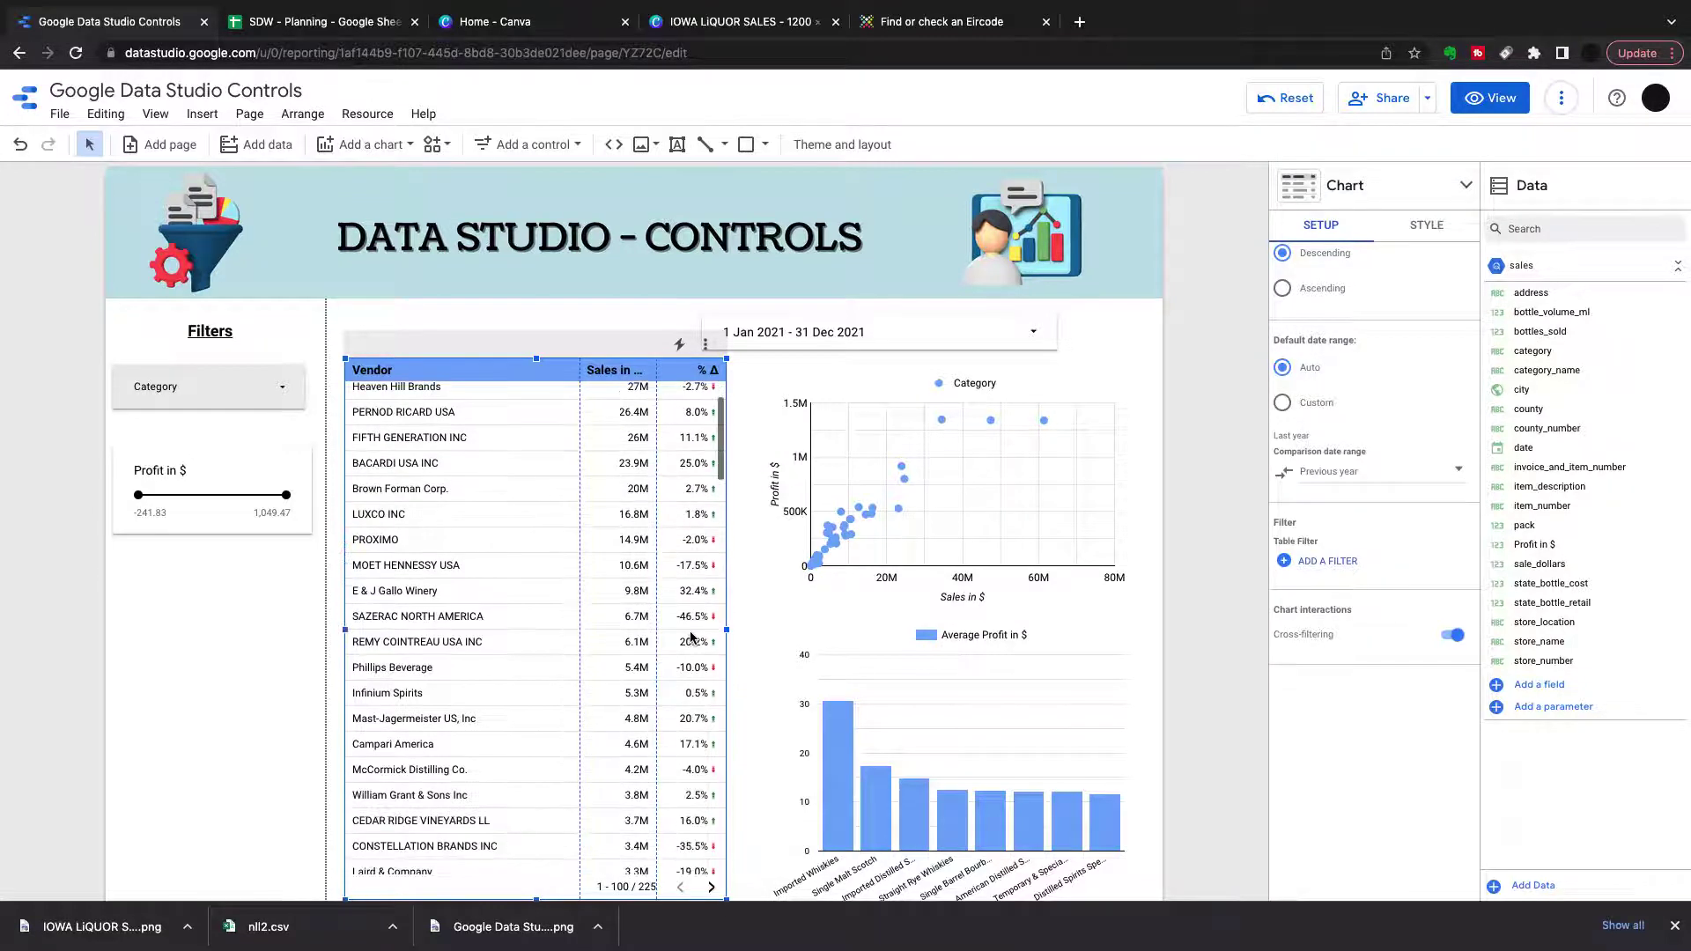
scroll(691, 636, "up", 3)
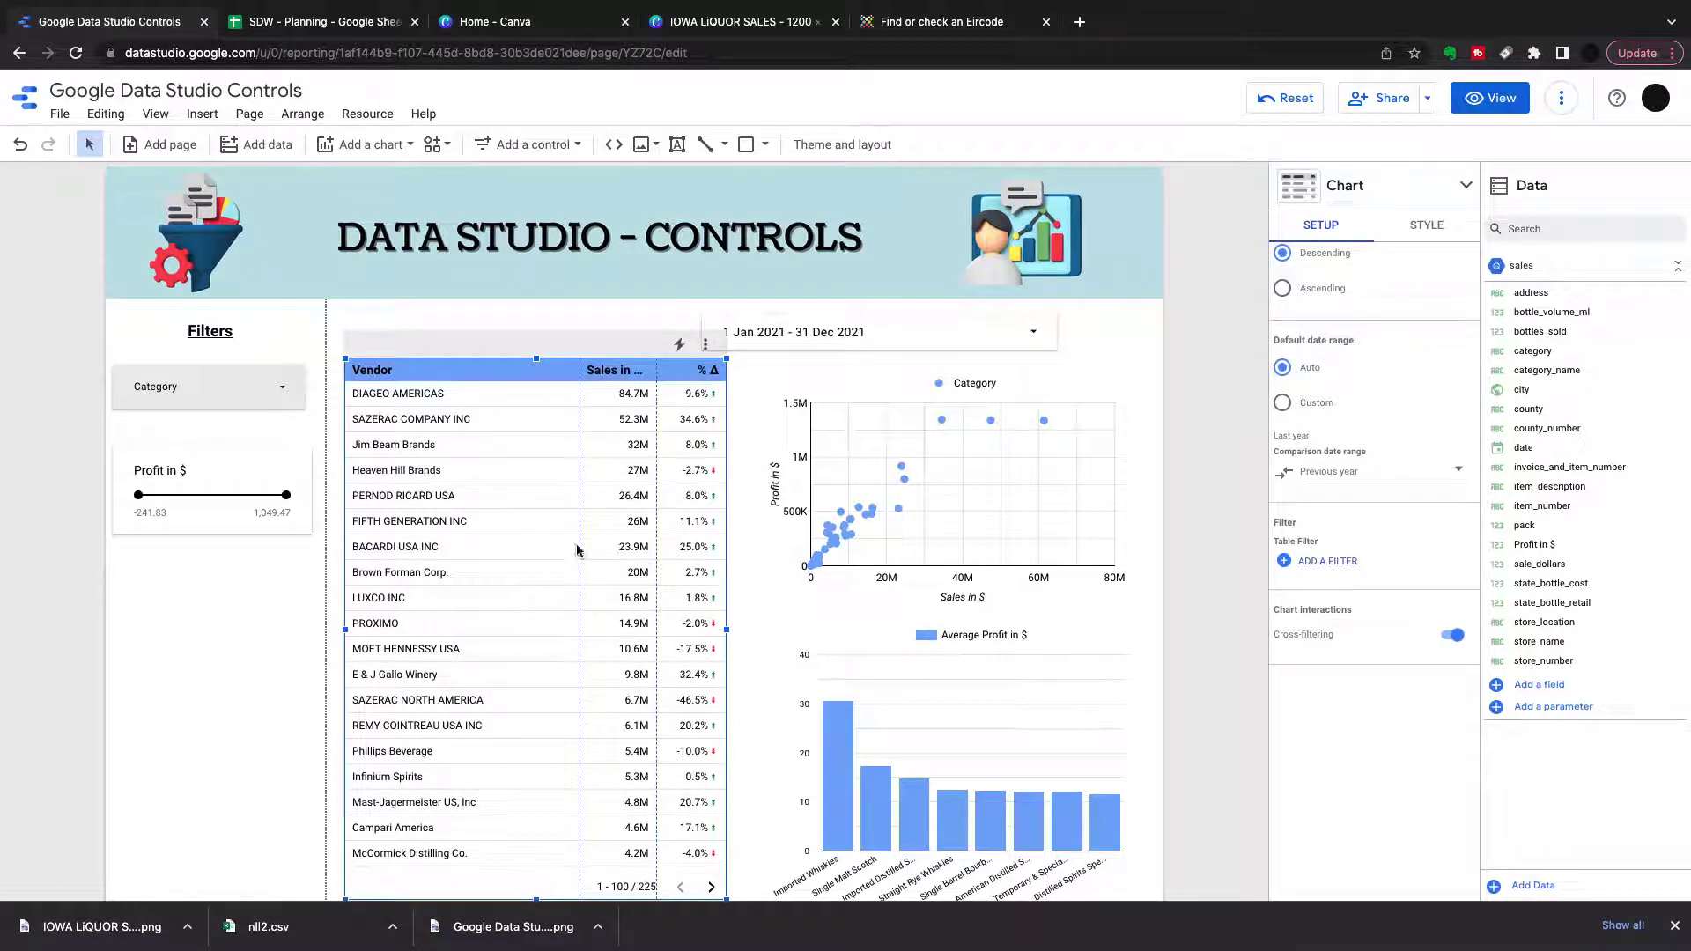
- Give the profit-versus-sales scatter chart a Previous period comparison date range
left_click(876, 394)
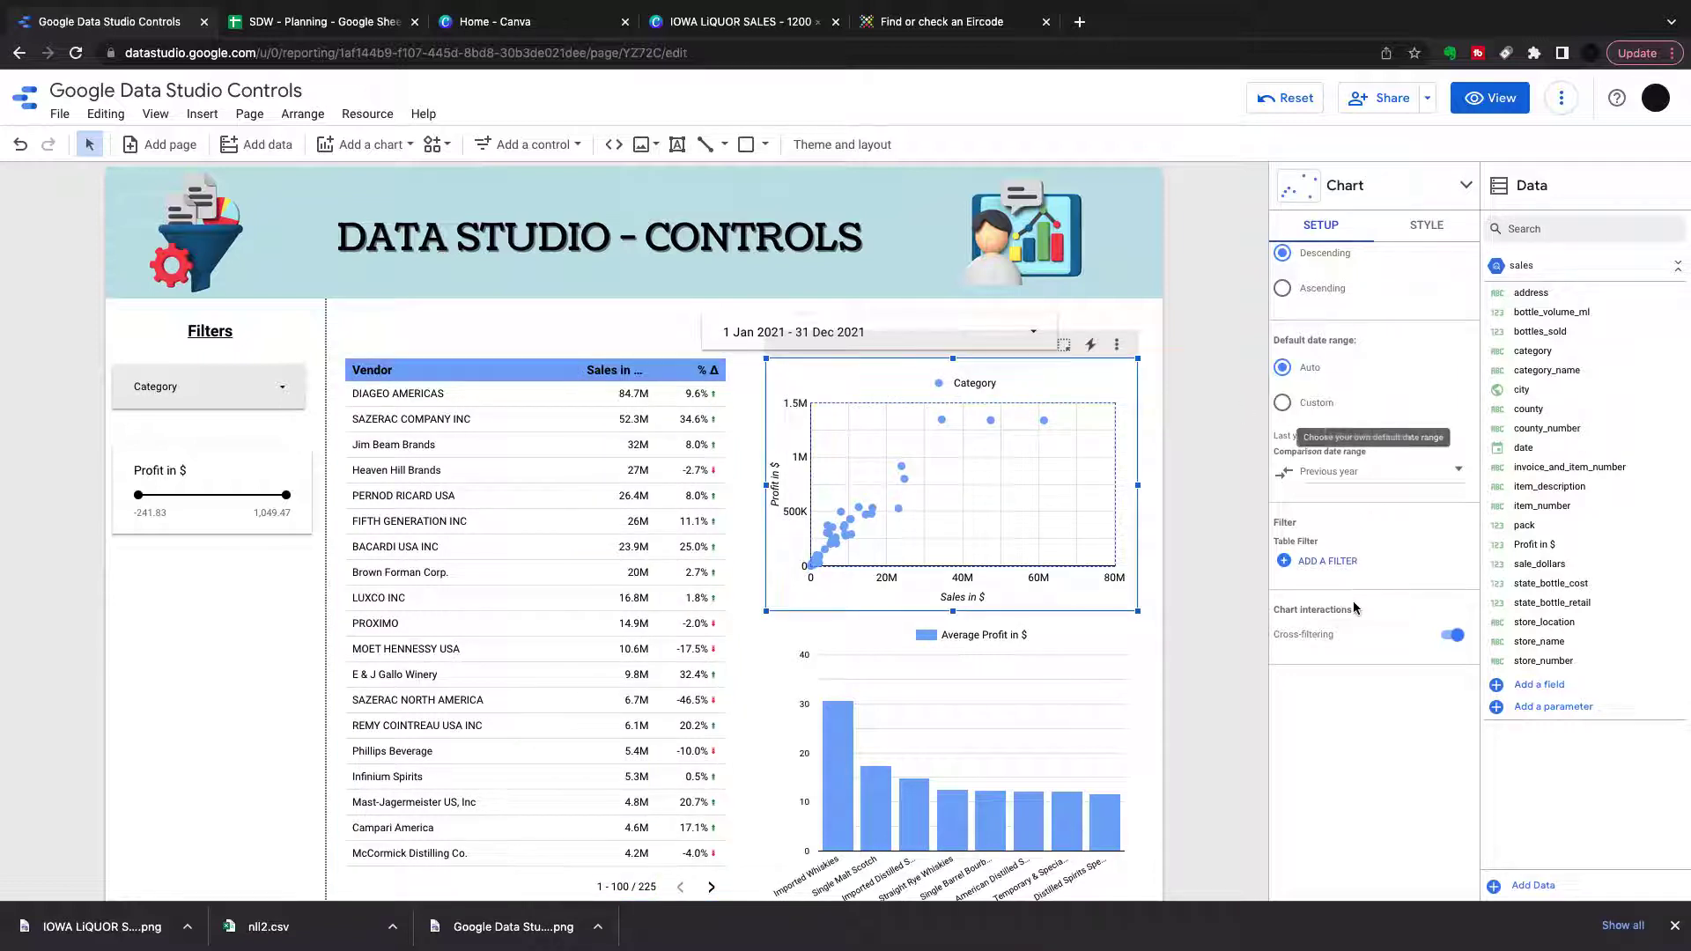
scroll(1378, 599, "up", 6)
scroll(1378, 592, "down", 4)
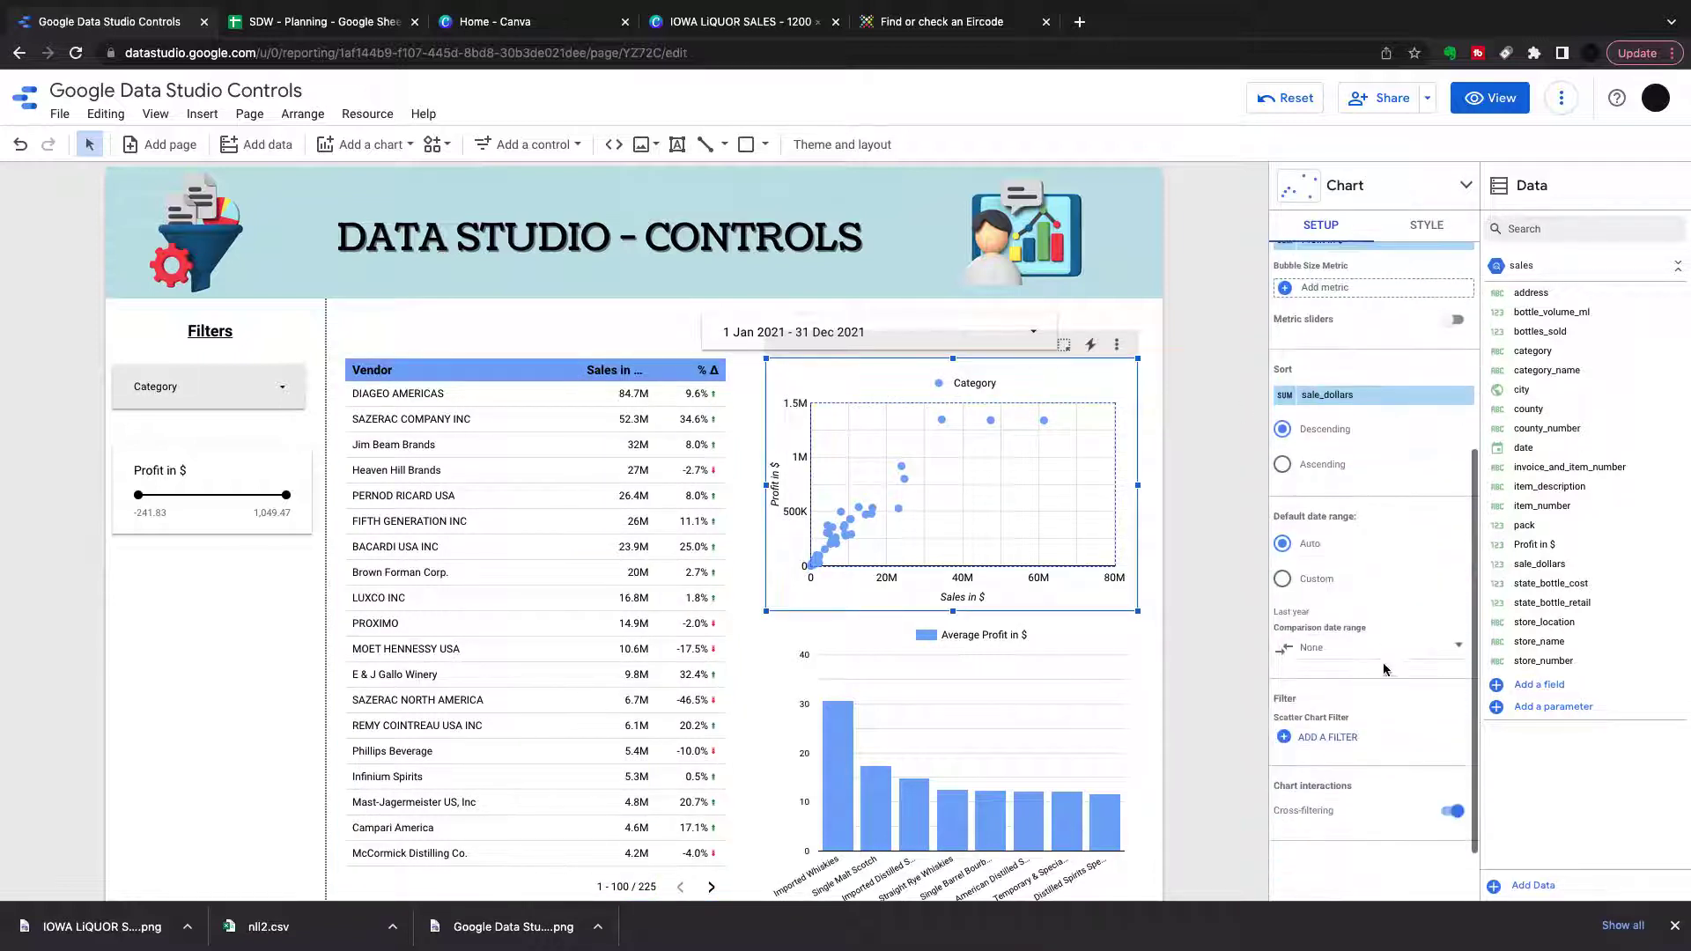
left_click(1387, 652)
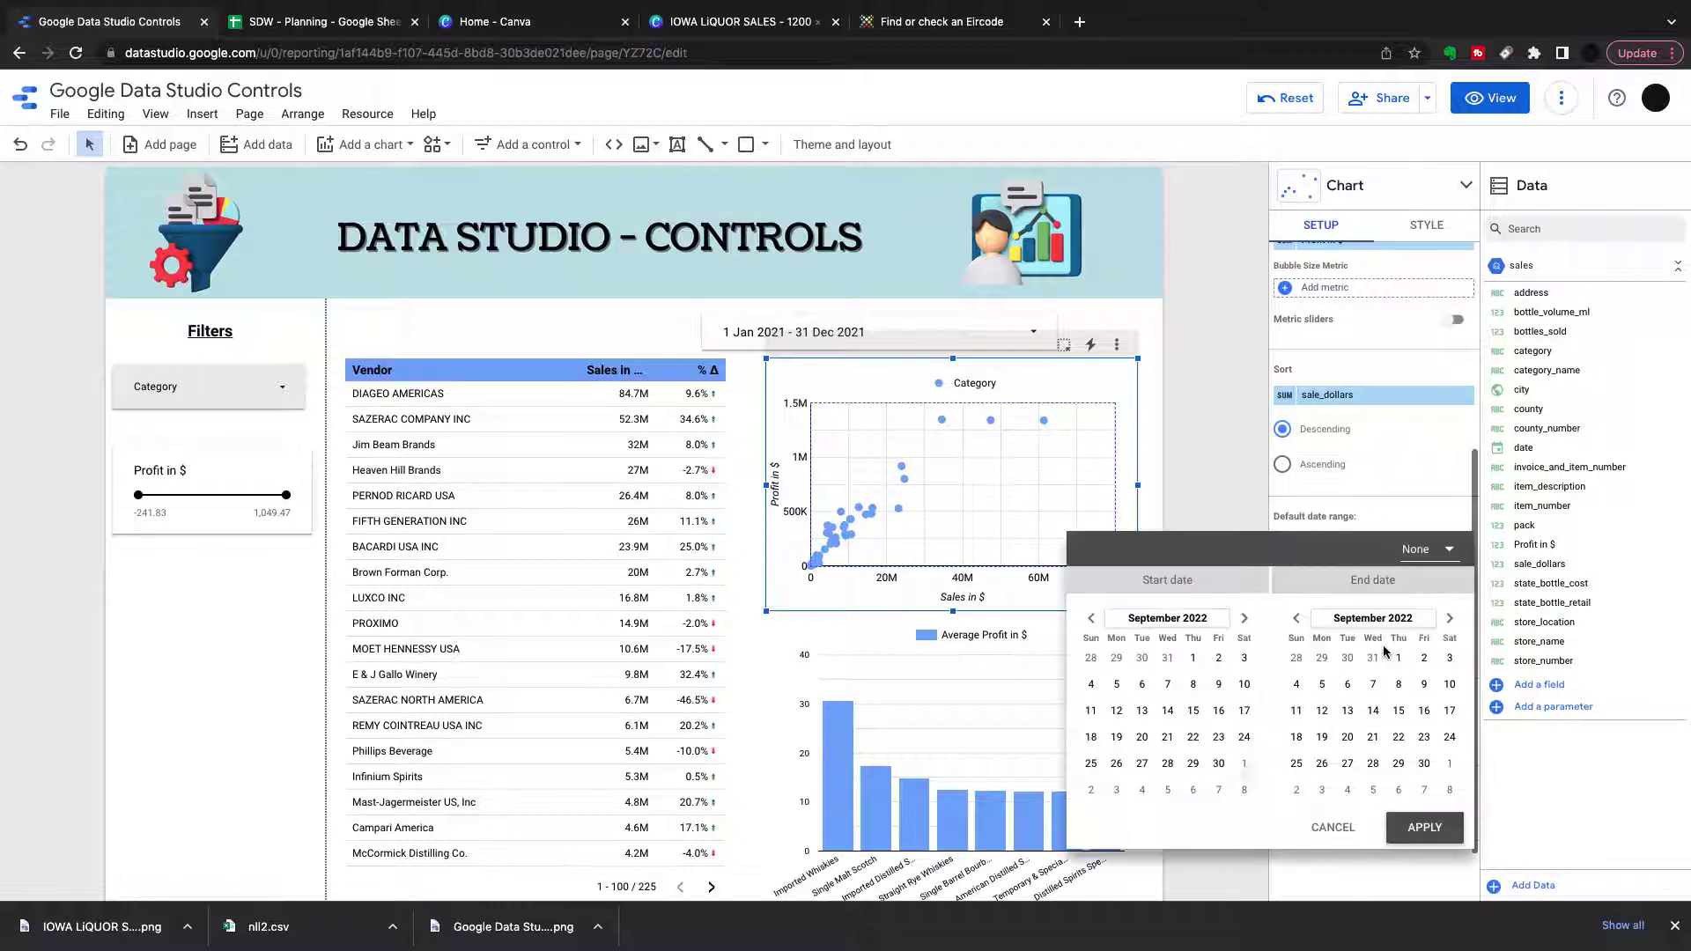
left_click(1443, 553)
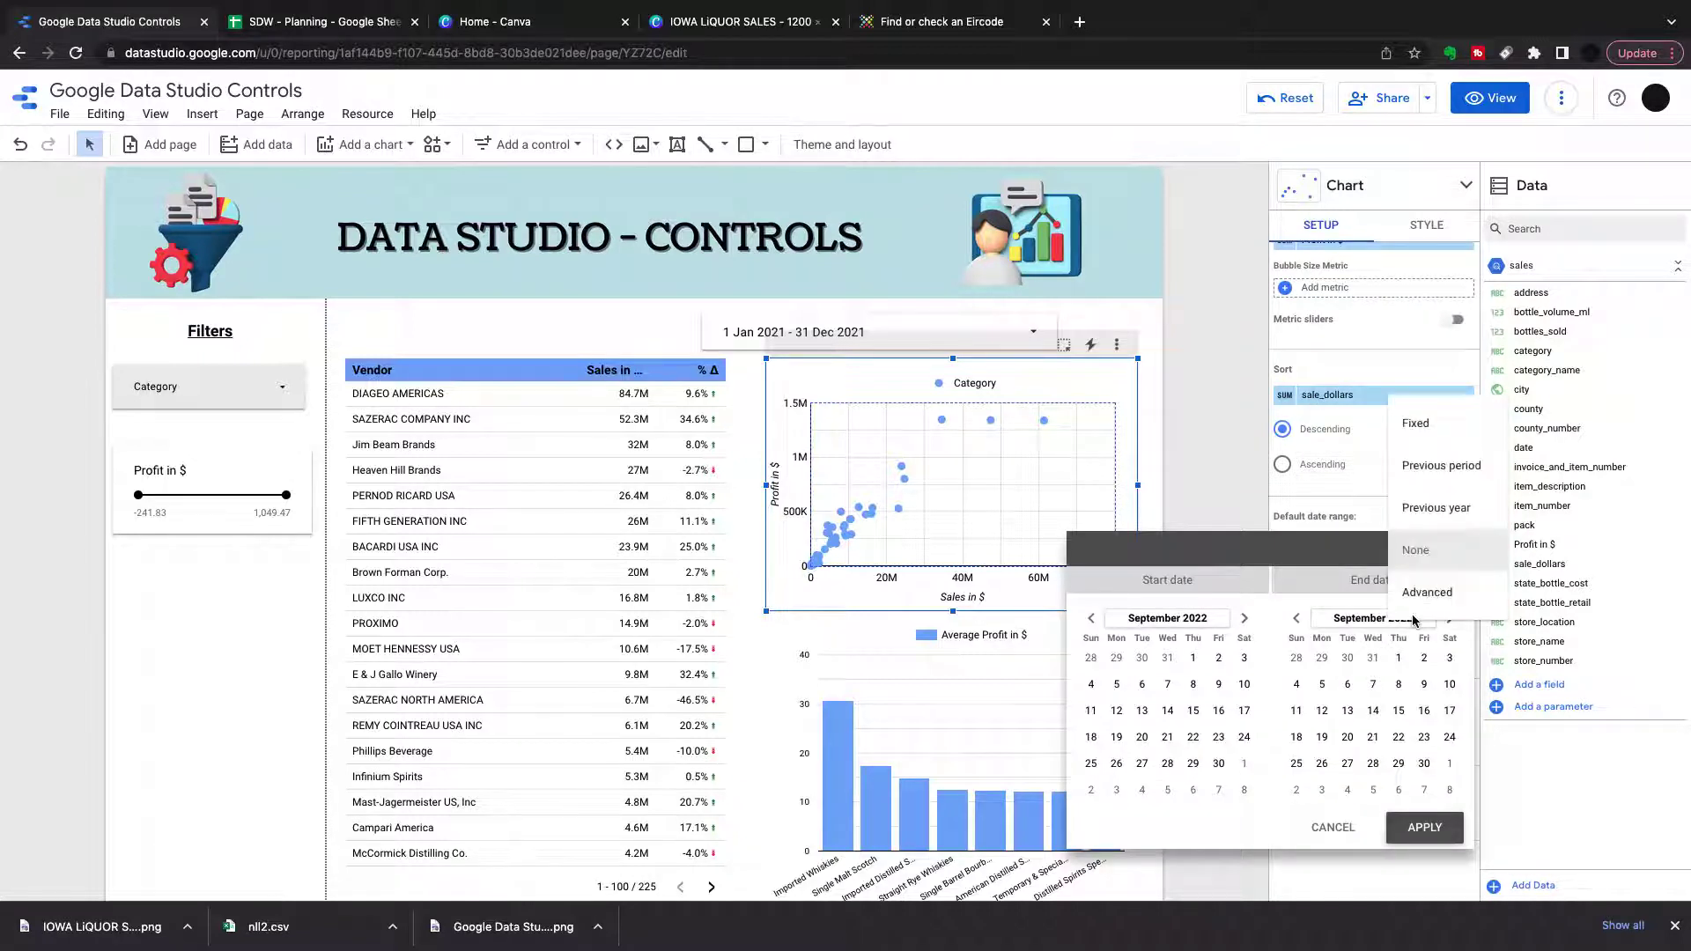
left_click(1439, 509)
left_click(1422, 551)
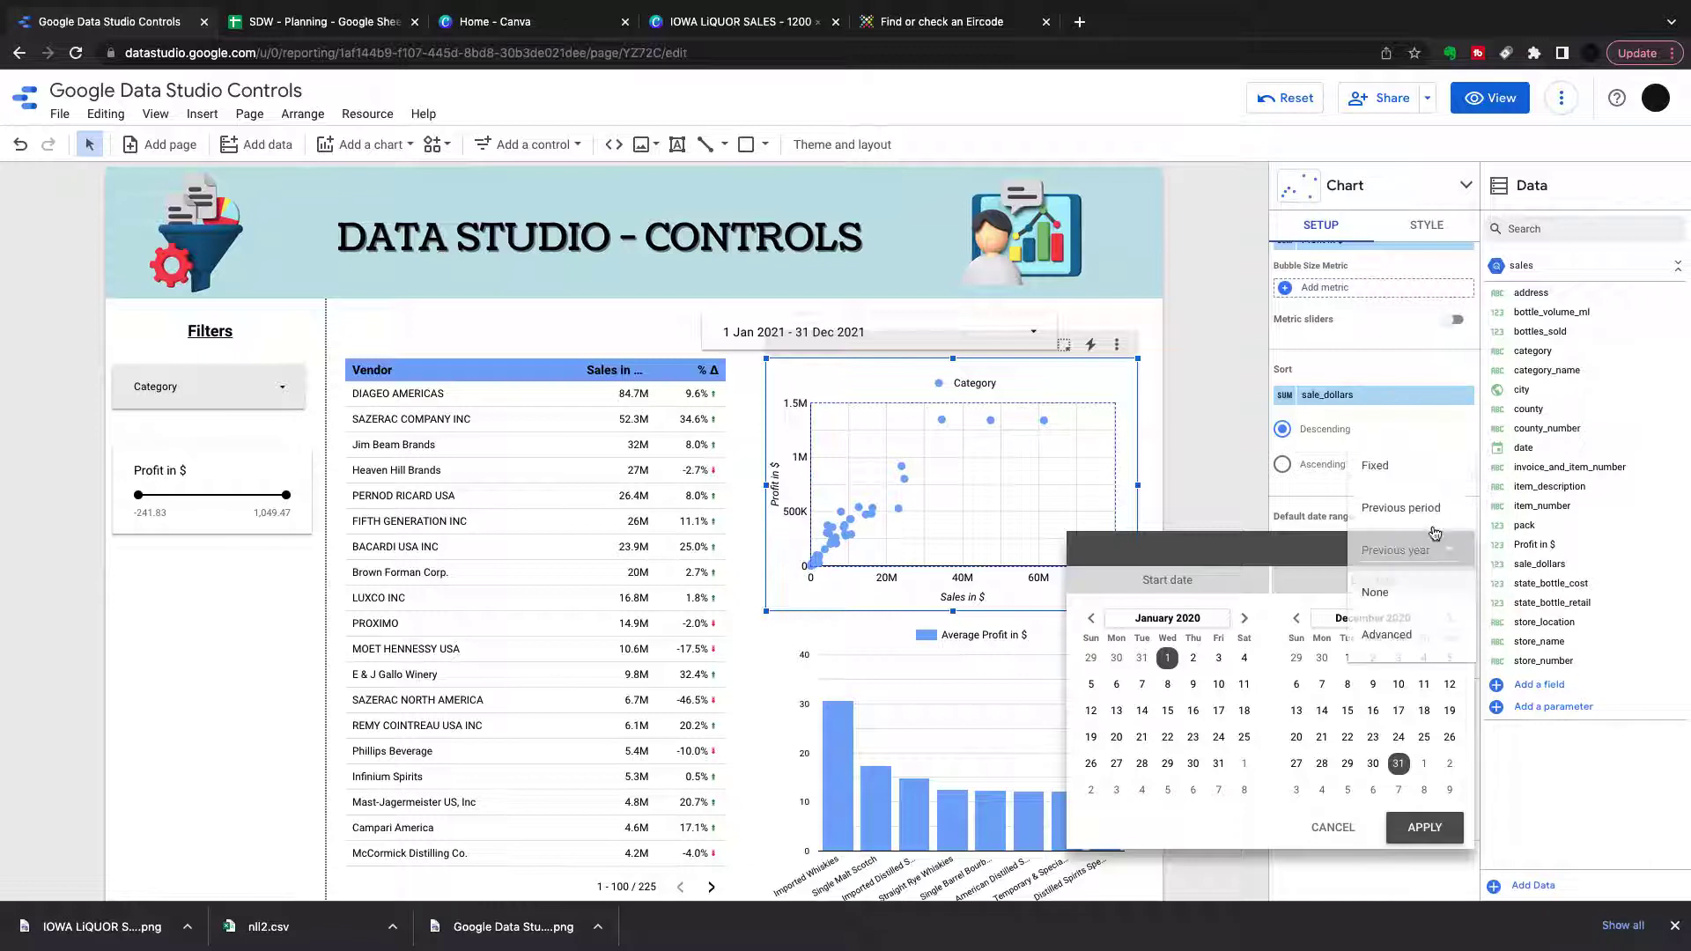
left_click(1400, 529)
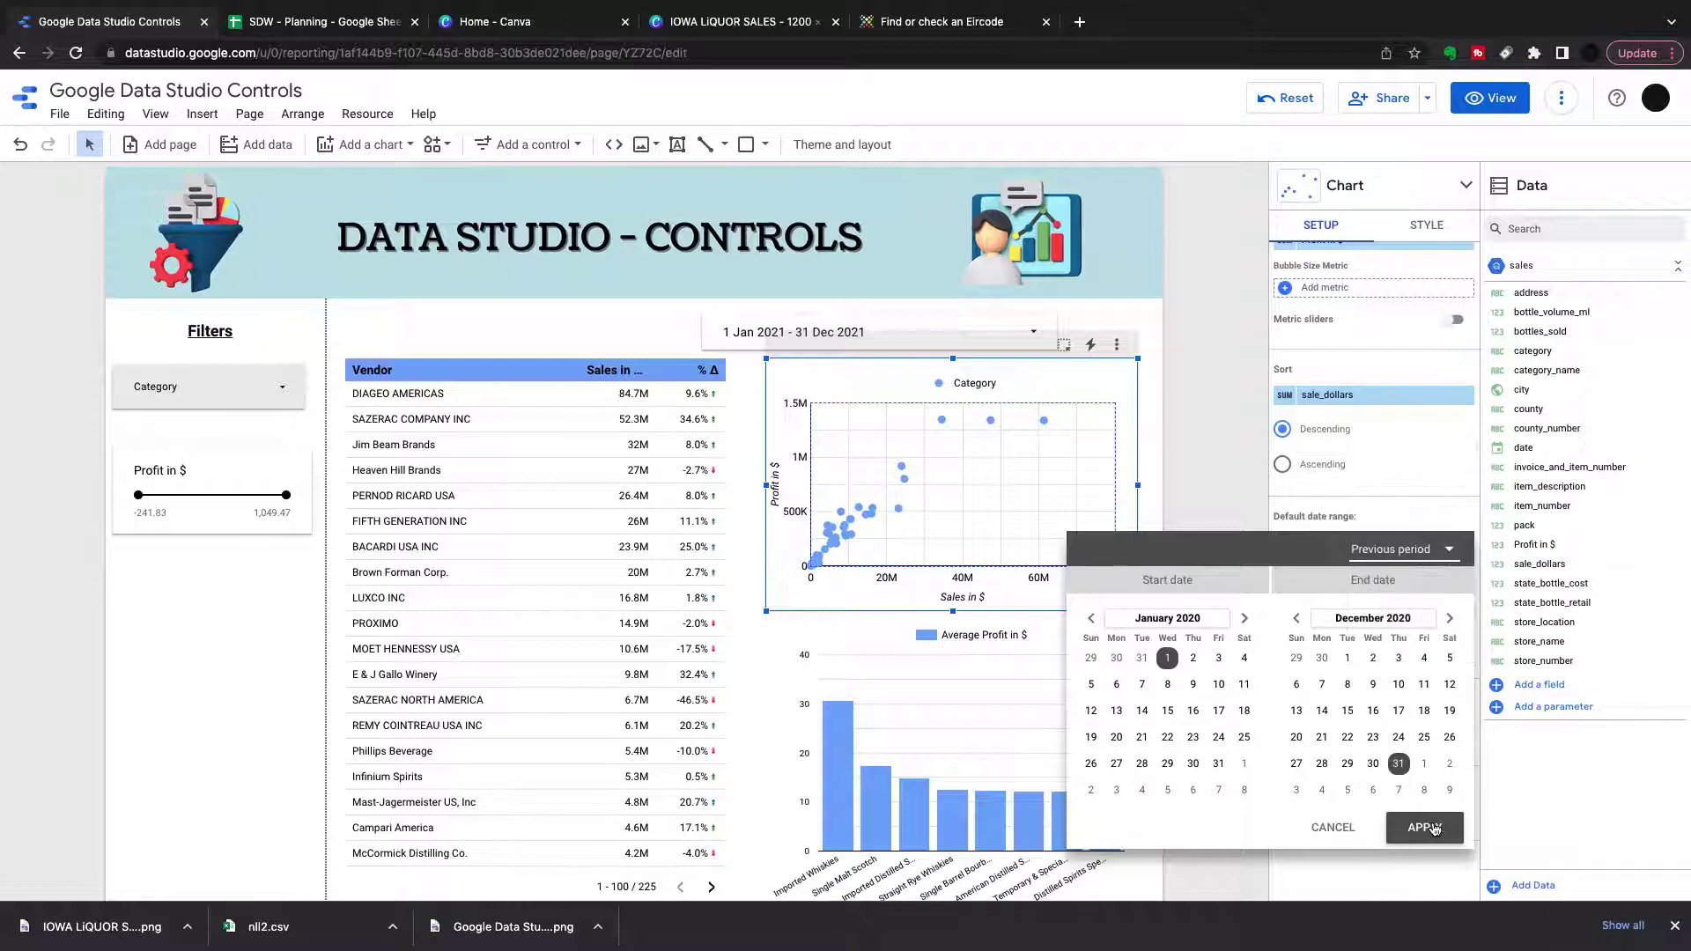
left_click(1428, 828)
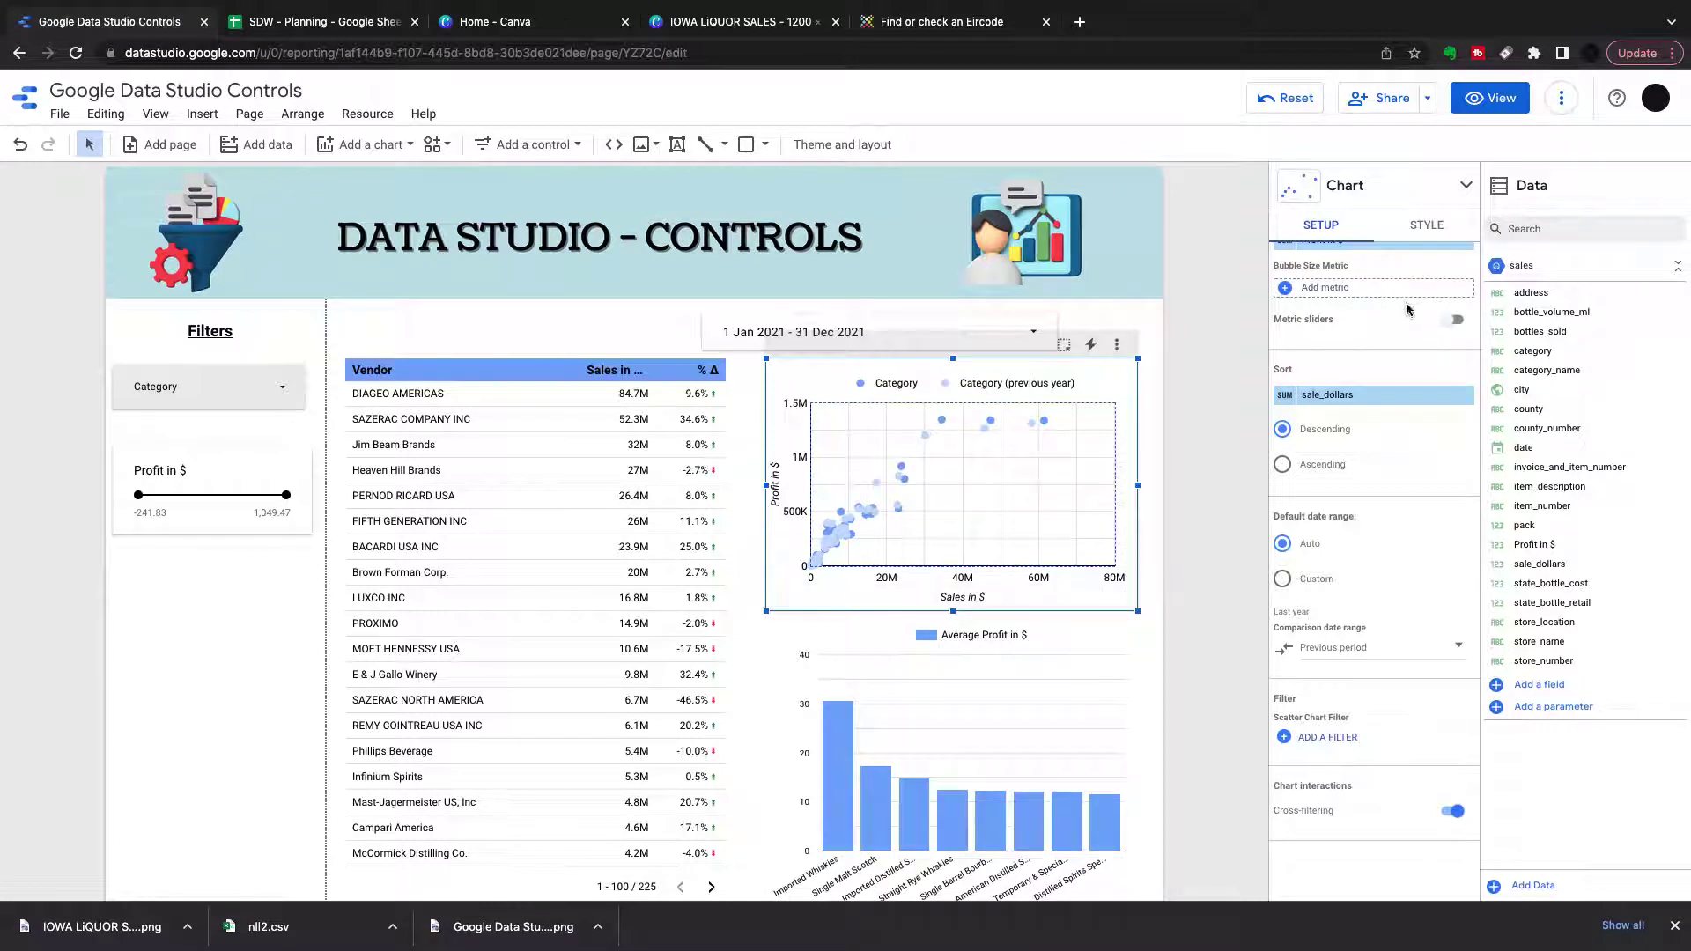
- Limit the scatter chart to 5 bubbles in its style settings, then deselect it
scroll(1409, 317, "up", 5)
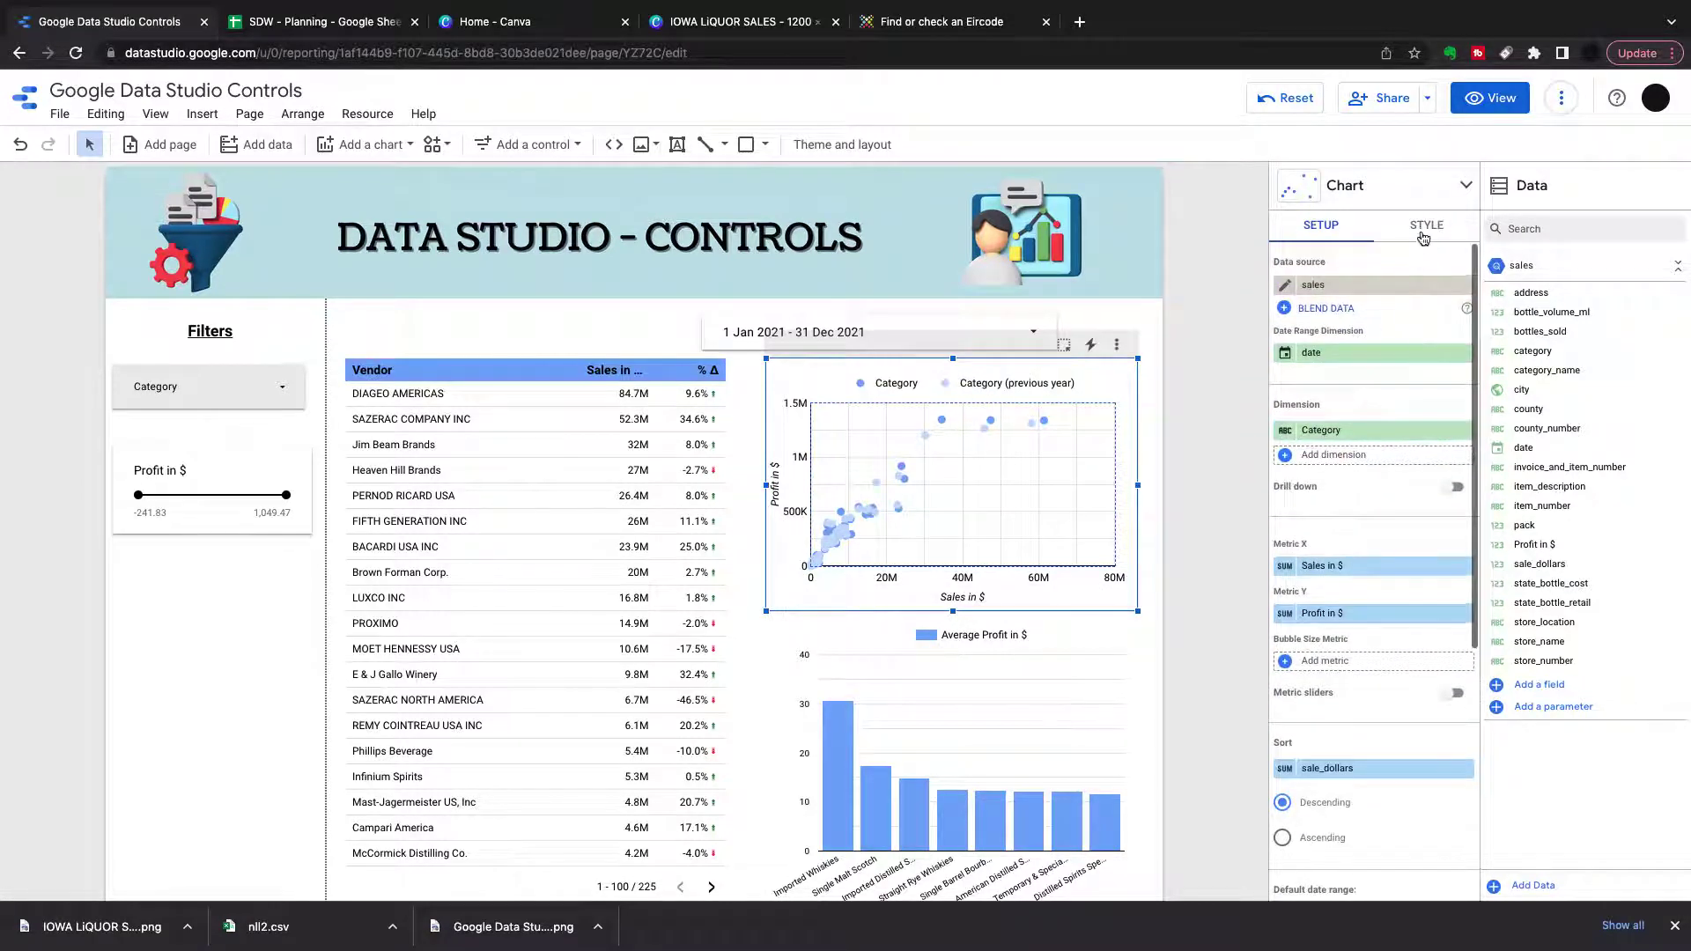
left_click(1424, 227)
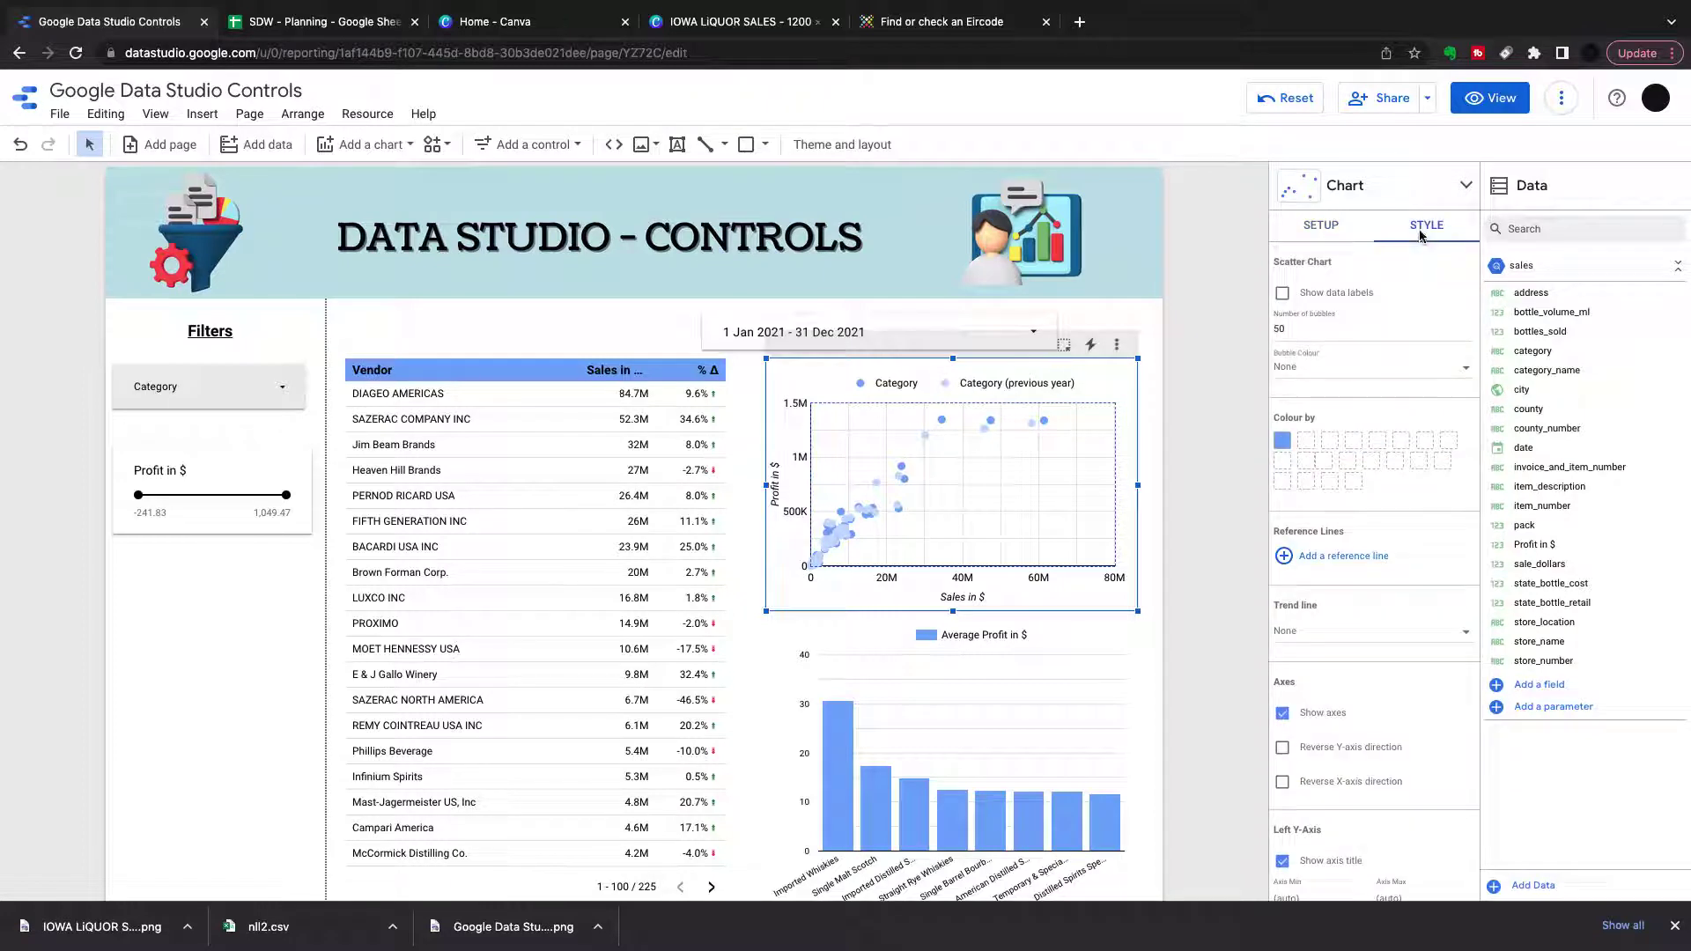
left_click(1328, 336)
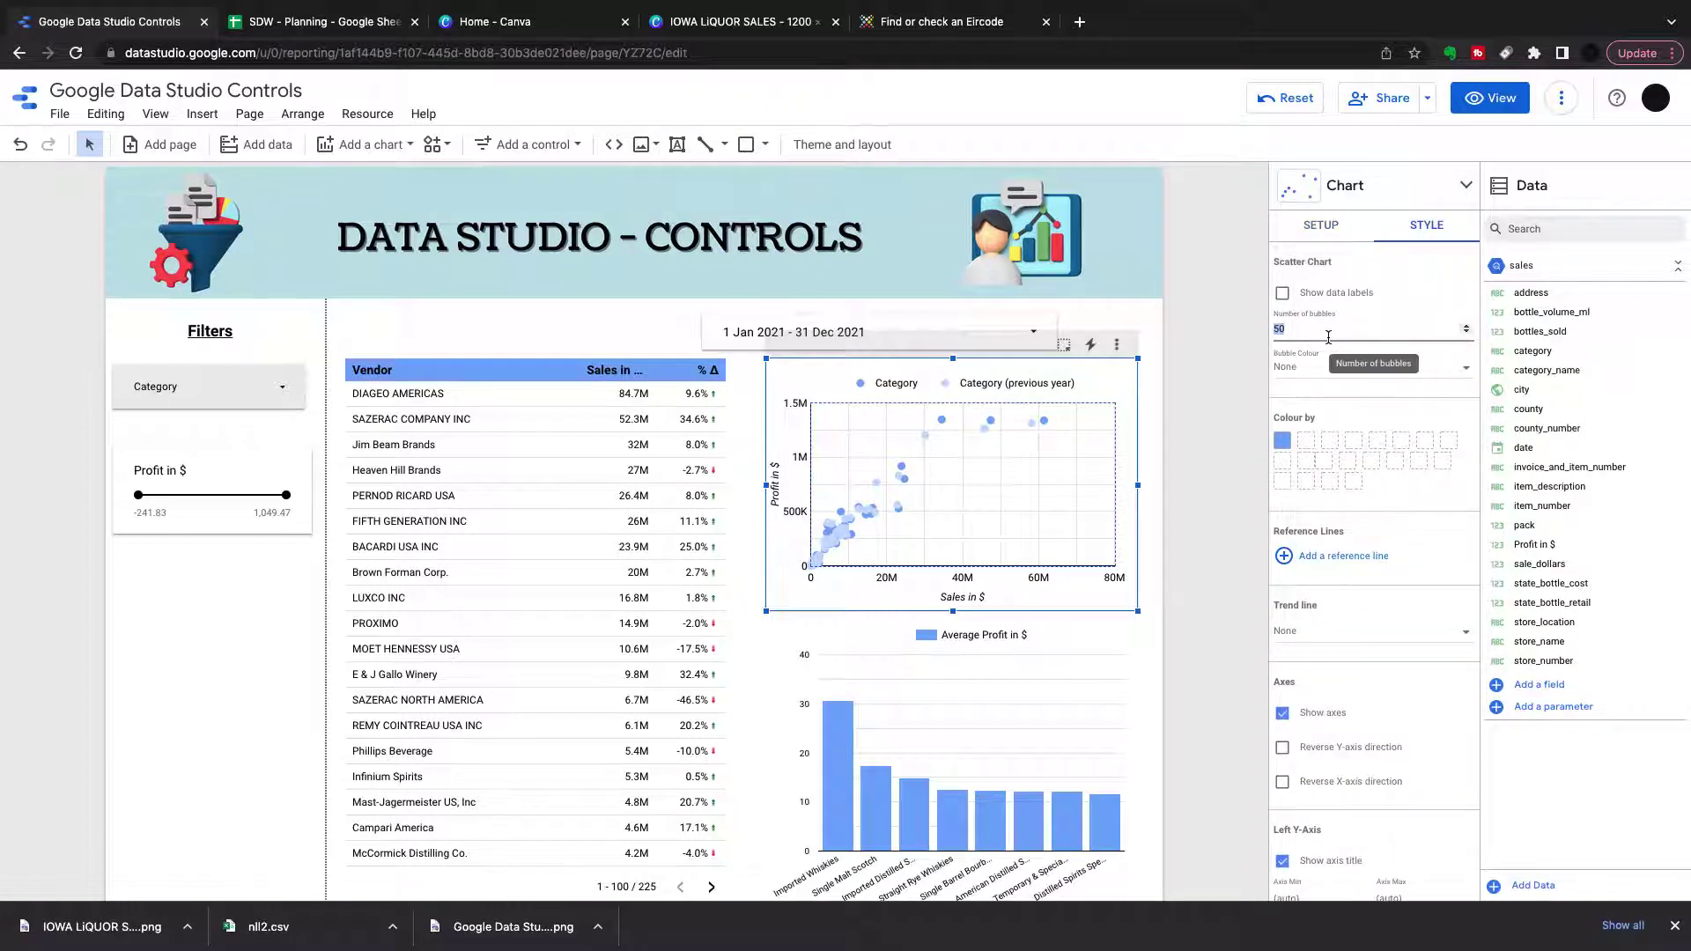
type("5")
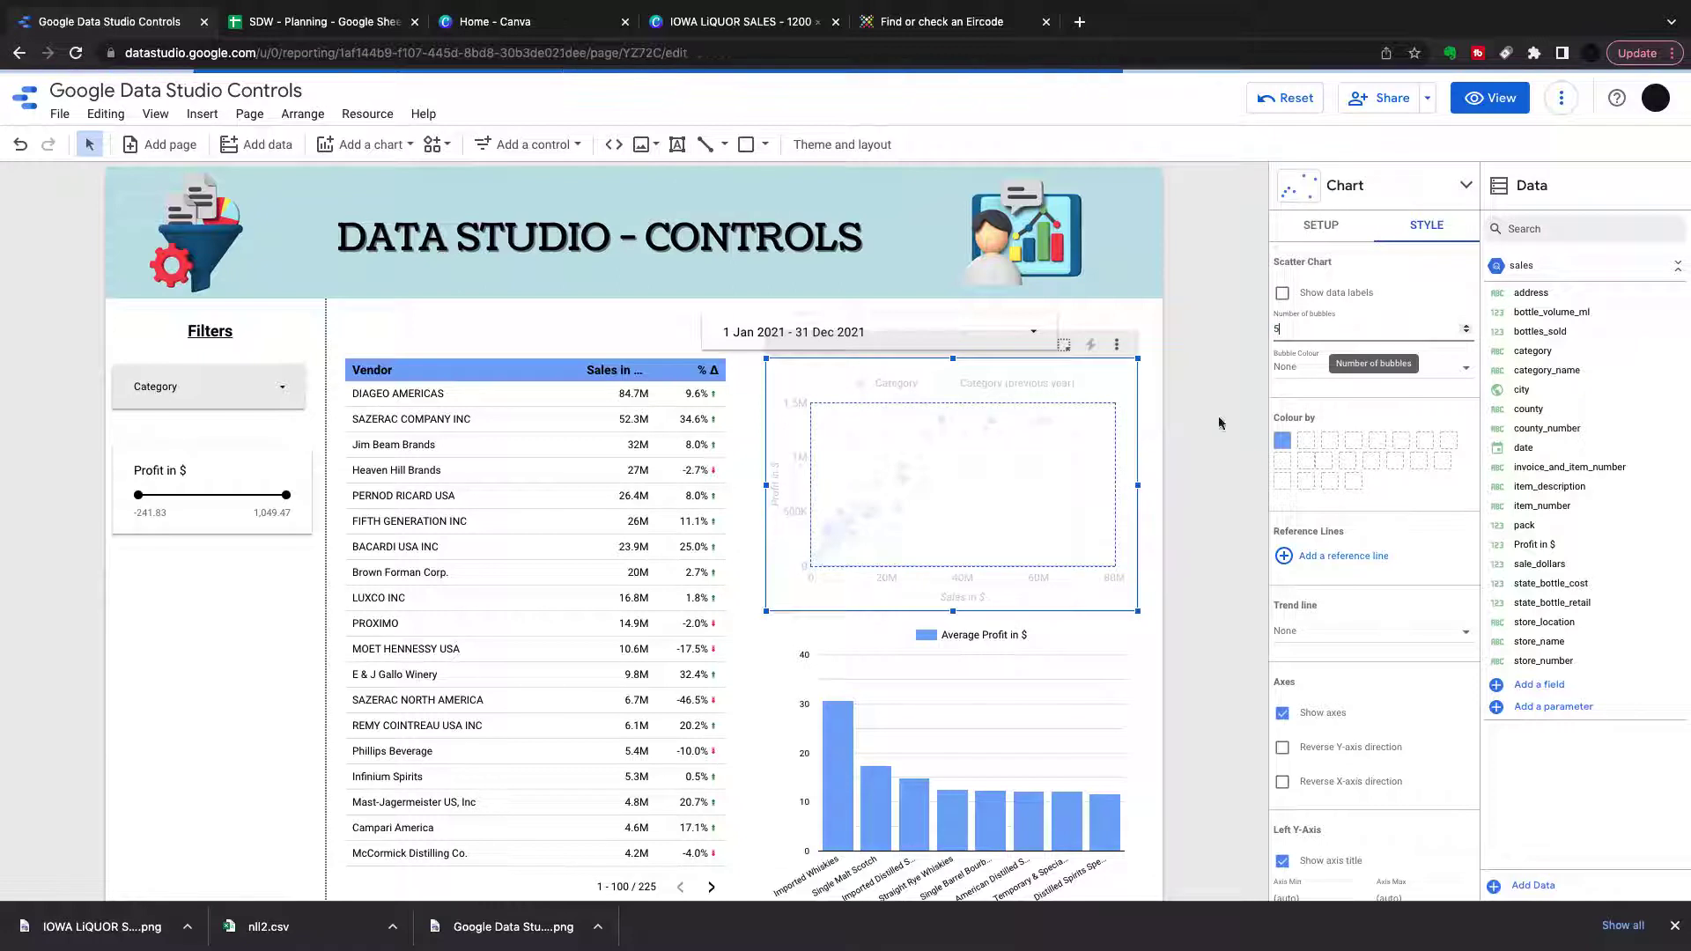
left_click(1190, 437)
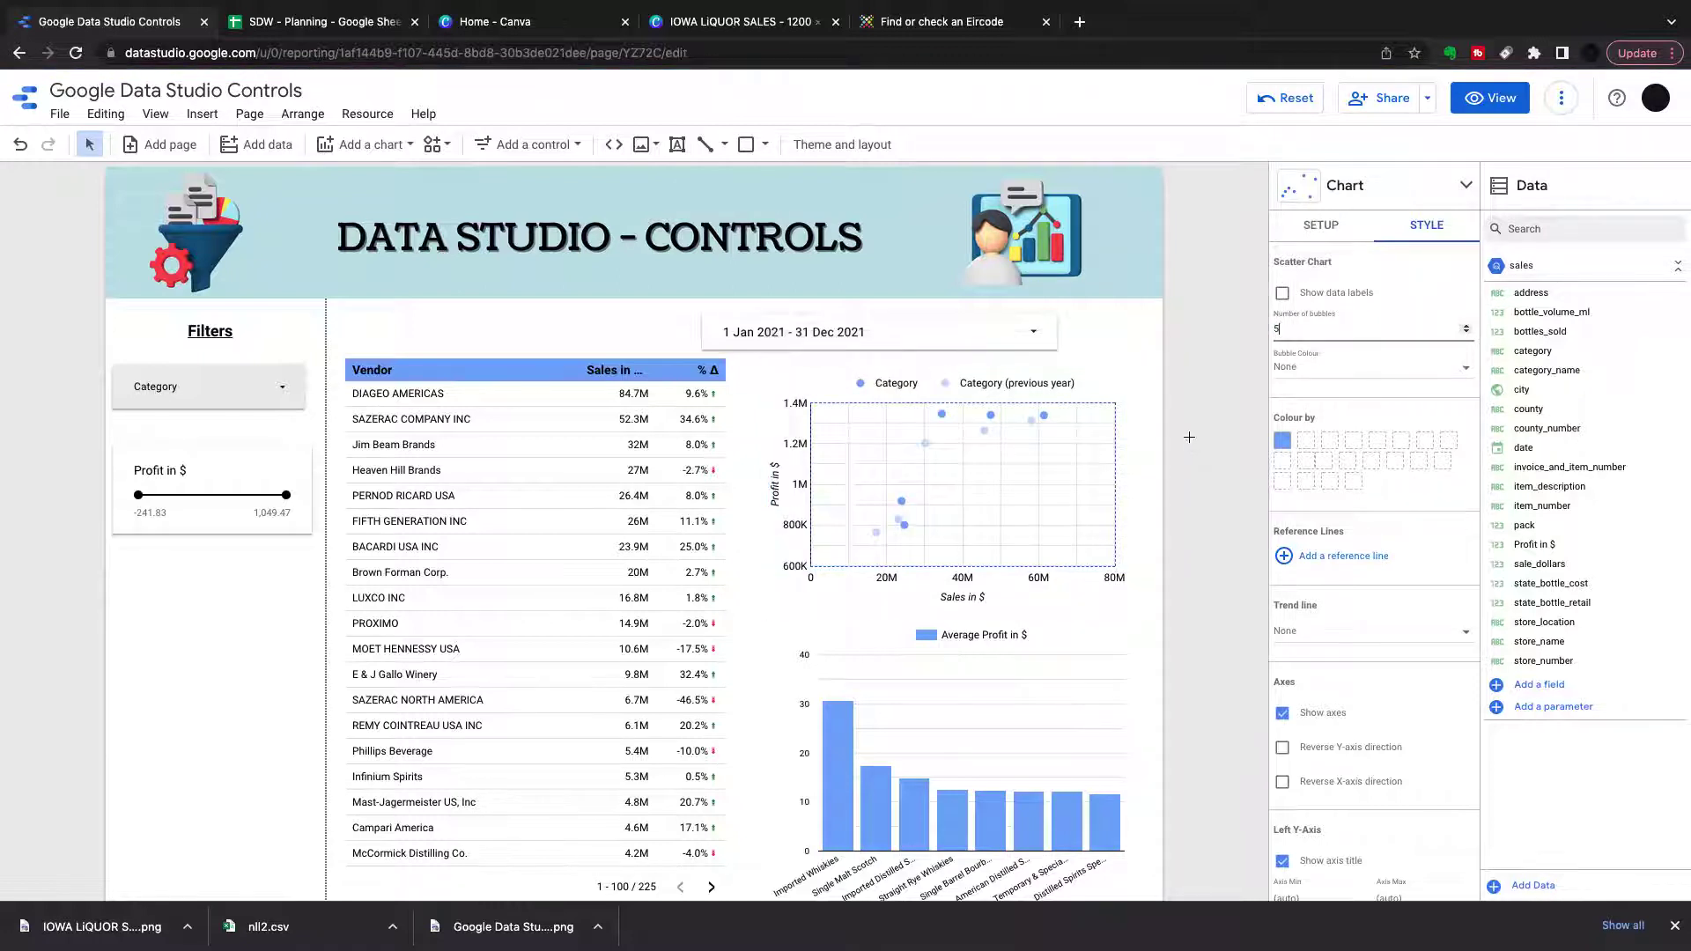
mouse_move(990, 422)
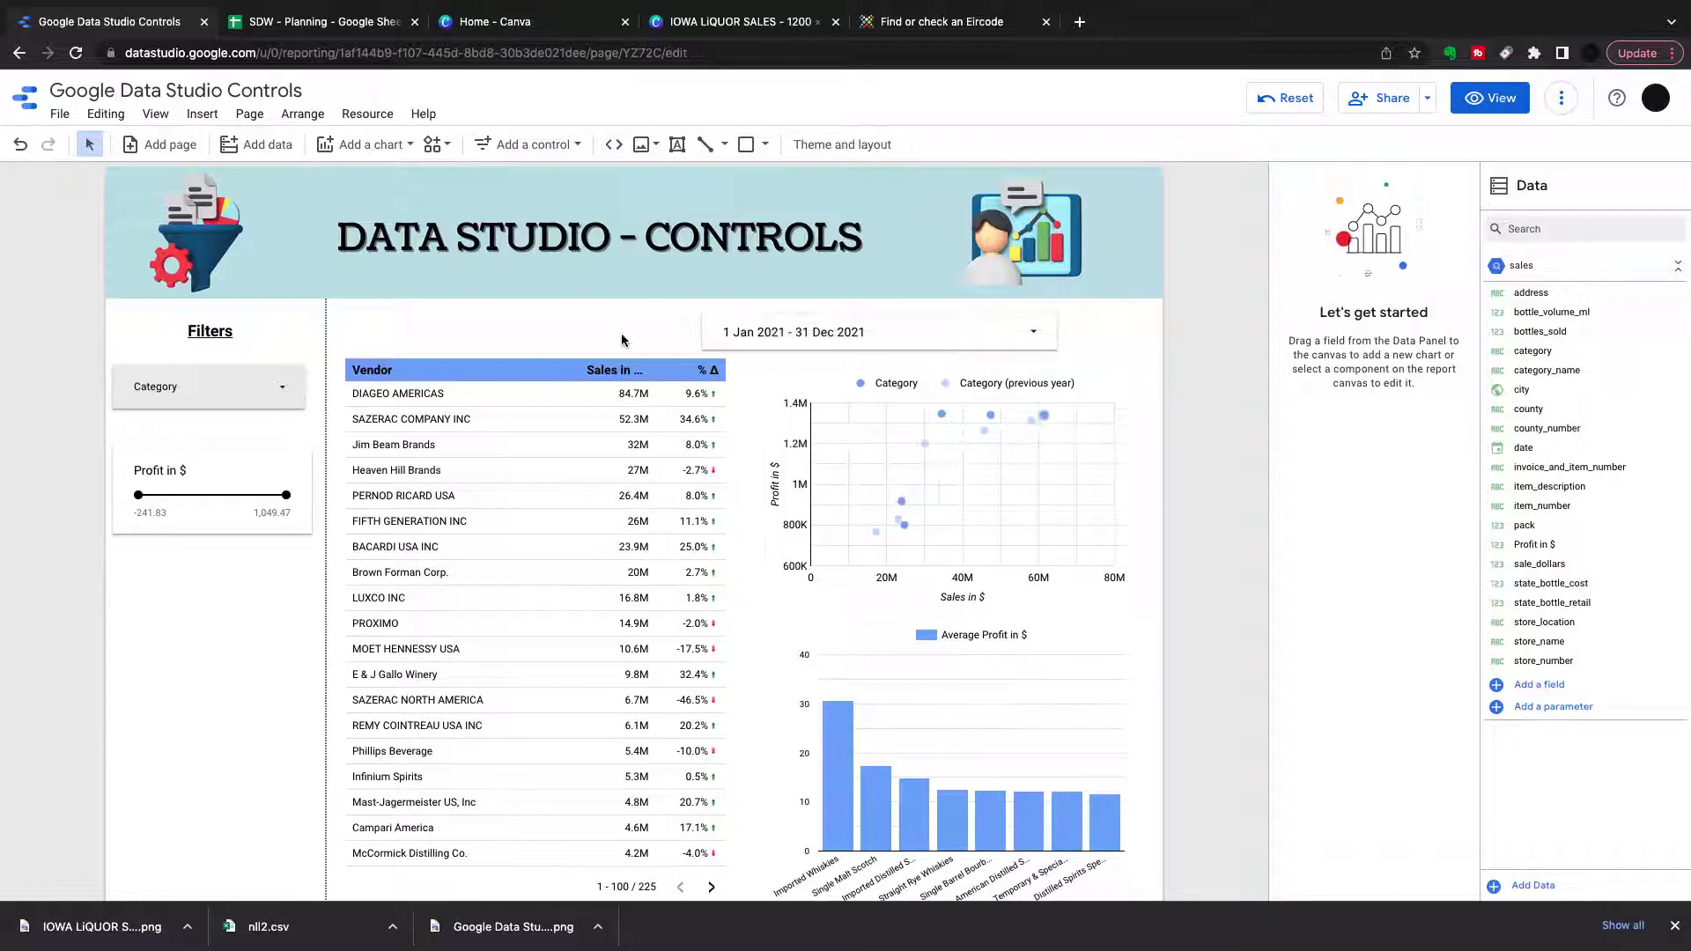
- Start a new vendor table filter with an Include clause and browse its field list
left_click(563, 368)
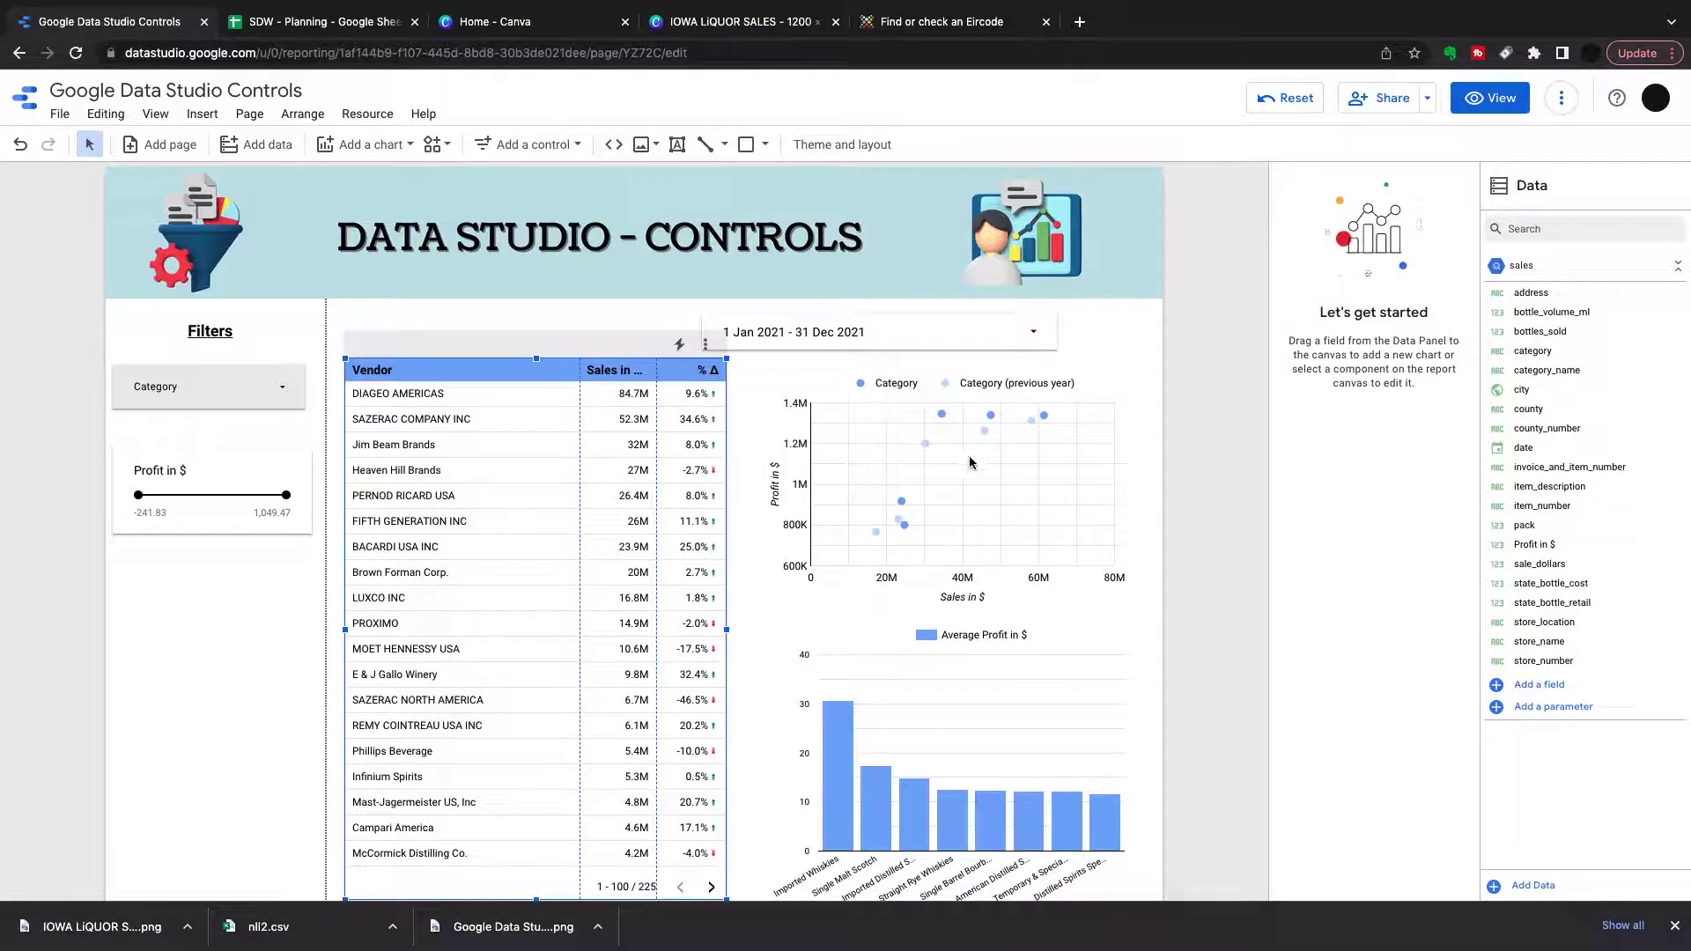
scroll(1333, 712, "down", 10)
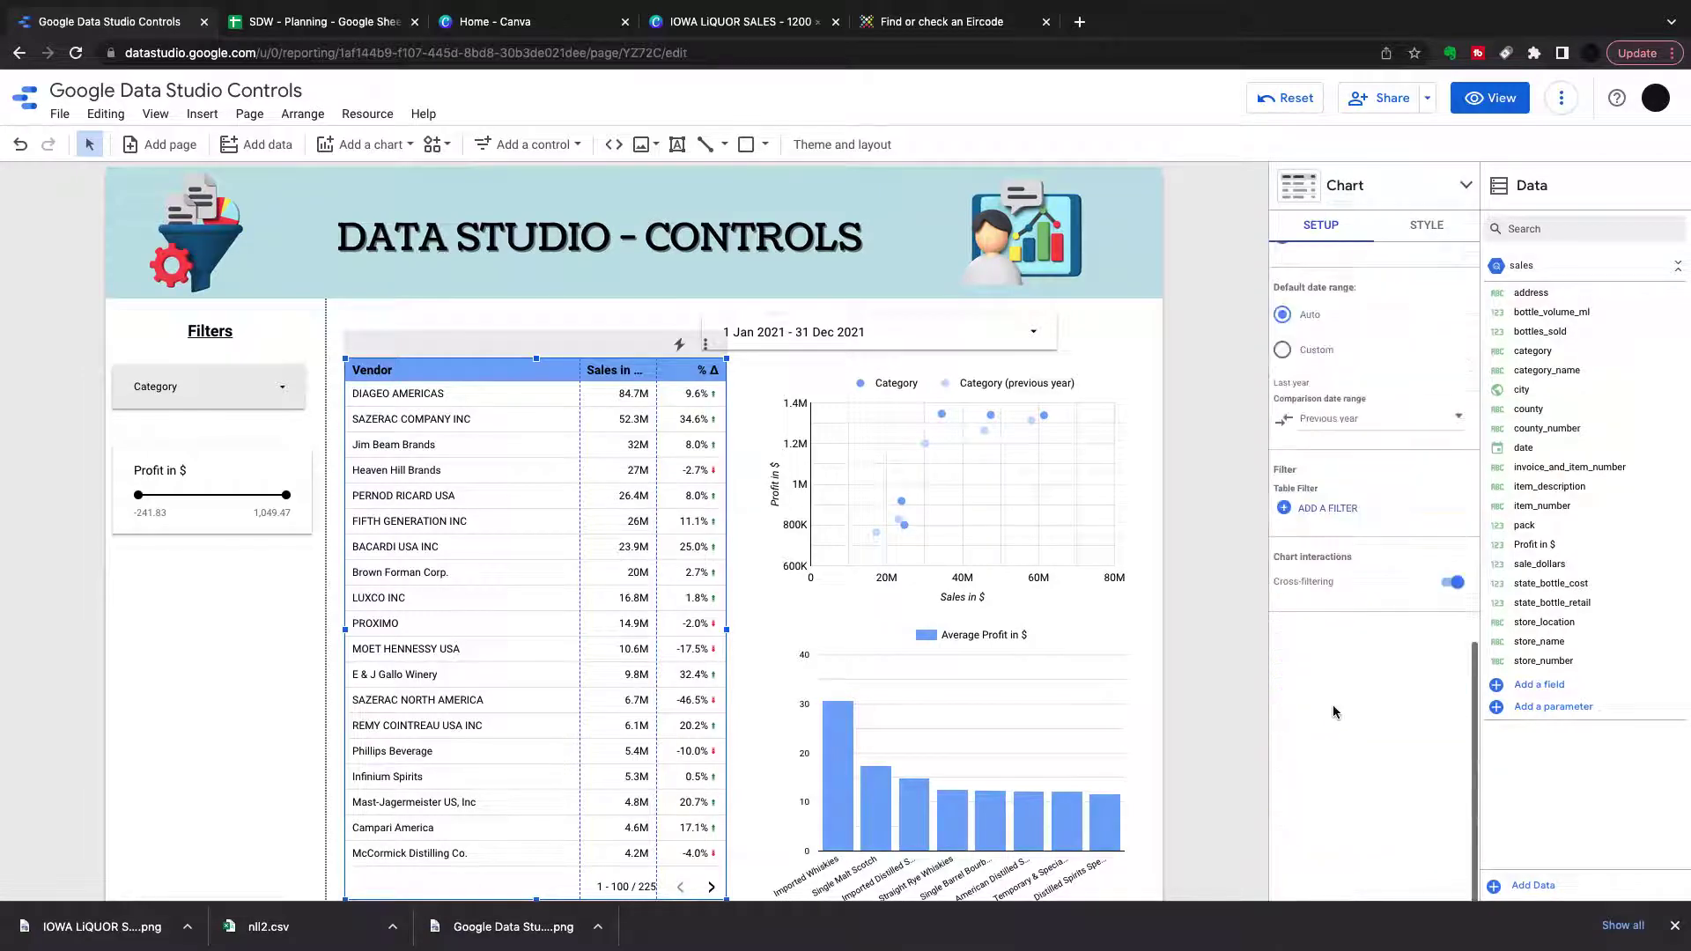
left_click(1323, 510)
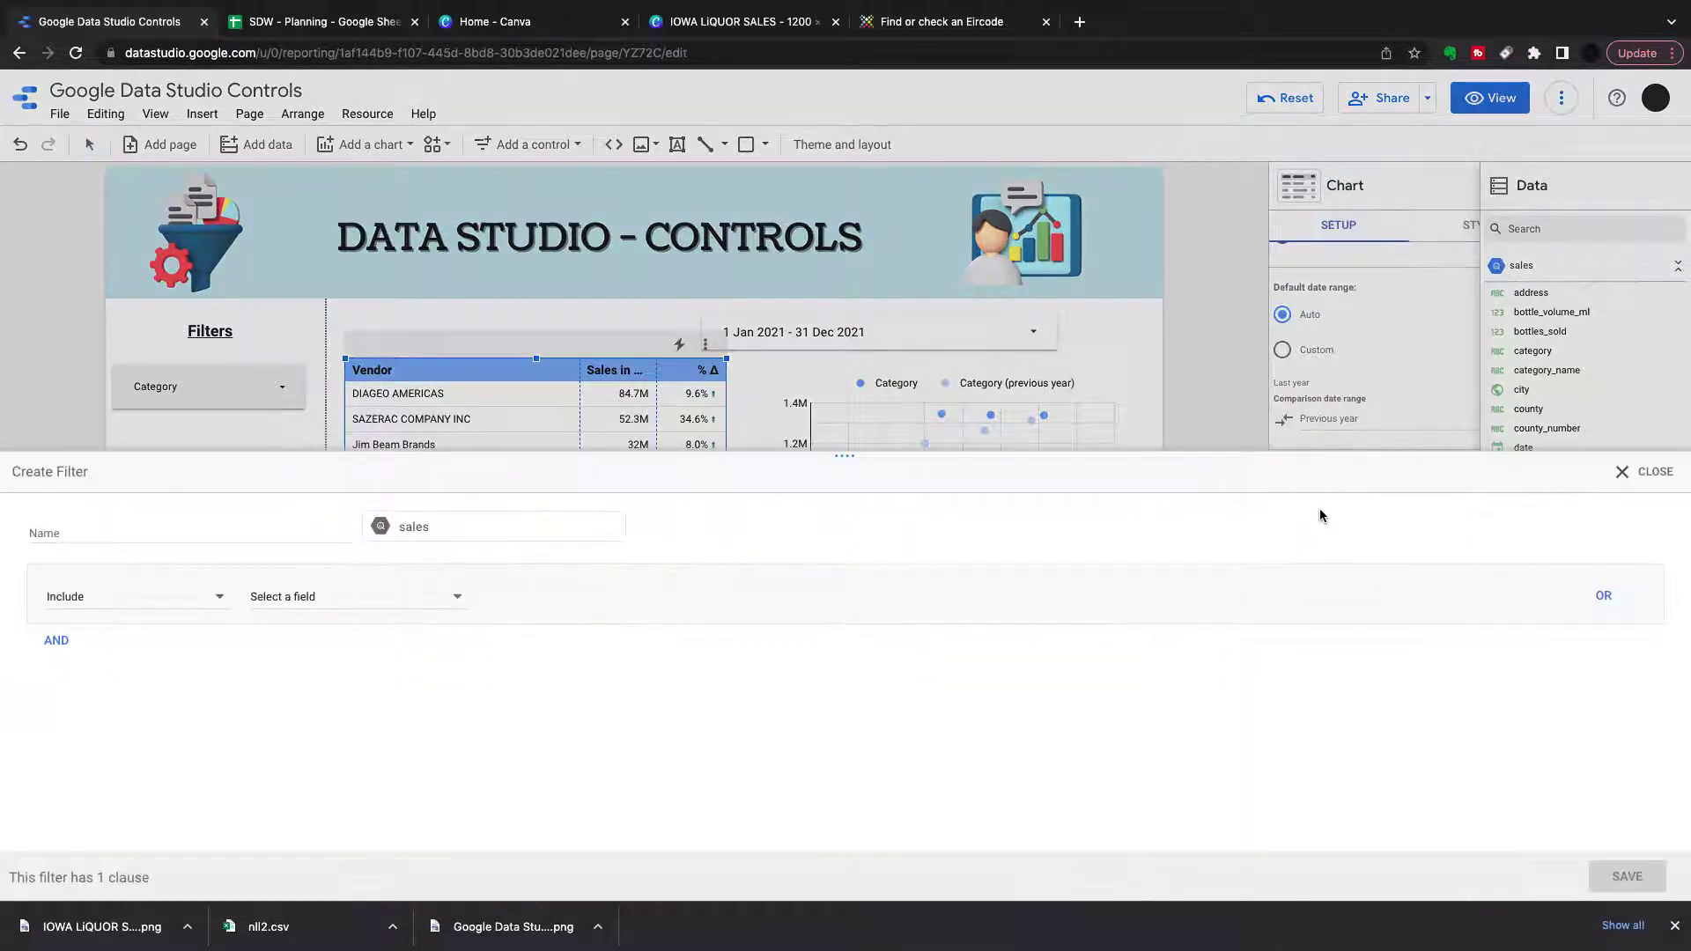
left_click(208, 599)
left_click(208, 601)
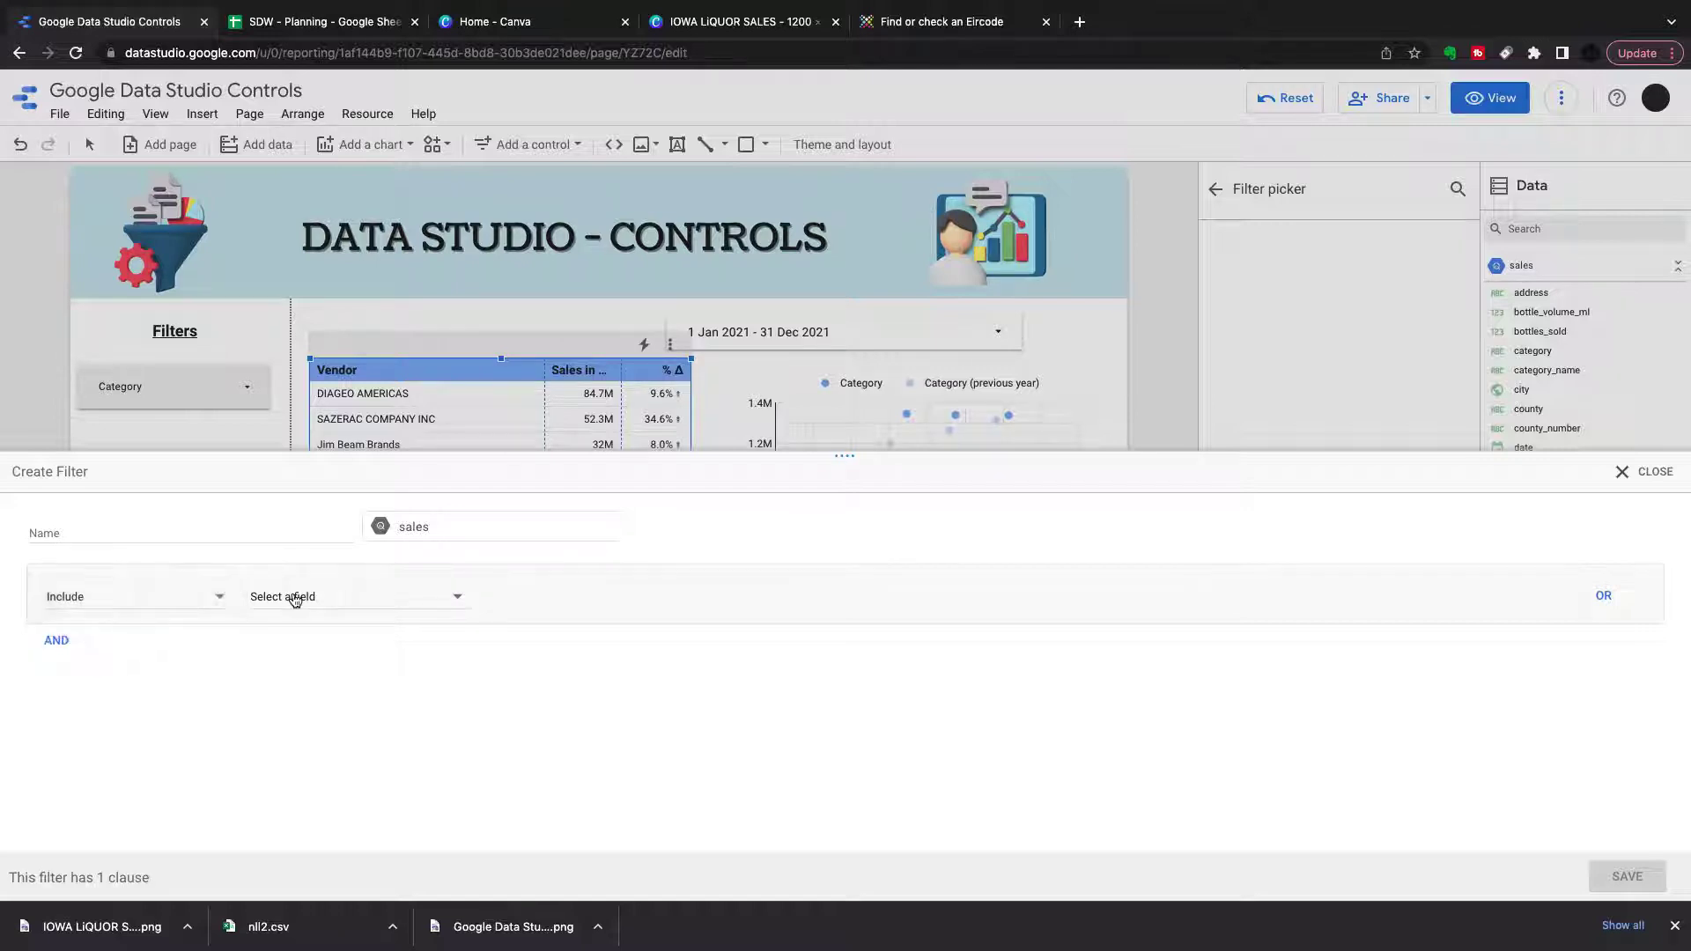
left_click(455, 599)
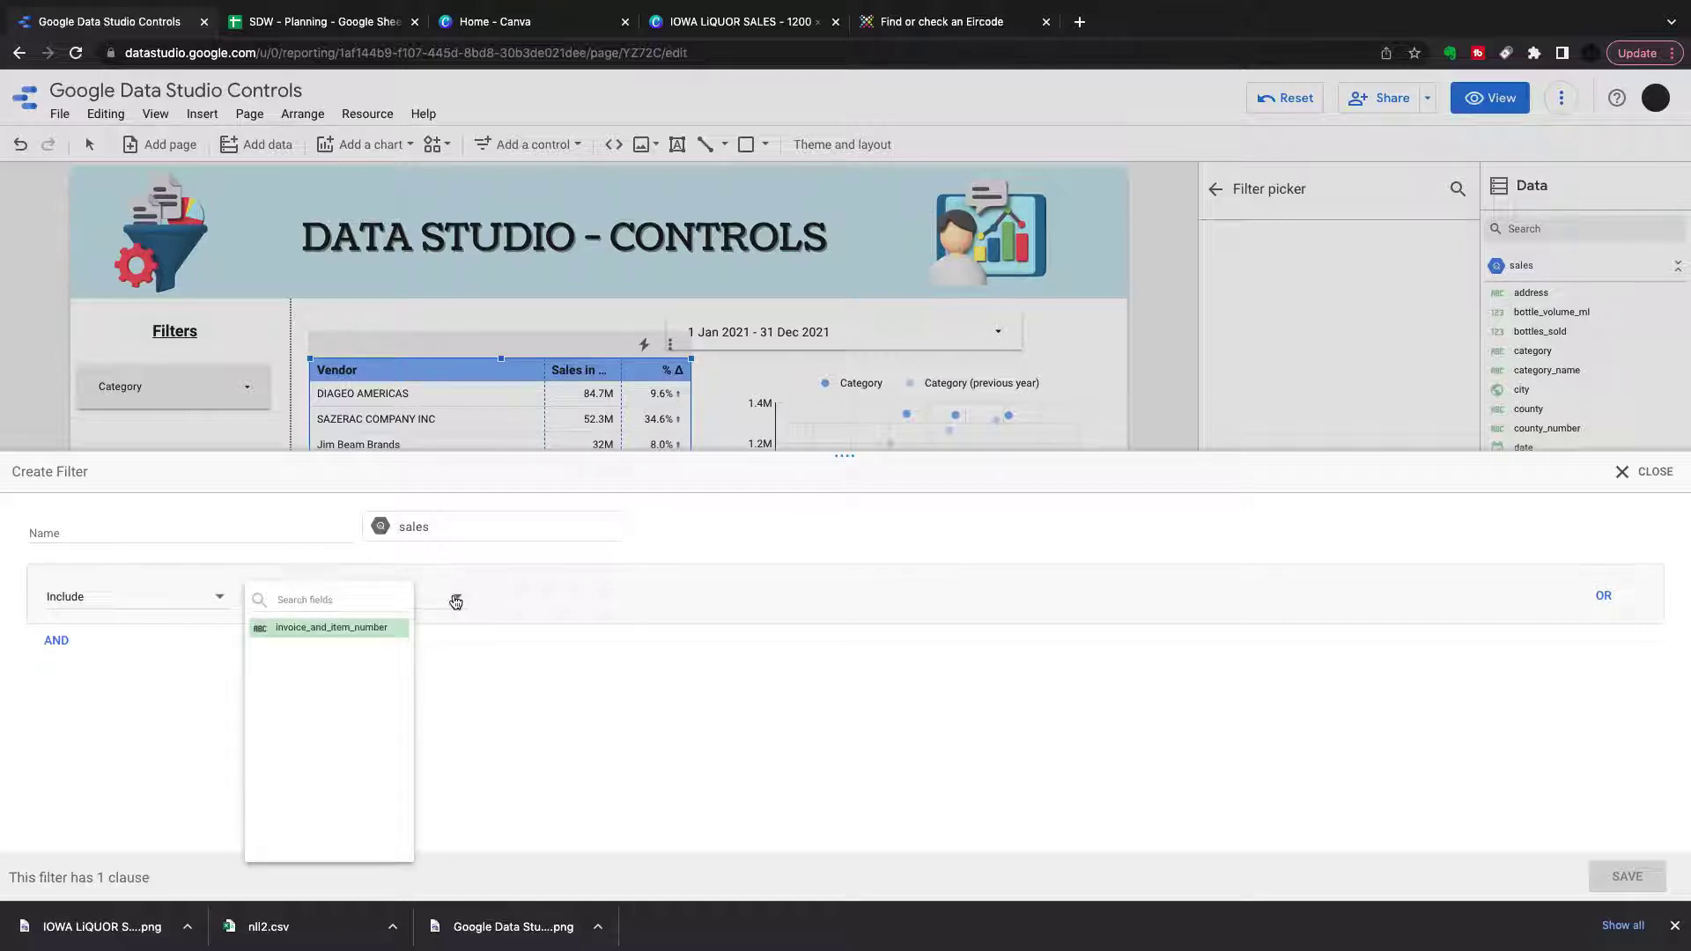
left_click(456, 600)
left_click(456, 601)
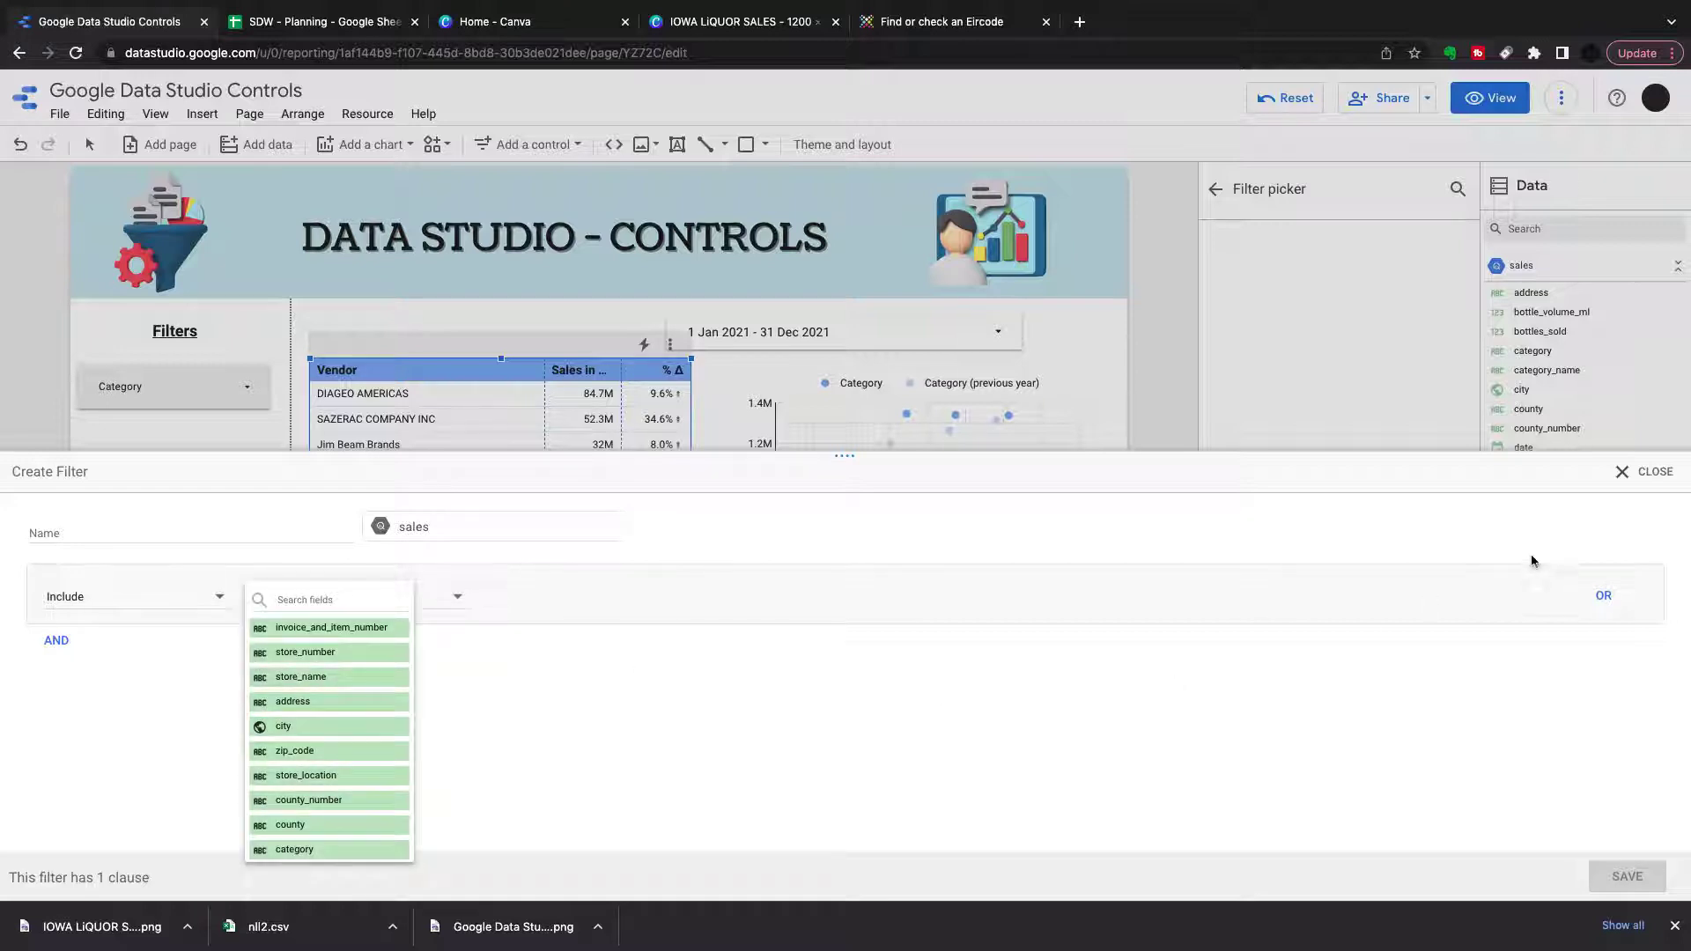
left_click(1621, 474)
- Close the Create Filter panel without saving, leaving the 2021 vendor table visible
left_click(1621, 474)
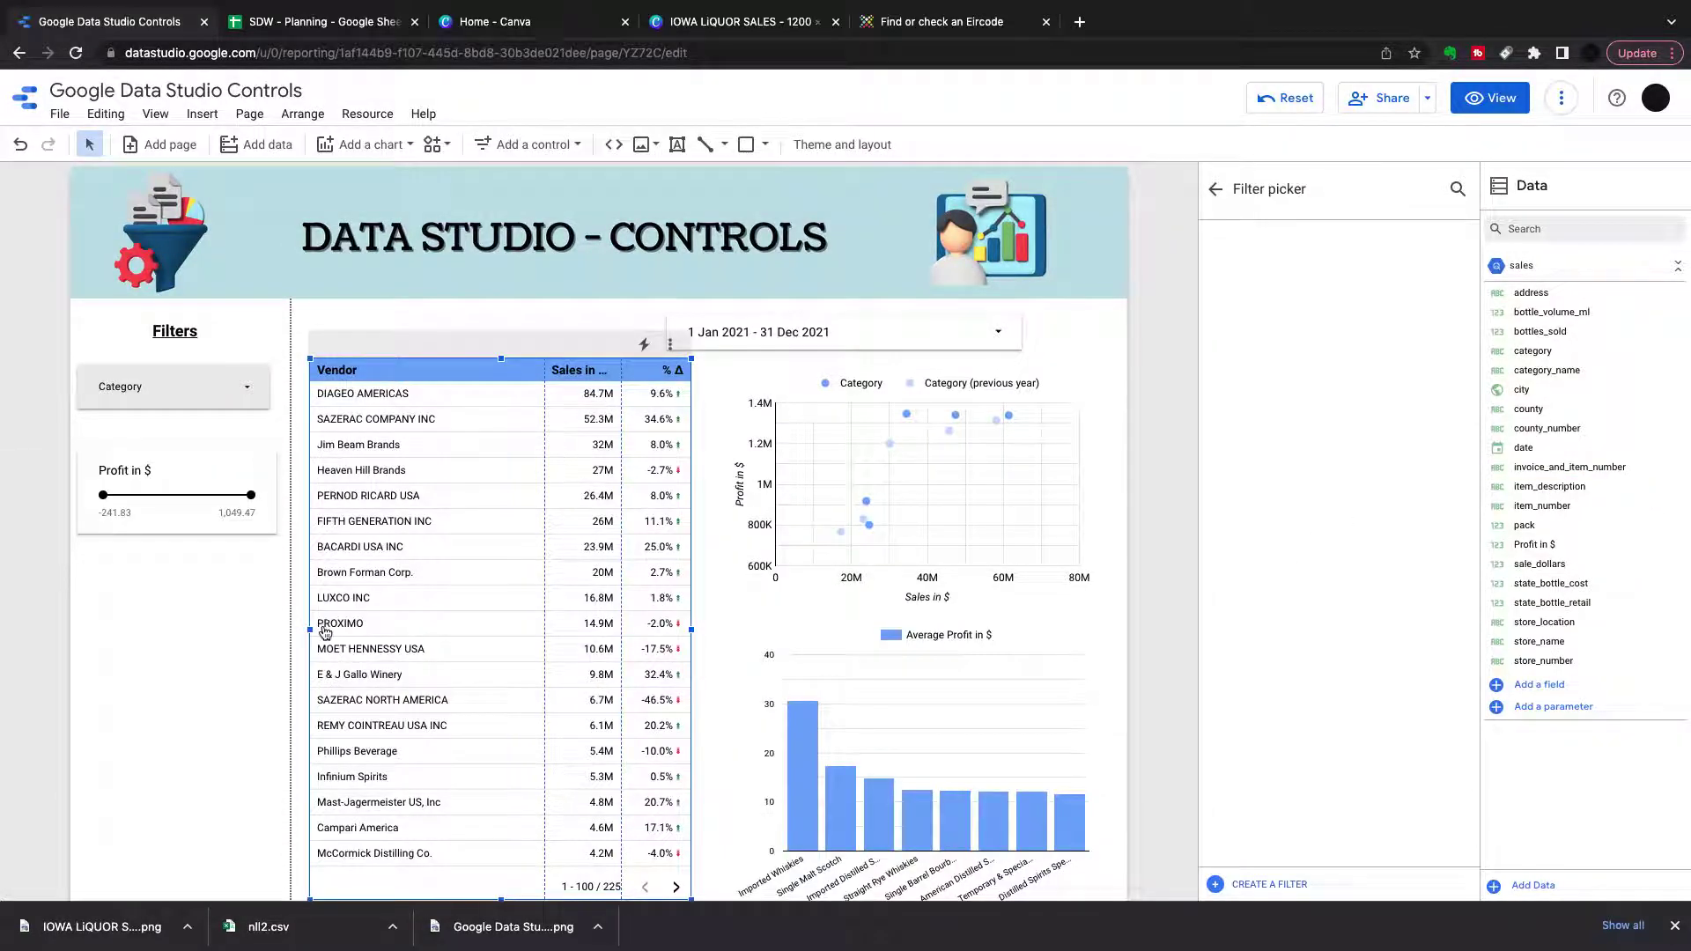
scroll(324, 632, "down", 1)
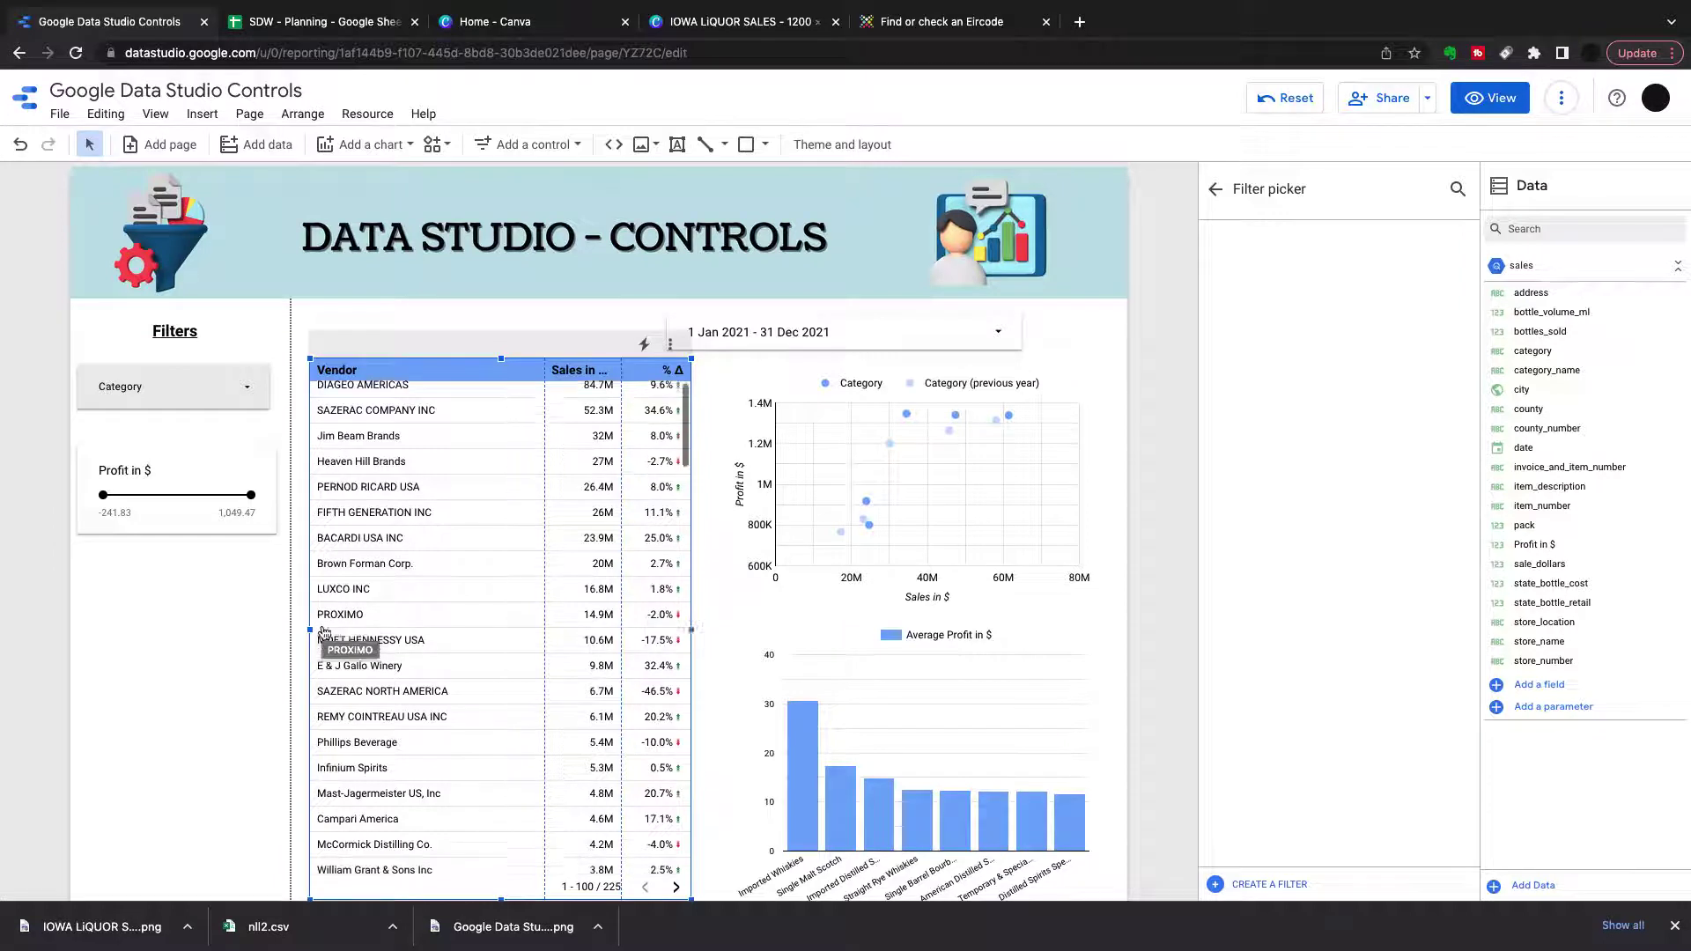